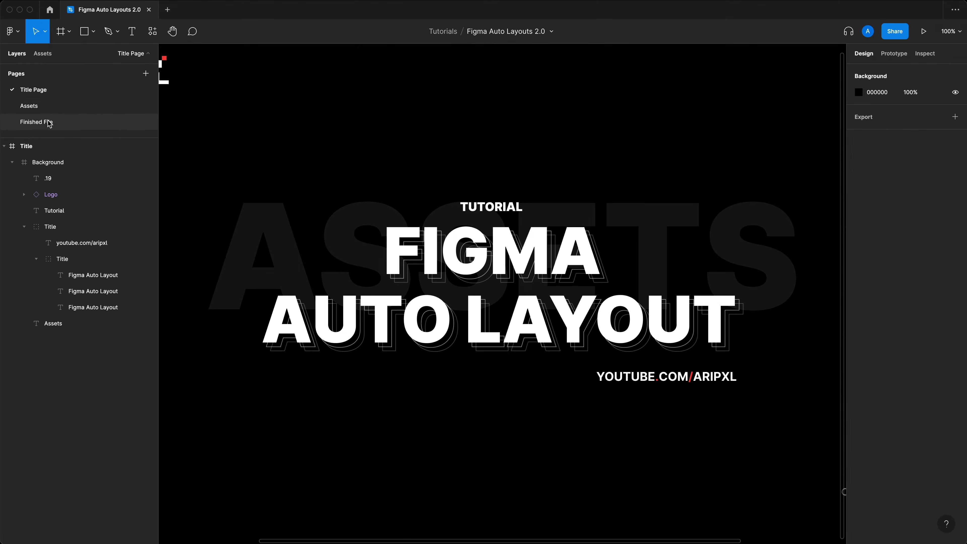
Step: Examine the profile images, logo, icons and colours provided on the Assets page
click(49, 122)
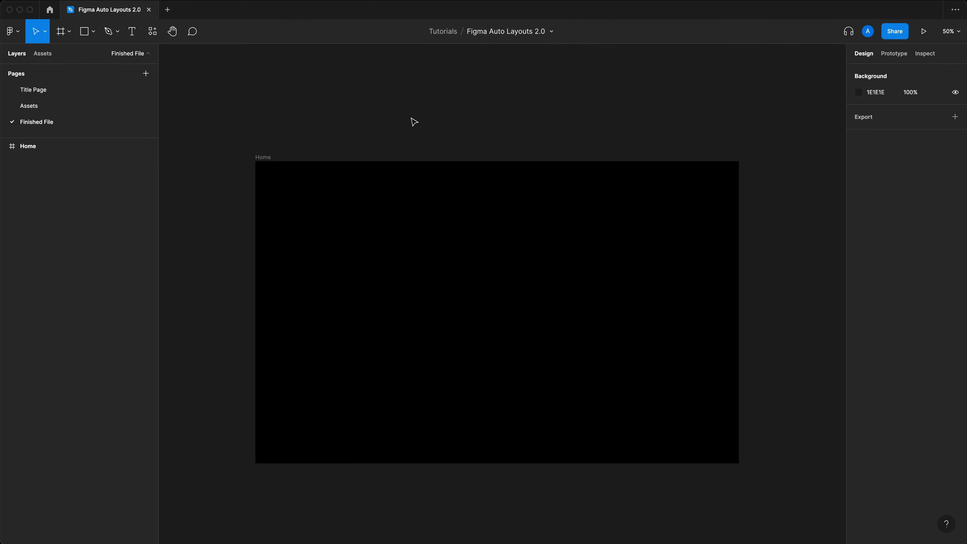
click(105, 108)
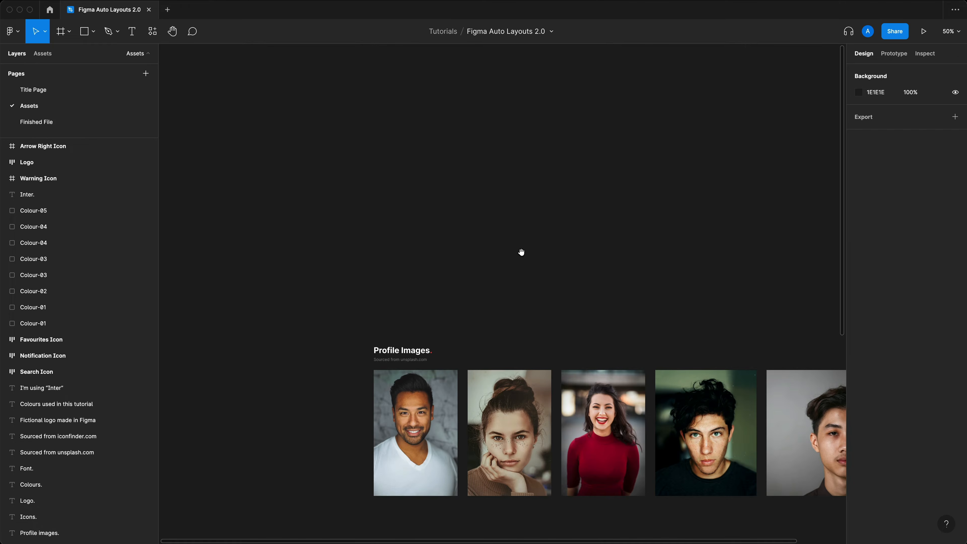
scroll(521, 252, down, 4)
scroll(521, 252, right, 4)
drag(238, 190, 775, 386)
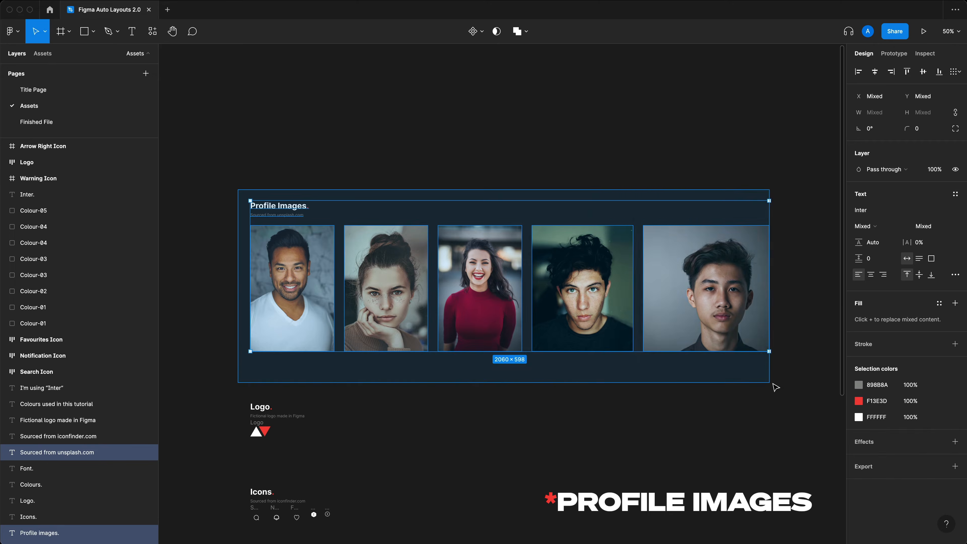
click(775, 387)
scroll(341, 309, down, 3)
drag(342, 307, 405, 434)
click(406, 434)
scroll(406, 434, down, 4)
drag(412, 308, 220, 413)
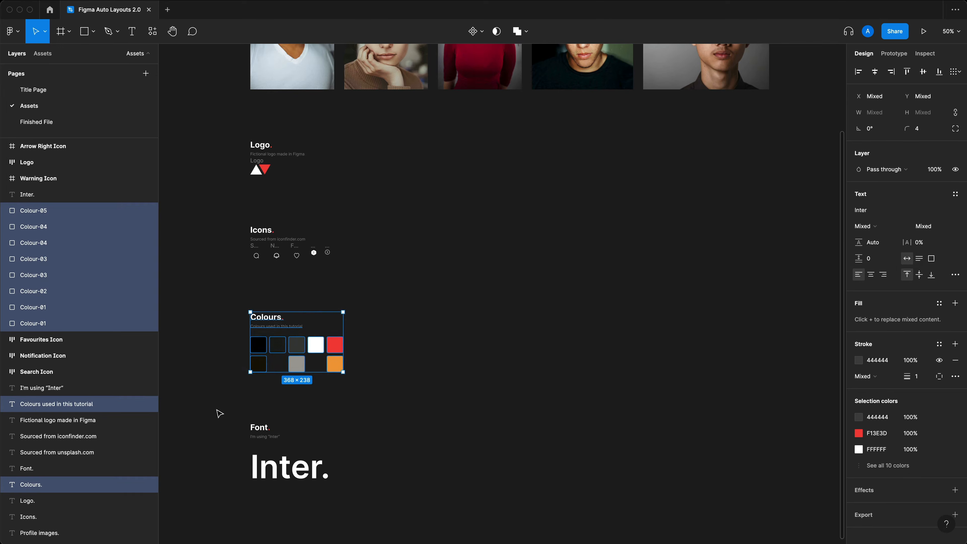
click(220, 413)
drag(398, 300, 406, 317)
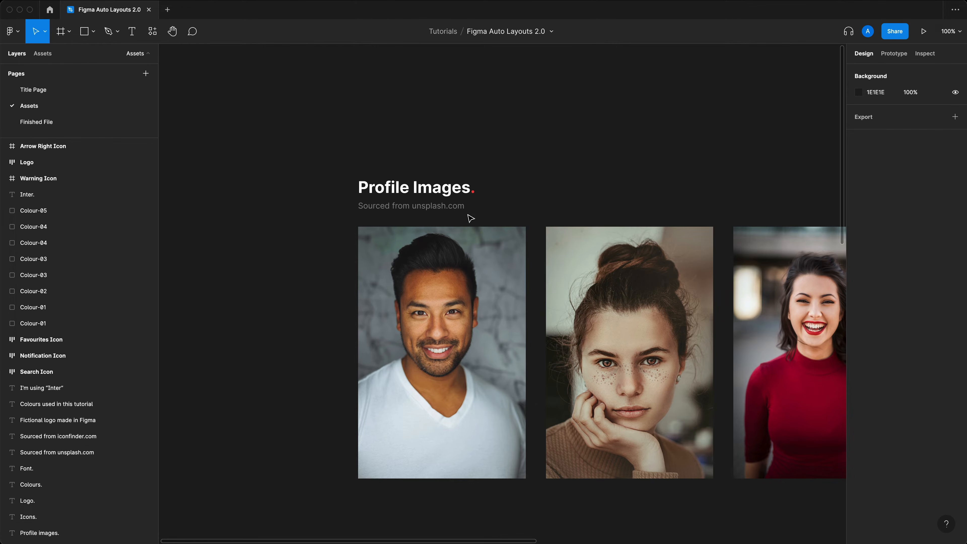
scroll(570, 186, down, 15)
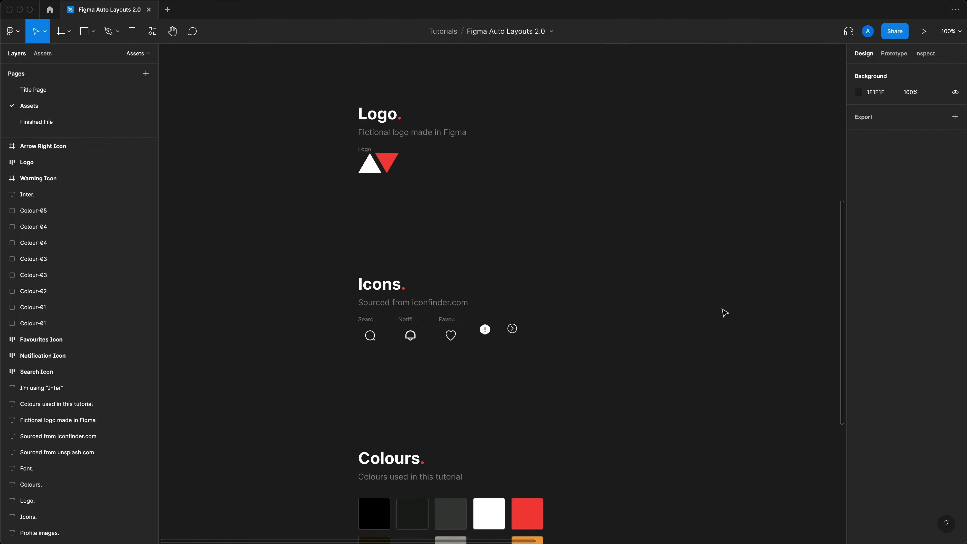
scroll(571, 248, down, 2)
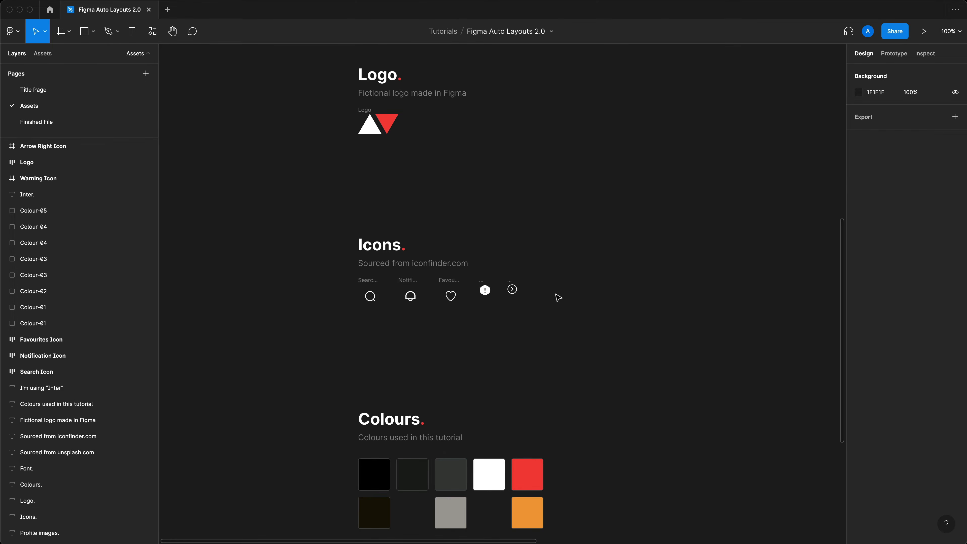
drag(344, 274, 401, 267)
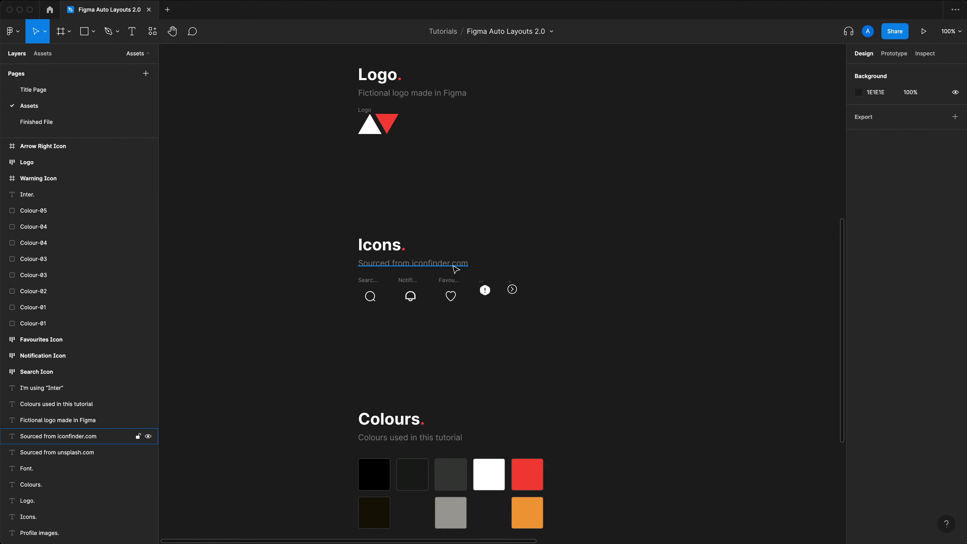
scroll(509, 287, down, 8)
drag(555, 391, 244, 473)
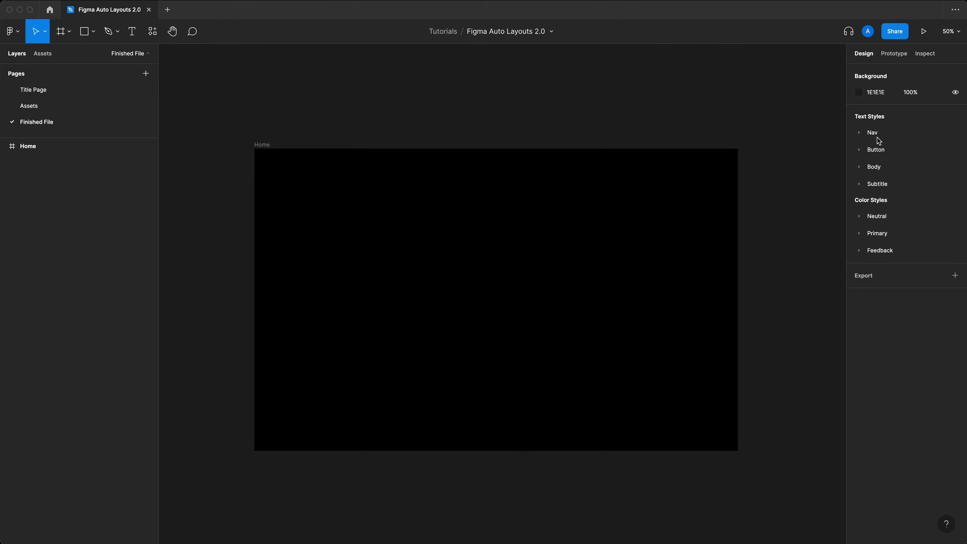
Step: Expand the text style and color style groups on the Finished File page to review the available styles
click(859, 133)
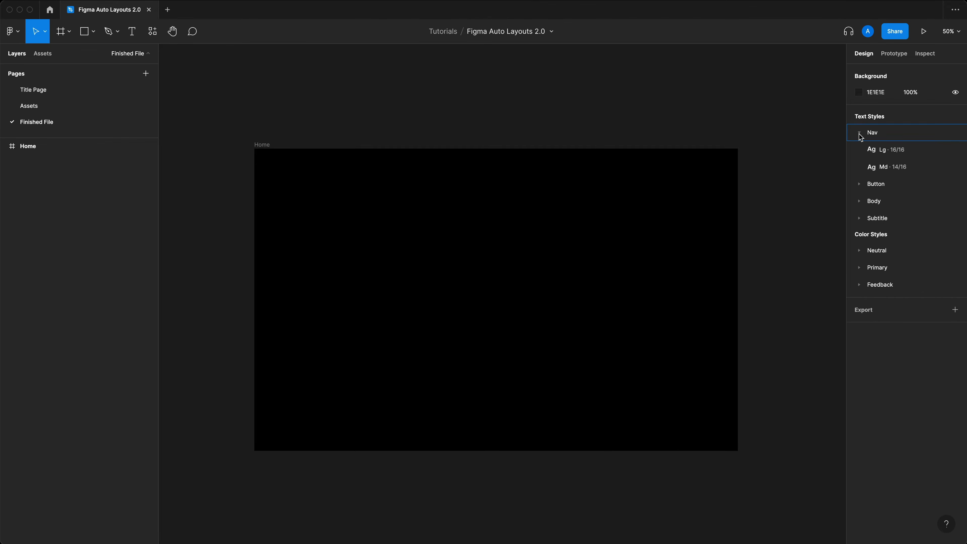
click(859, 184)
click(859, 218)
click(859, 268)
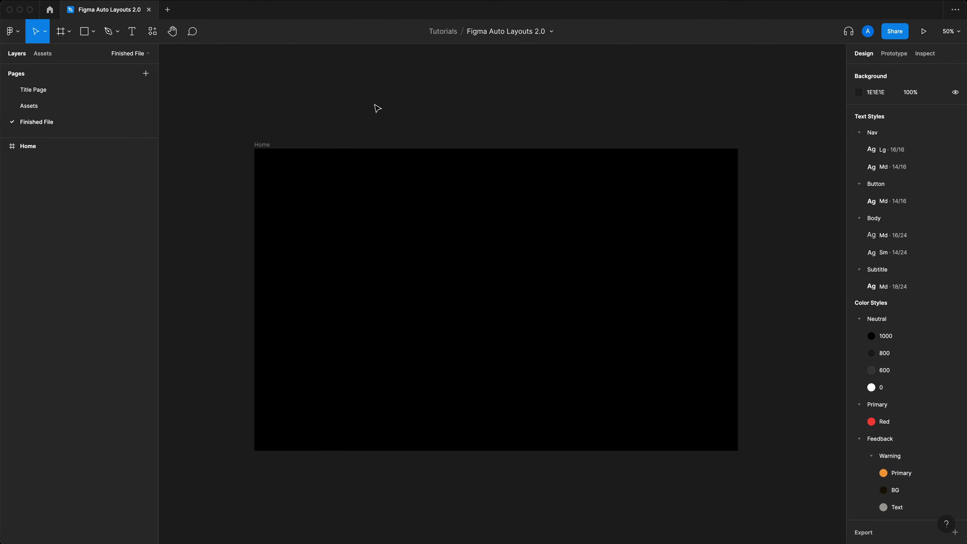
Step: Add a text layer reading "Button" inside the Home frame
key(shift+0)
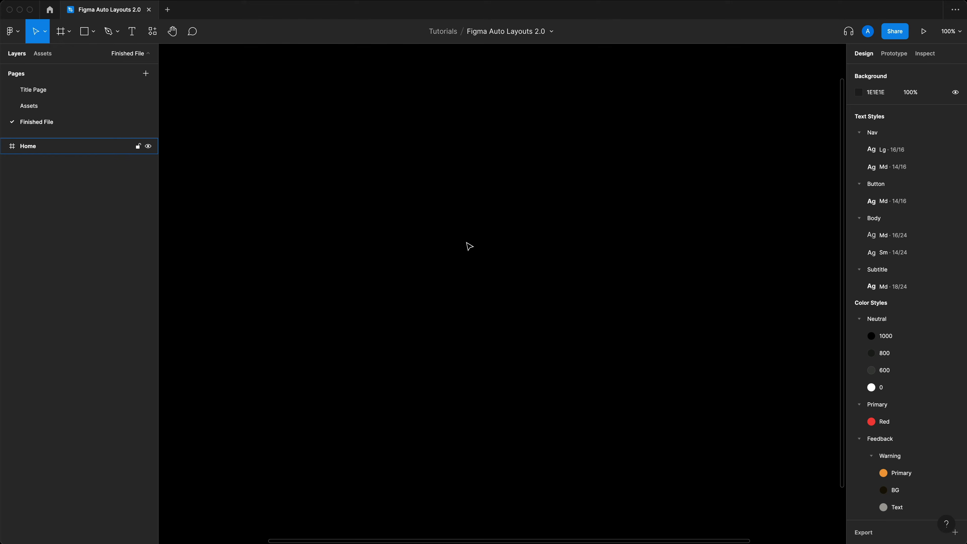
click(132, 33)
click(409, 276)
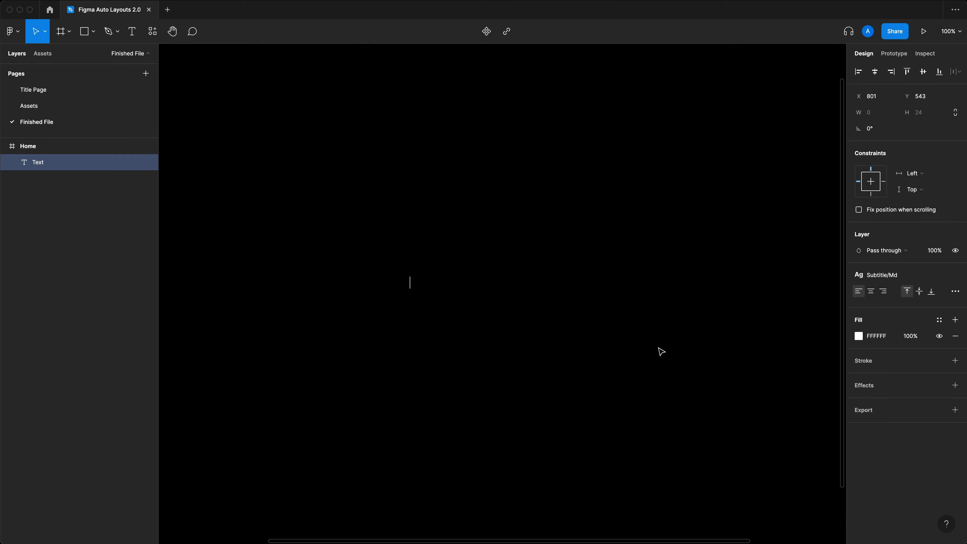
text(Button)
key(Escape)
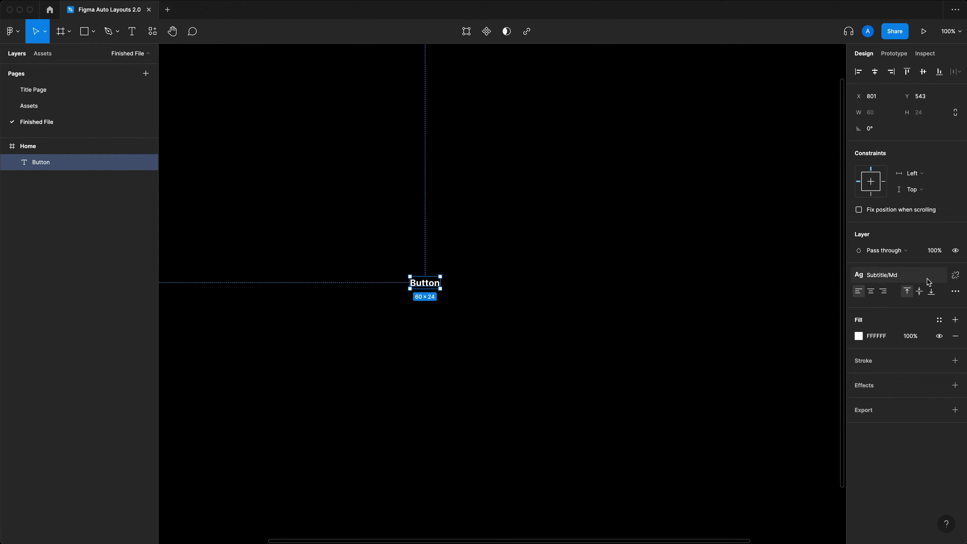
Step: Apply the Button/Md text style to the Button text and place a copy about 176 px to its right
click(917, 277)
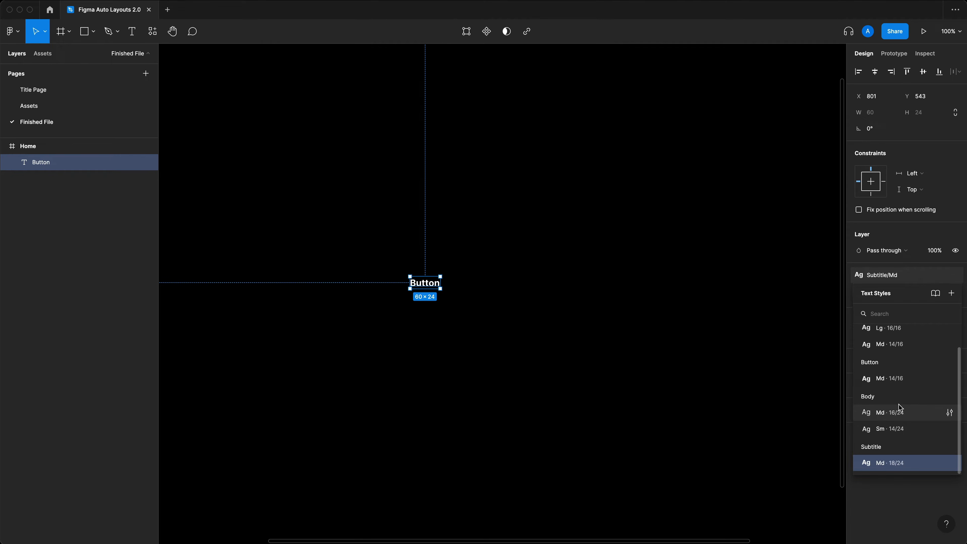
click(881, 381)
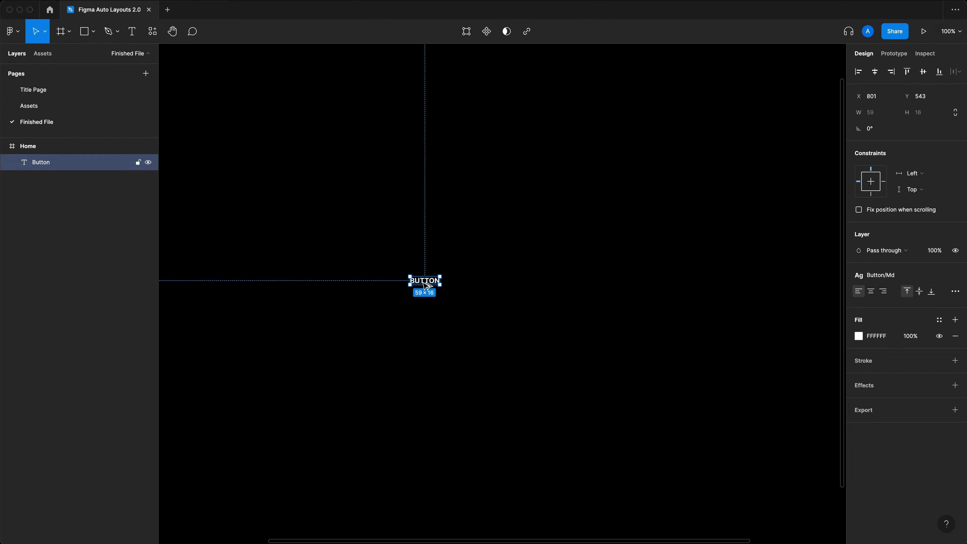
drag(426, 285, 515, 285)
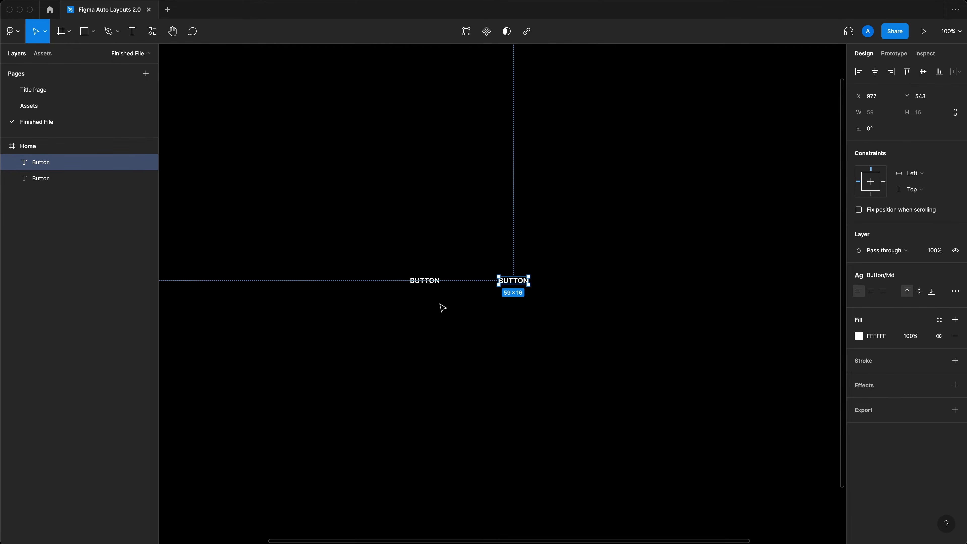
click(442, 308)
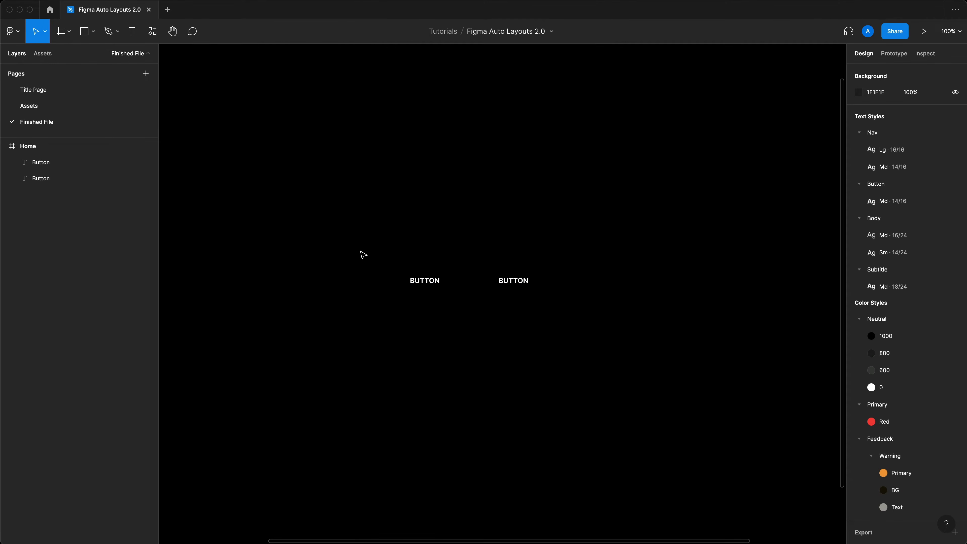
Step: Draw a rectangle about 122 × 48 around the original Button text and move its layer behind the text
key(r)
mouse_move(371, 227)
mouse_down()
mouse_move(391, 248)
mouse_move(433, 251)
mouse_move(440, 284)
mouse_up()
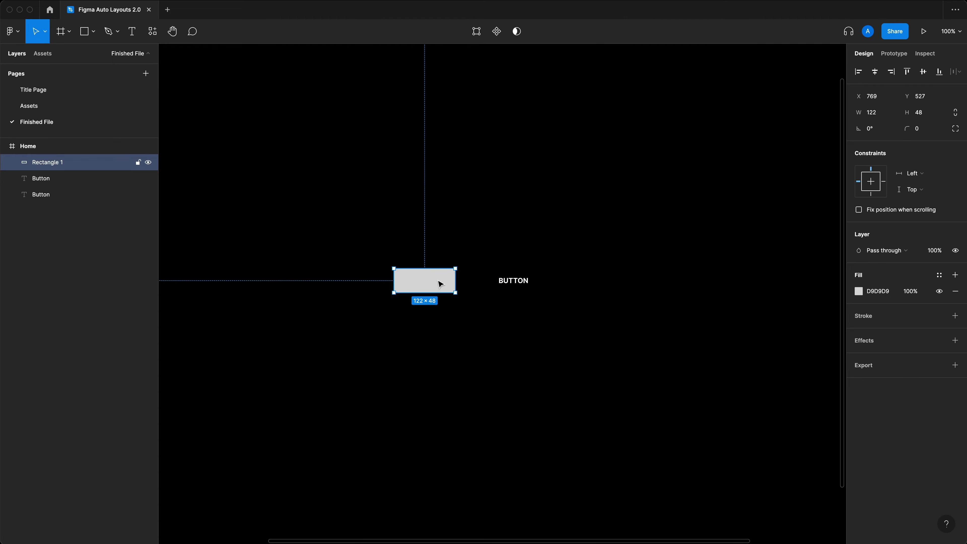
drag(68, 162, 70, 202)
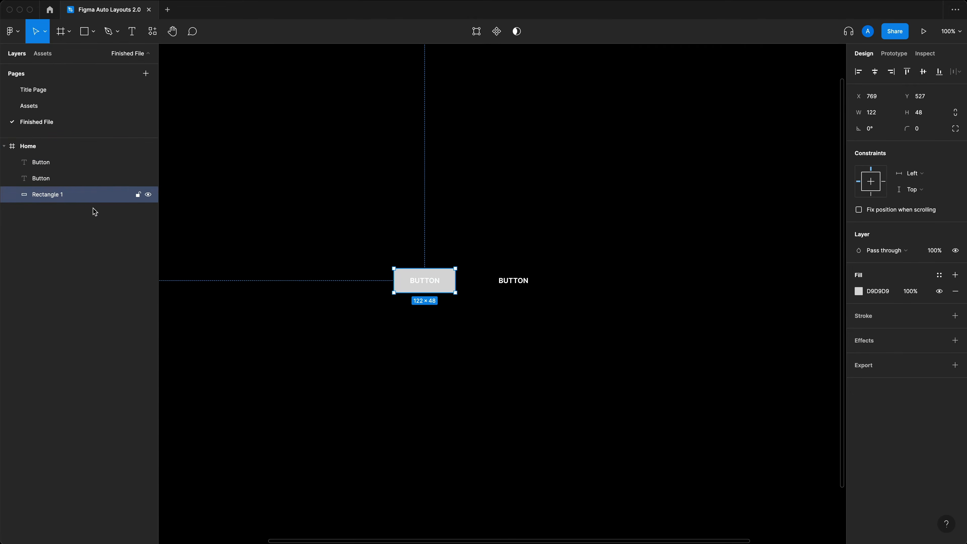
Step: Combine the rectangle and its Button text into an auto layout frame and expand the frame's layer contents
drag(452, 324, 419, 276)
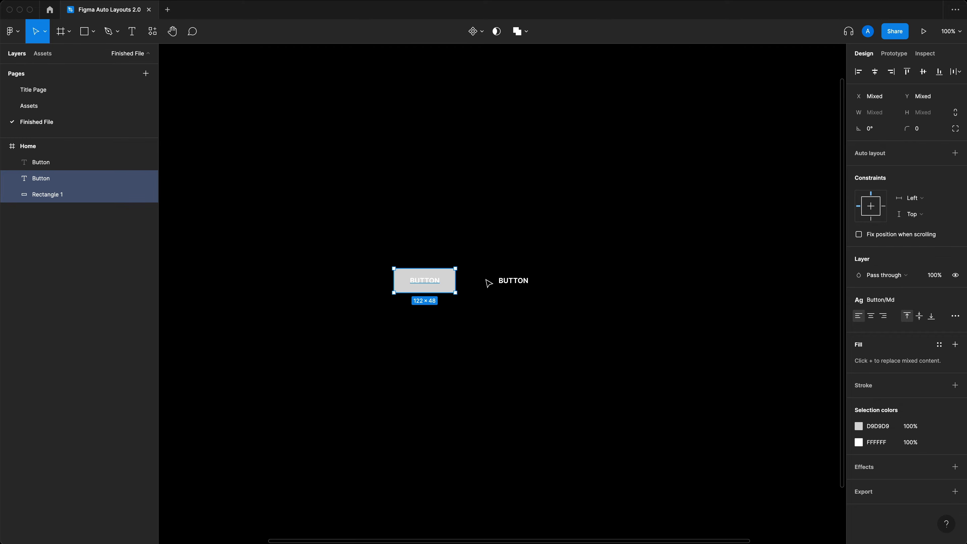
click(955, 153)
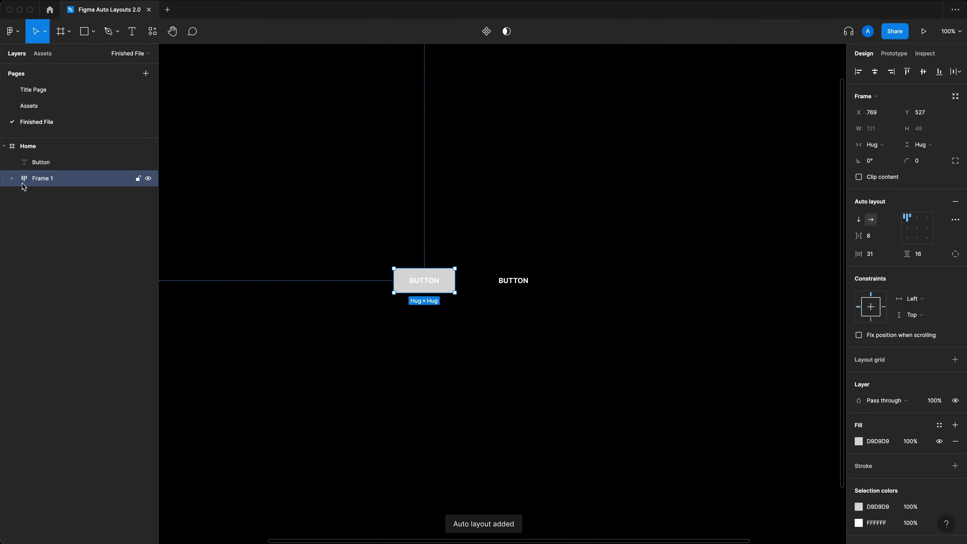
click(11, 178)
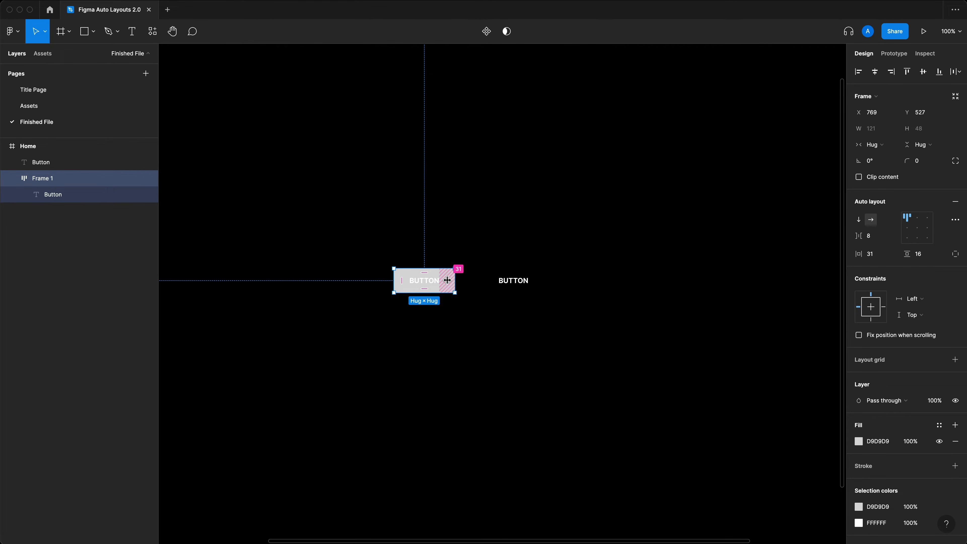
Step: Set the auto layout button frame's horizontal padding to 24
click(424, 286)
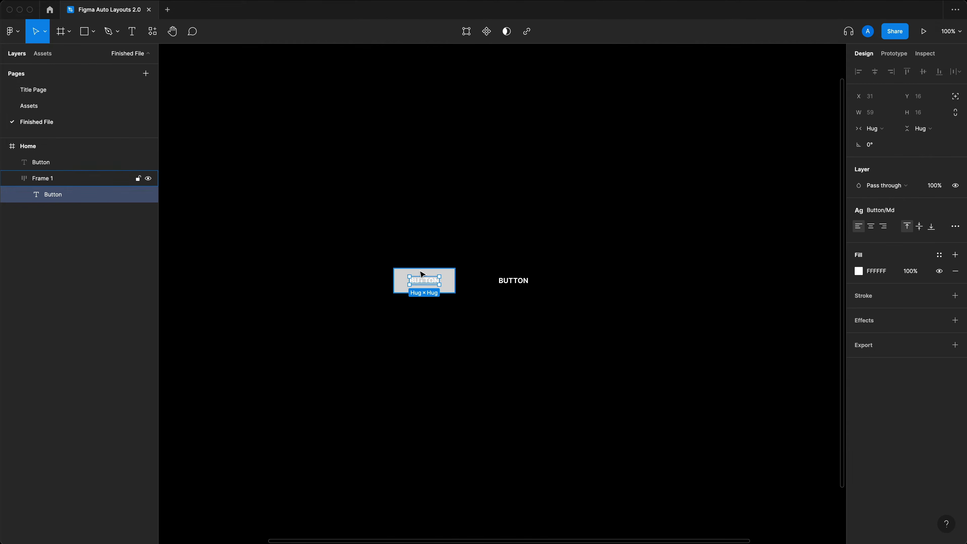
scroll(423, 275, up, 3)
key(Escape)
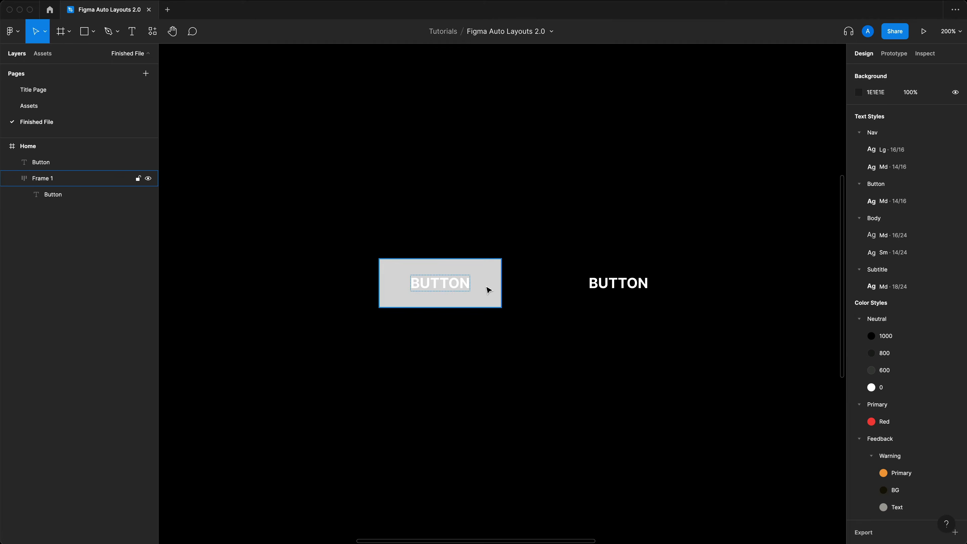
click(487, 286)
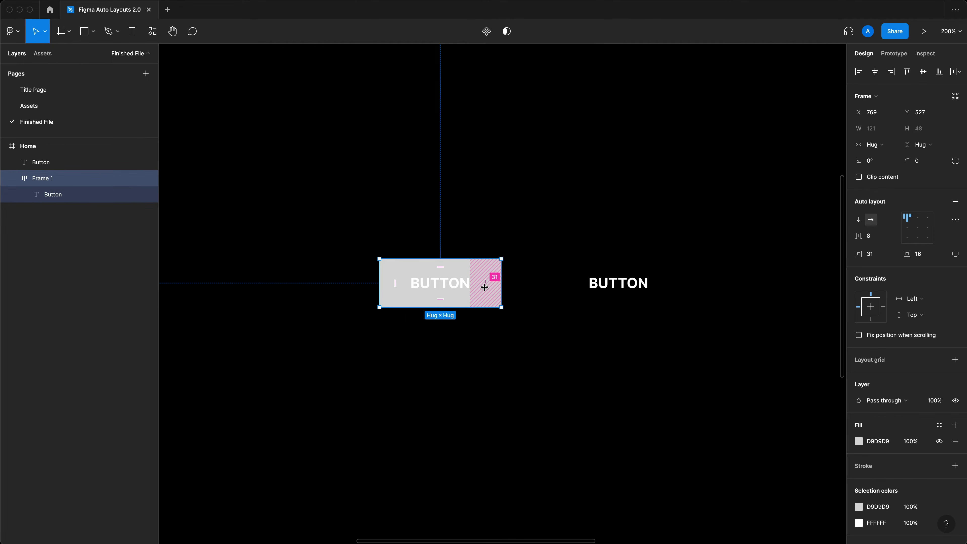
click(466, 300)
click(507, 345)
click(483, 304)
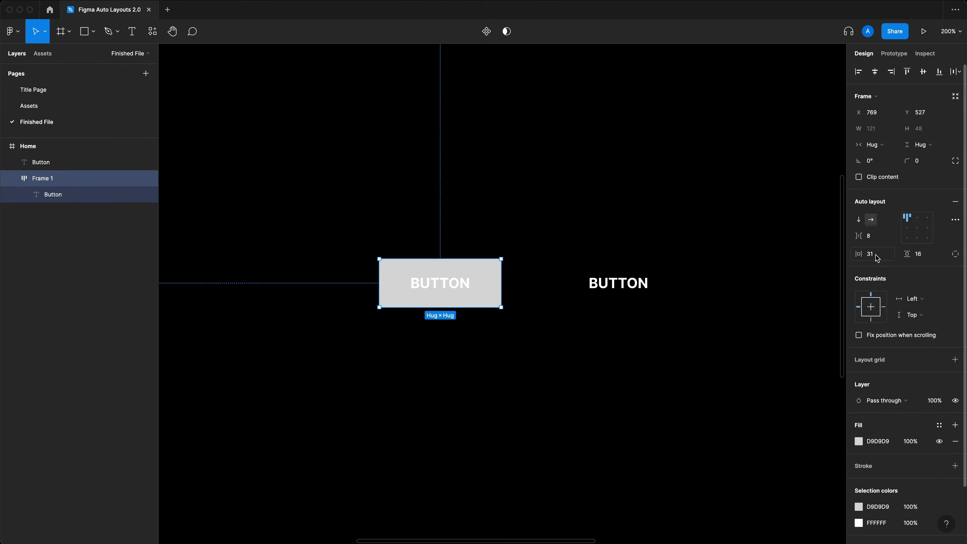
click(864, 254)
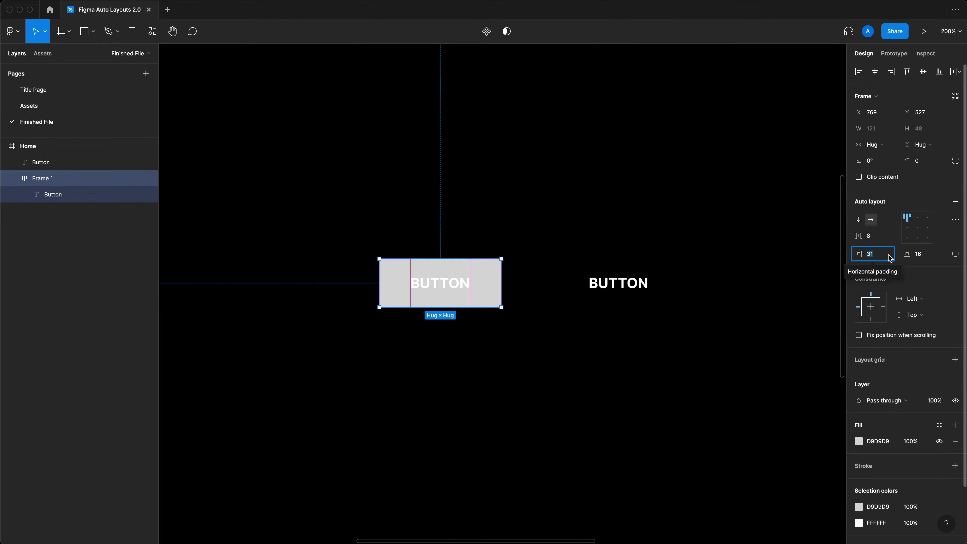
click(936, 258)
click(882, 260)
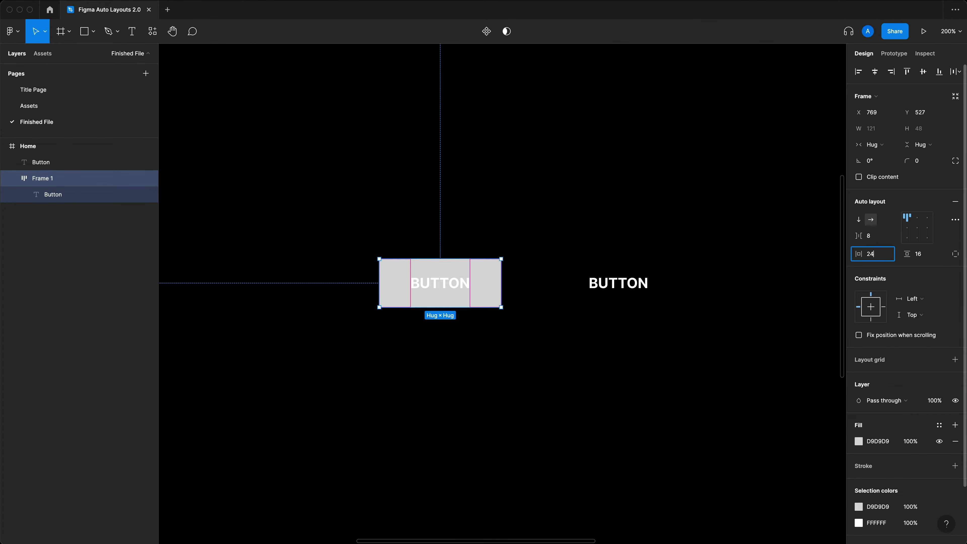
key(Return)
click(915, 254)
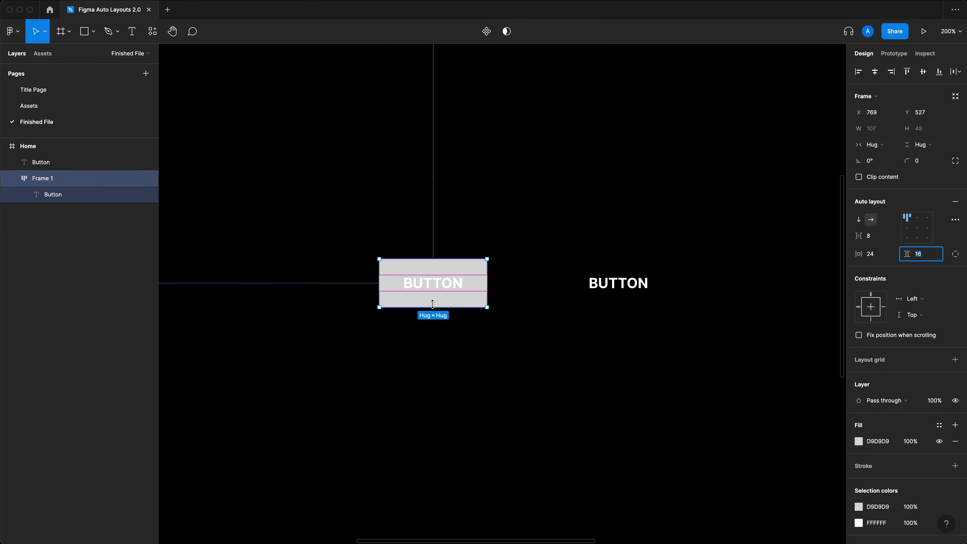
key(Escape)
Step: Try widening only the button frame's right padding to 42 directly on the canvas, and undo it
click(447, 293)
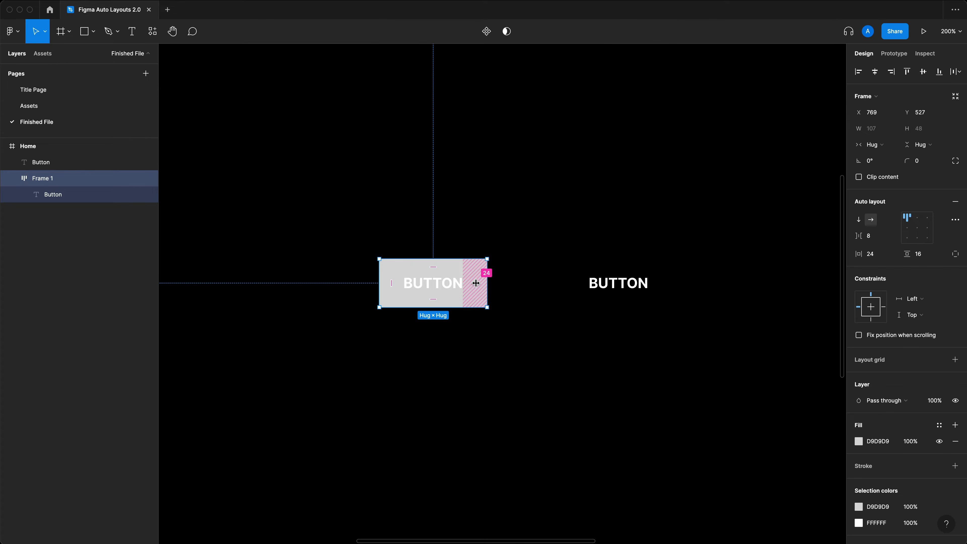
drag(476, 283, 494, 287)
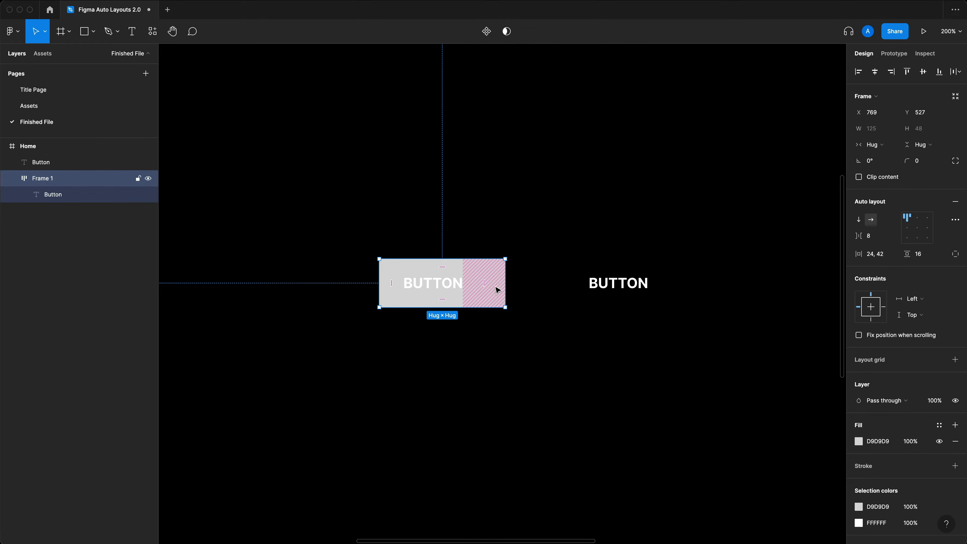
key(super+z)
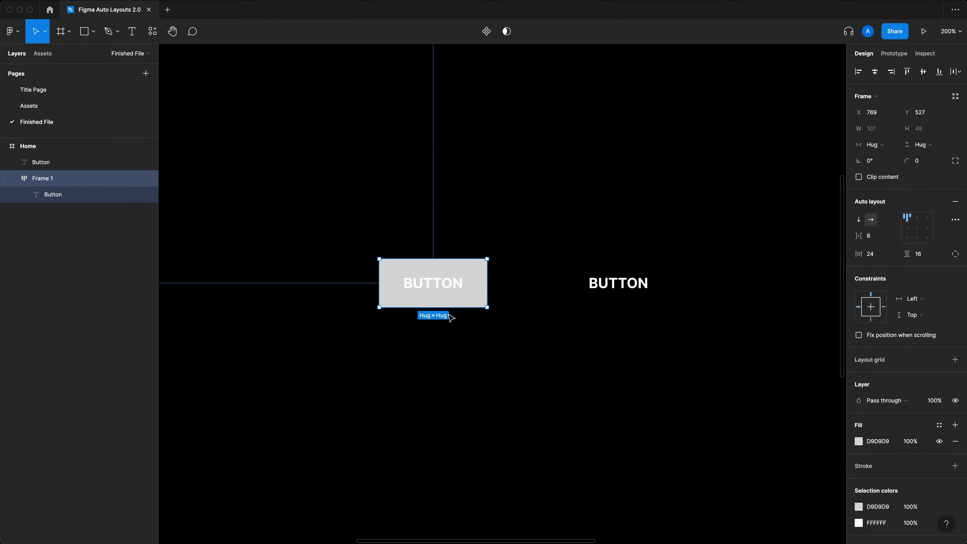
Step: Try setting only the button frame's bottom padding to 24 on the canvas, and undo it
click(447, 303)
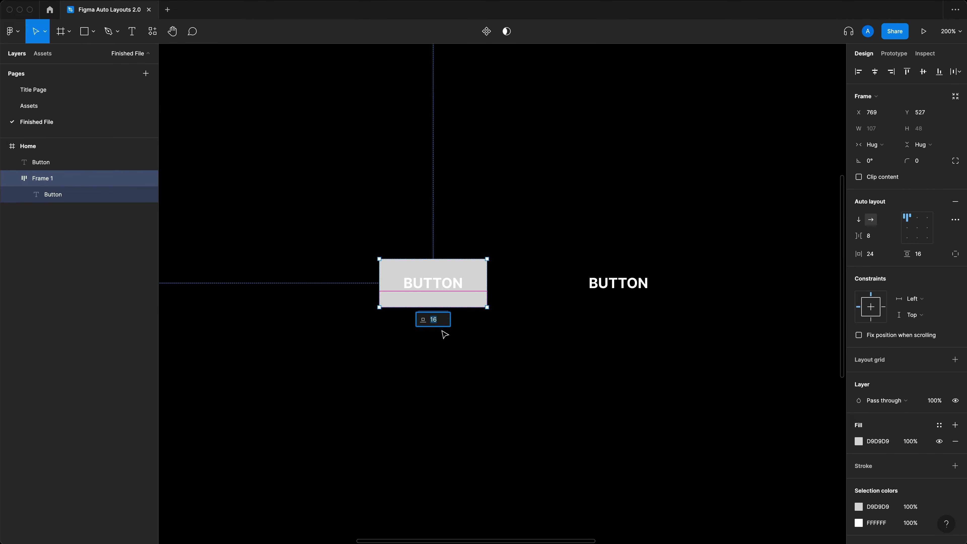
text(24)
key(Return)
key(super+z)
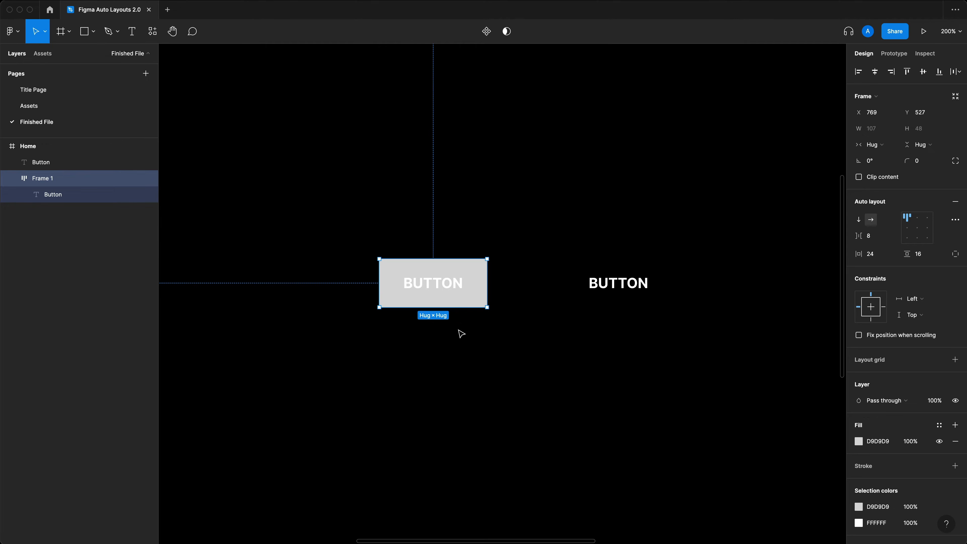
Step: Try individual paddings on the button frame: 16 left, 8 right, 12 top and 2 bottom
click(955, 258)
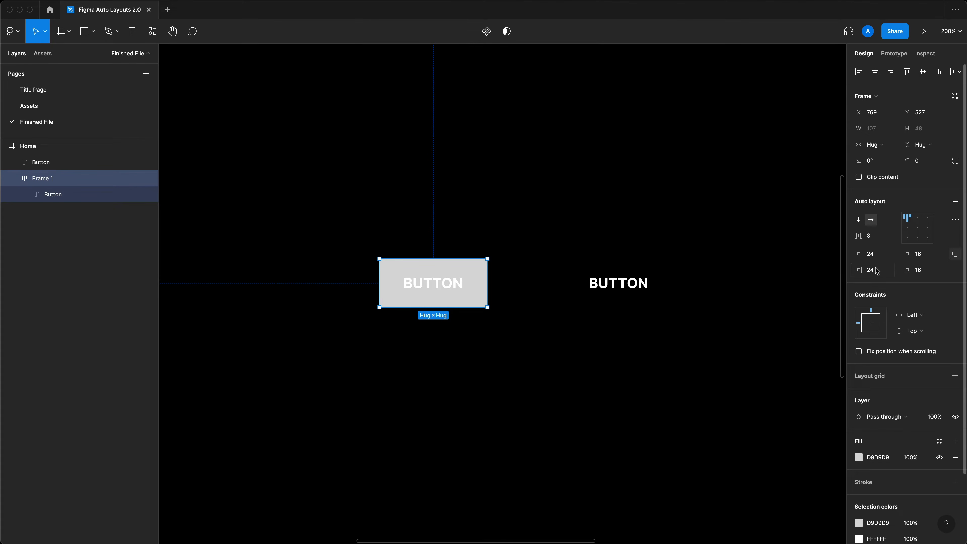
click(882, 256)
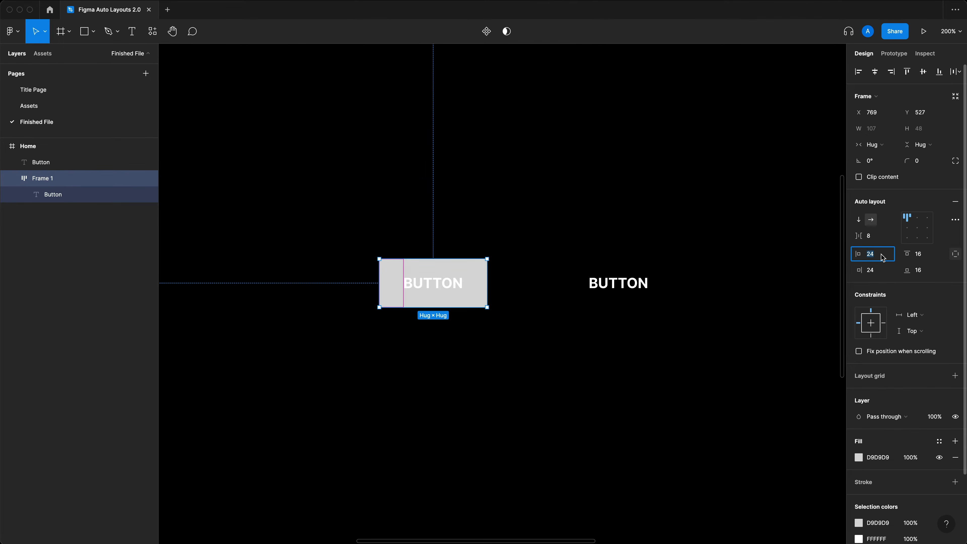
text(16)
key(Tab)
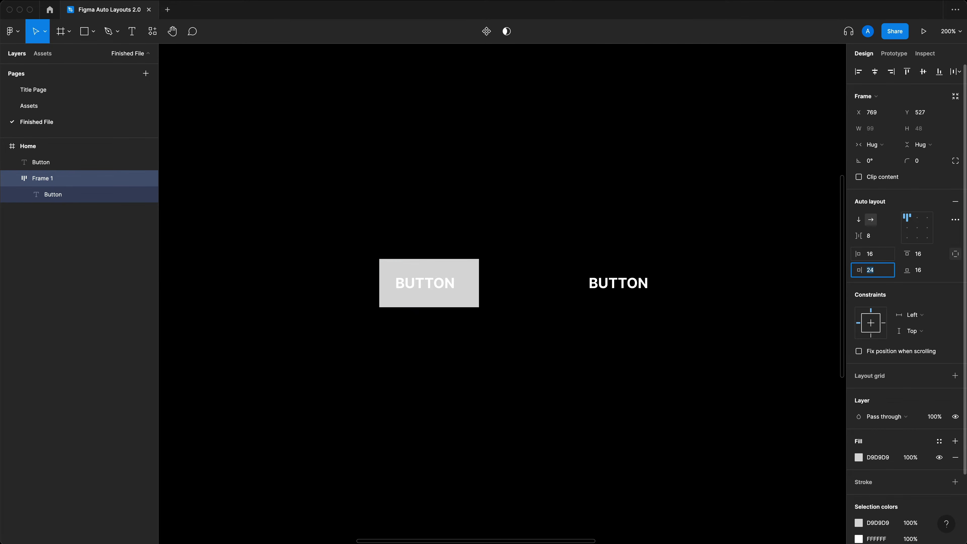
text(8)
click(924, 257)
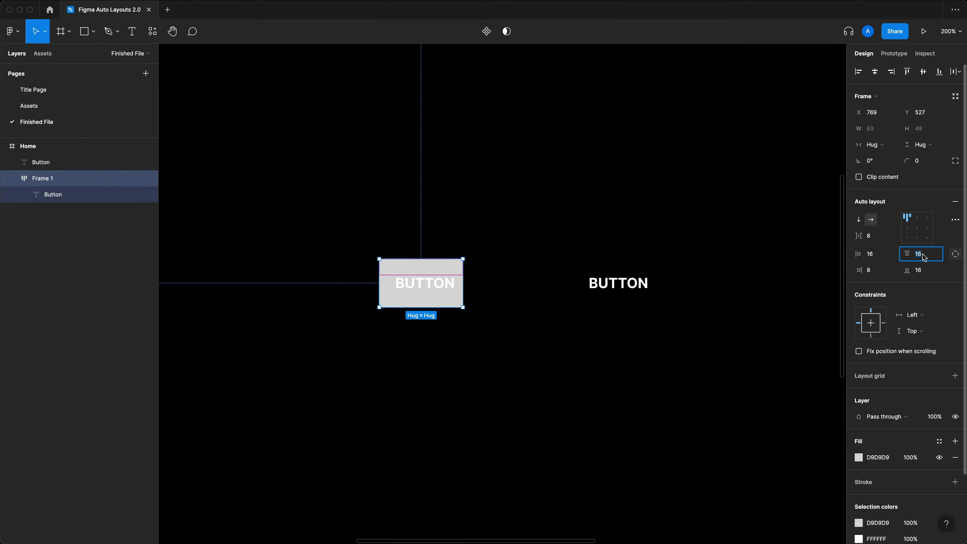
text(12)
key(Tab)
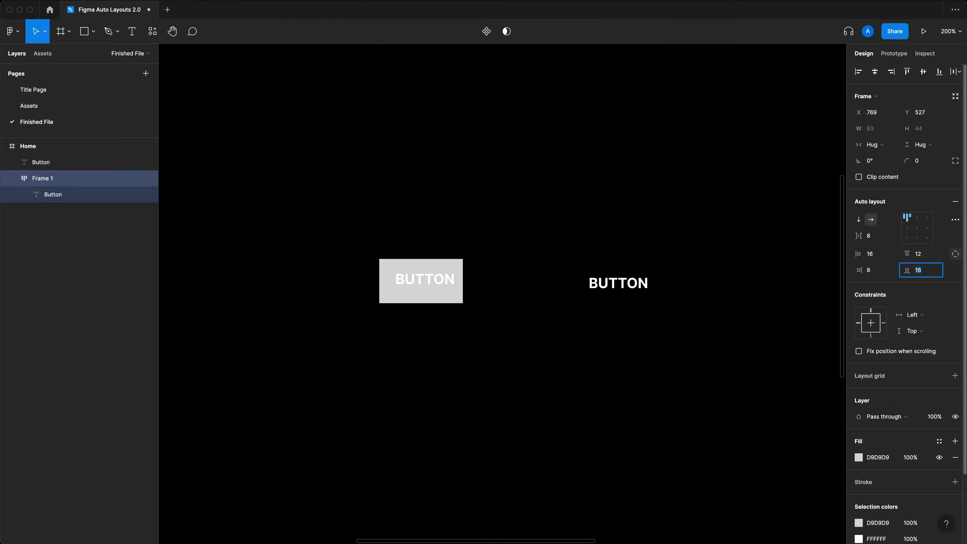
text(2)
key(Return)
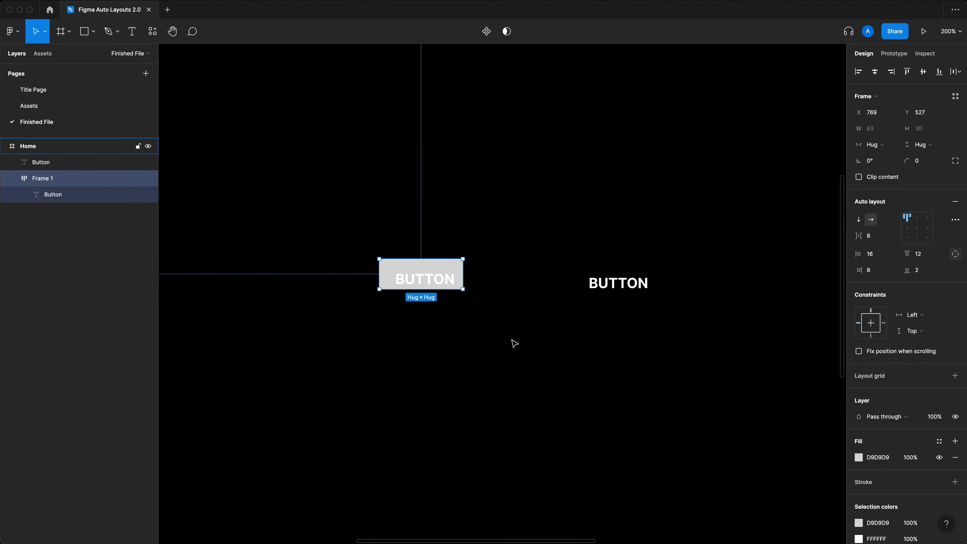
Step: Undo the individual side padding changes on the button frame
click(492, 303)
key(super+z)
key(super+z)
key(super+z)
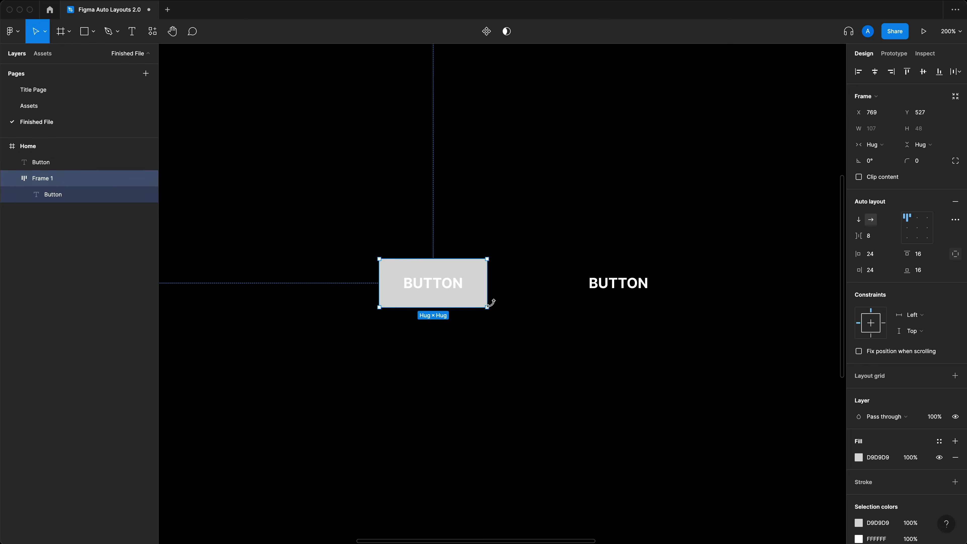
click(495, 306)
key(super+z)
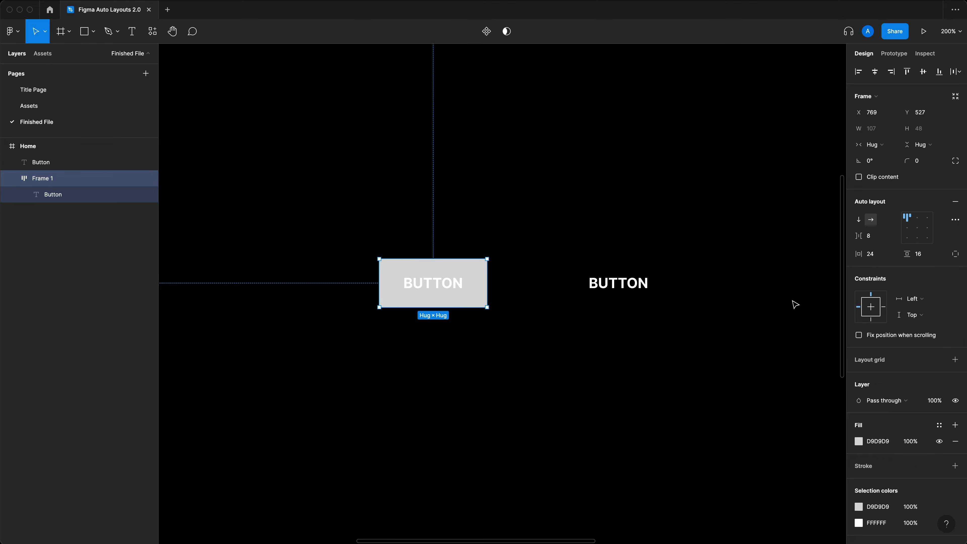
Step: Set the grey button frame's horizontal padding to 16
click(885, 256)
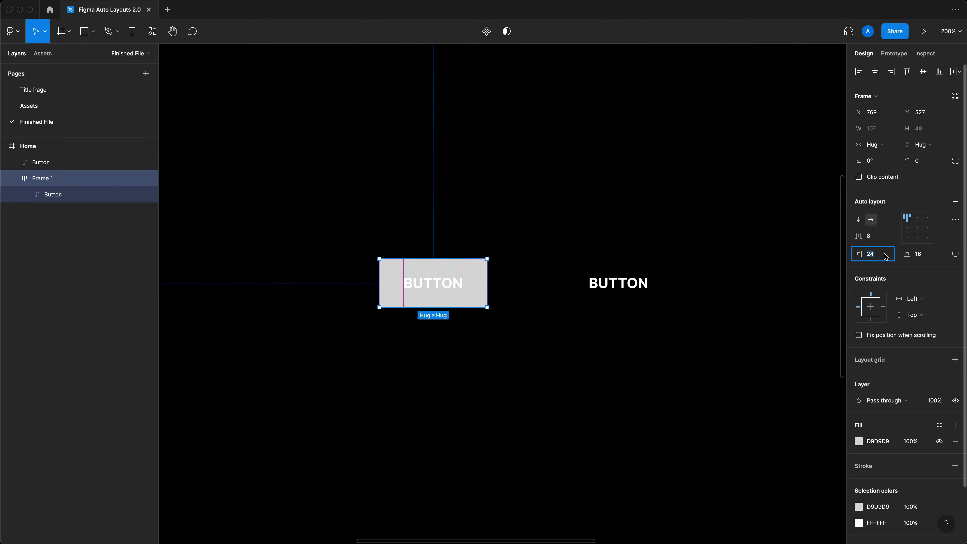
click(921, 254)
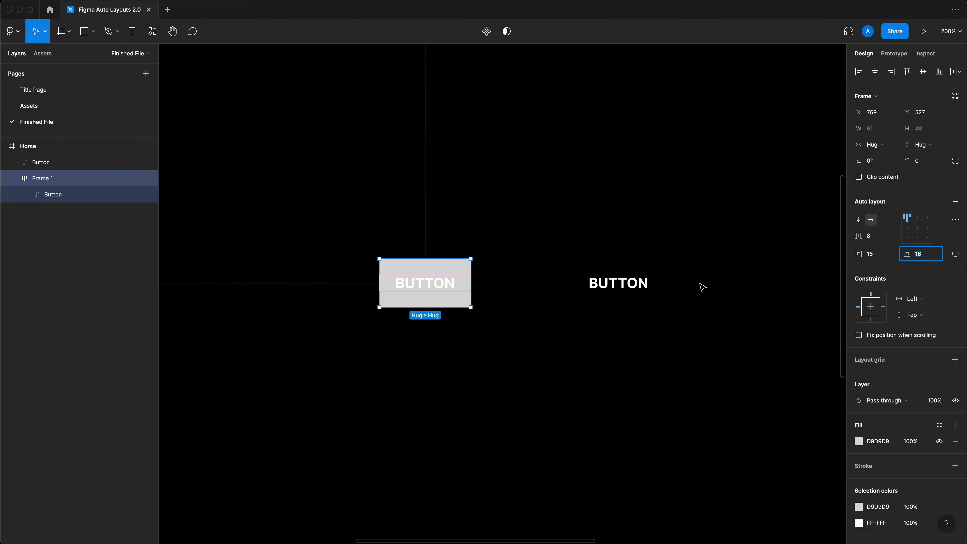
click(719, 248)
click(453, 295)
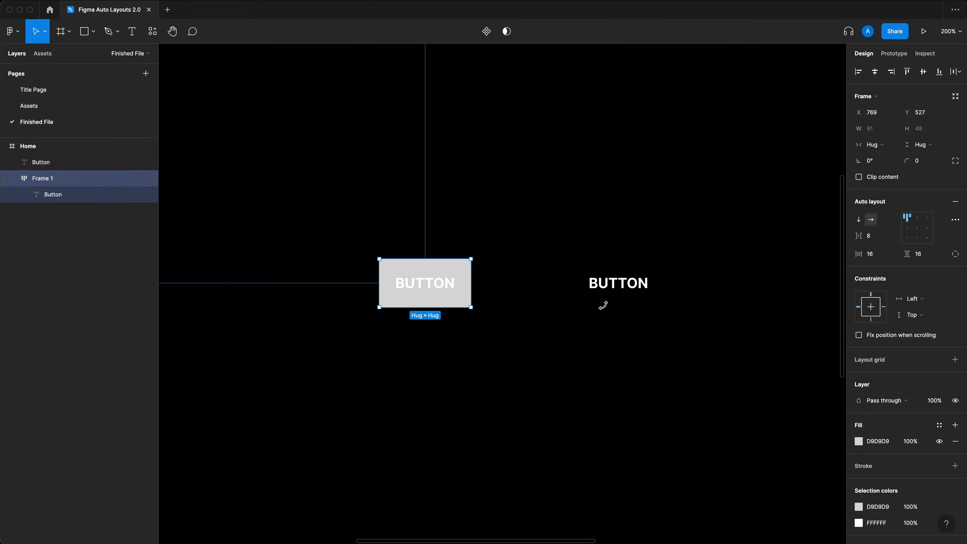
Step: Try setting the grey button frame's padding to 8 on all four sides at once, and undo it
click(877, 257)
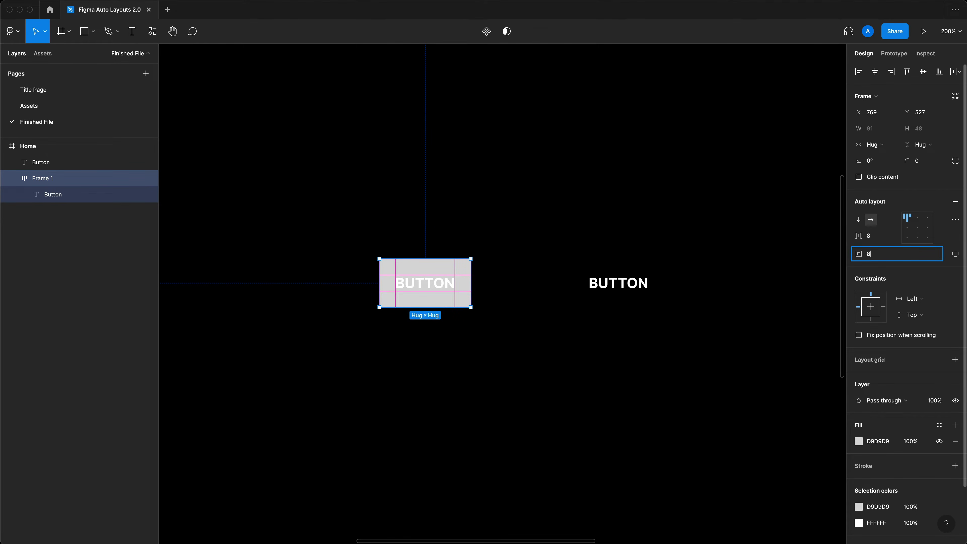
text(8)
key(Return)
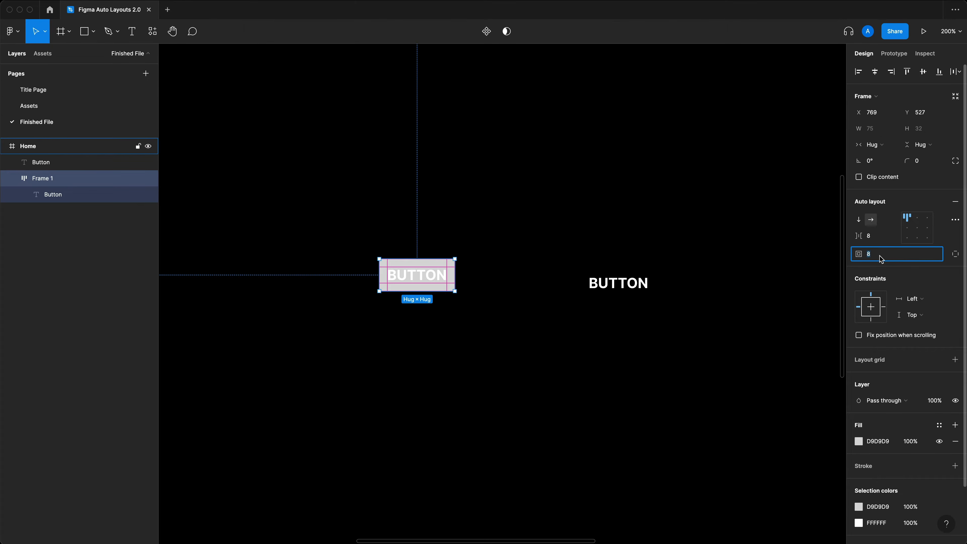
key(ctrl+z)
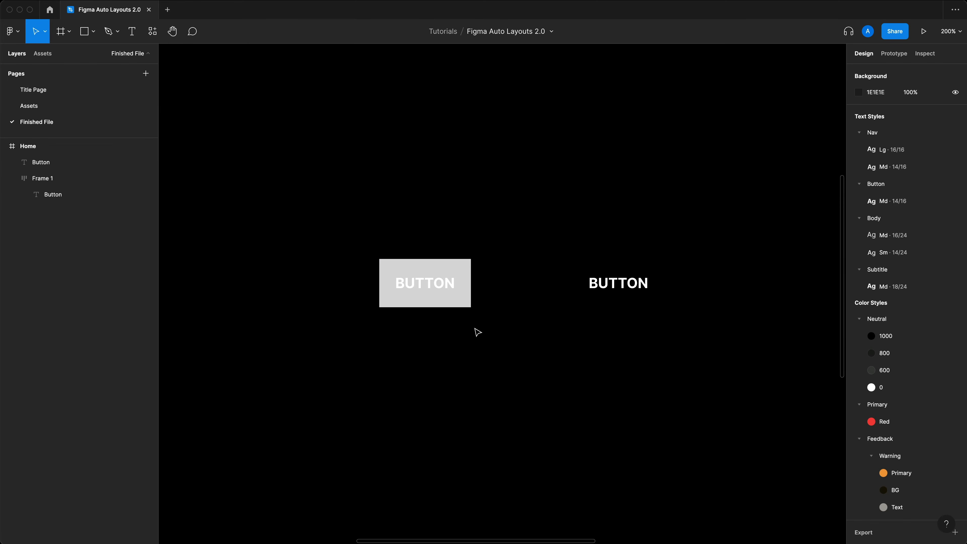
Step: Delete the grey auto layout button frame and move the remaining standalone Button text over to about where it stood
drag(474, 330, 274, 212)
key(Delete)
drag(614, 285, 431, 250)
click(518, 222)
drag(518, 223, 330, 304)
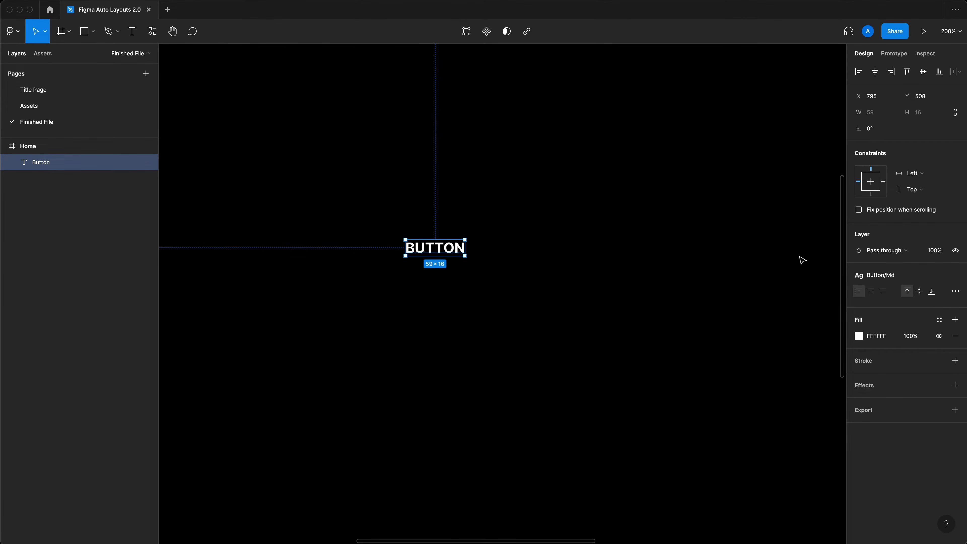
Step: Wrap the Button text in an auto layout frame and fill the frame with the white Neutral/0 color style
key(shift+a)
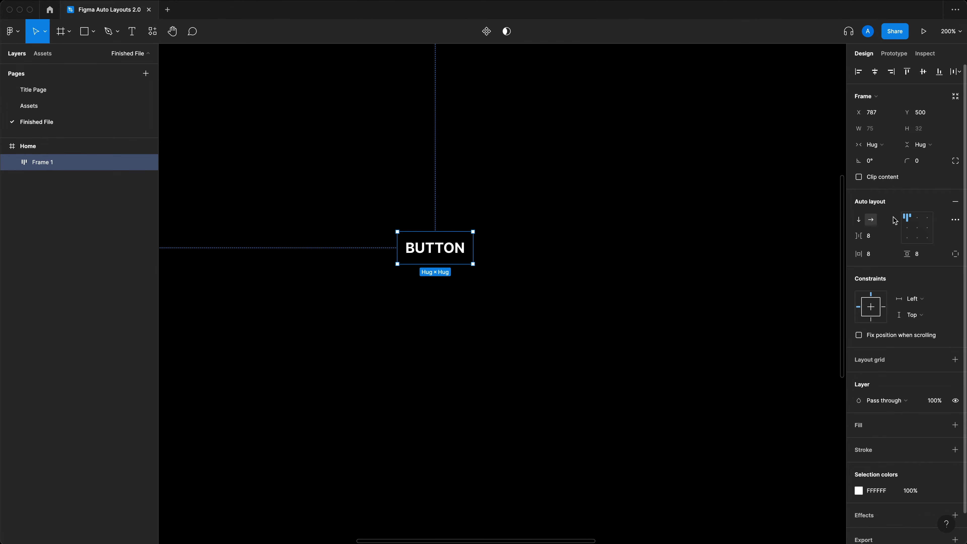
click(954, 426)
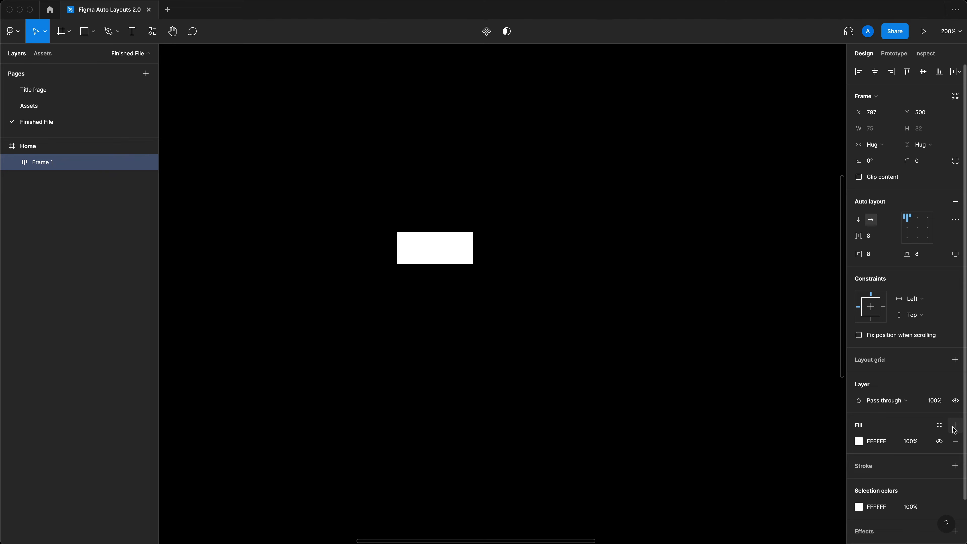
click(938, 425)
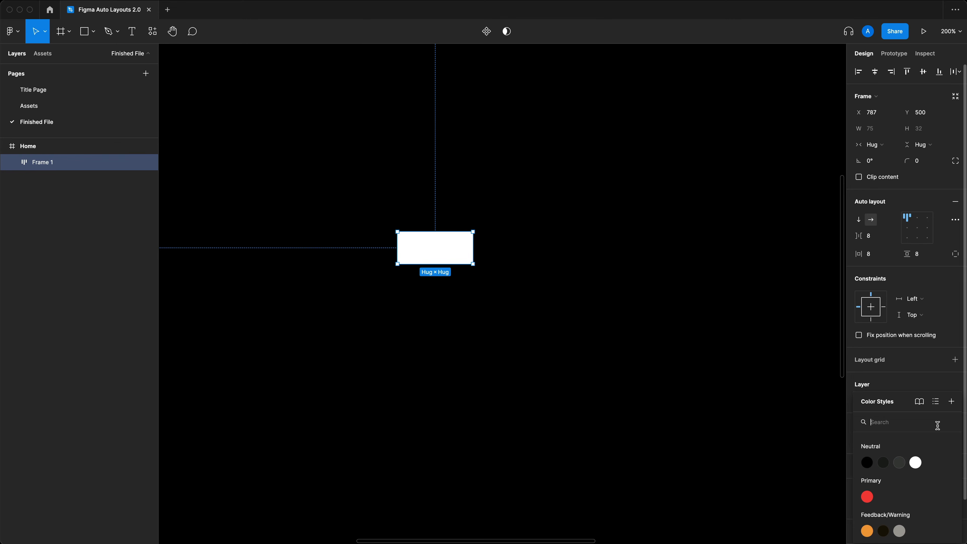
click(915, 462)
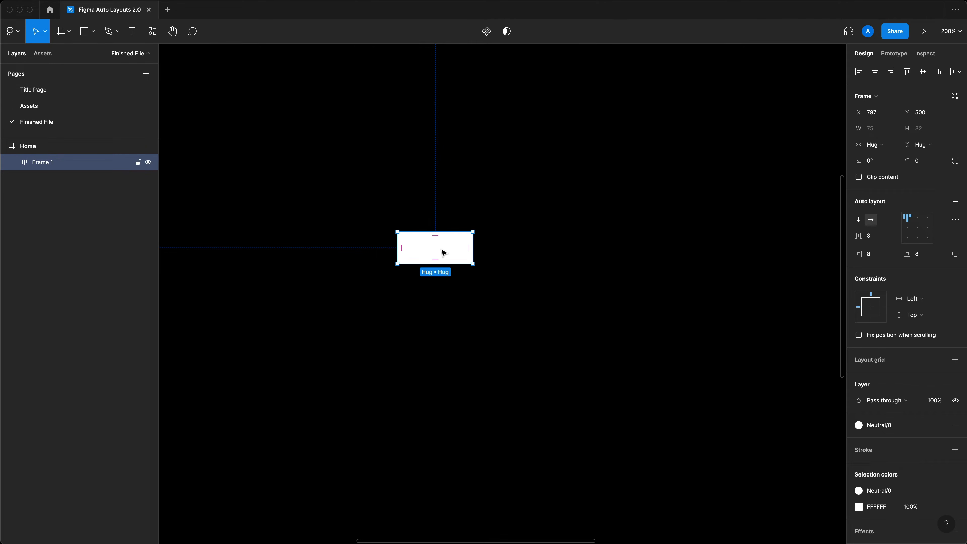
Step: Apply the black Neutral/1000 color style to the Button text inside the frame
key(super)
key(super)
super+click(444, 252)
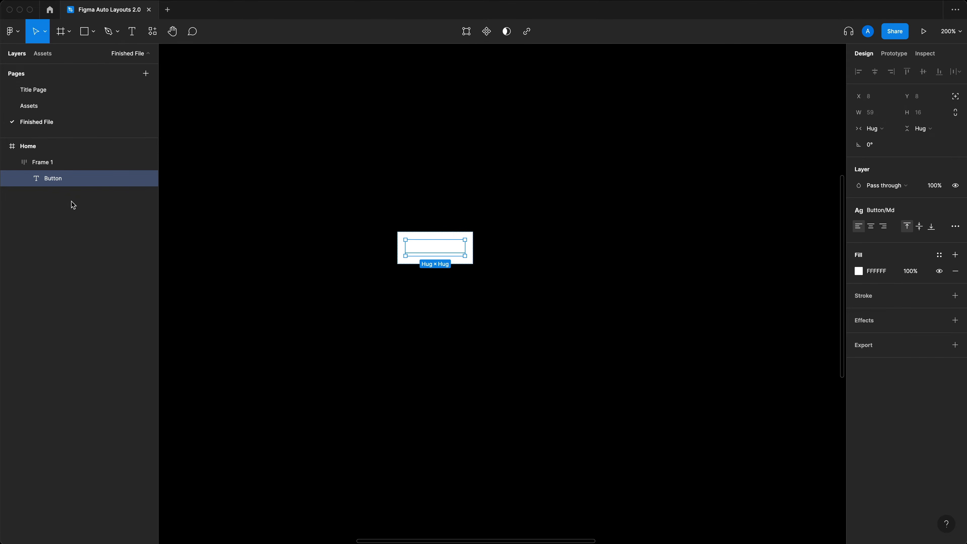
click(940, 256)
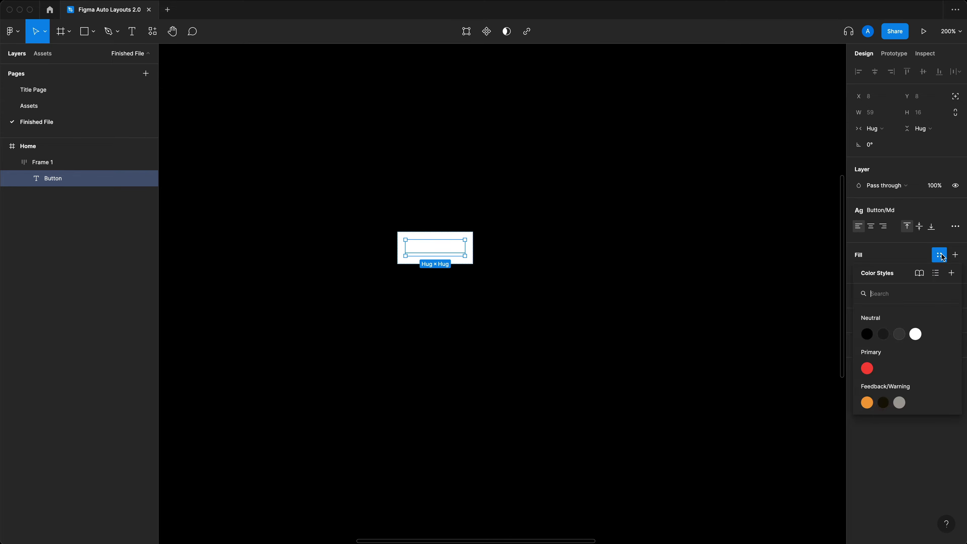
click(863, 341)
click(521, 291)
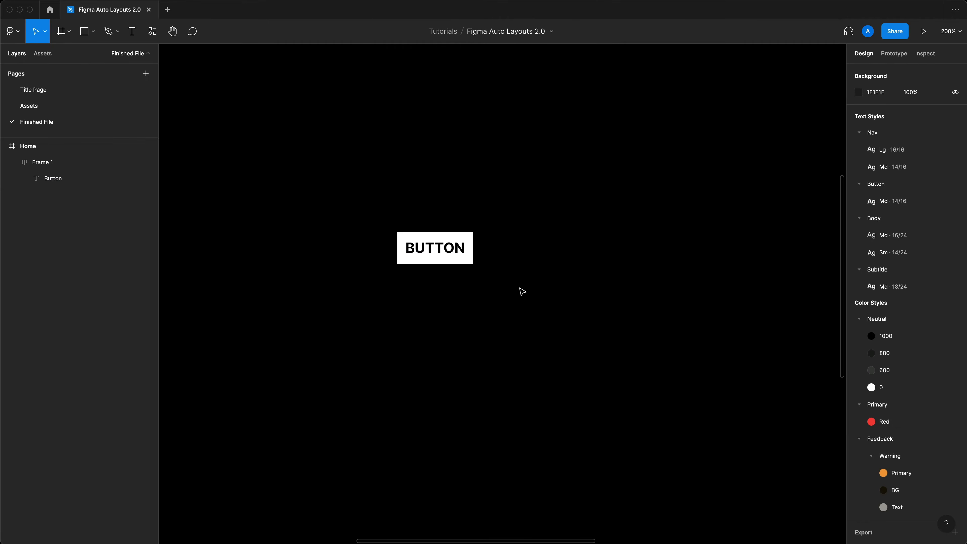
Step: Give the white button frame a corner radius of 4 and a padding of 16 on all sides
click(457, 261)
click(924, 161)
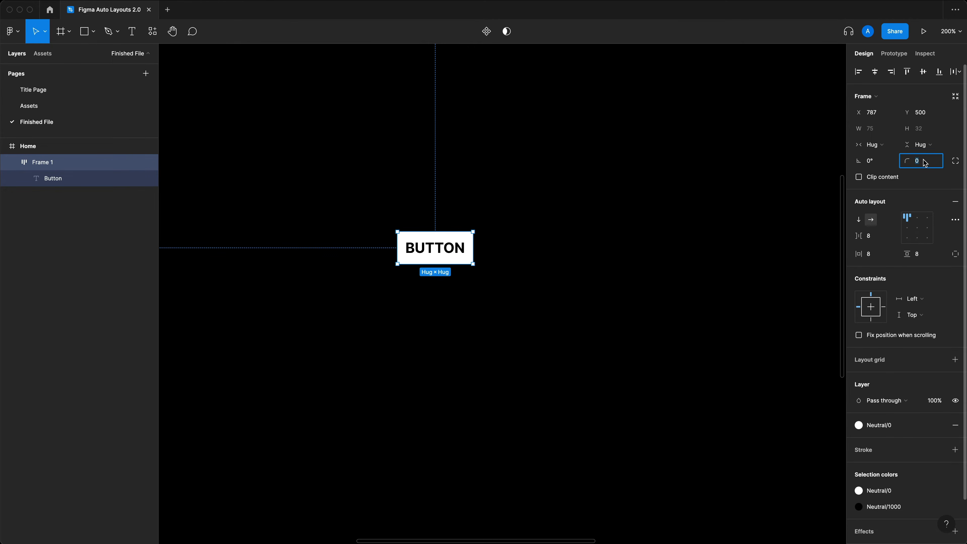
text(4)
key(Return)
click(881, 255)
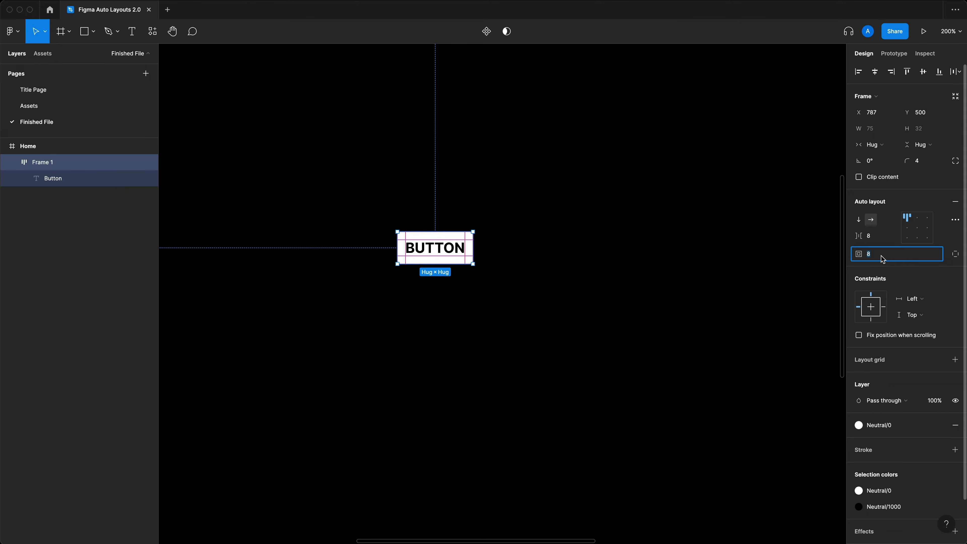
text(16)
key(Return)
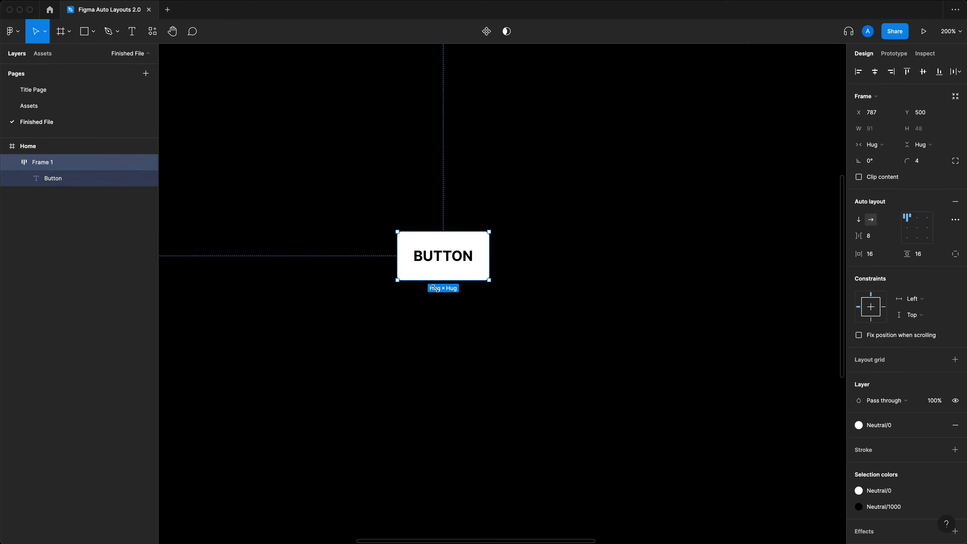
key(Escape)
Step: Change the button's text to "Get Started" and move the button up and to the right in the Home frame
double_click(453, 263)
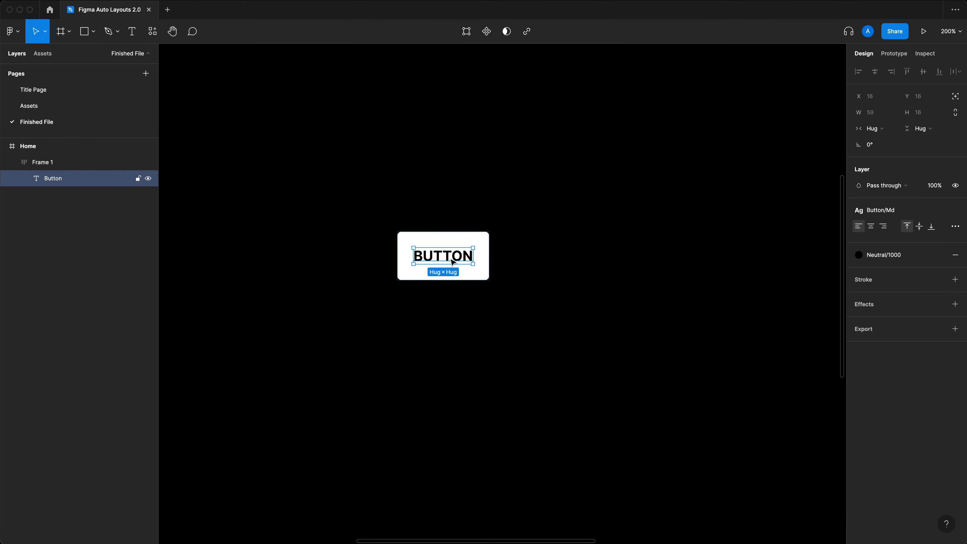
text(Get Started)
key(Escape)
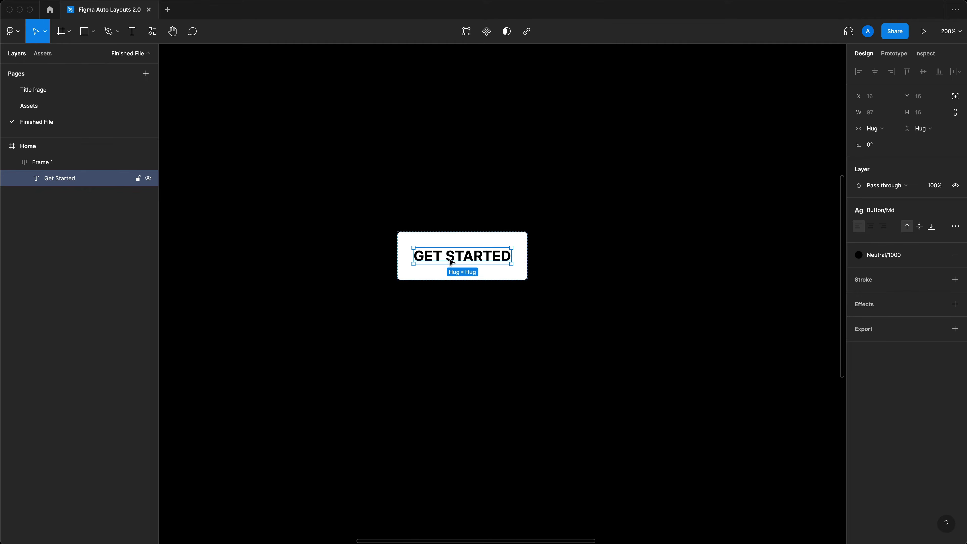
key(Escape)
drag(464, 262, 572, 213)
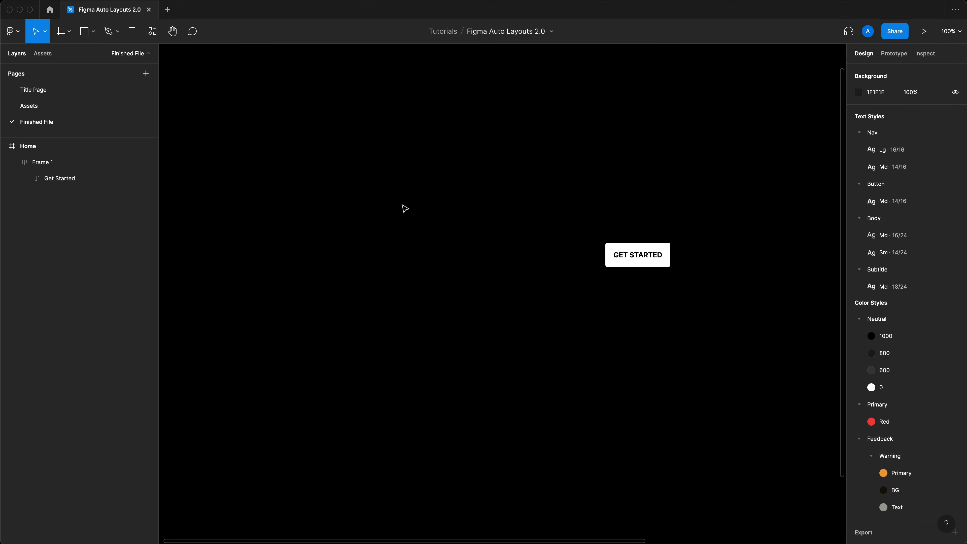
Step: Copy the Logo frame from the Assets page and paste it into the Home frame on the Finished File page
click(113, 107)
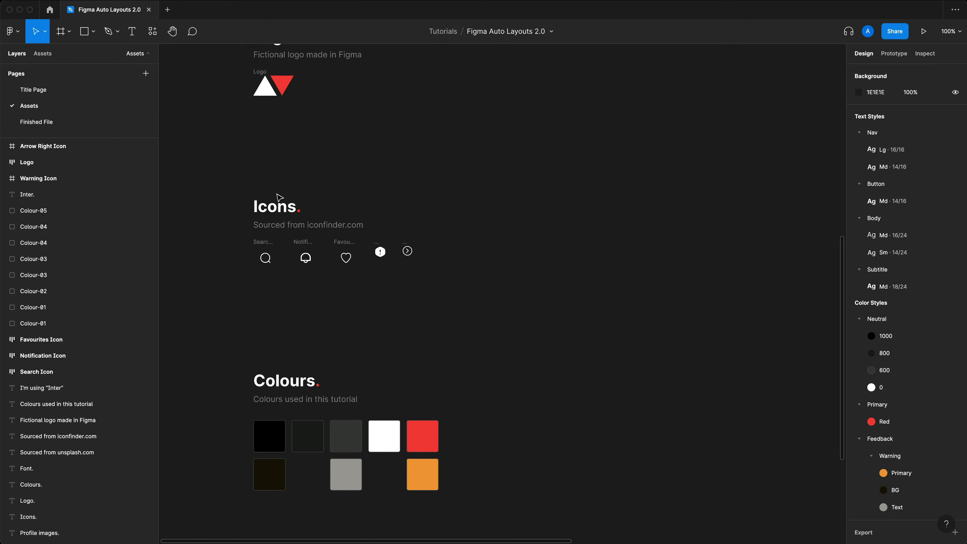
scroll(491, 262, up, 3)
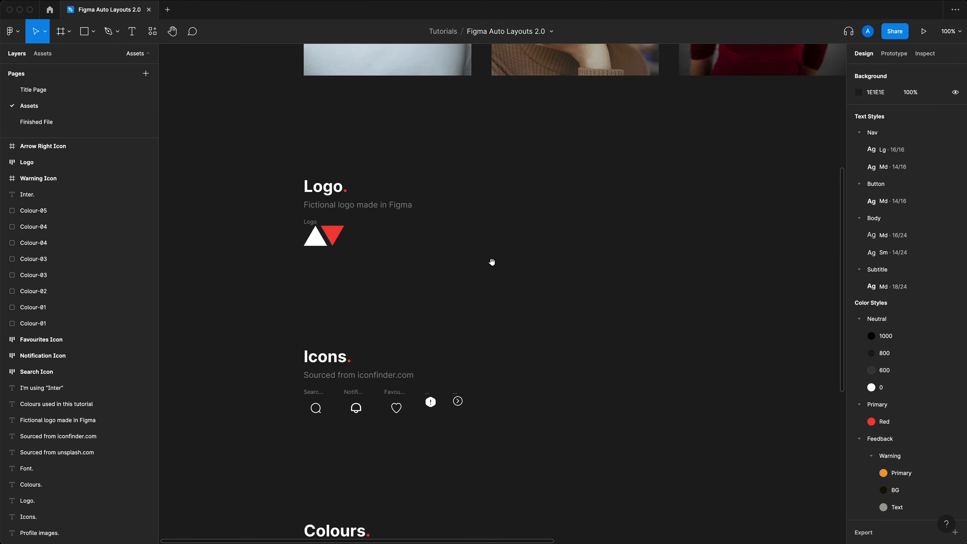
click(313, 223)
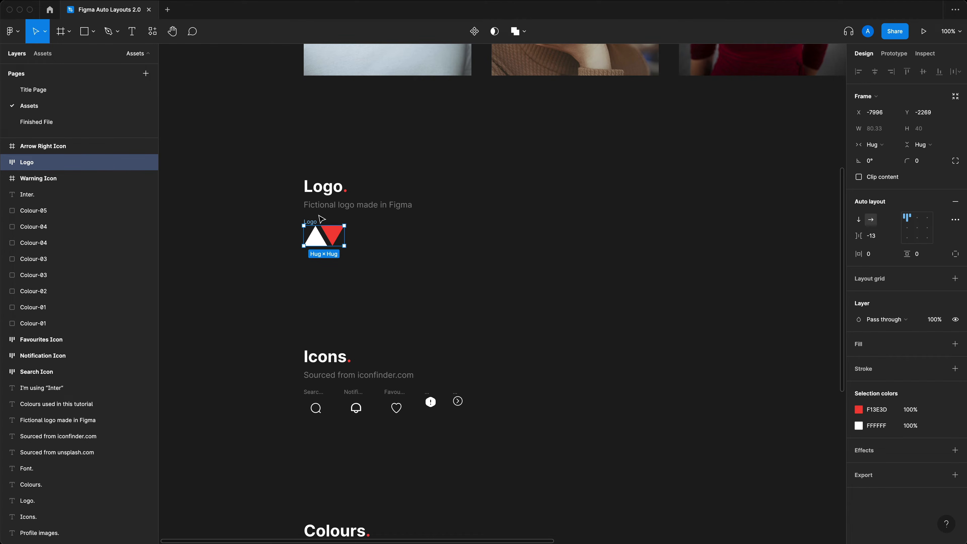
click(95, 122)
key(super+v)
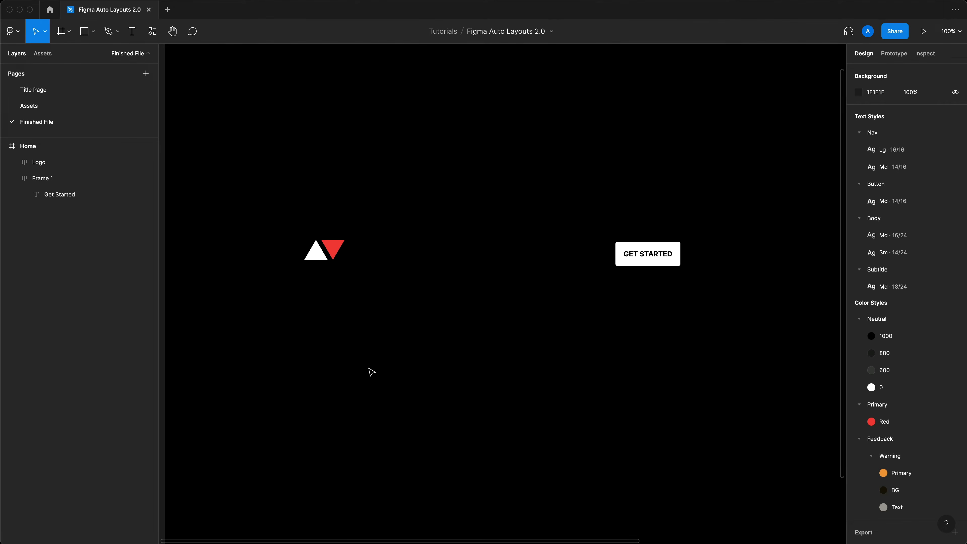
Step: Add a text layer reading "01" in the Home frame, below and slightly right of the logo
key(t)
click(368, 342)
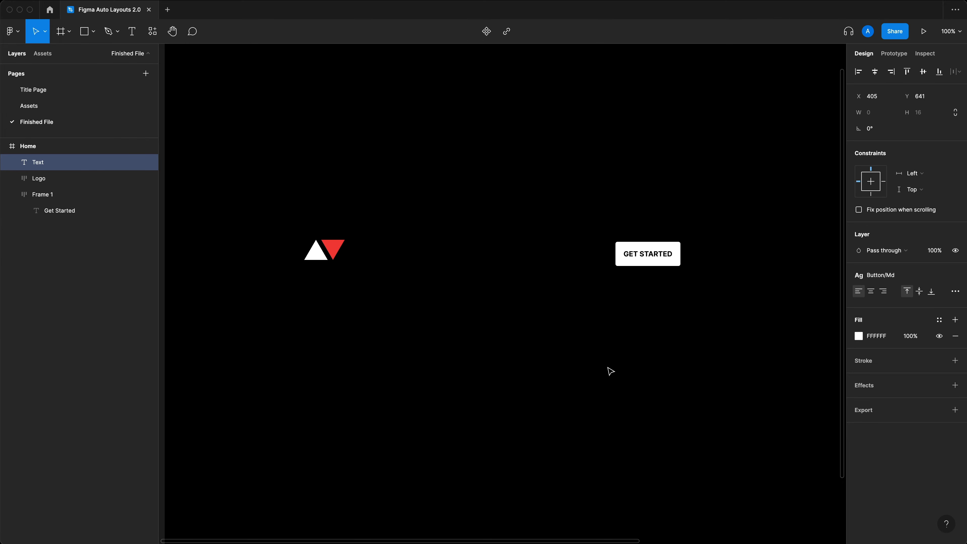
text(01)
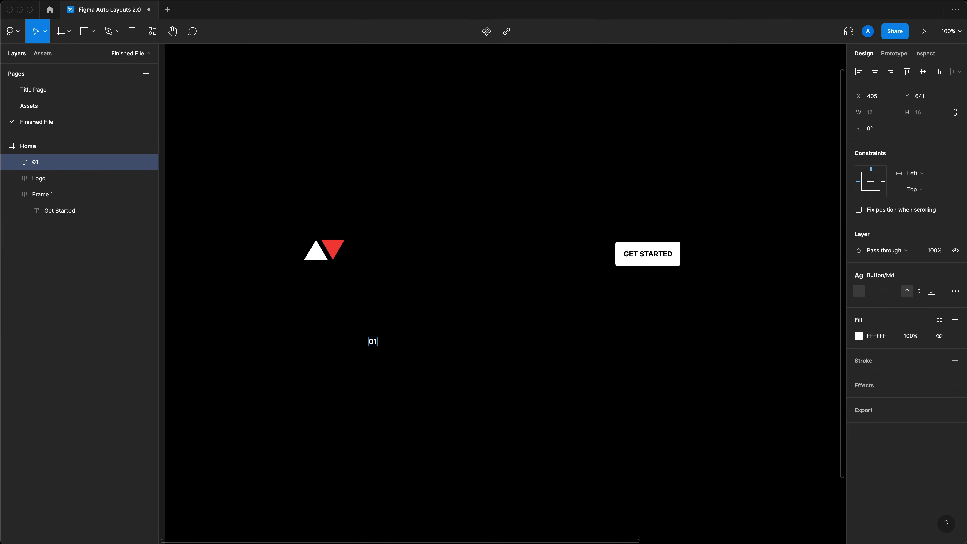
key(Escape)
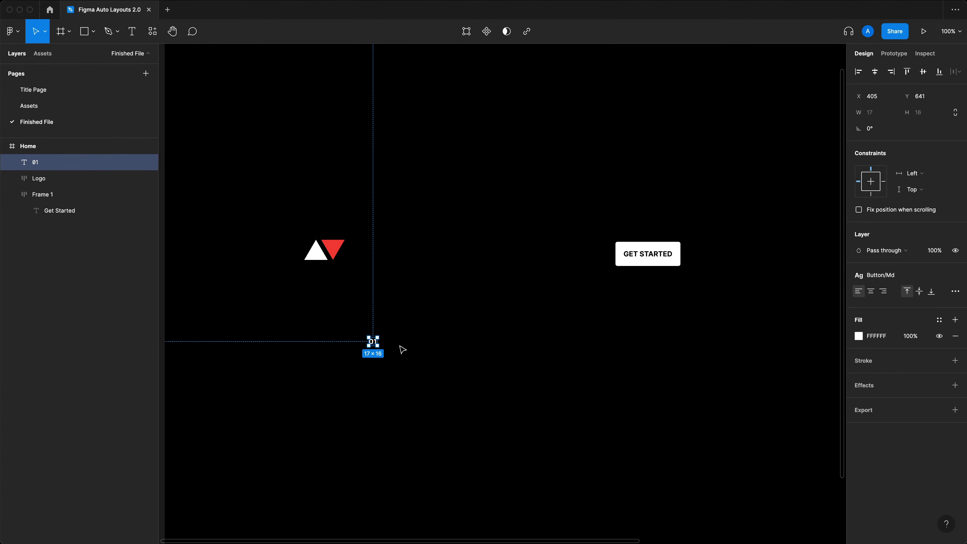
Step: Duplicate the 01 text just below itself, change the copy to "Products" and apply the Nav/Lg text style to it
drag(373, 341, 372, 358)
text(Products)
key(Escape)
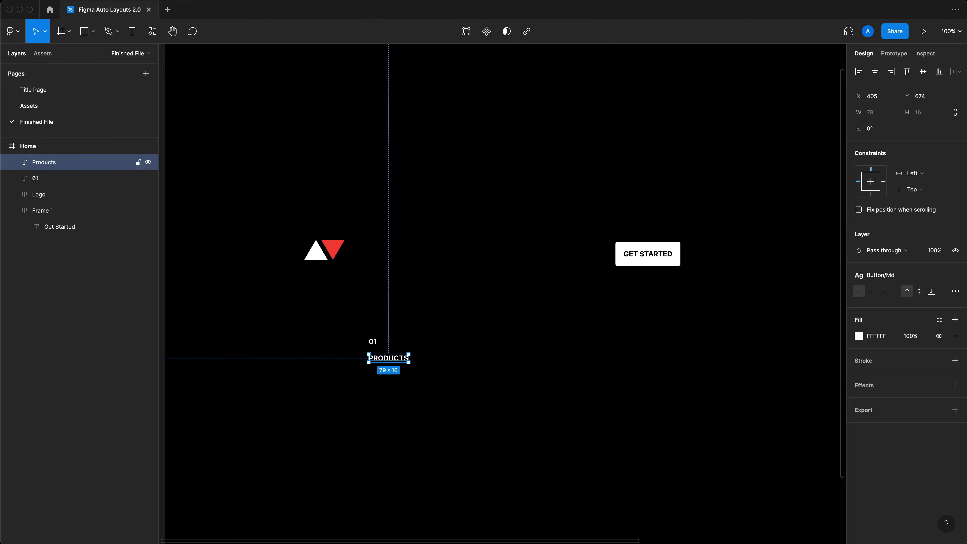
click(899, 279)
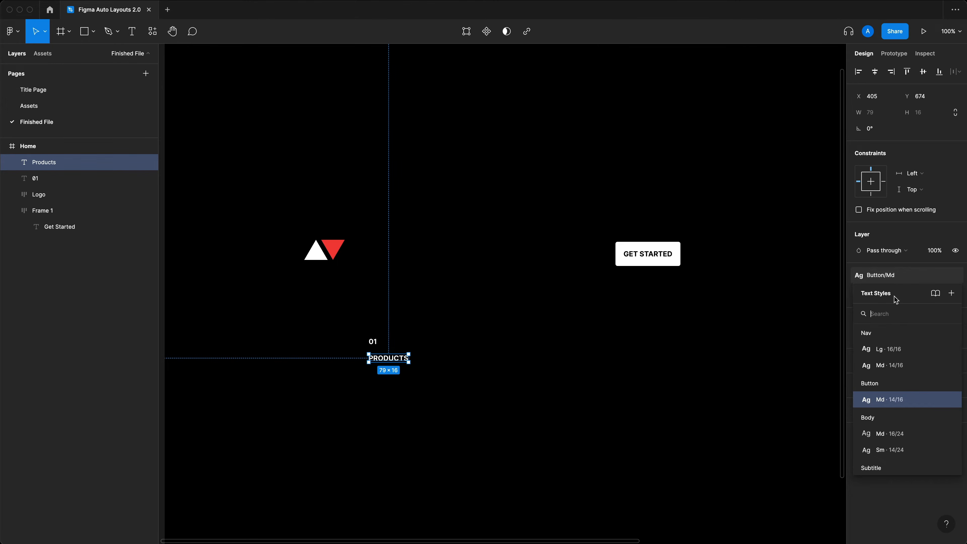
scroll(904, 394, up, 1)
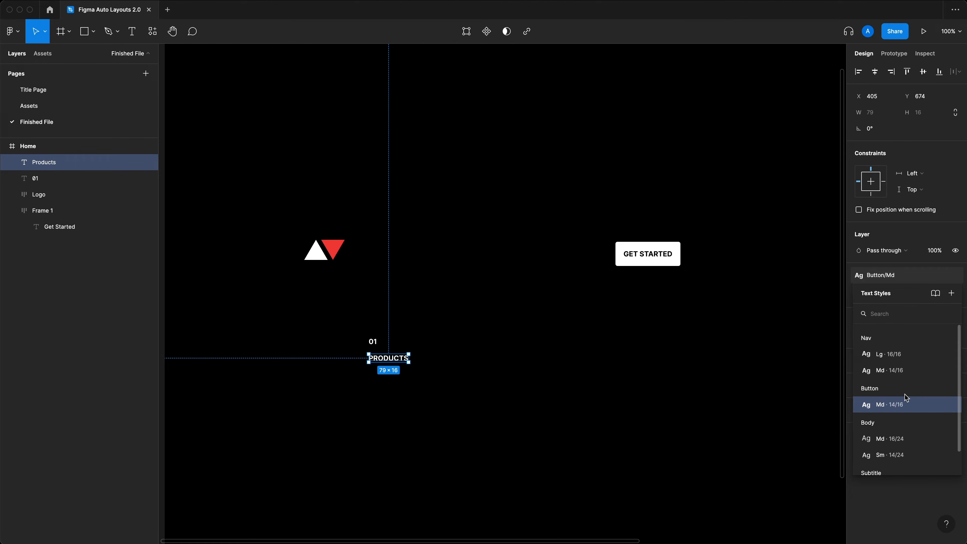
click(911, 357)
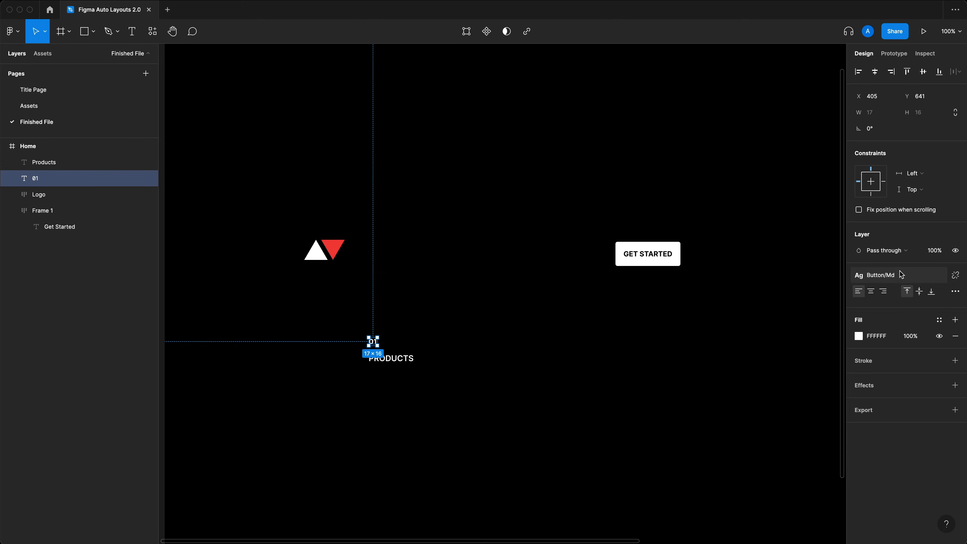
Step: Apply the Nav/Md text style to the 01 text
click(900, 275)
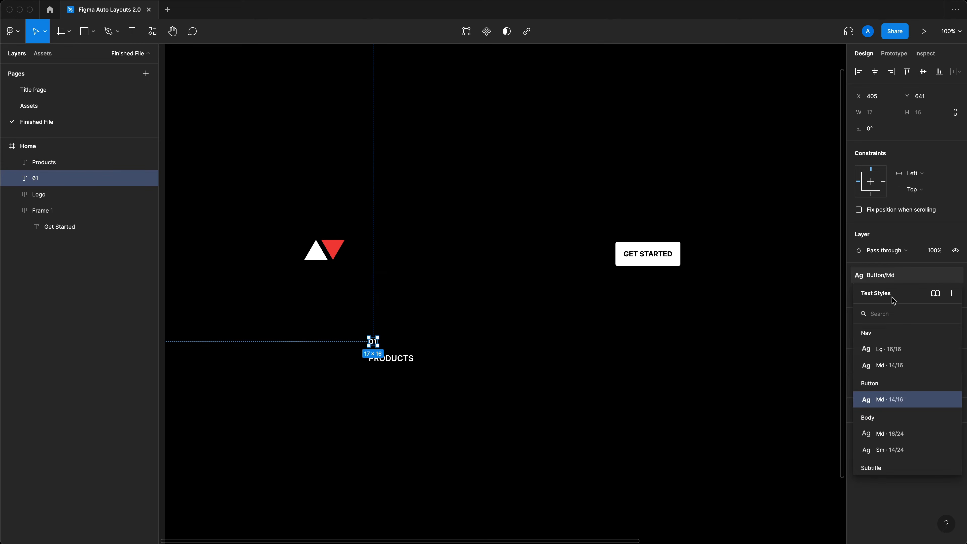
click(891, 366)
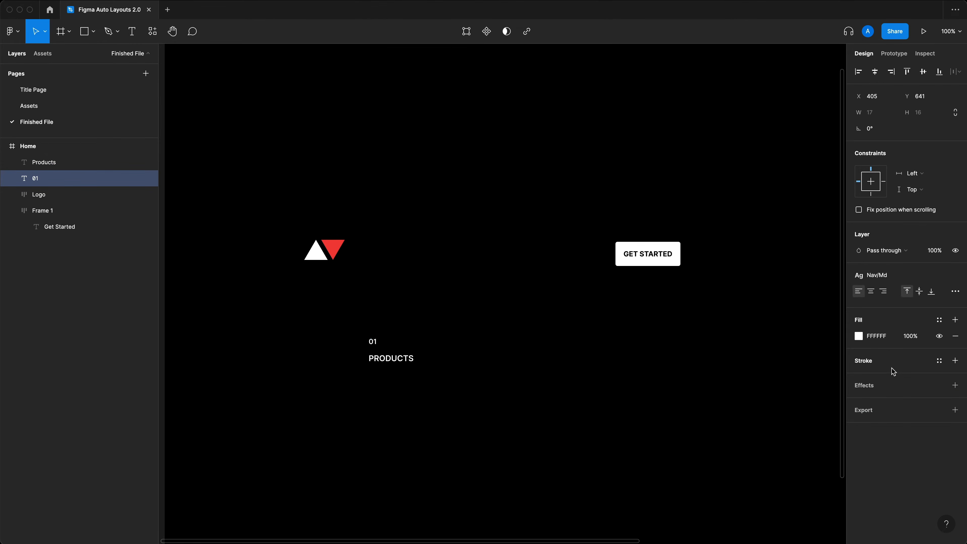
Step: Place the 01 and Products text pair beside the logo and duplicate it into a row of four pairs
shift+click(382, 358)
drag(383, 358, 465, 258)
key(super+d)
key(super+d)
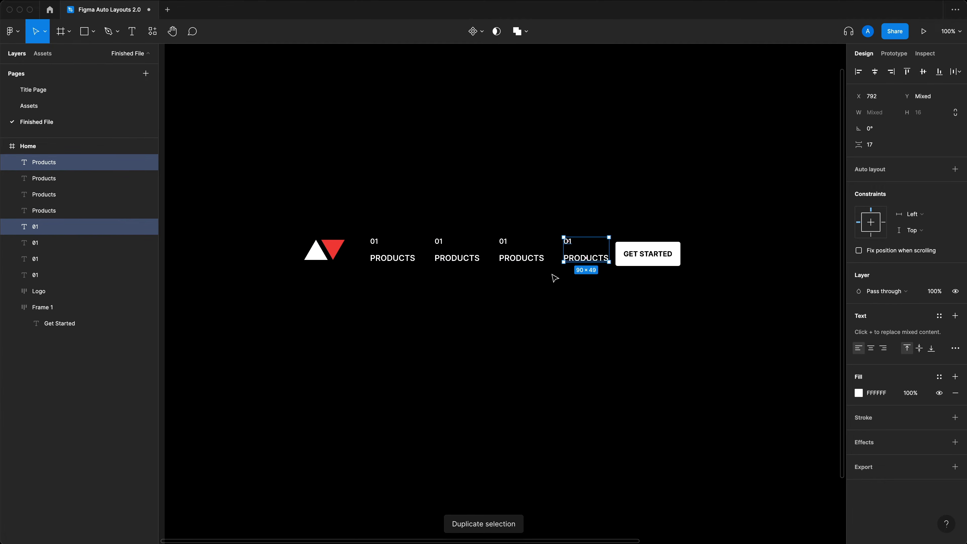
Step: Pull the second 01 and Products pair out below the row and shift the remaining pairs over to close the gap
click(585, 299)
drag(599, 283, 283, 216)
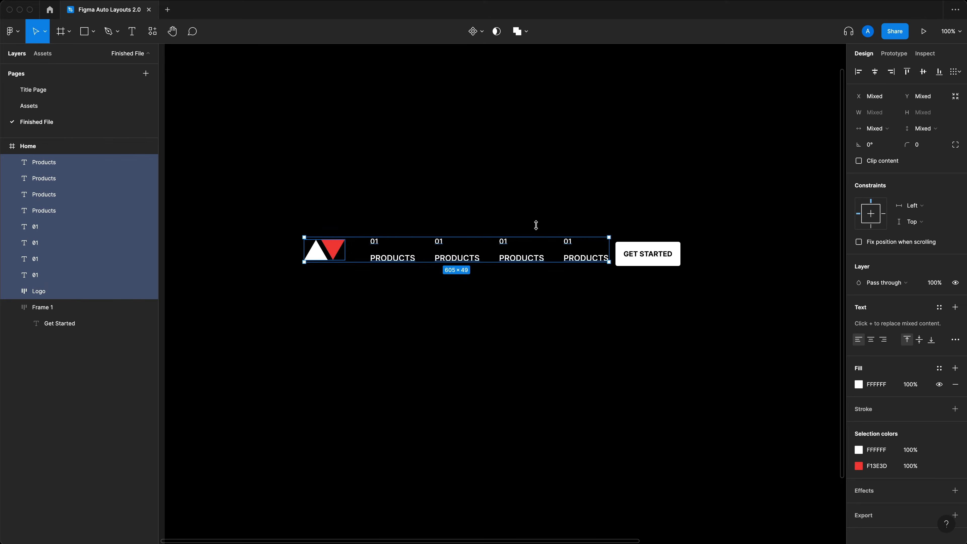
drag(476, 308, 431, 205)
drag(464, 259, 465, 352)
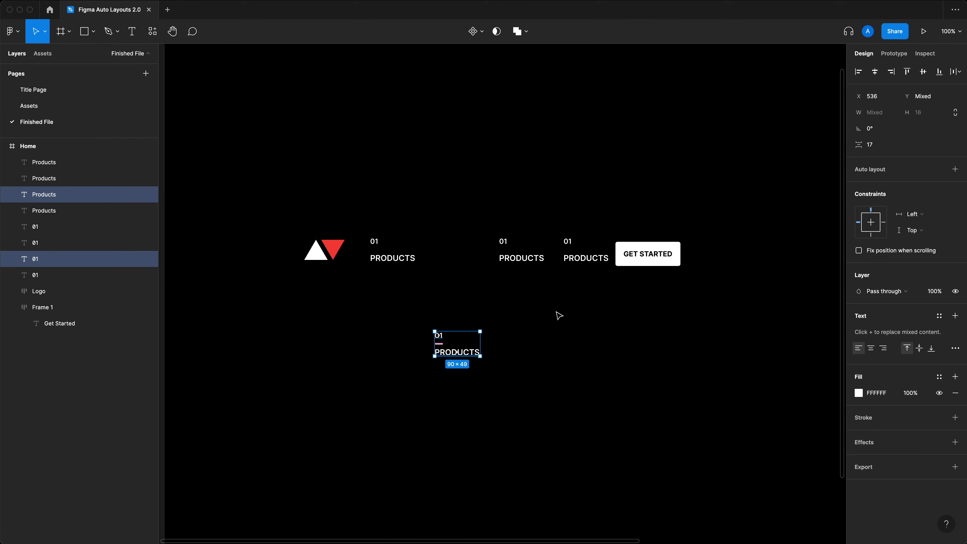
drag(589, 284, 428, 213)
drag(528, 257, 457, 255)
click(548, 352)
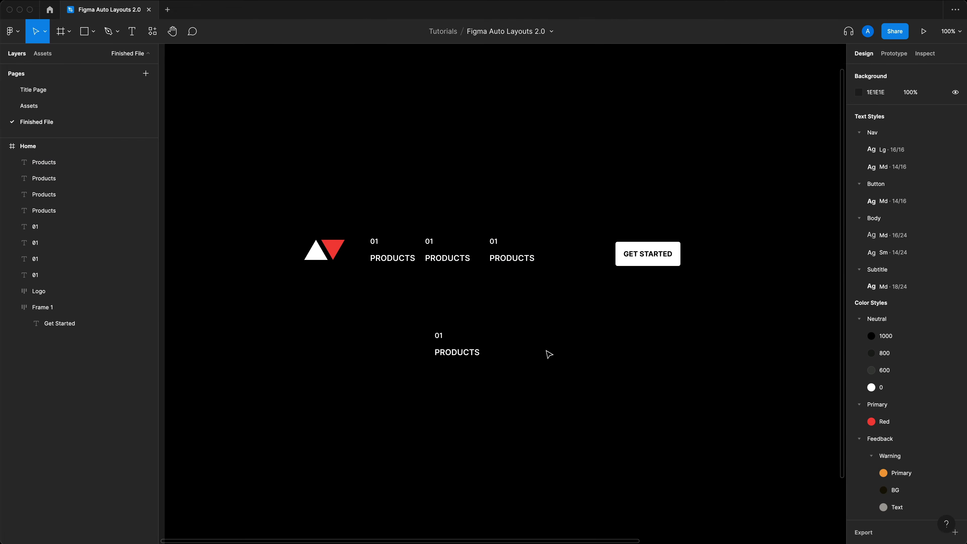
Step: Delete the three duplicate pairs and move the remaining 01 and Products texts below, between the logo and the Get Started button
drag(549, 432, 436, 203)
key(Delete)
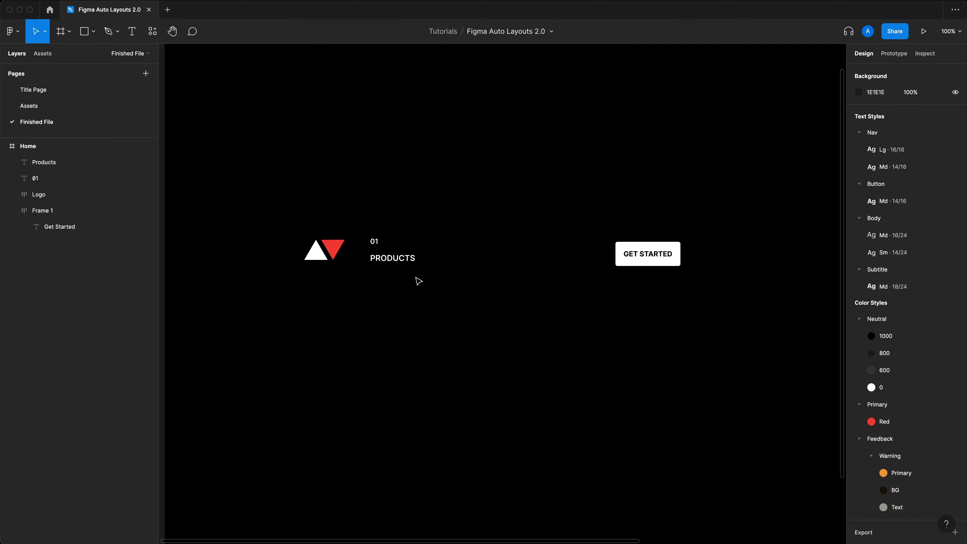
drag(455, 220, 437, 330)
drag(486, 306, 420, 344)
Step: Apply the Neutral/0 color style to the Products text and Neutral/600 to the 01 text
click(940, 320)
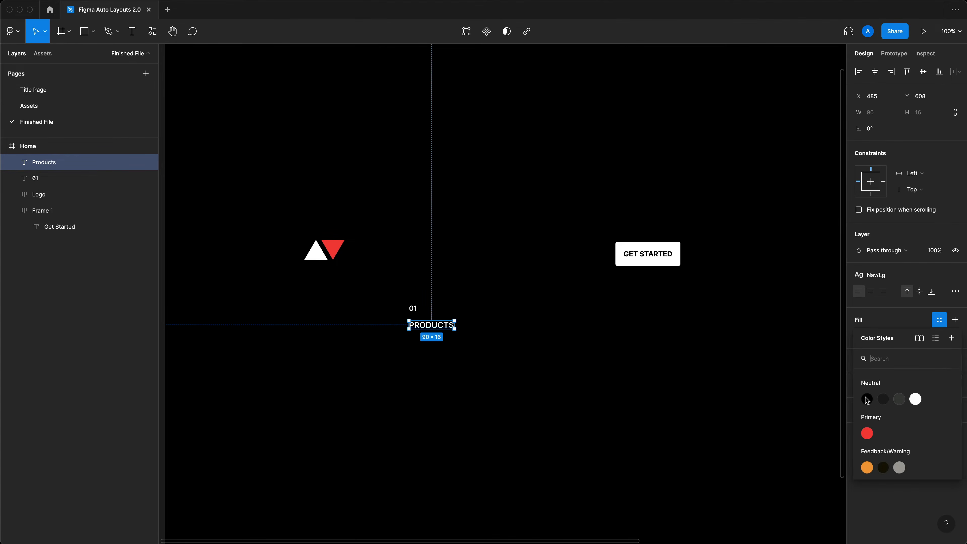
click(915, 399)
click(413, 308)
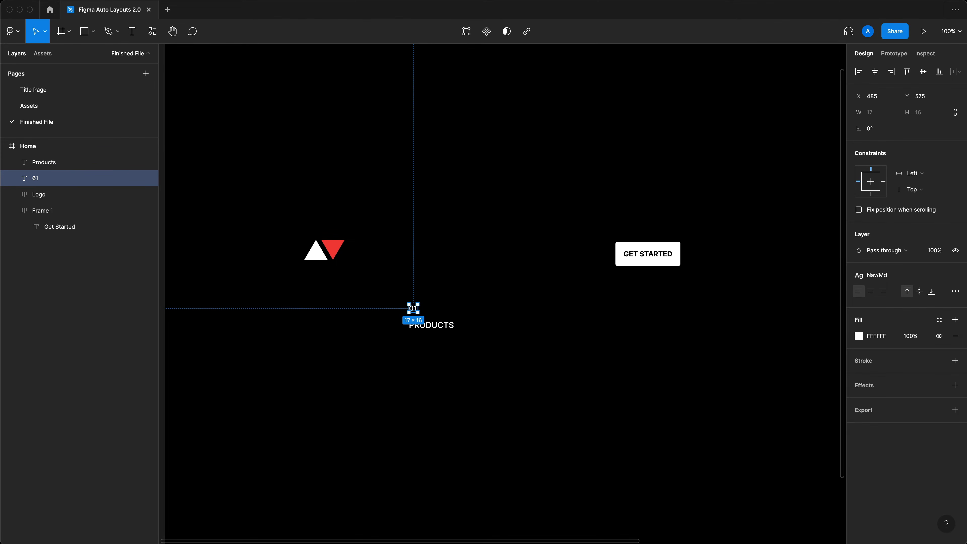
click(939, 319)
click(916, 398)
Step: Wrap the 01 and Products texts in a vertical auto layout frame
drag(502, 364, 404, 303)
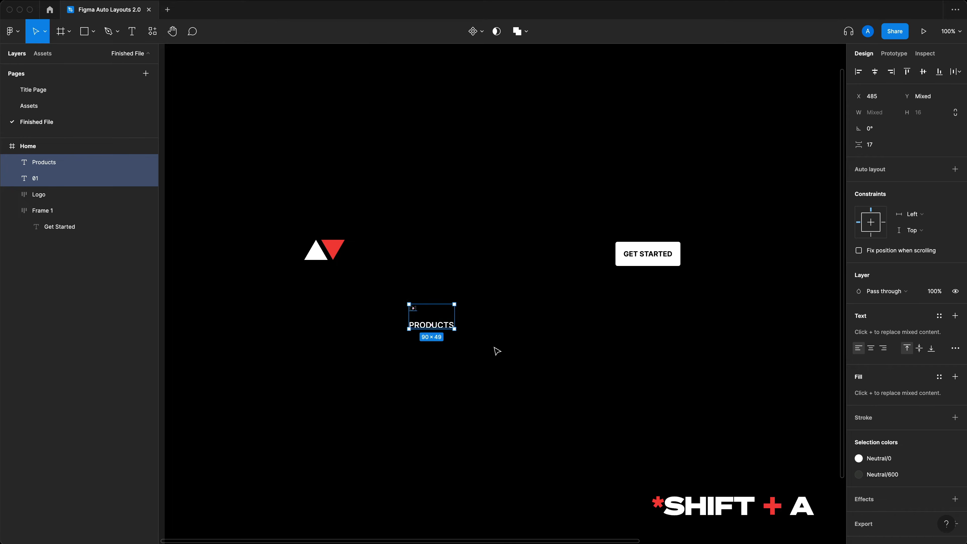
click(954, 169)
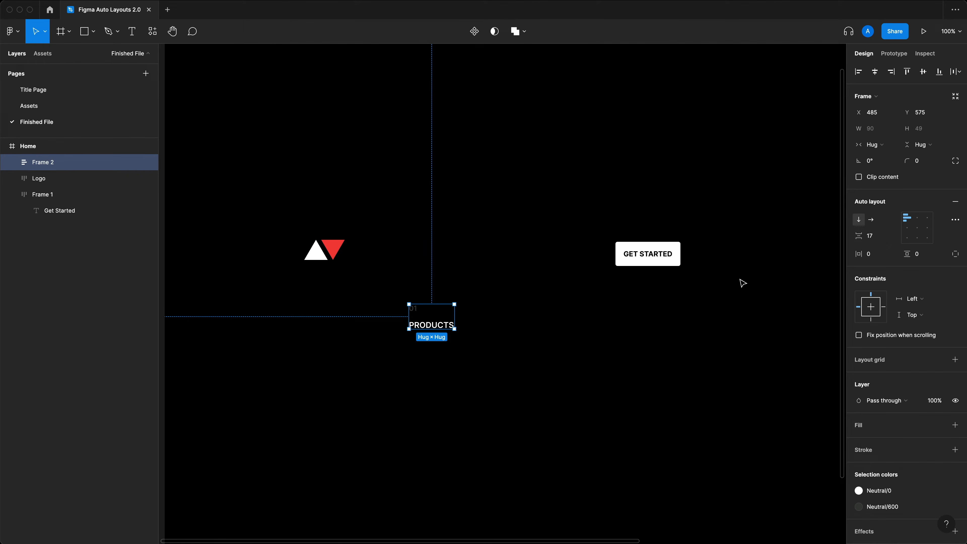
Step: Switch the auto layout direction of the frame holding 01 and Products to horizontal
click(871, 220)
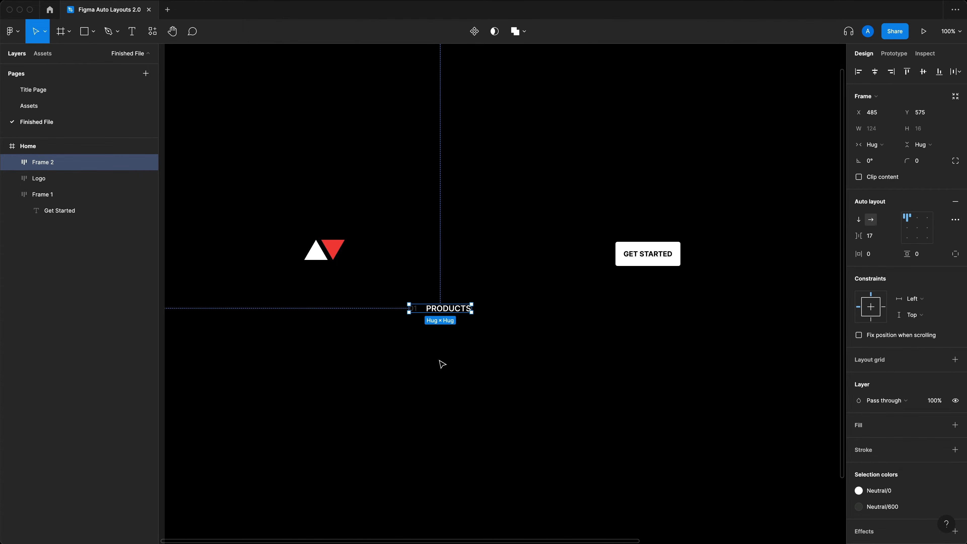
drag(506, 345, 403, 301)
click(394, 315)
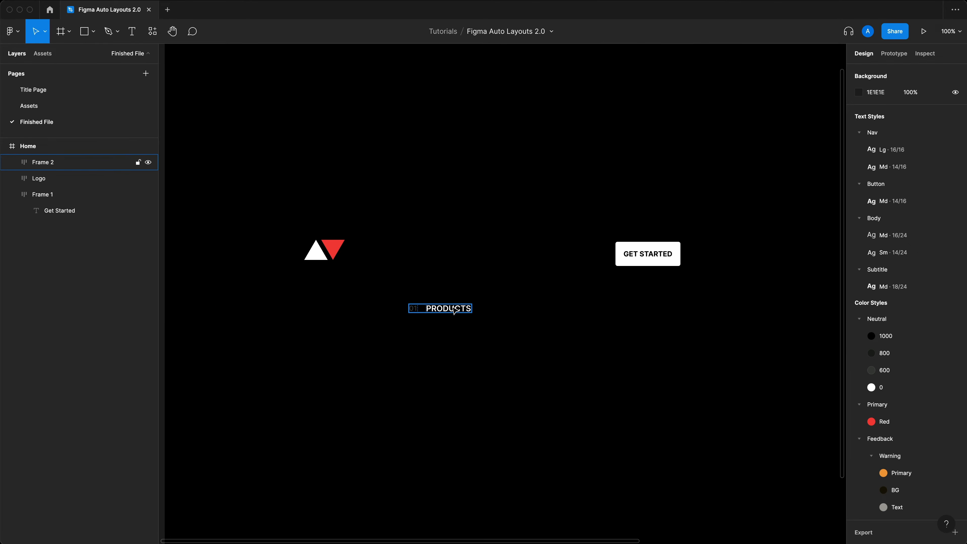
Step: Move the Products text ahead of 01 in the horizontal auto layout frame and back behind it
super+click(452, 308)
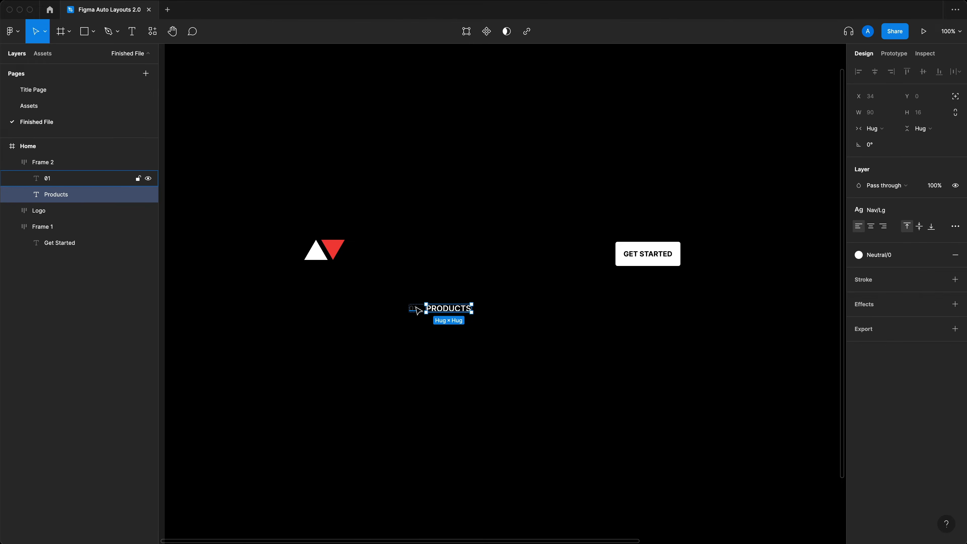
super+click(416, 309)
click(449, 330)
super+click(456, 311)
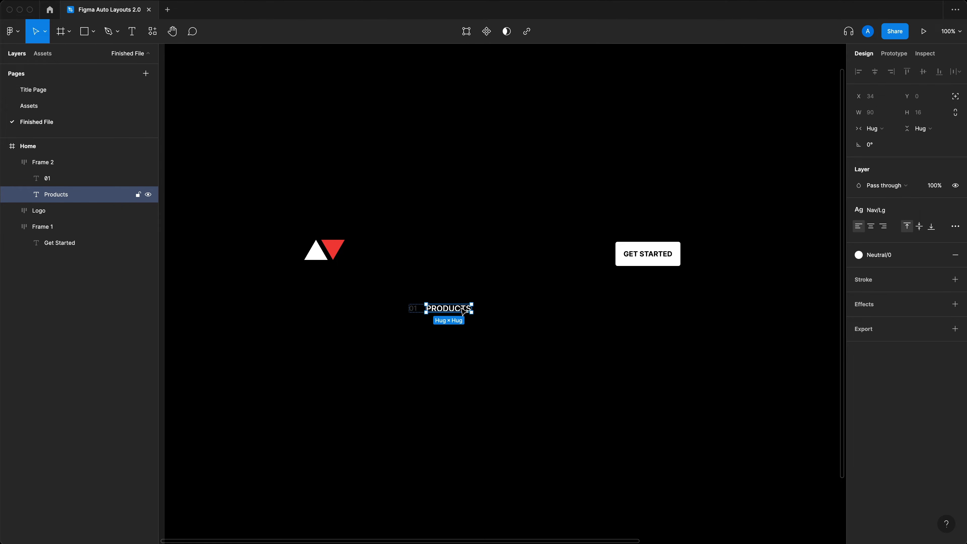
key(Left)
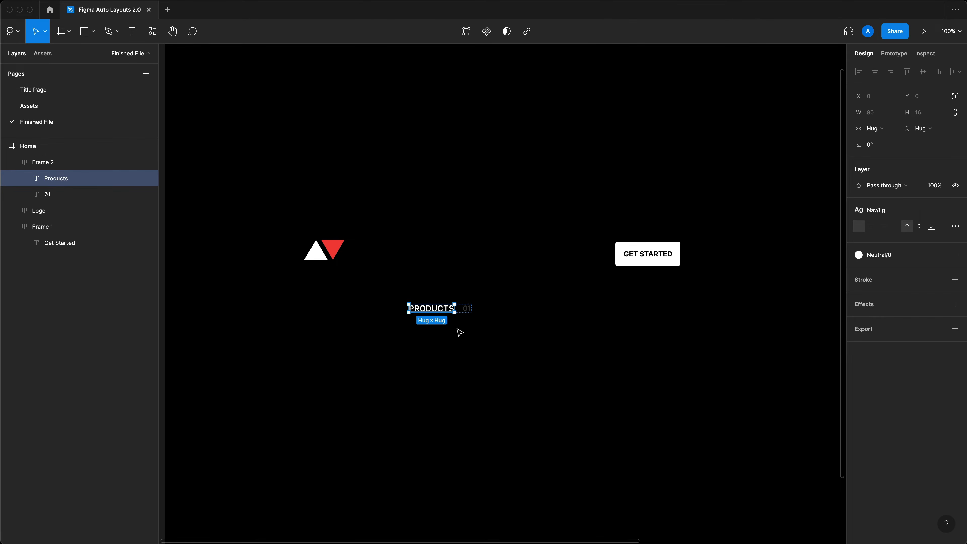
key(Right)
Step: Return the frame holding 01 and Products to a vertical auto layout direction
key(shift+Return)
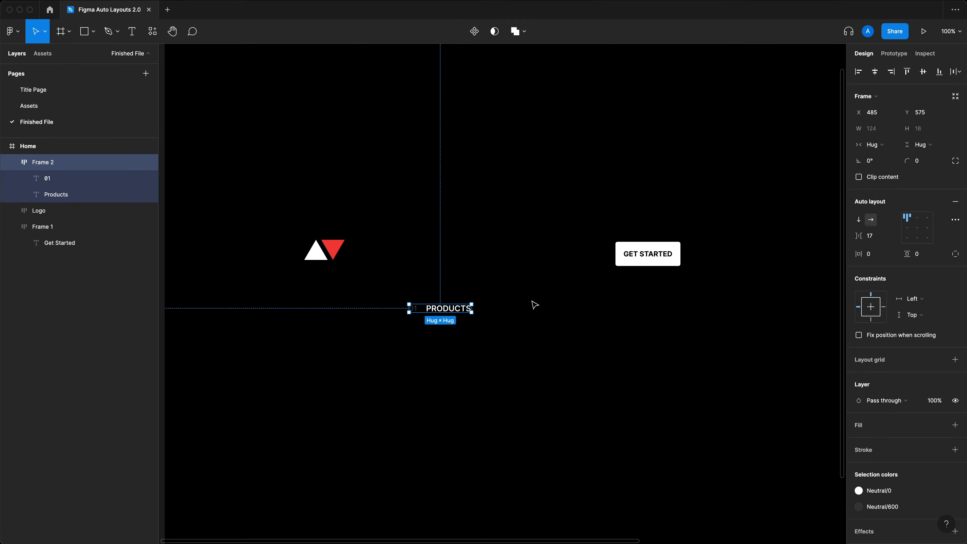
click(858, 222)
click(498, 330)
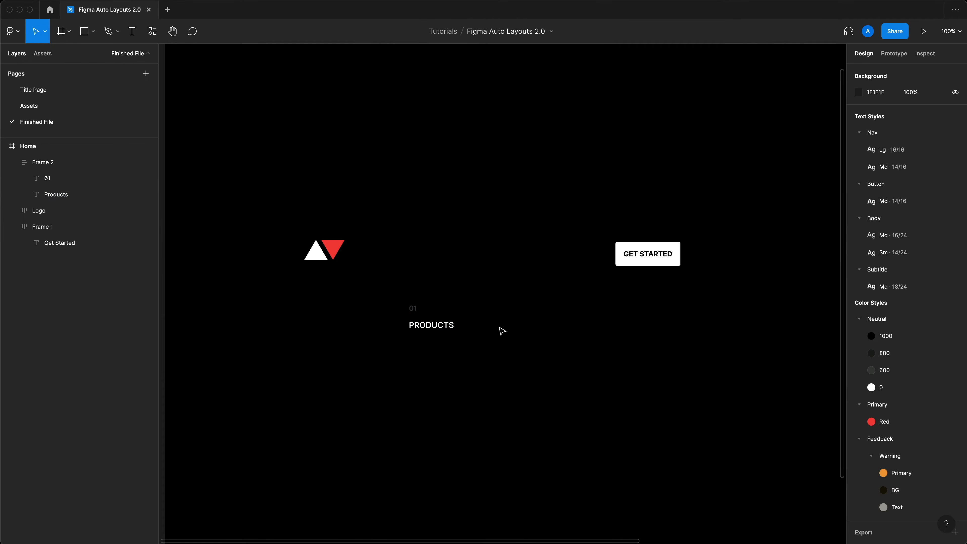
Step: Move Products above 01 in the vertical auto layout frame, and restore 01 to the first position
click(444, 327)
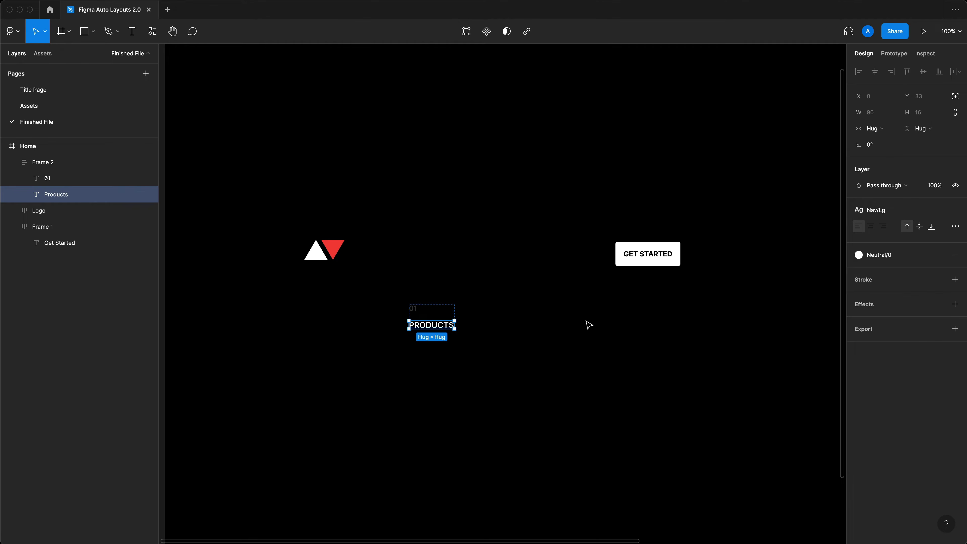
key(Up)
click(589, 325)
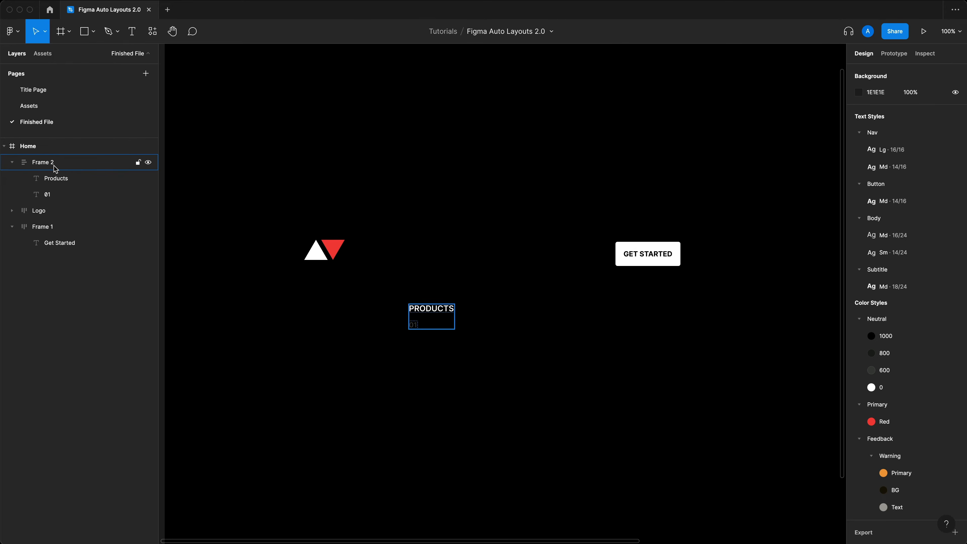
click(53, 194)
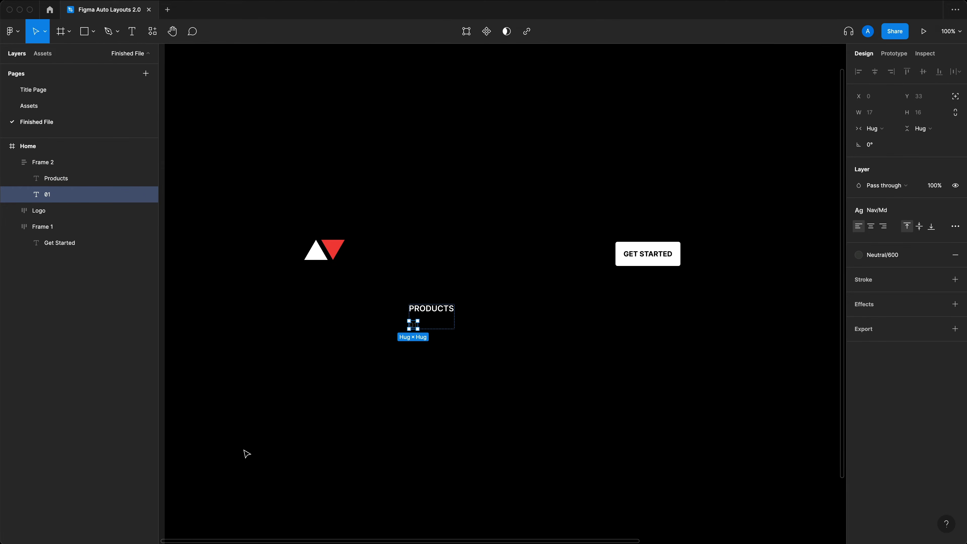
key(Up)
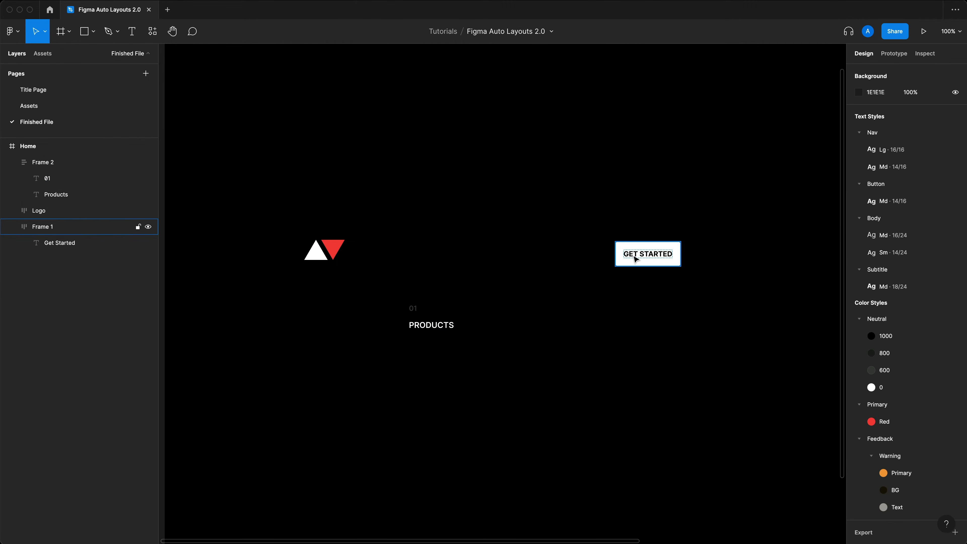
Step: Rename the Get Started button's frame layer to "Button"
click(634, 258)
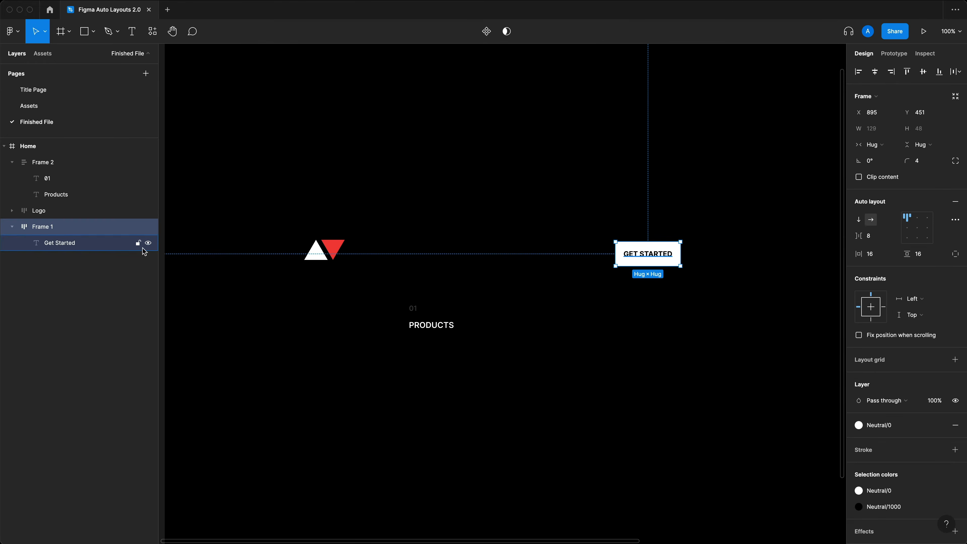
double_click(43, 227)
text(Button)
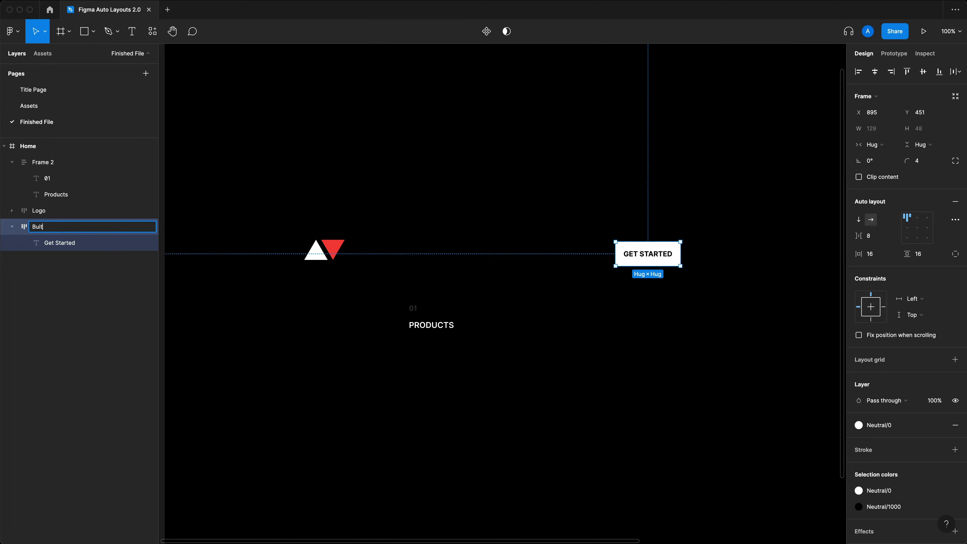
Step: Rename the frame layer holding 01 and Products to "Nav Link"
click(90, 161)
double_click(48, 163)
text(N)
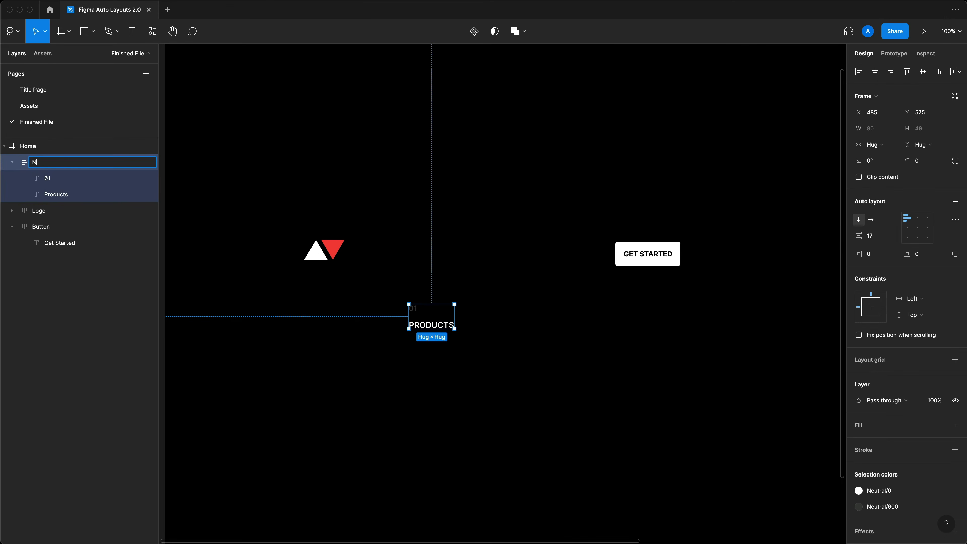
text(av Link)
key(Return)
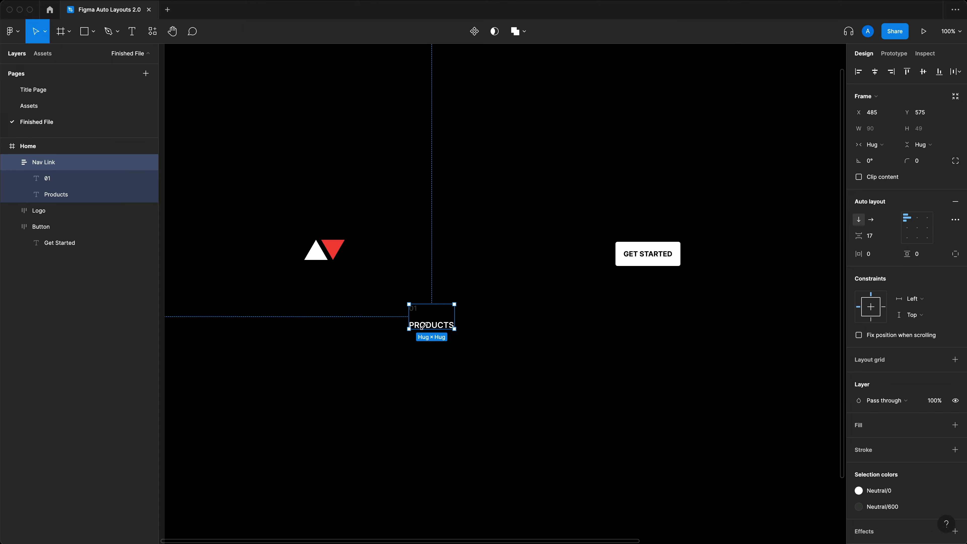
click(487, 328)
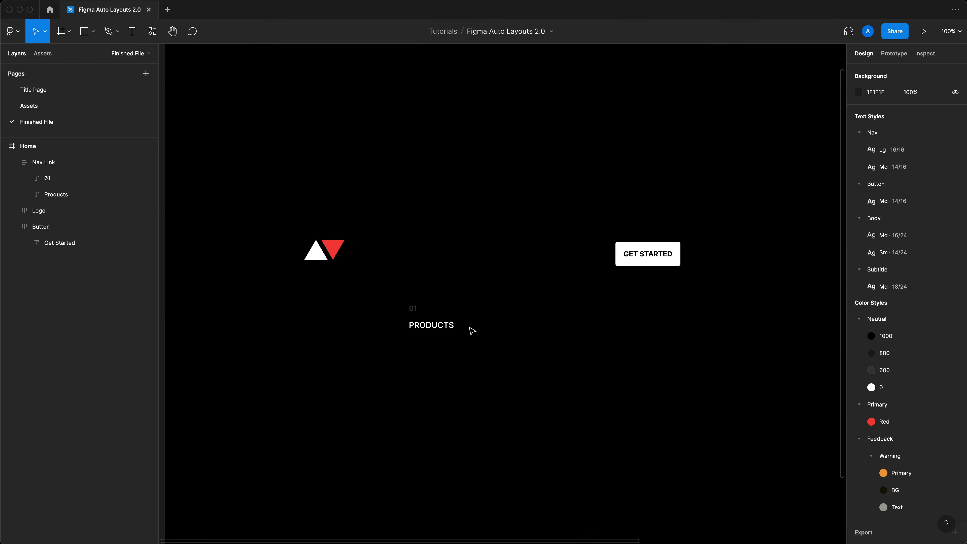
Step: Check the gap between the Products and 01 texts and set the Nav Link frame's vertical item spacing to 8
double_click(432, 325)
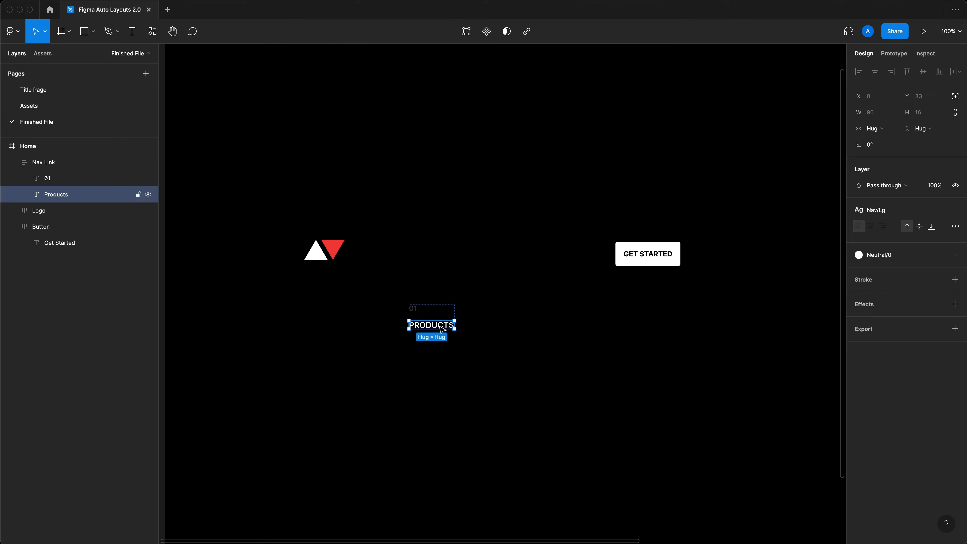
key(alt)
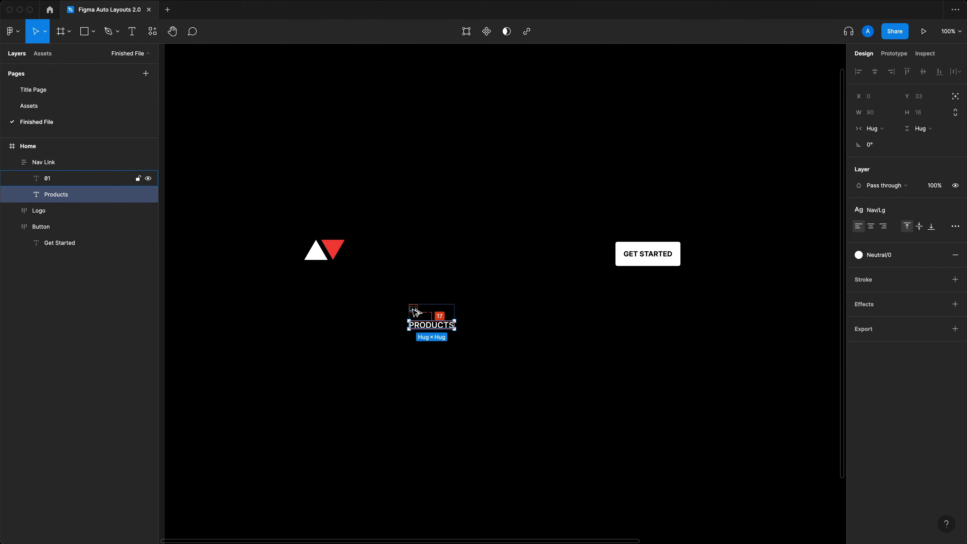
click(416, 312)
click(881, 236)
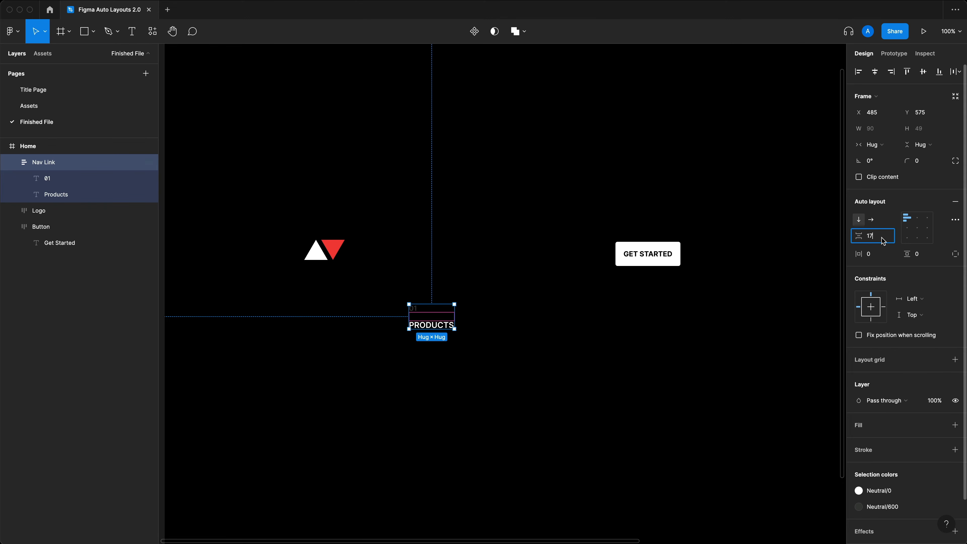
text(8)
drag(482, 341, 360, 280)
key(super+plus)
mouse_move(544, 291)
mouse_down()
mouse_move(361, 409)
mouse_move(376, 410)
mouse_up()
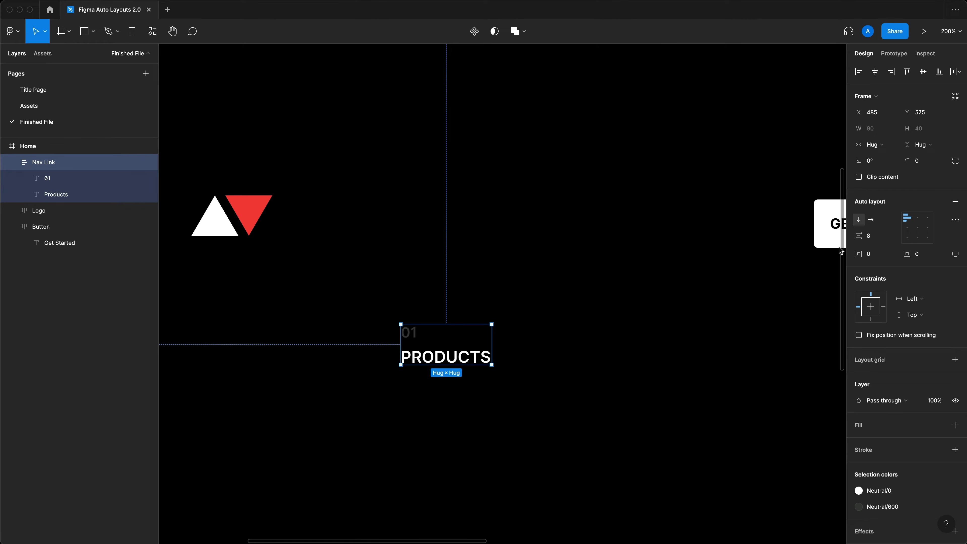
Step: Move the Nav Link frame to X 576, Y 560, and try top-center and top-right alignment for its texts
drag(448, 369, 540, 353)
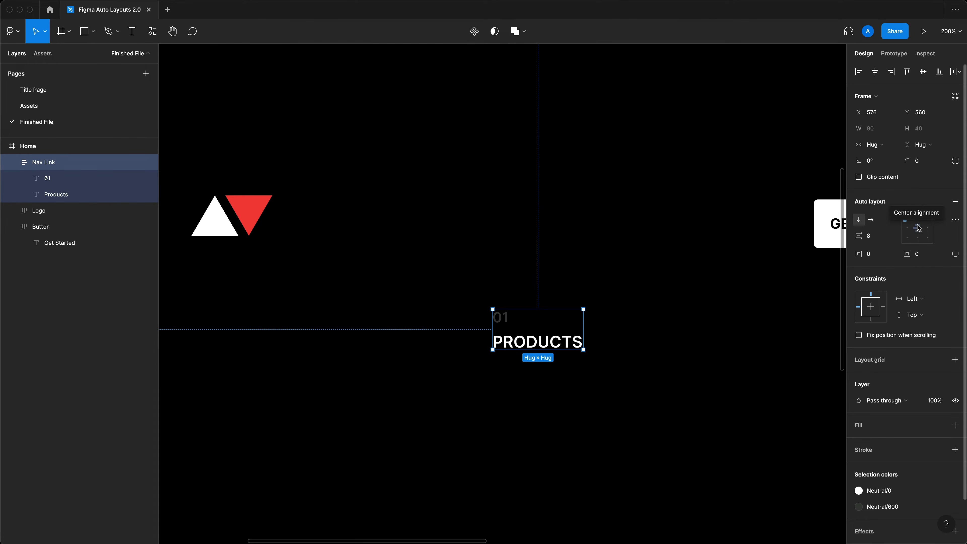
click(951, 223)
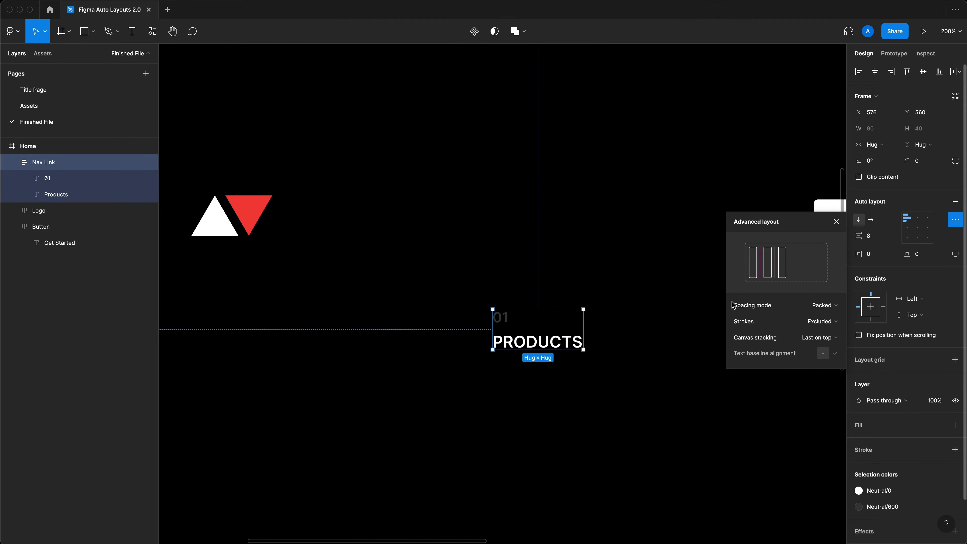
click(708, 309)
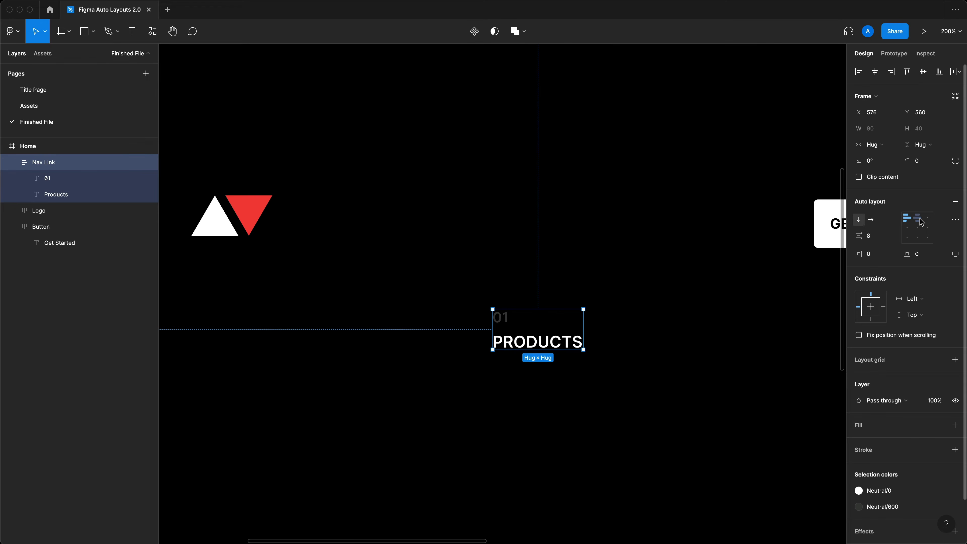
click(647, 308)
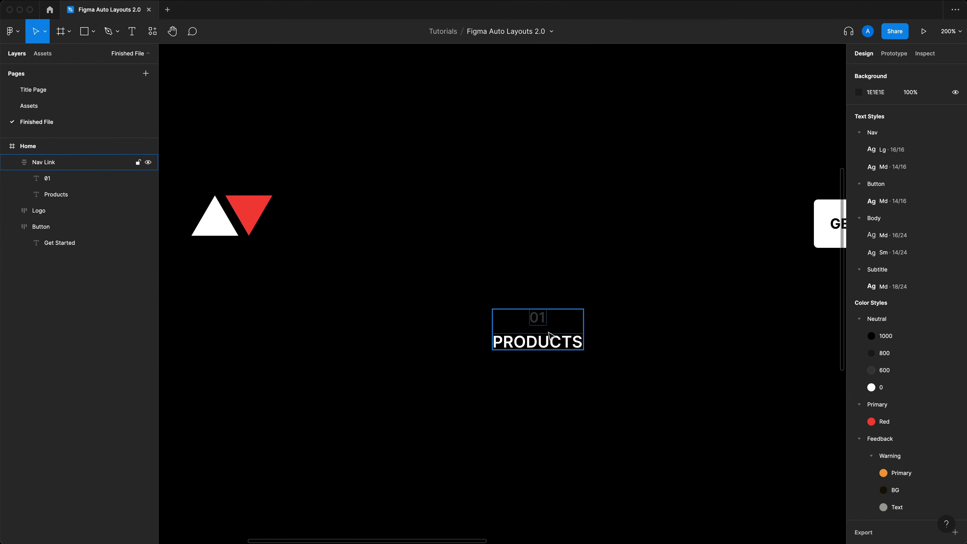
click(545, 344)
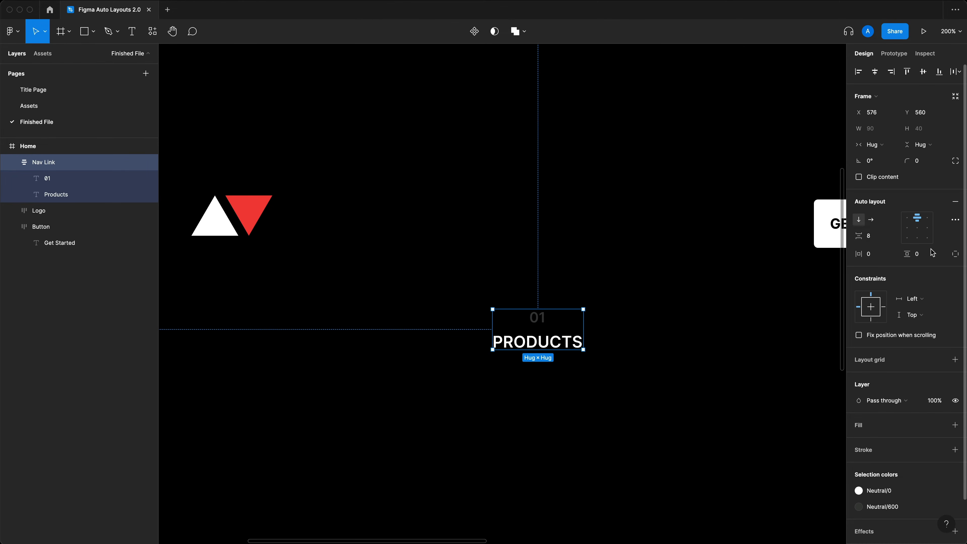
click(927, 218)
click(606, 352)
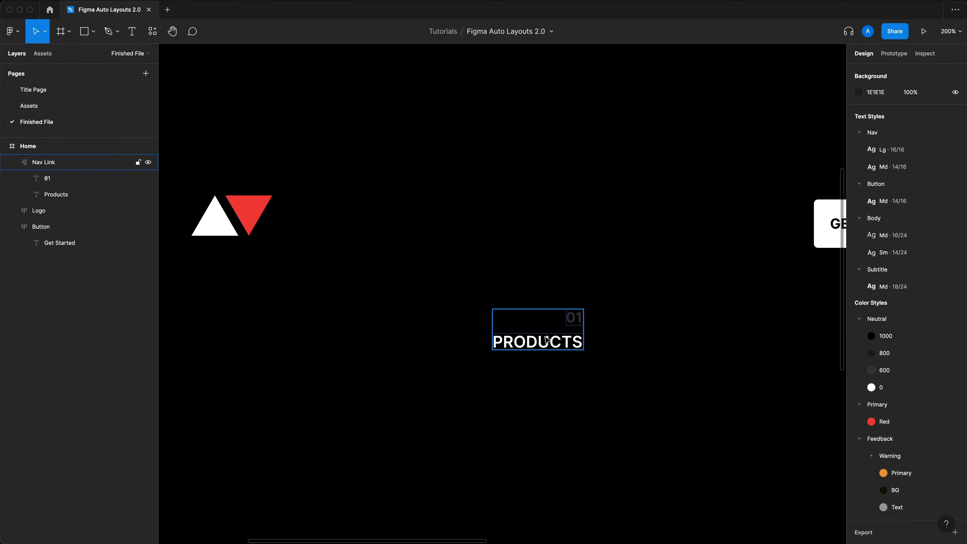
Step: Try the alignment with a longer placeholder text, "adsfsadfdsafsafsdafs", in place of Products, and undo the text change
double_click(561, 345)
text(adsfsadfdsafs)
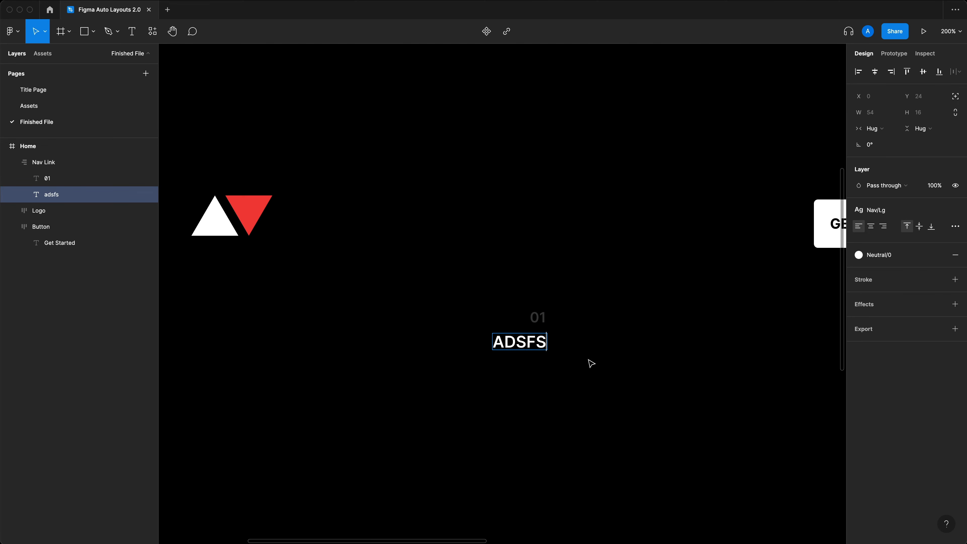
text(afsdafs)
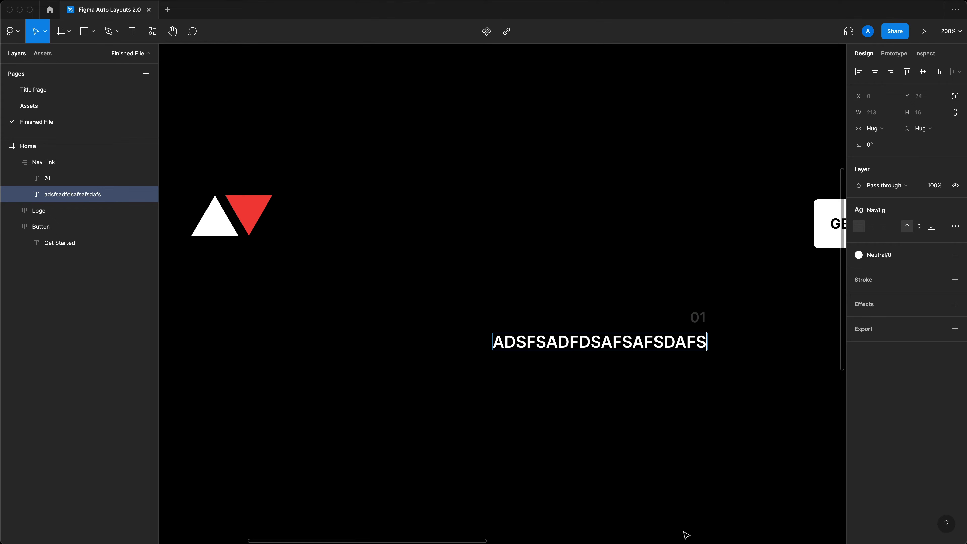
key(super+z)
key(Escape)
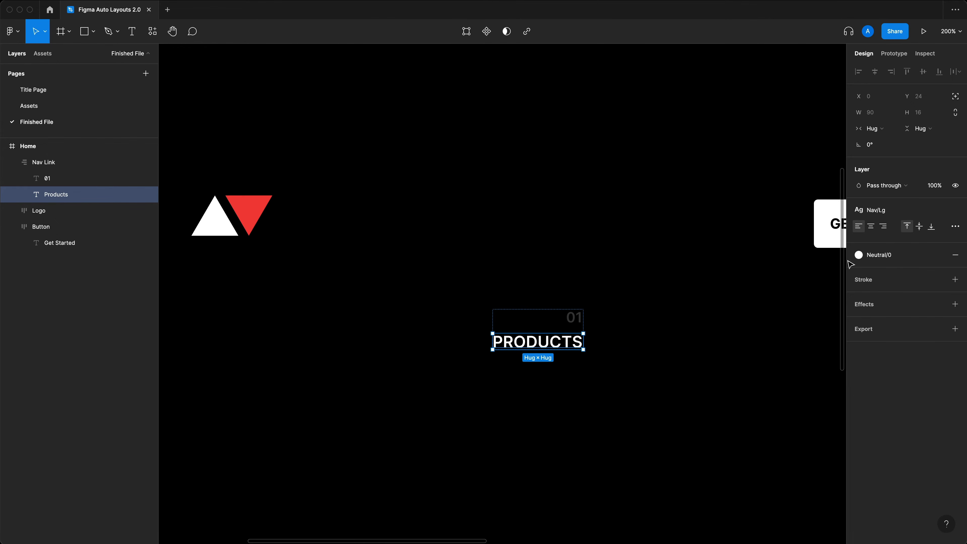
Step: Restore the Nav Link's top-left alignment and duplicate it into an evenly spaced row of four links level with the logo
click(628, 341)
click(506, 337)
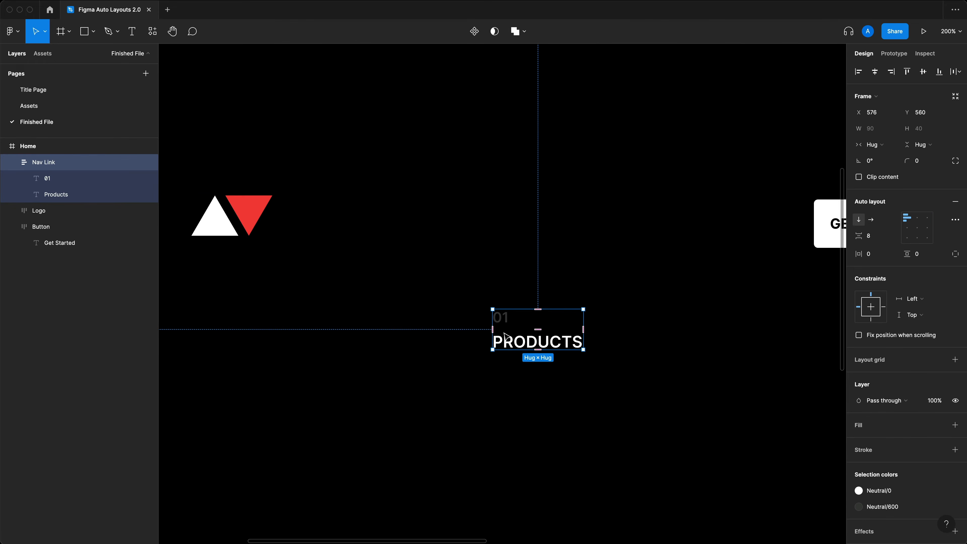
drag(504, 333, 449, 237)
key(super+d)
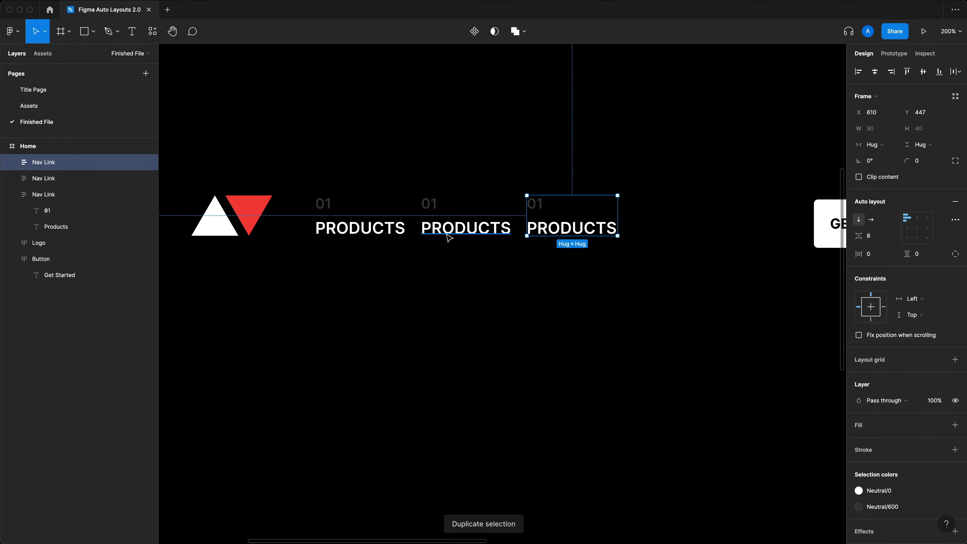
key(super+d)
Step: Renumber the three copied nav links 02, 03 and 04
double_click(432, 208)
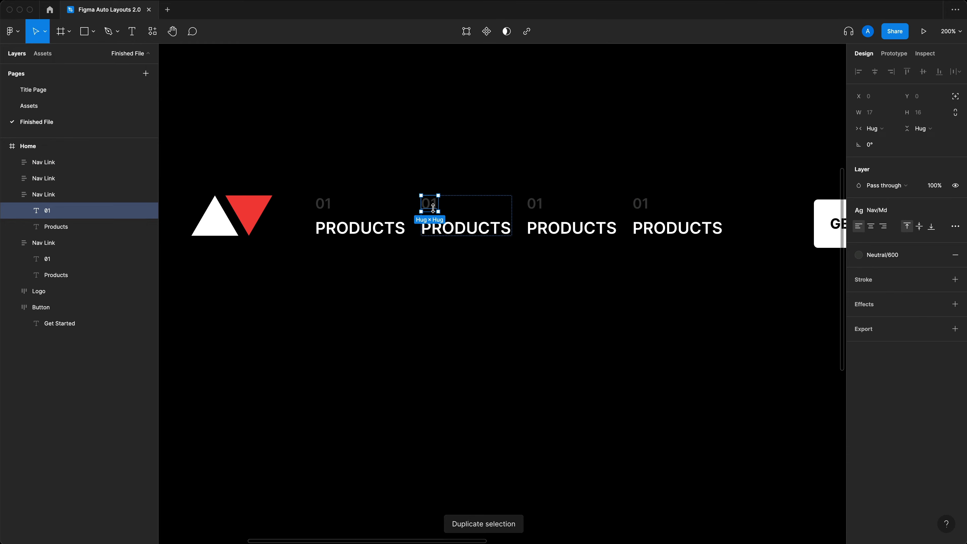
double_click(433, 207)
text(02)
double_click(534, 204)
text(03)
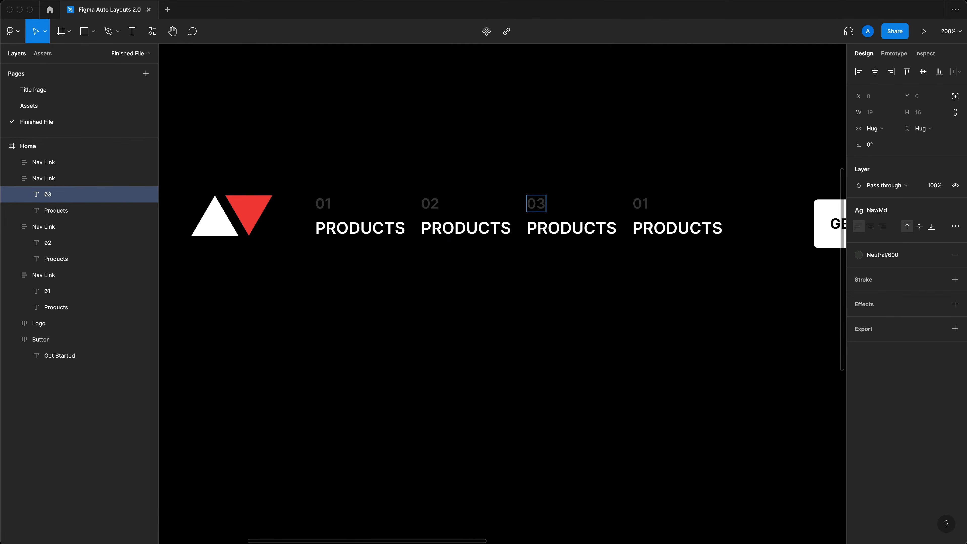
double_click(641, 203)
text(04)
click(736, 300)
key(shift+0)
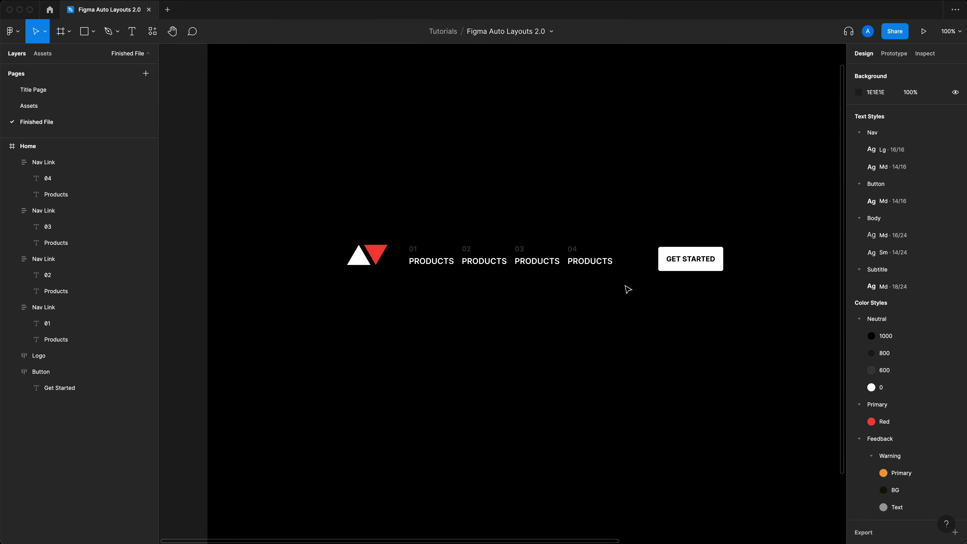
Step: Wrap the logo and the four nav links together in a horizontal auto layout frame
drag(651, 296, 330, 212)
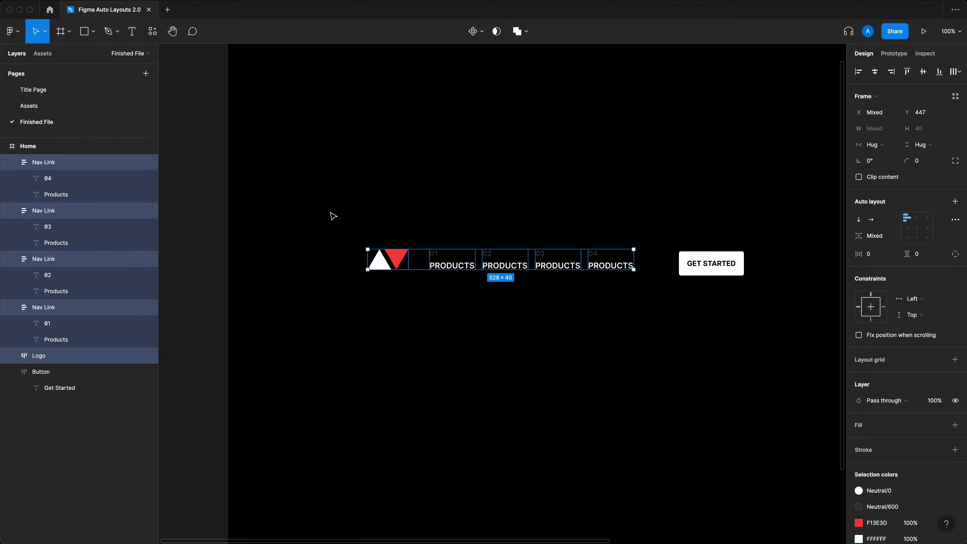
click(578, 181)
click(504, 263)
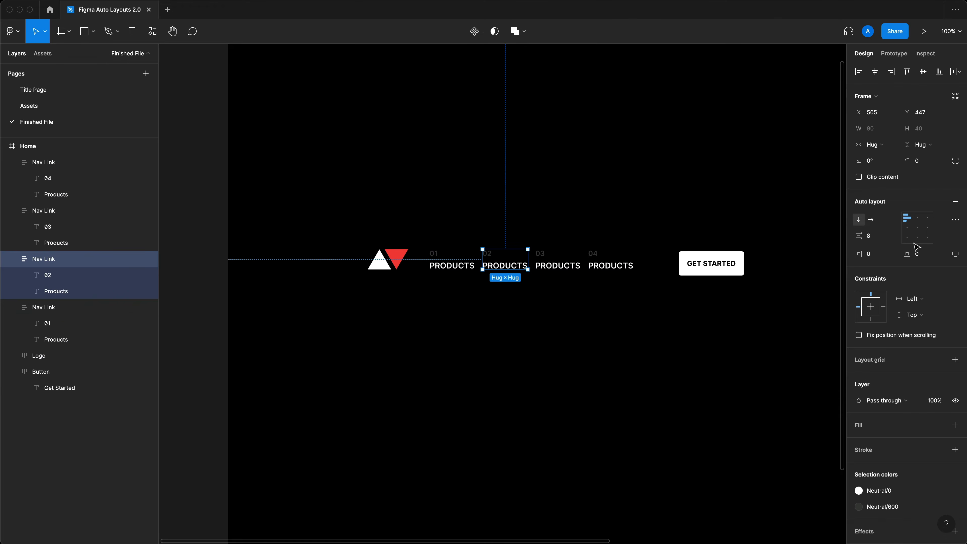
drag(647, 222, 296, 300)
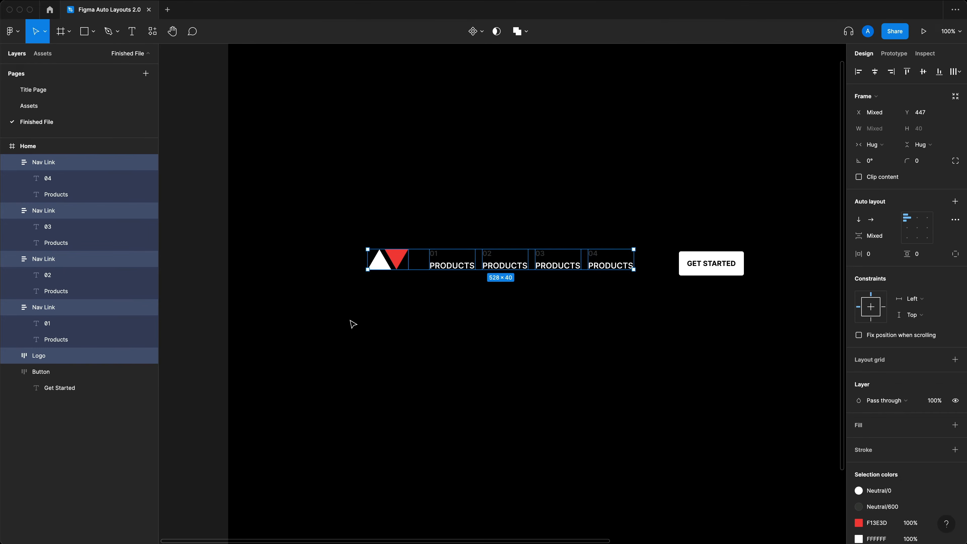
click(672, 316)
drag(671, 314, 341, 207)
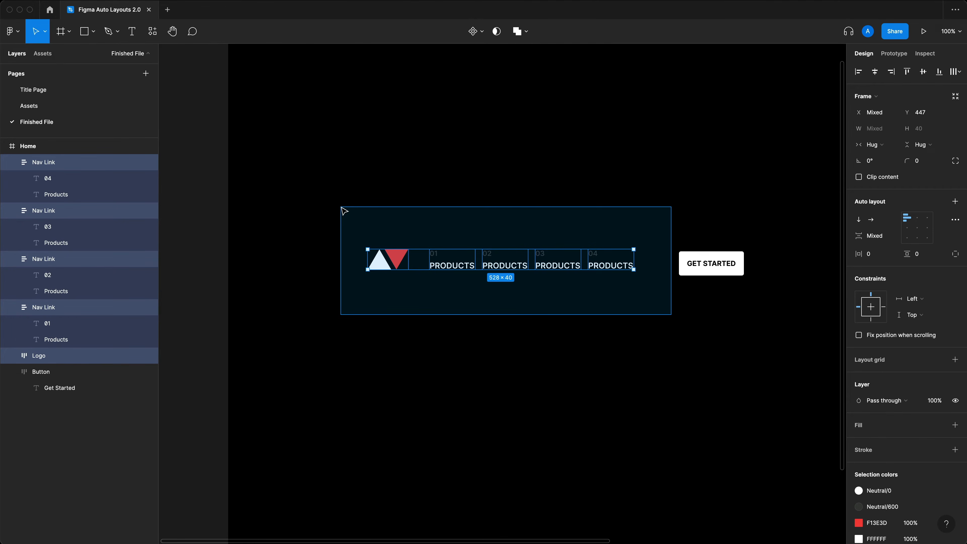
drag(345, 210, 345, 211)
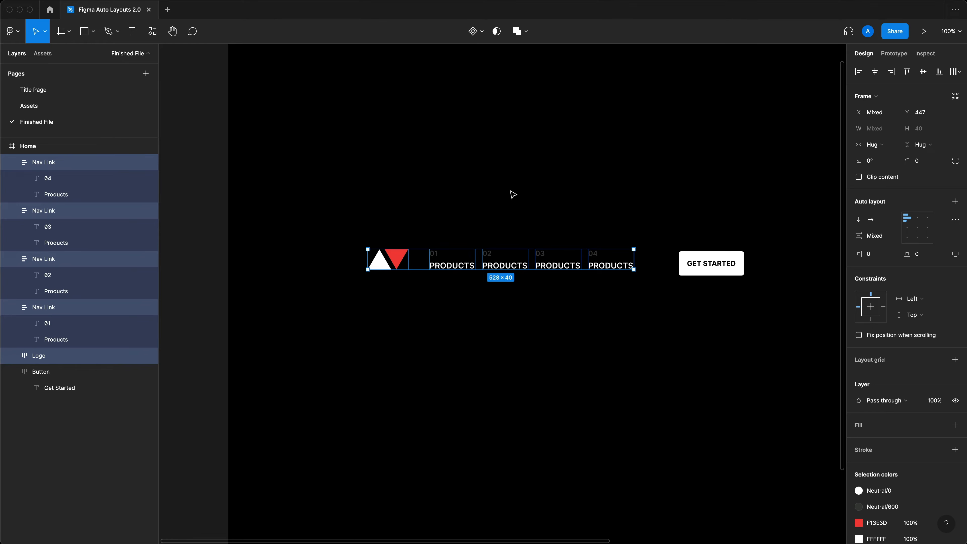
key(shift+a)
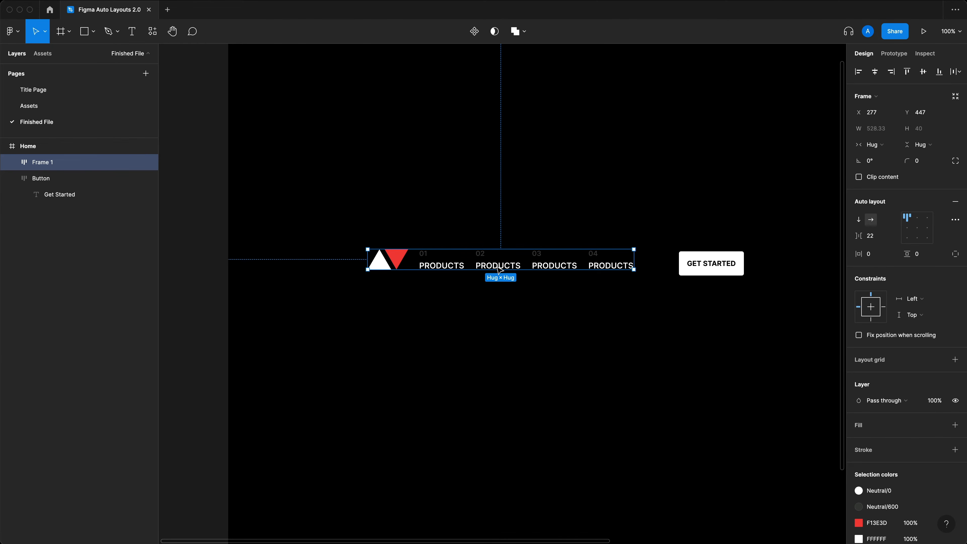
Step: Rename the auto layout frame holding the logo and nav links to "Nav Left"
double_click(52, 167)
text(Nav )
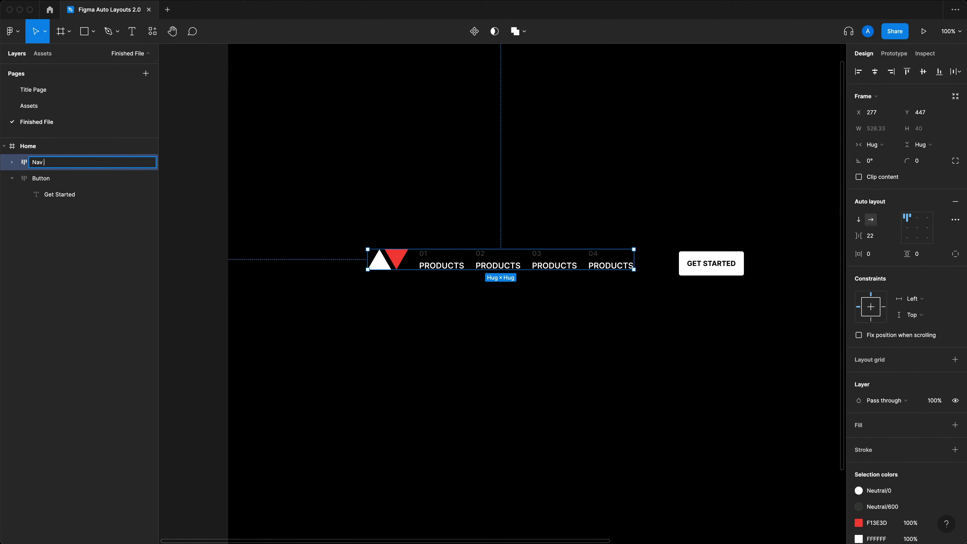
text(Left)
key(Return)
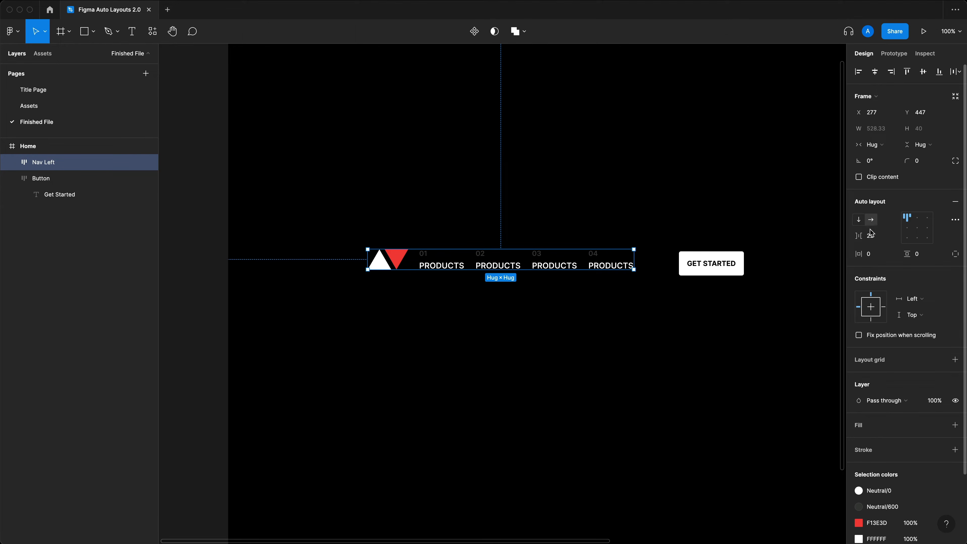
Step: Set the Nav Left frame's horizontal item spacing to 80 and move the frame to X 264, Y 293
click(879, 241)
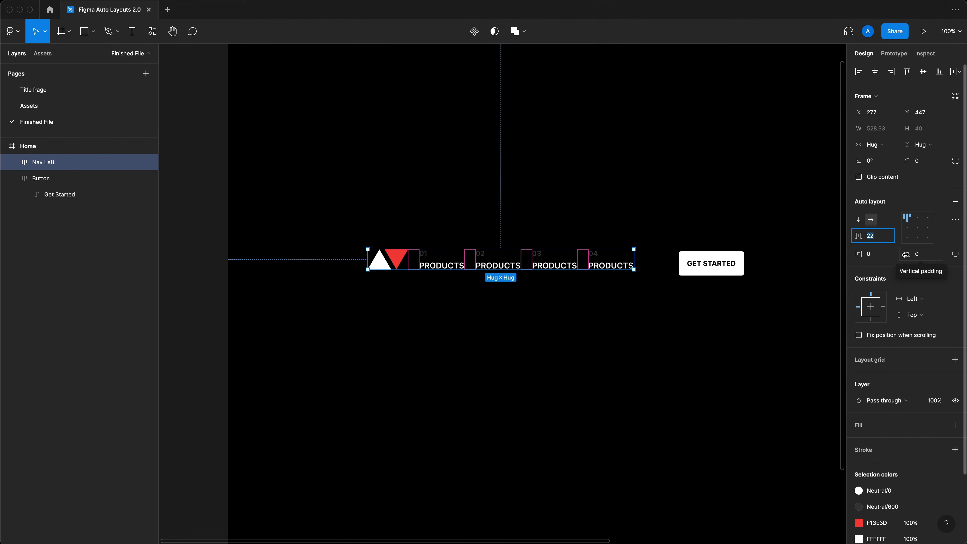
text(80)
key(Return)
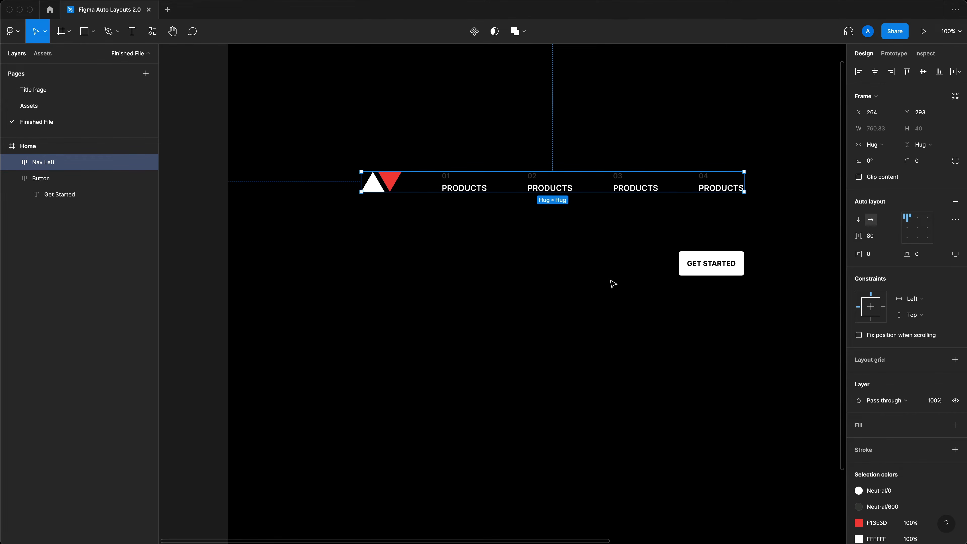
Step: Change the label of nav link 02 to "About" and check the spacing in the Nav Left frame
super+click(557, 189)
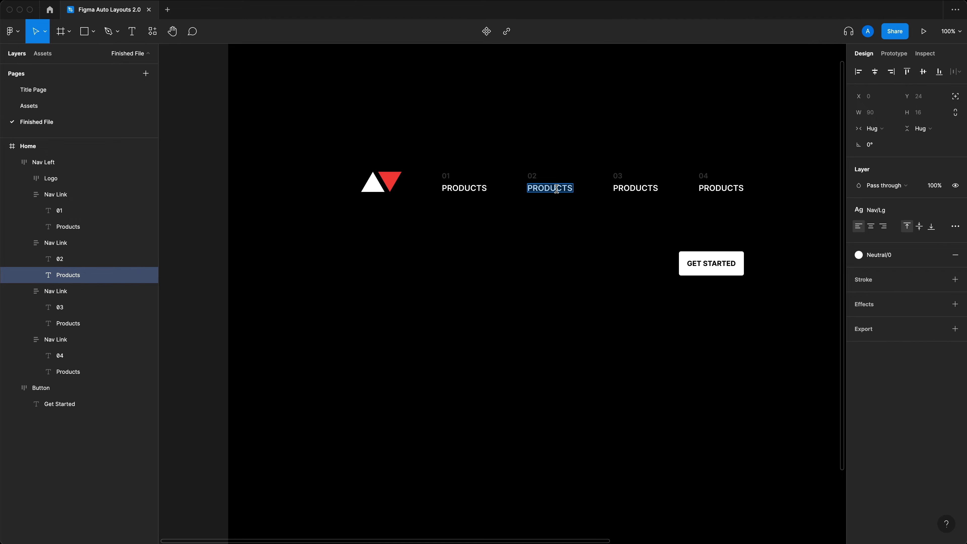
text(About)
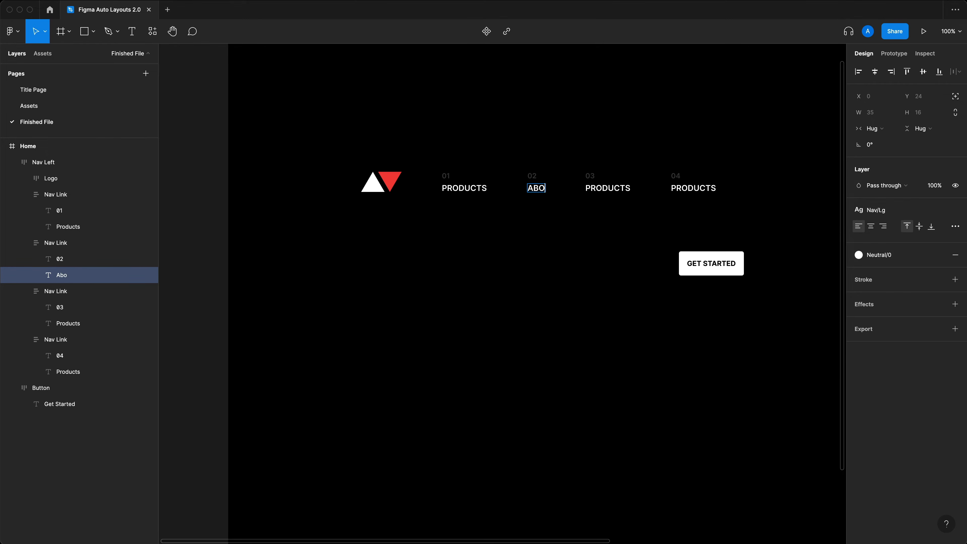
click(595, 212)
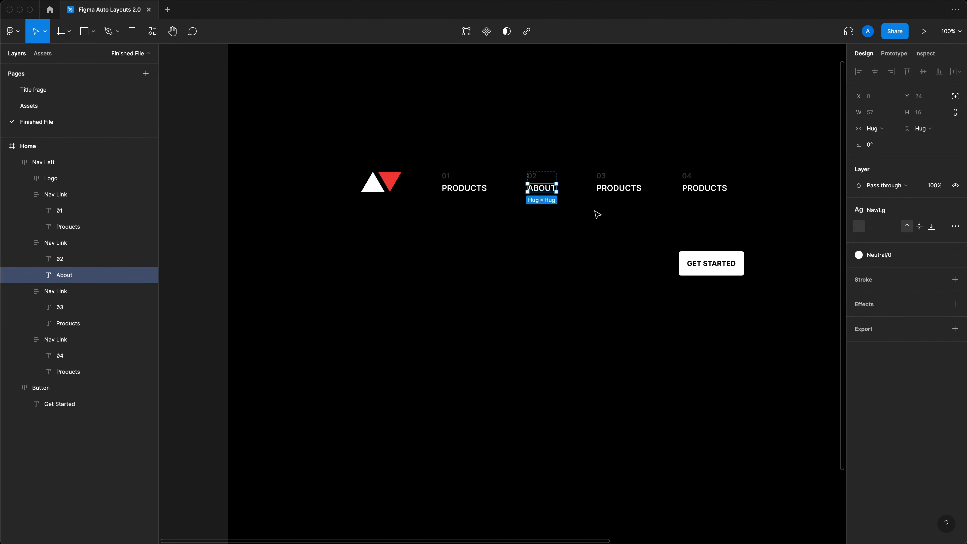
click(596, 211)
click(560, 189)
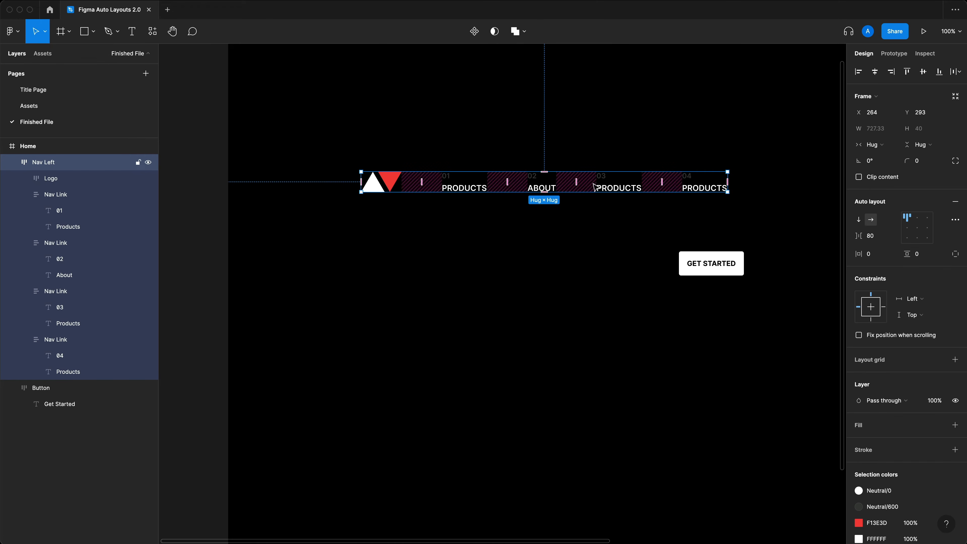
click(591, 209)
Step: Change the label of nav link 03 to "Careers" and that of nav link 04 to "Contact"
double_click(618, 188)
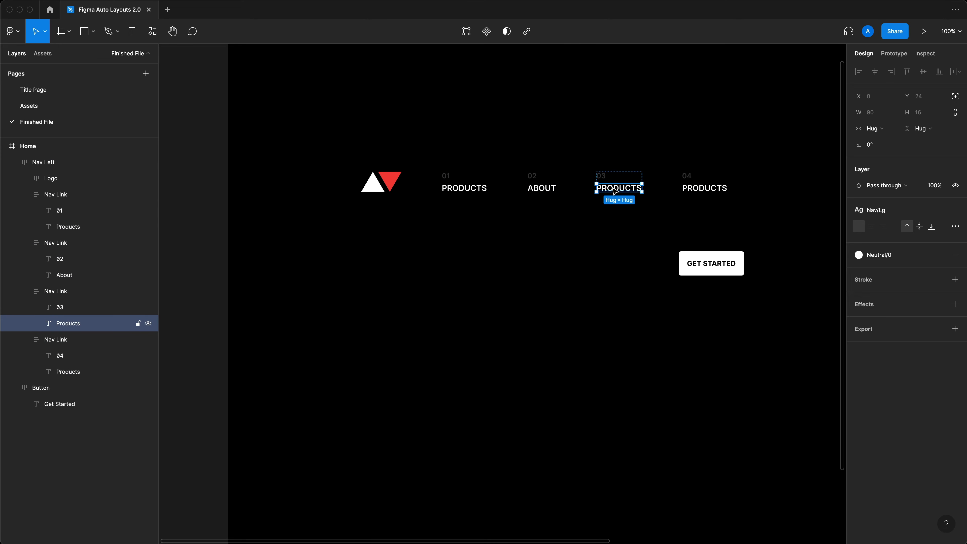
text(CAREE)
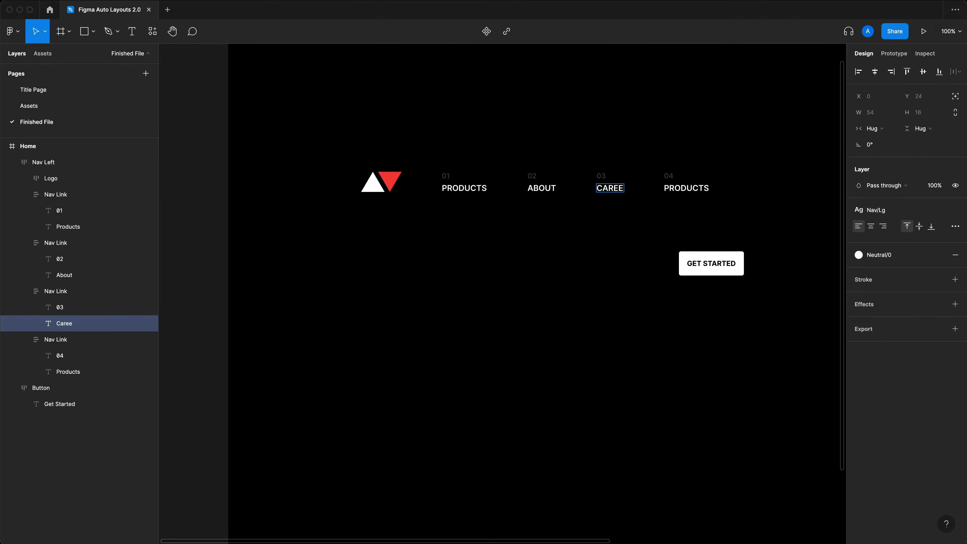
text(rs)
double_click(685, 188)
text(Con)
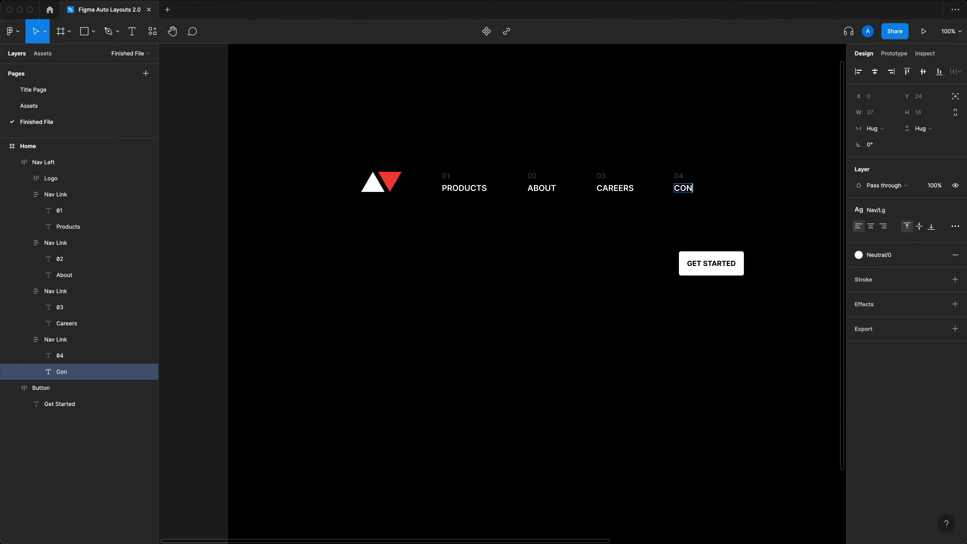
text(tact)
key(Escape)
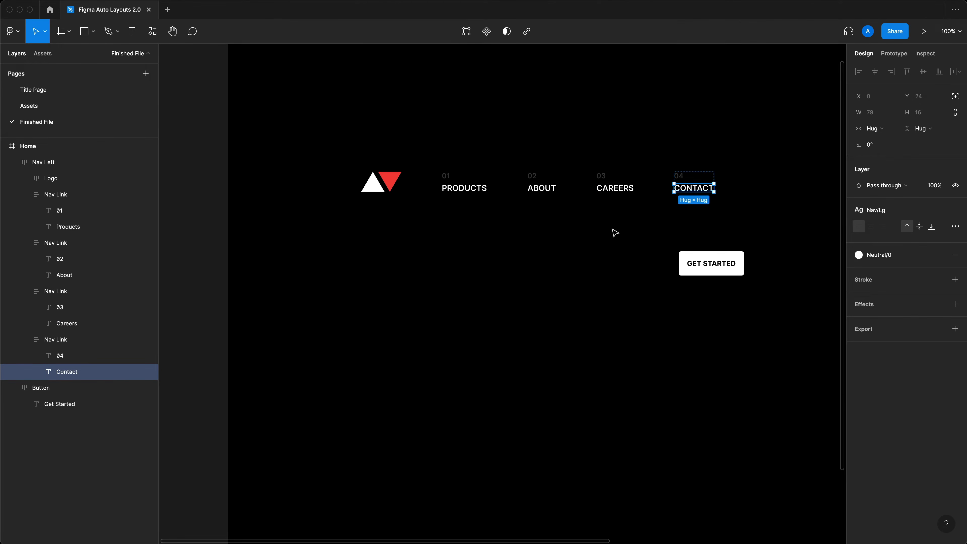
click(614, 231)
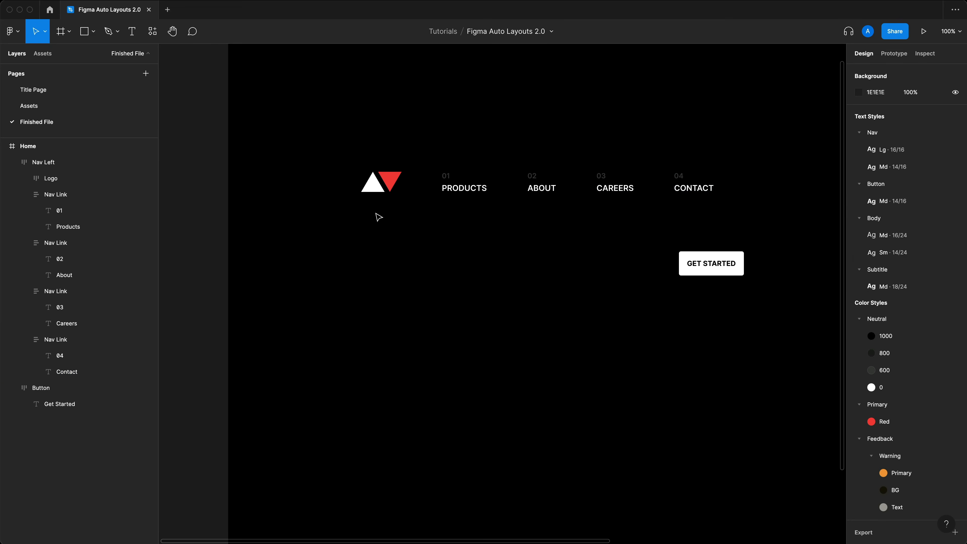
Step: Enlarge the Logo inside the Nav Left frame to about 171 by 85 with the Scale tool
double_click(383, 183)
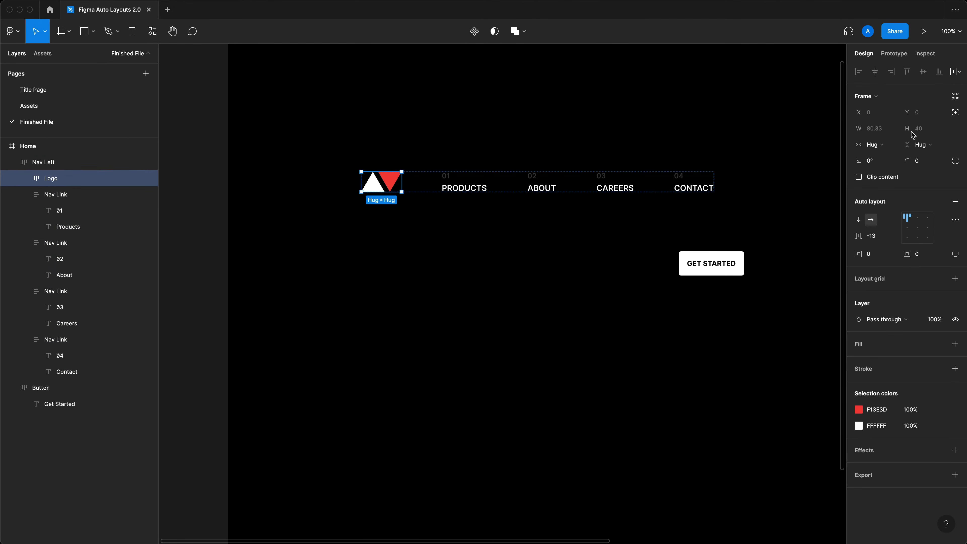
key(k)
drag(402, 193, 425, 214)
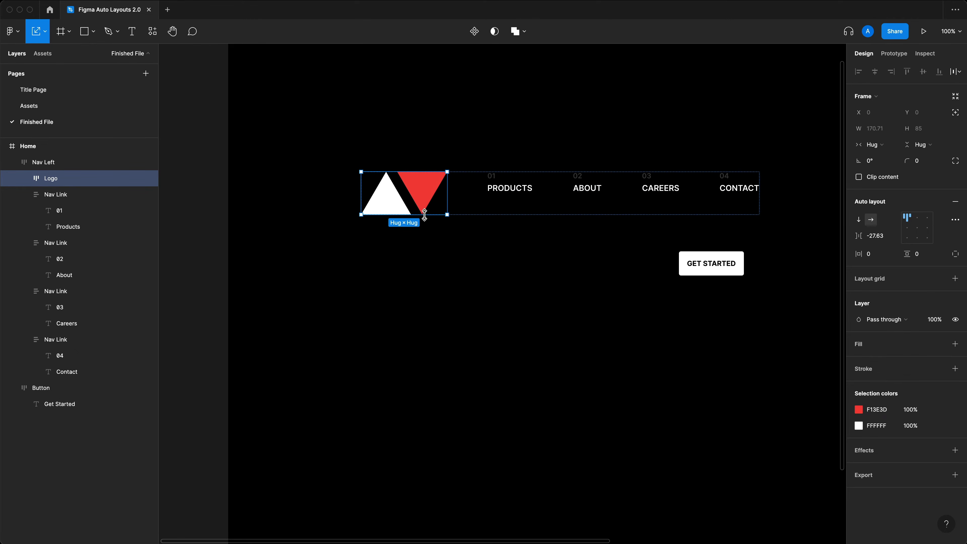
Step: Try vertically centered left alignment and bottom-left alignment on the contents of the Nav Left frame
click(508, 241)
click(512, 190)
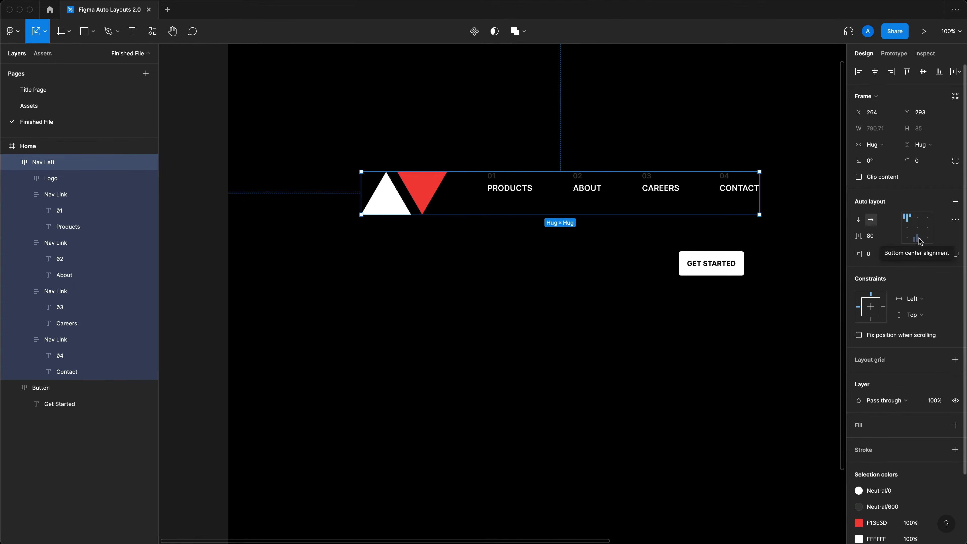
key(Escape)
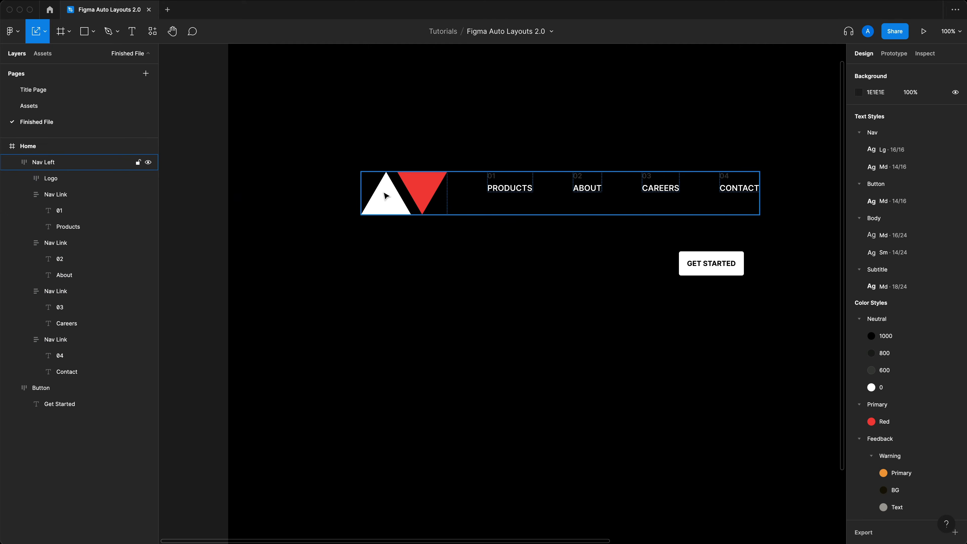
click(386, 195)
key(Escape)
click(386, 195)
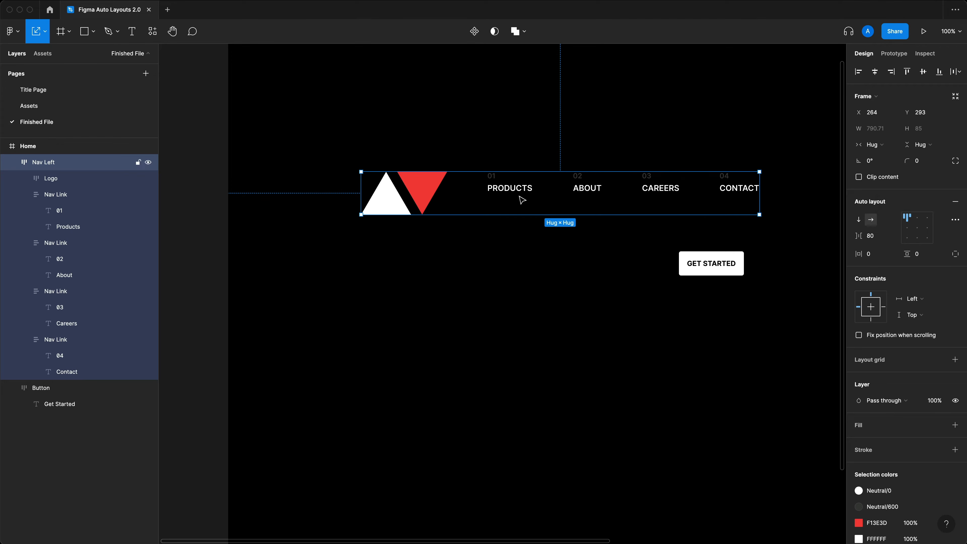
click(907, 229)
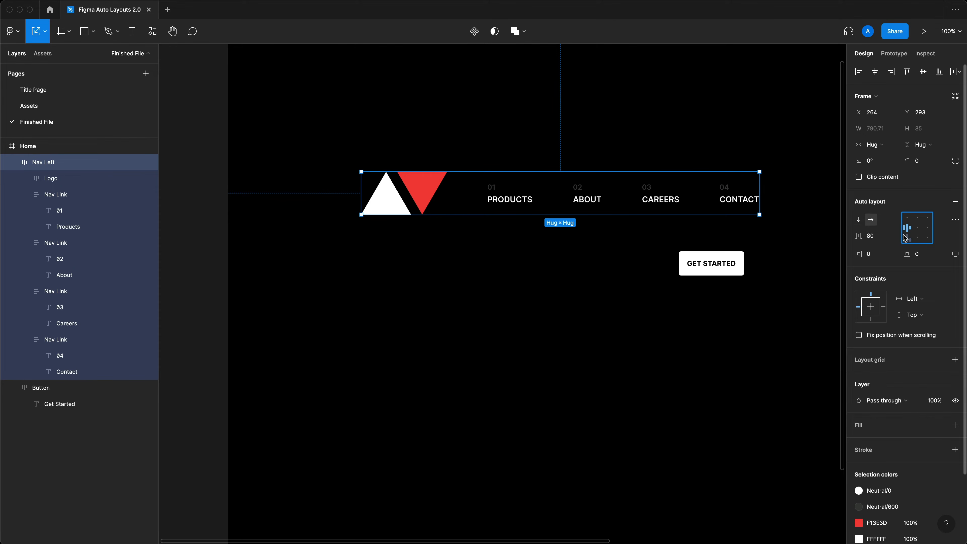
click(906, 237)
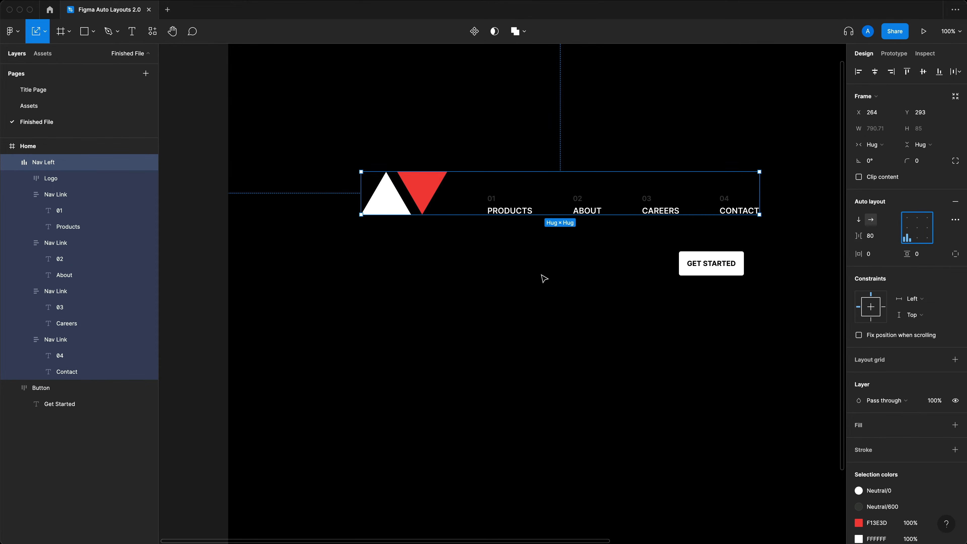
Step: Undo the Nav Left alignment changes and the enlargement of the Logo
key(super+z)
key(super+z)
key(super+z)
key(super+z)
key(super+z)
key(super+z)
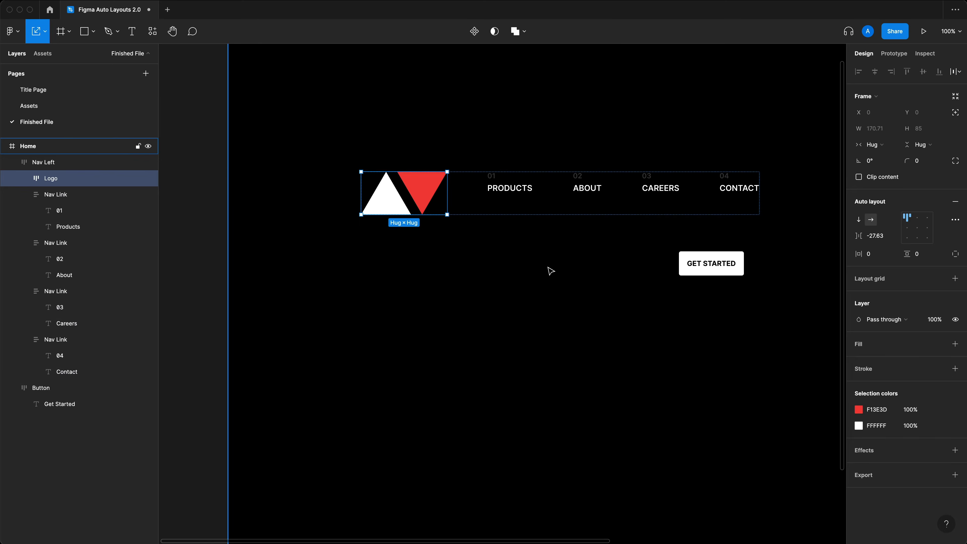
key(super+z)
key(super+z)
key(super+z)
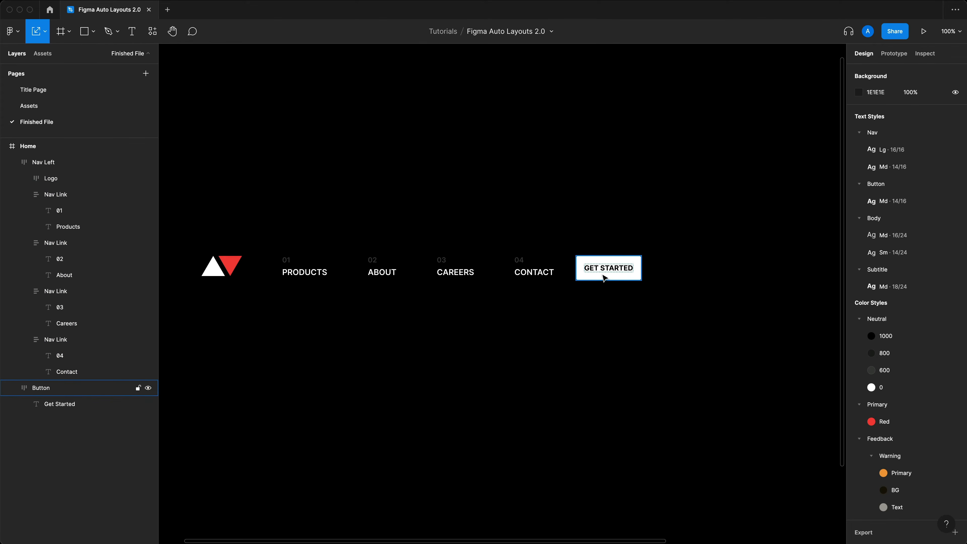
Step: Move the Get Started button below the nav links and copy the Search, Notification and Favourites icons from the Assets page beside it at Y 800
click(622, 270)
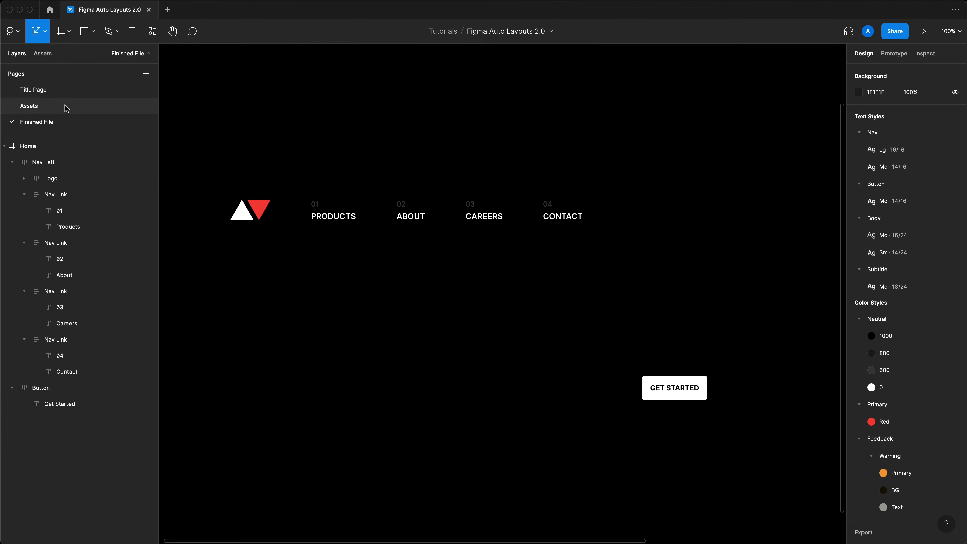
click(66, 107)
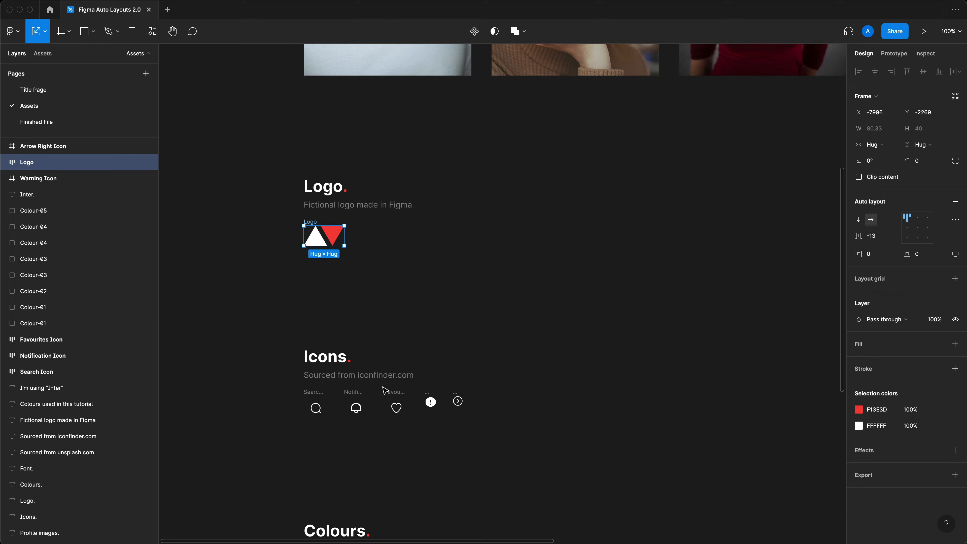
drag(410, 384, 263, 446)
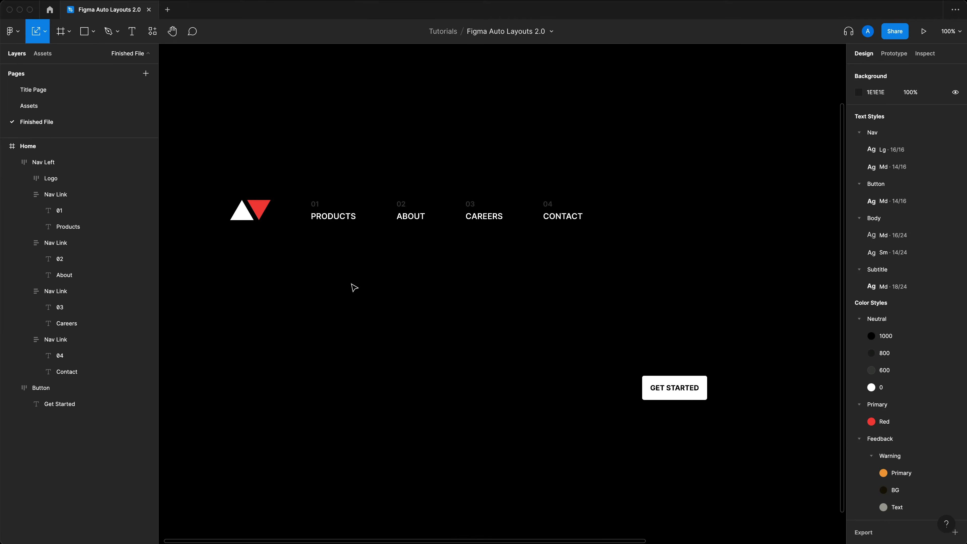
key(super+v)
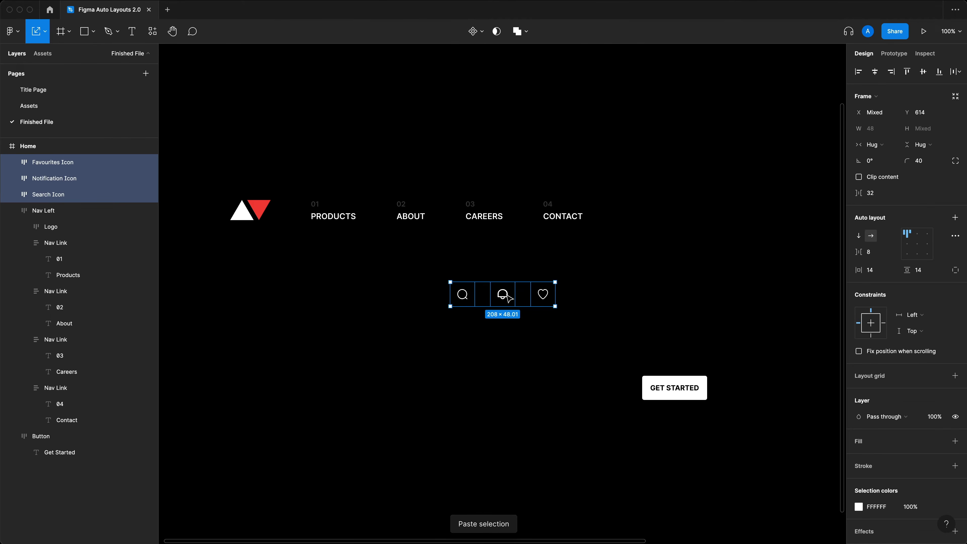
drag(508, 297, 553, 391)
click(638, 435)
Step: Add a fill to the Search, Notification and Favourites icon frames using the Neutral/800 color style
drag(613, 429, 410, 361)
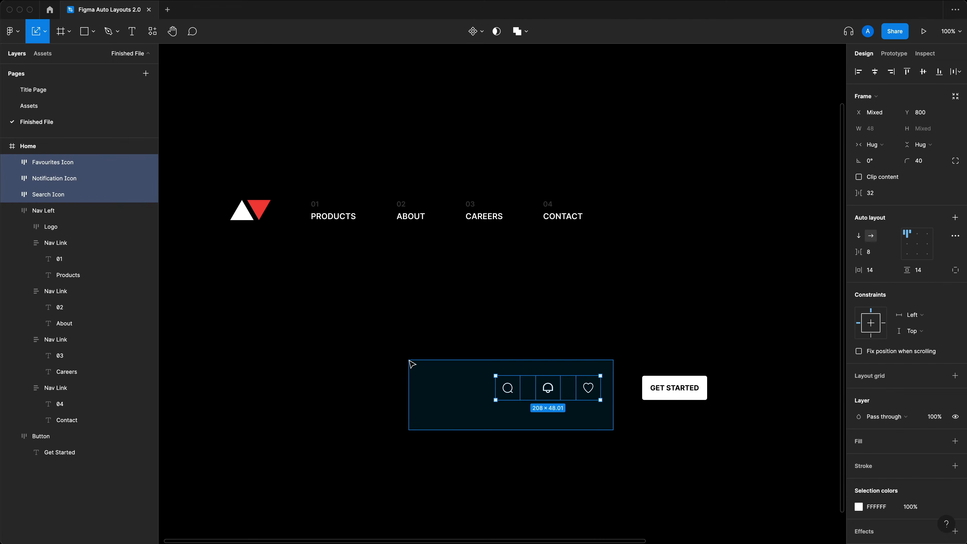
drag(409, 361, 408, 360)
drag(418, 339, 621, 425)
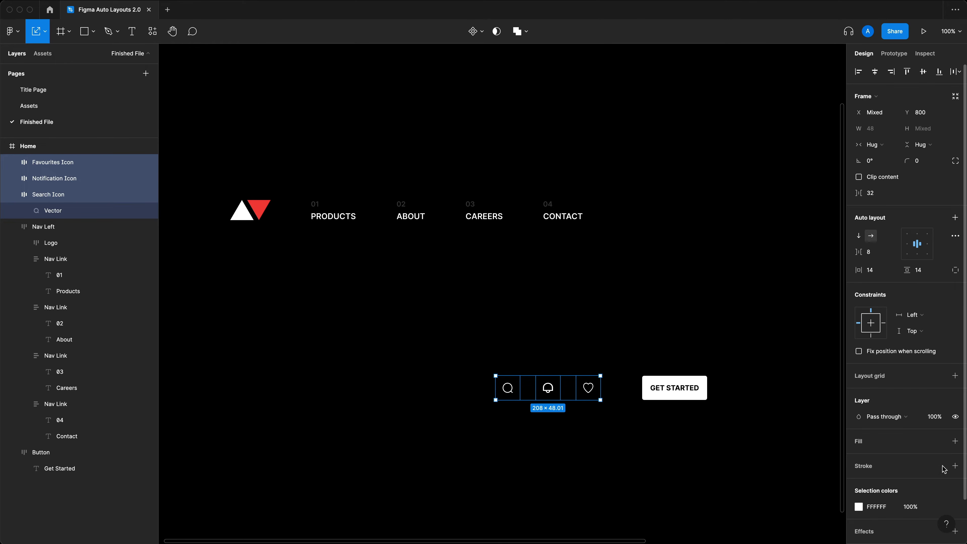
click(954, 442)
click(939, 442)
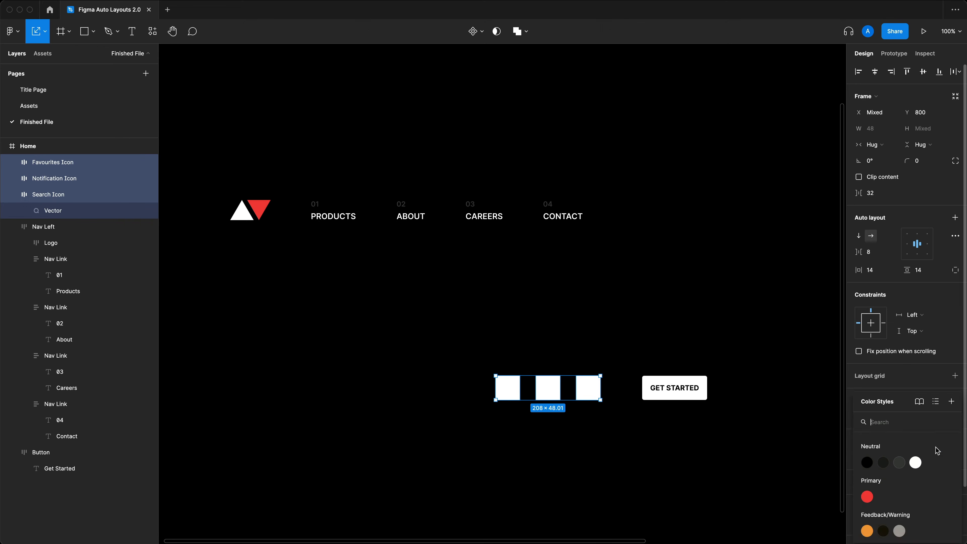
click(884, 467)
click(620, 401)
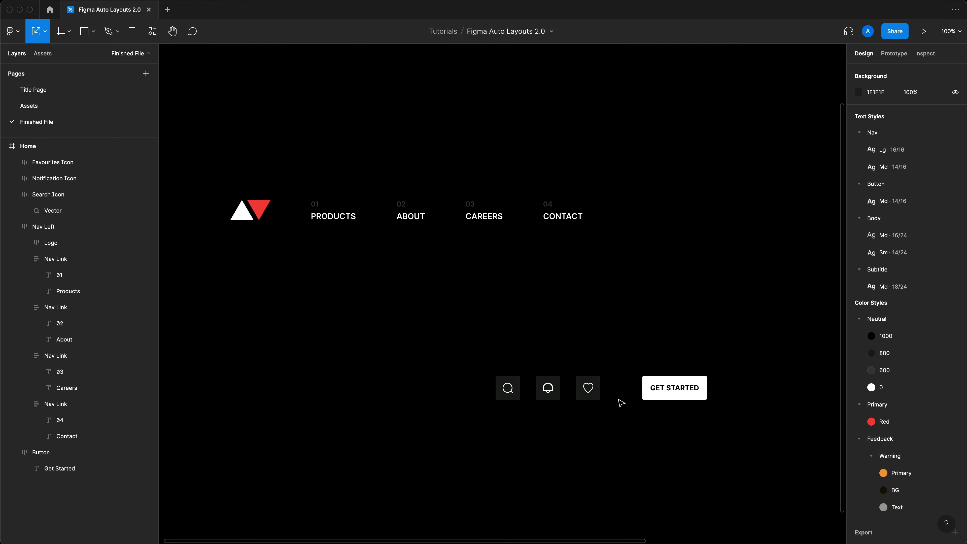
Step: Set the corner radius of the Search, Notification and Favourites icon frames to 48
key(super+plus)
drag(656, 341, 620, 271)
drag(705, 357, 351, 480)
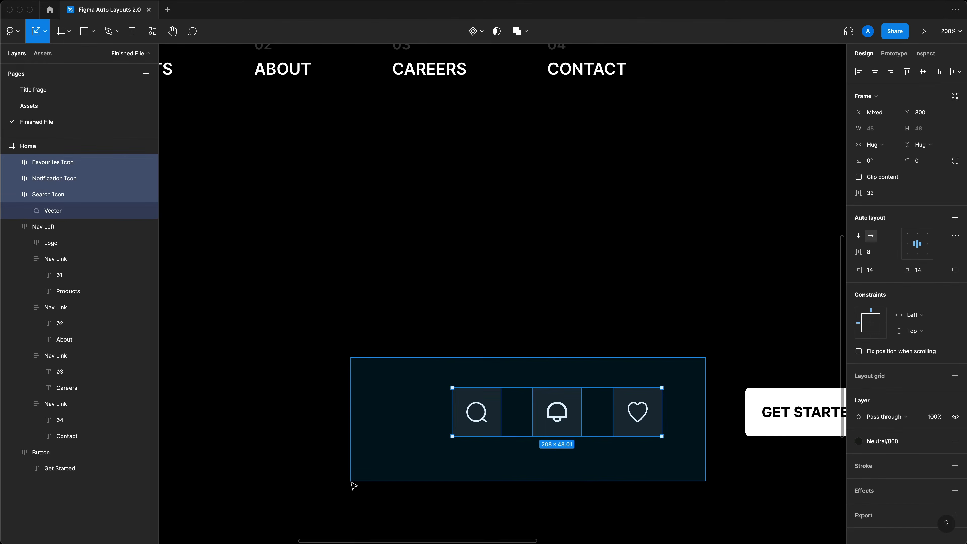
scroll(406, 428, down, 3)
scroll(406, 427, right, 3)
click(929, 165)
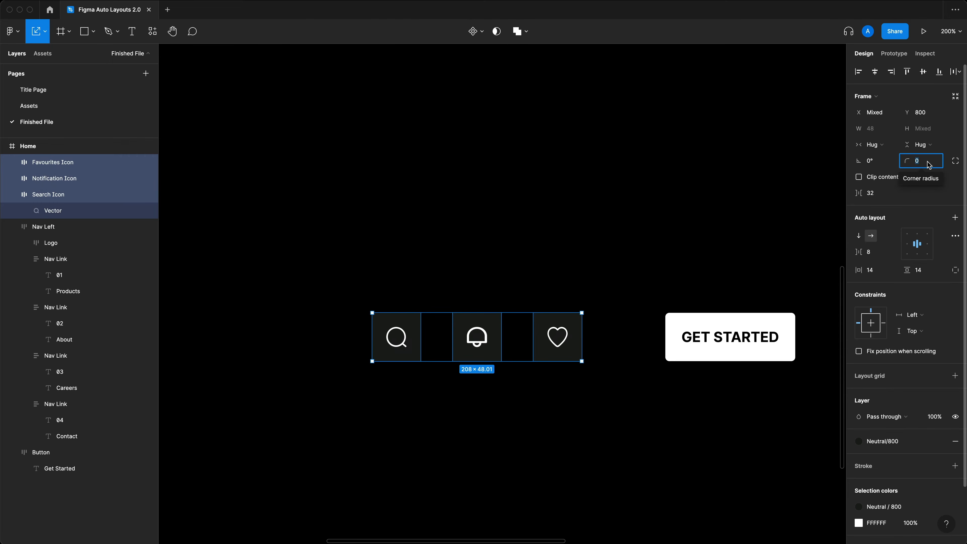
text(48)
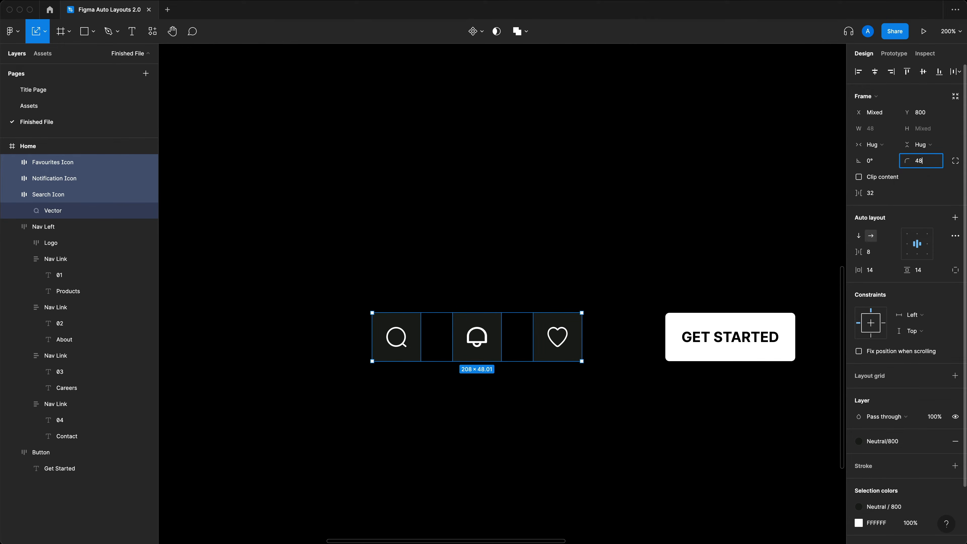
key(Return)
click(283, 275)
drag(284, 275, 628, 396)
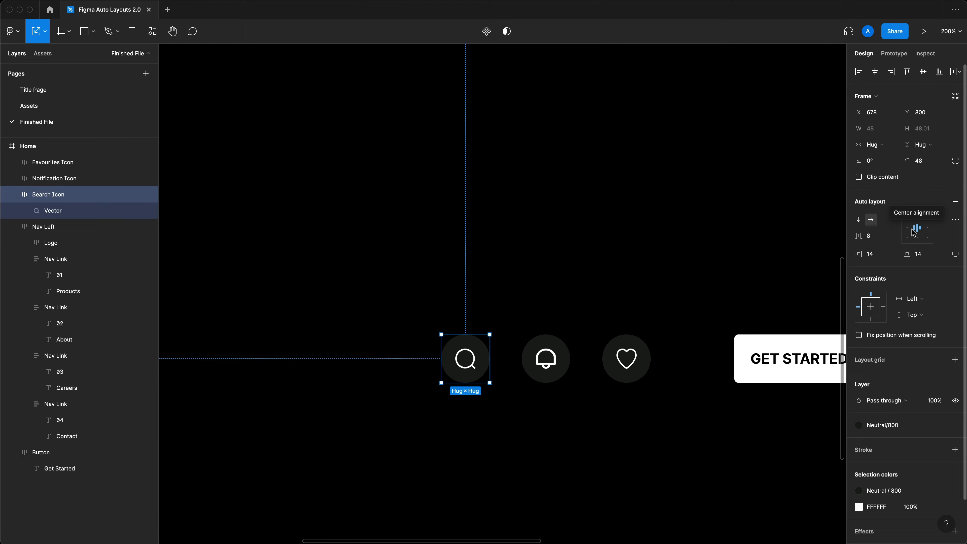
Step: Duplicate the Search Icon above the original and stretch the copy to about 182 by 128
drag(465, 366, 451, 161)
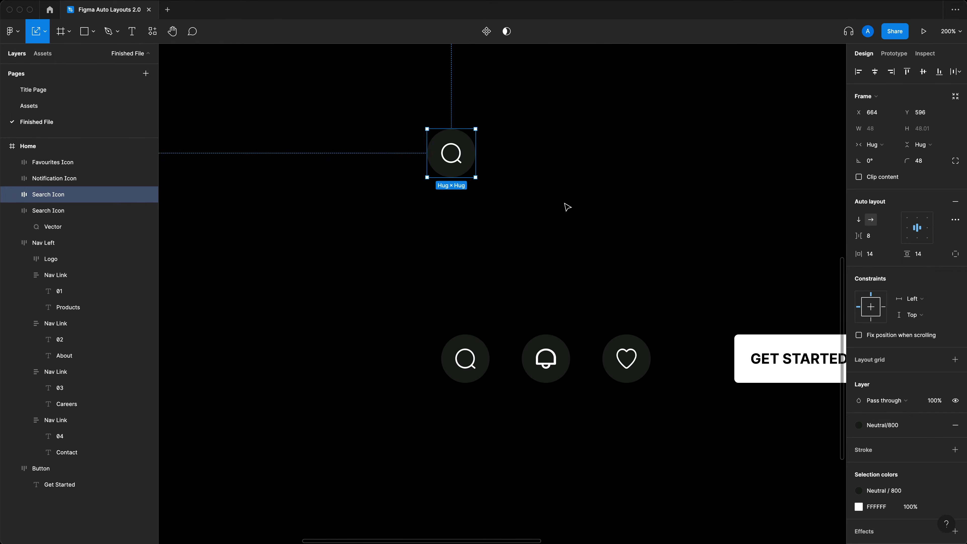
click(561, 211)
drag(548, 231, 583, 423)
drag(547, 322, 366, 402)
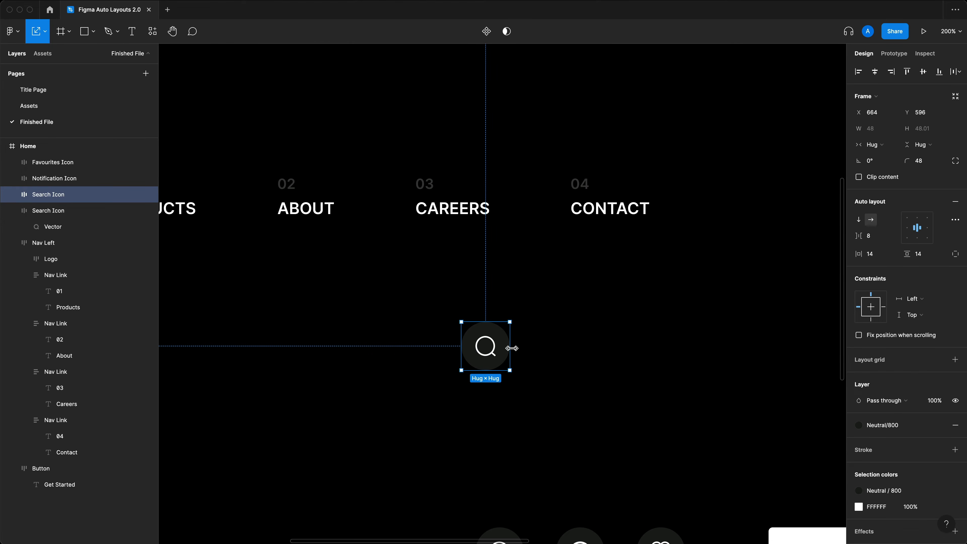
drag(512, 348, 646, 348)
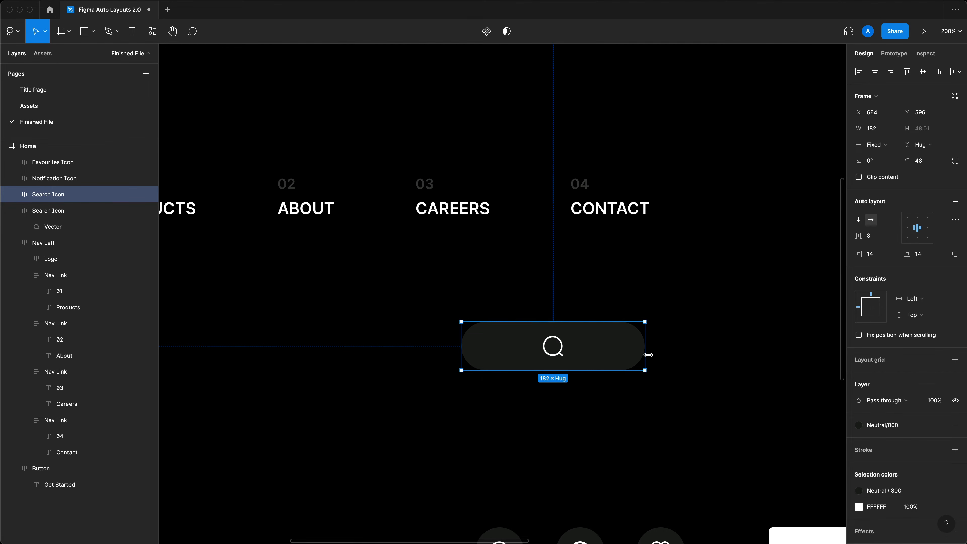
drag(578, 370, 602, 435)
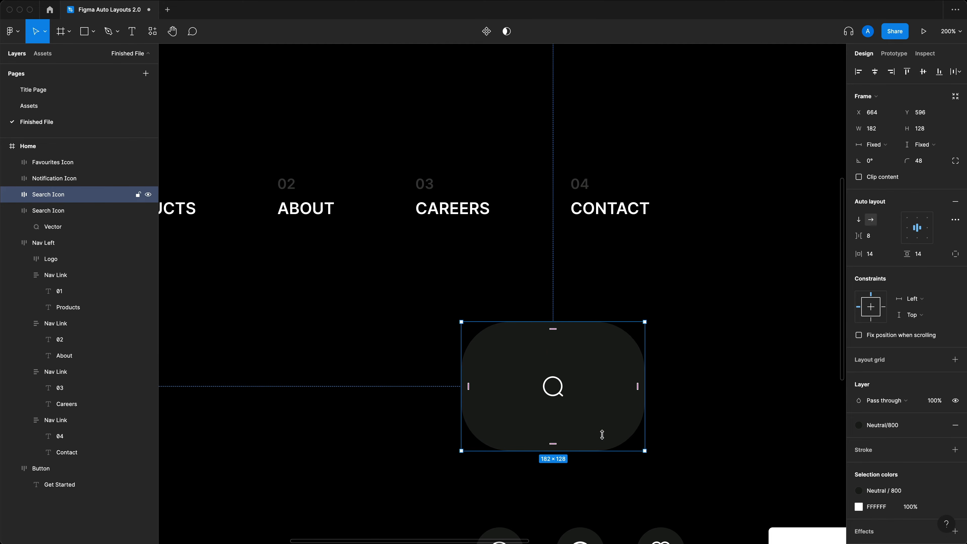
Step: Test top, bottom, side, corner and center alignments on the stretched Search Icon copy and remove the copy
click(917, 218)
click(917, 239)
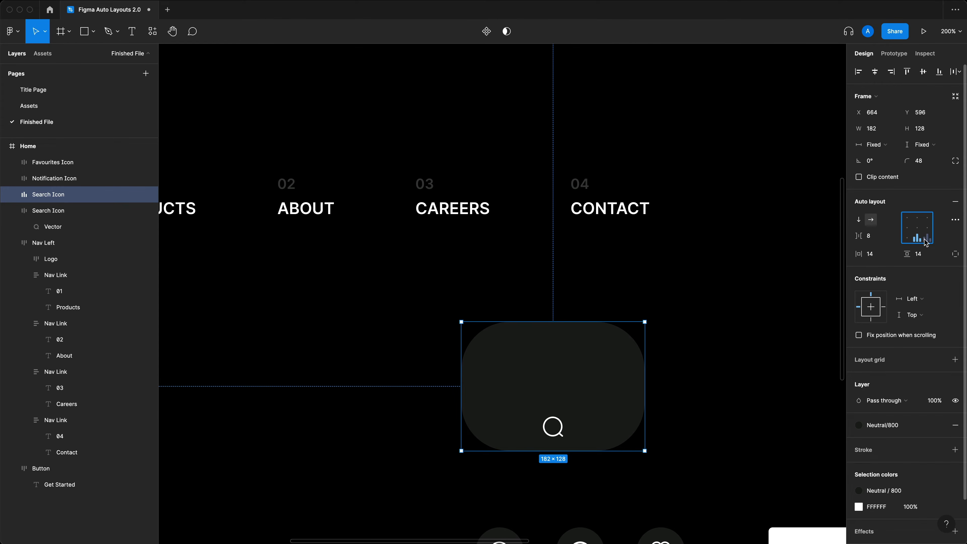
click(925, 241)
click(927, 228)
click(916, 229)
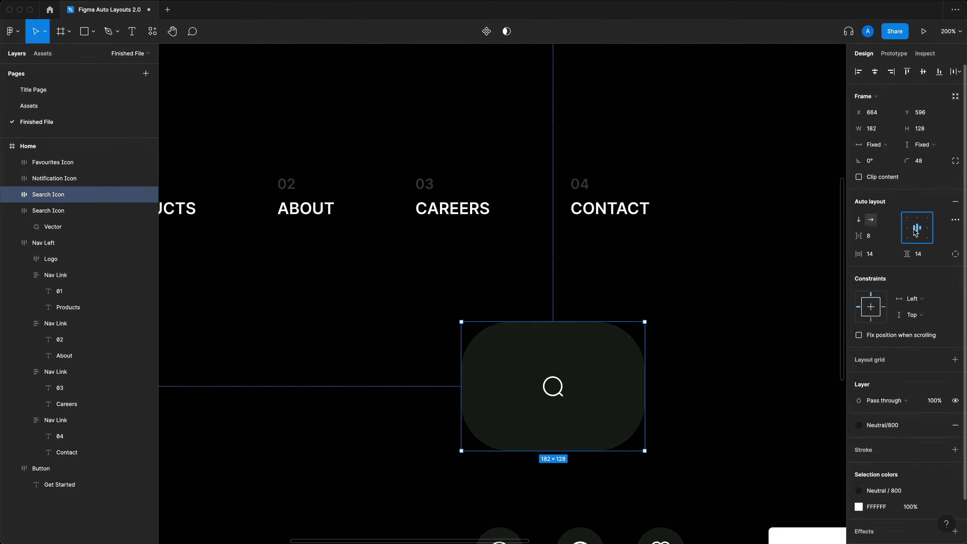
click(908, 228)
click(907, 218)
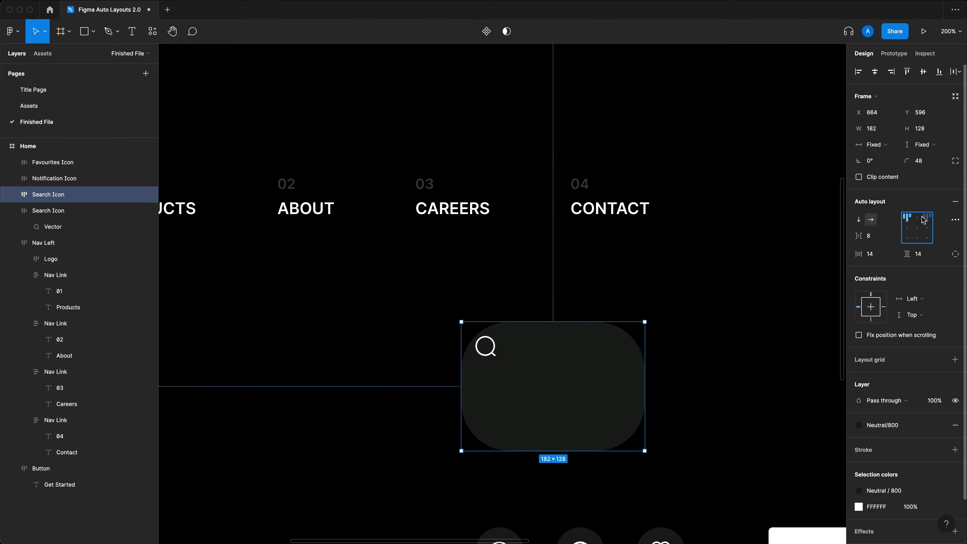
click(927, 218)
click(771, 297)
click(916, 228)
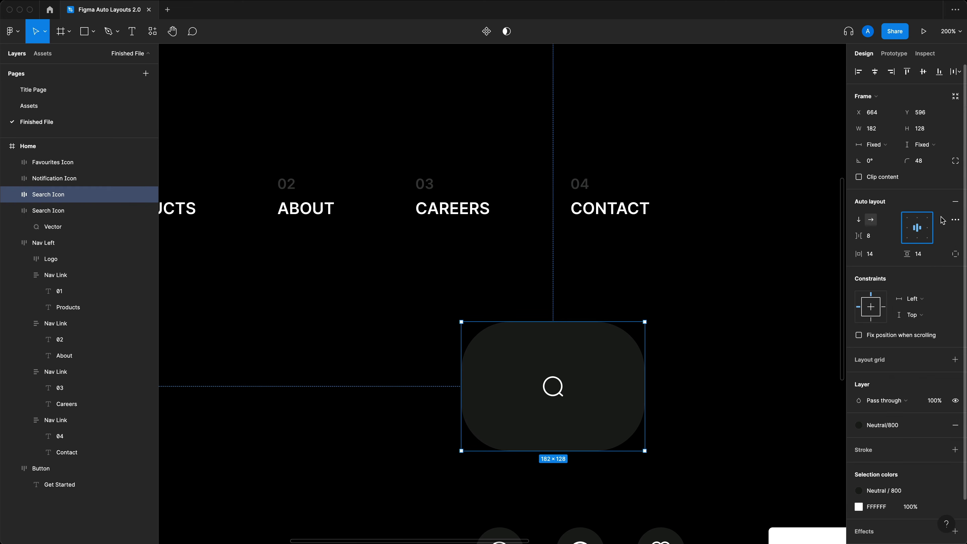
click(700, 306)
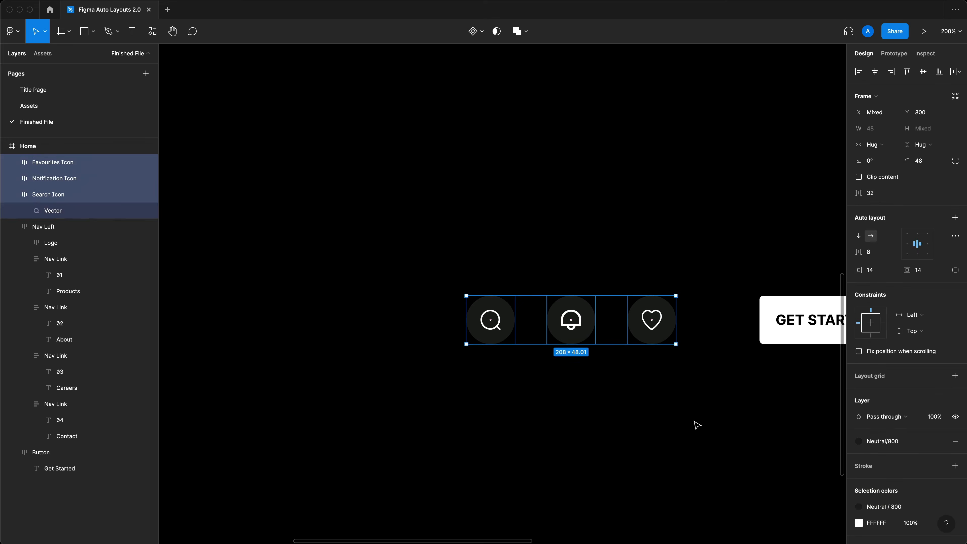
click(695, 423)
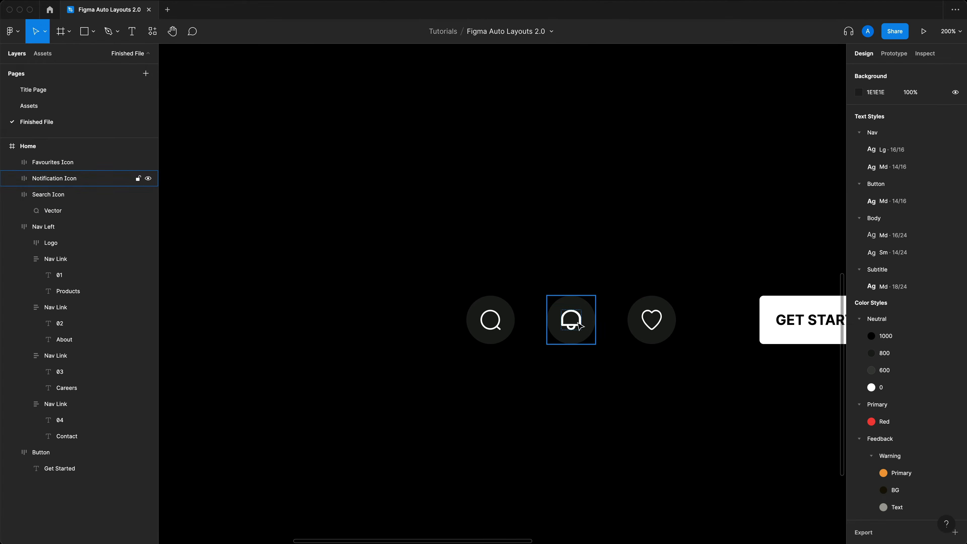
Step: Draw a circle about 17 by 17 above the Notification Icon with the Ellipse tool
drag(615, 378, 529, 270)
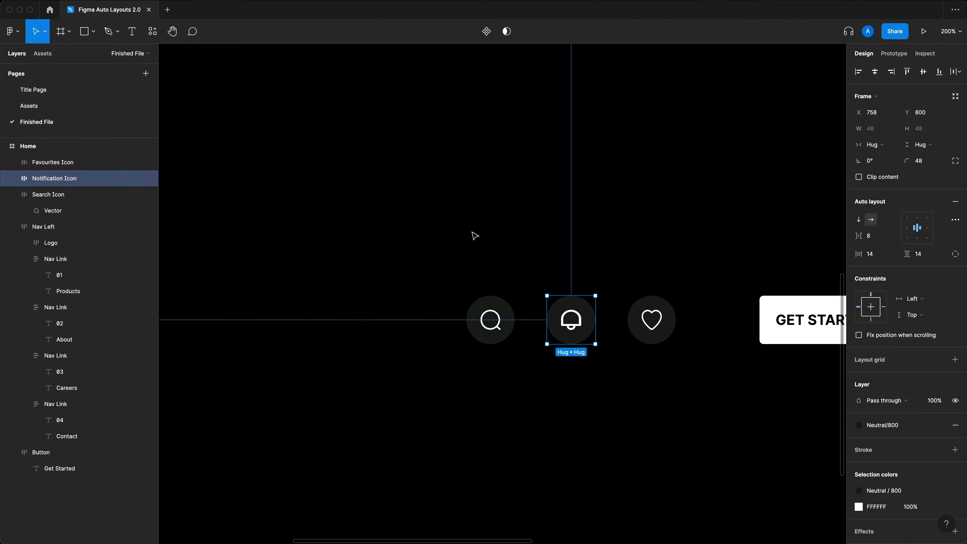
click(474, 236)
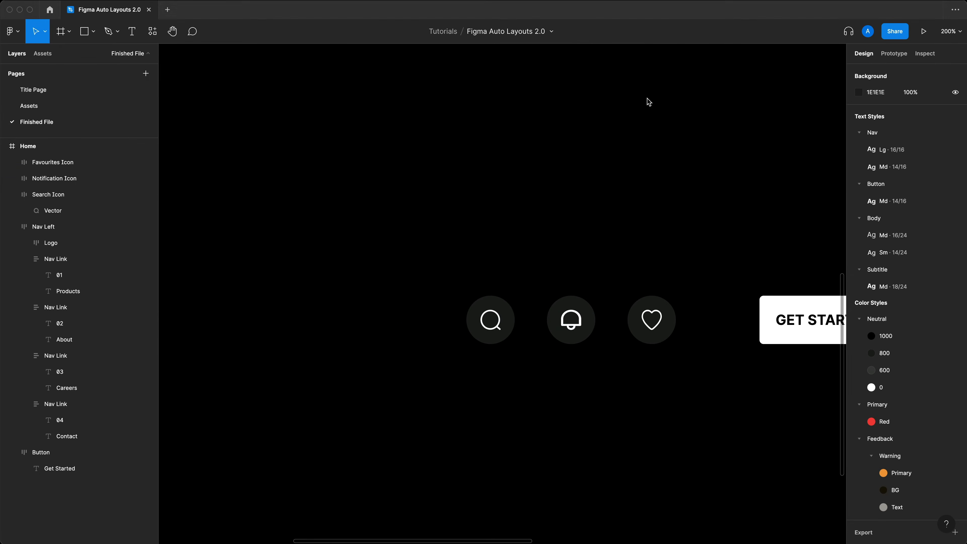
click(96, 31)
click(328, 162)
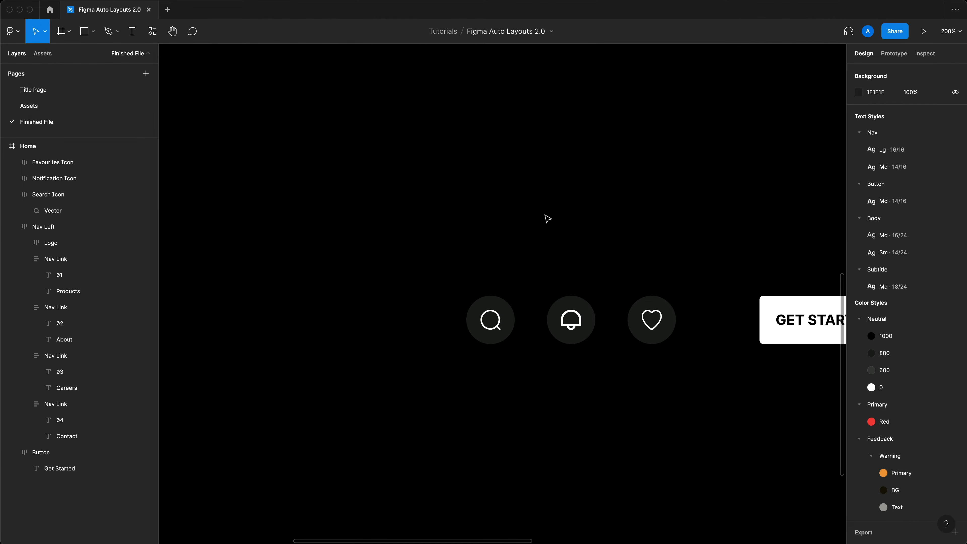
key(o)
drag(558, 198, 574, 215)
click(486, 224)
drag(613, 184, 484, 222)
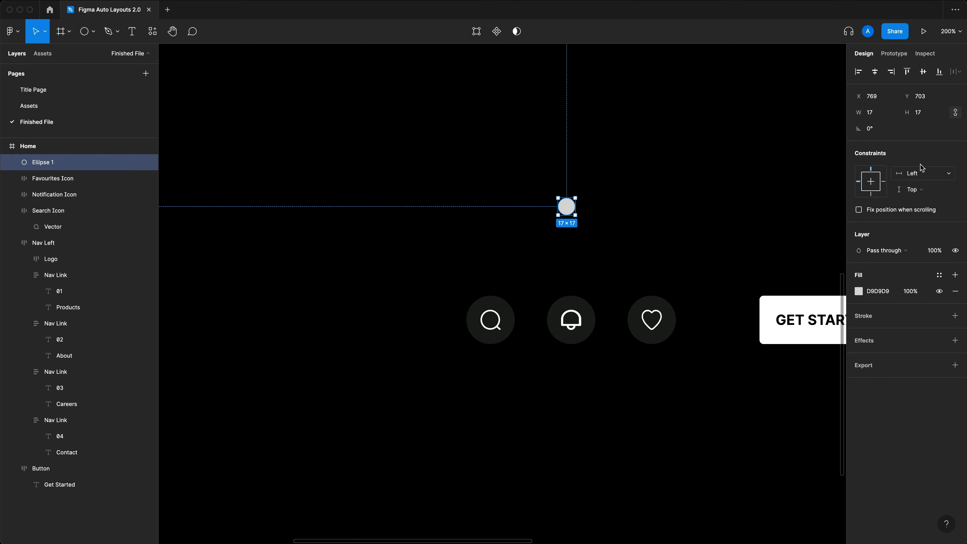
Step: Resize the circle above the Notification Icon to 14 by 14 and apply the Primary/Red color style to its fill
click(929, 113)
text(14)
key(Return)
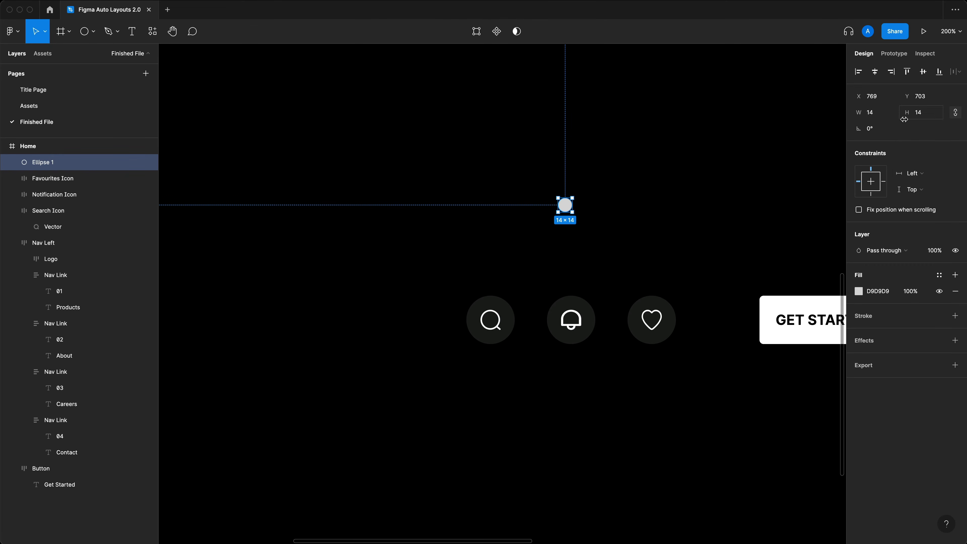
click(939, 274)
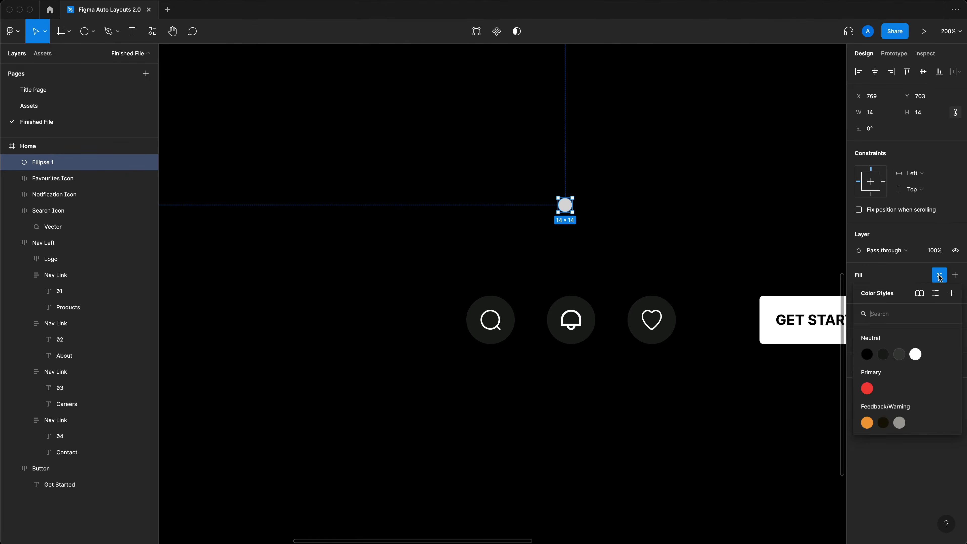
click(866, 388)
Step: Move the red circle into the Notification Icon frame
drag(565, 219, 588, 244)
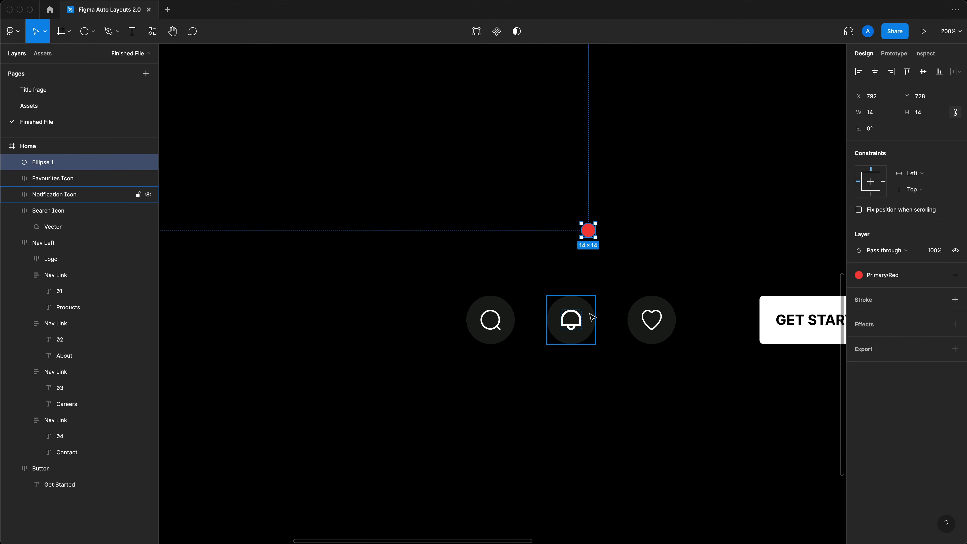
click(639, 268)
mouse_move(591, 236)
mouse_down()
mouse_move(585, 305)
mouse_move(563, 318)
mouse_move(579, 317)
mouse_move(562, 317)
mouse_move(569, 335)
mouse_move(588, 328)
mouse_move(553, 321)
mouse_move(588, 331)
mouse_up()
key(super+equal)
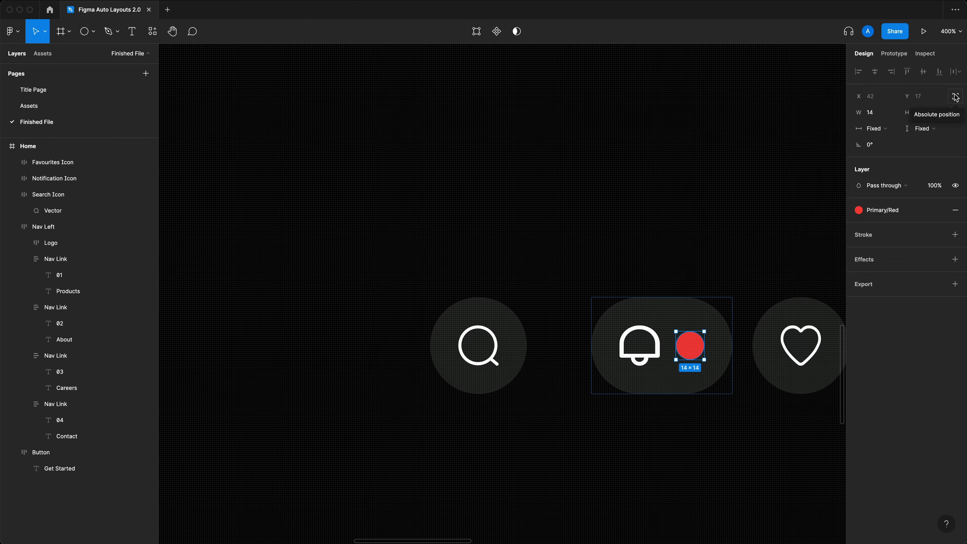
Step: Give the red circle absolute position and place it in the Notification Icon's top-right corner with Right and Top constraints
drag(690, 347, 647, 340)
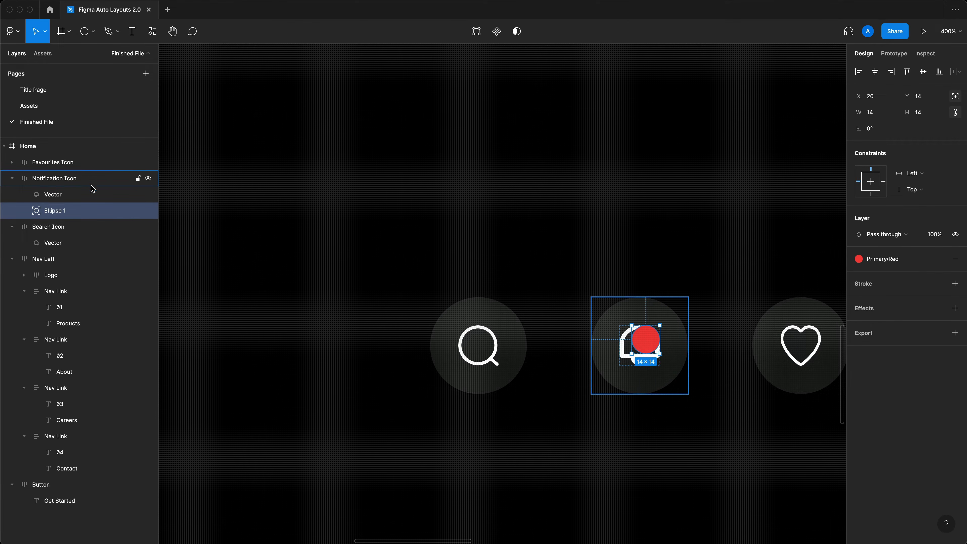
mouse_move(647, 349)
mouse_down()
mouse_move(613, 321)
mouse_move(660, 312)
mouse_move(654, 343)
mouse_move(624, 315)
mouse_move(617, 353)
mouse_move(662, 354)
mouse_move(649, 347)
mouse_move(656, 341)
mouse_up()
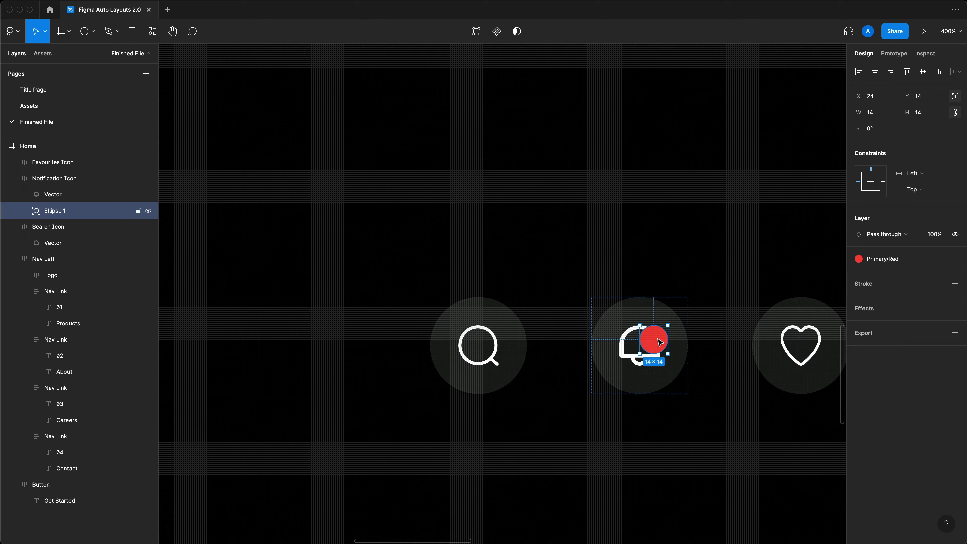
click(895, 78)
click(909, 79)
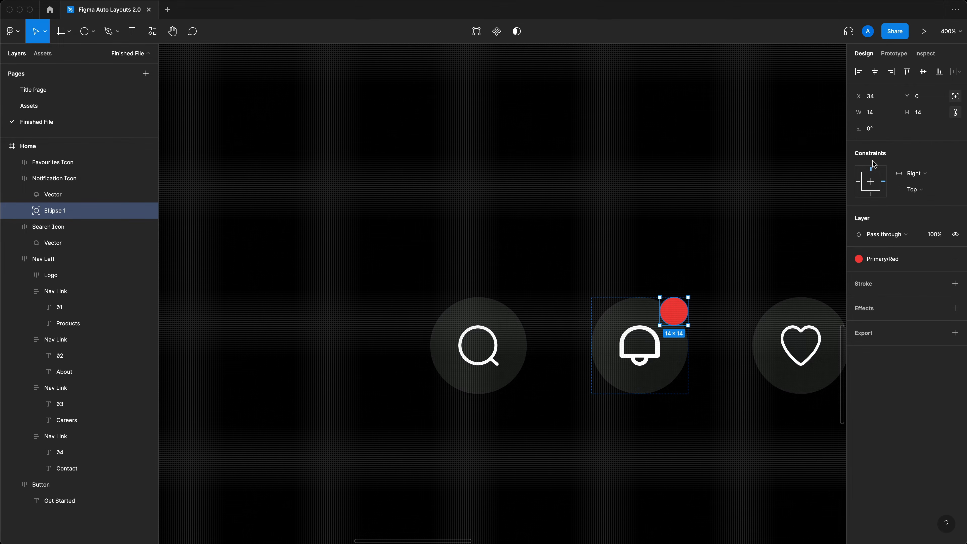
Step: Duplicate the Notification Icon above the original and stretch the copy to the left to about 131 wide
click(621, 215)
click(637, 360)
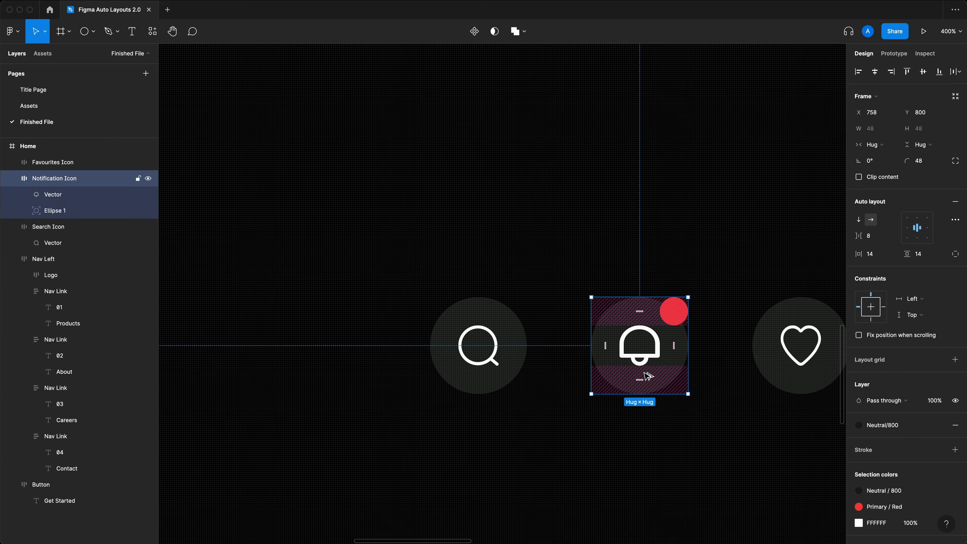
drag(646, 375, 675, 194)
drag(752, 173, 744, 274)
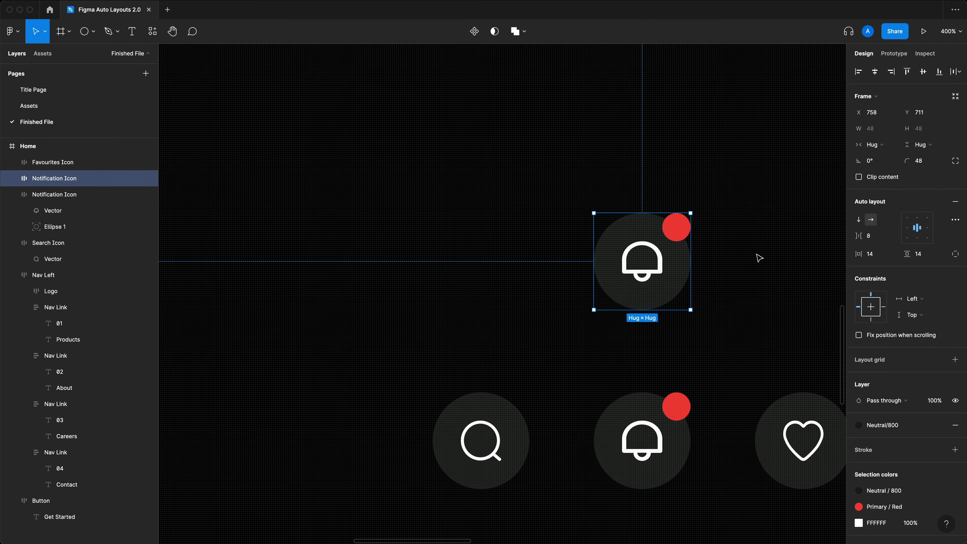
click(679, 225)
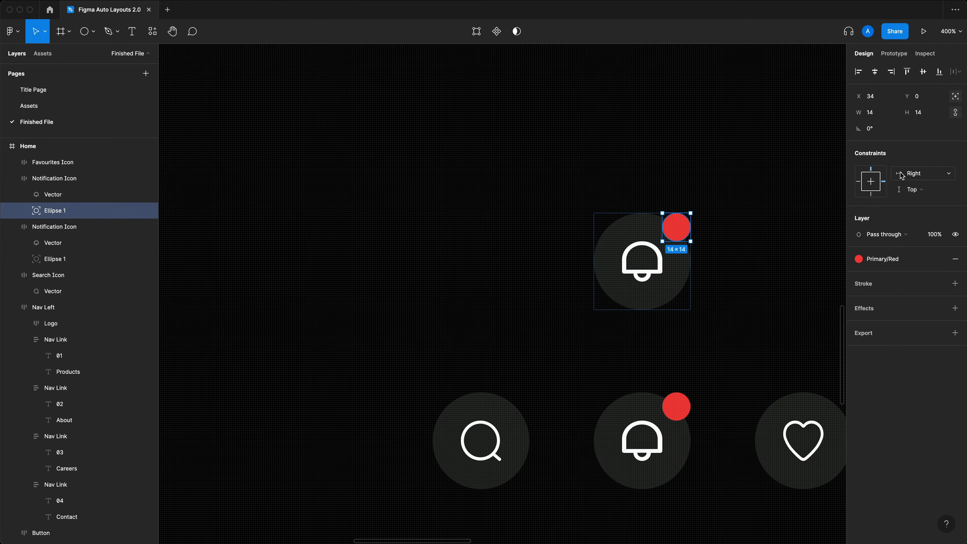
click(767, 269)
click(595, 267)
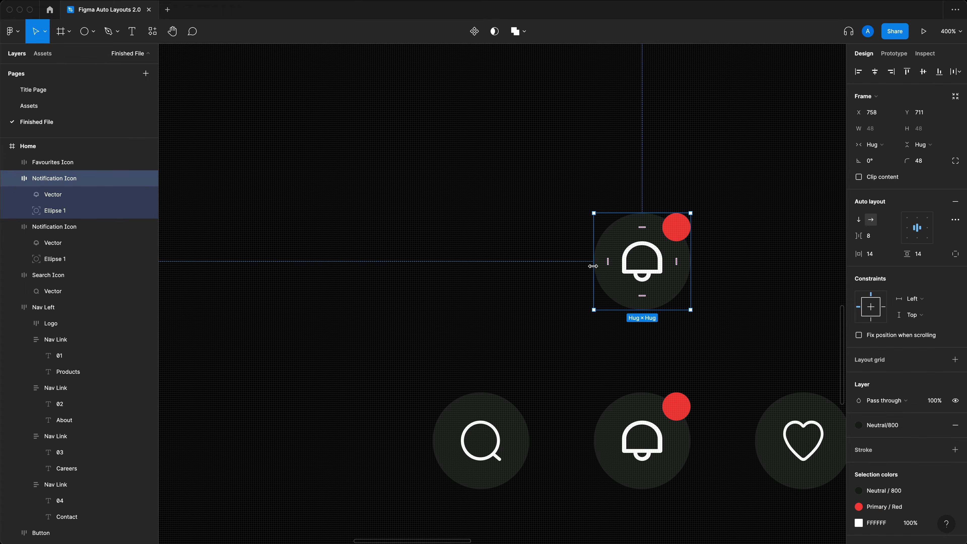
drag(595, 264, 426, 255)
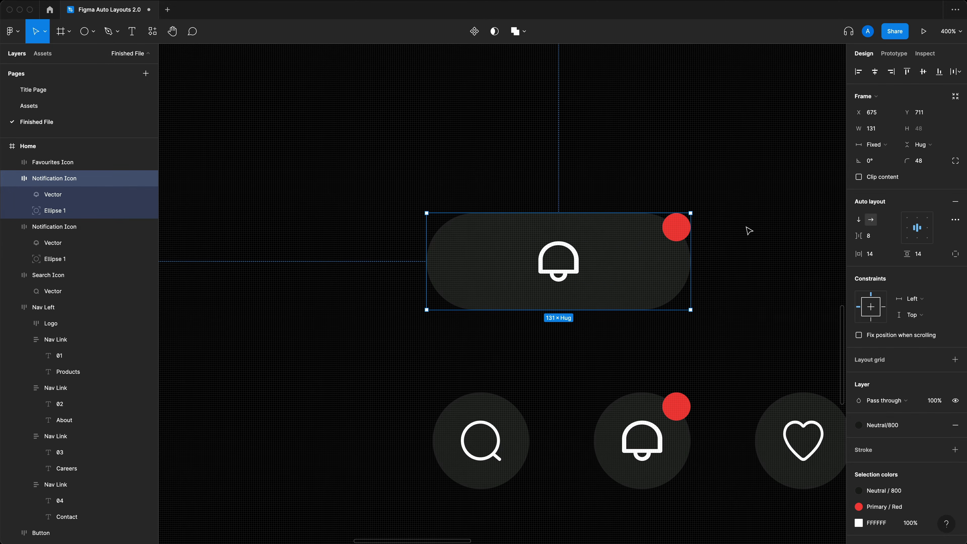
Step: Undo the stretch, retest the copy at about 143 wide with its circle constrained left, and remove the copy
click(677, 231)
key(super+z)
key(super+z)
key(super+z)
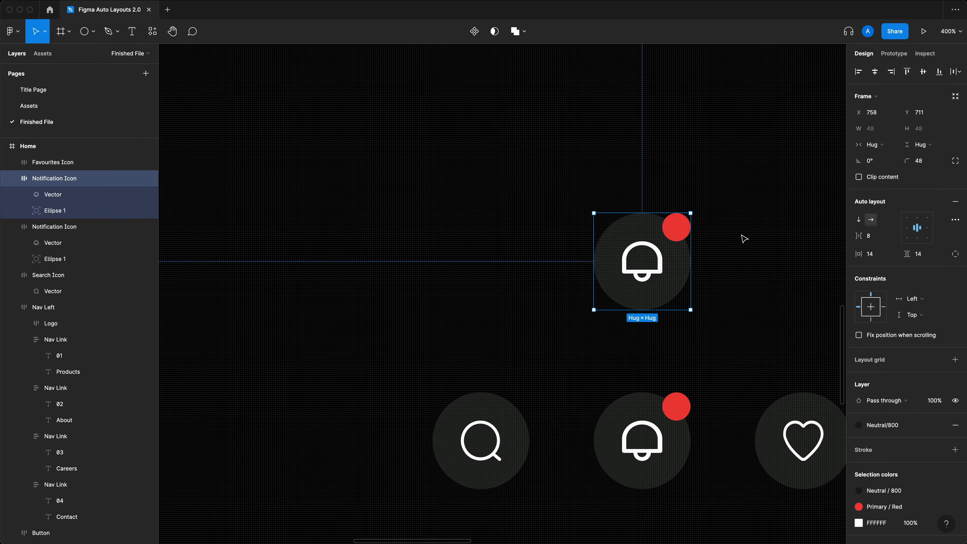
click(594, 263)
drag(594, 264, 402, 251)
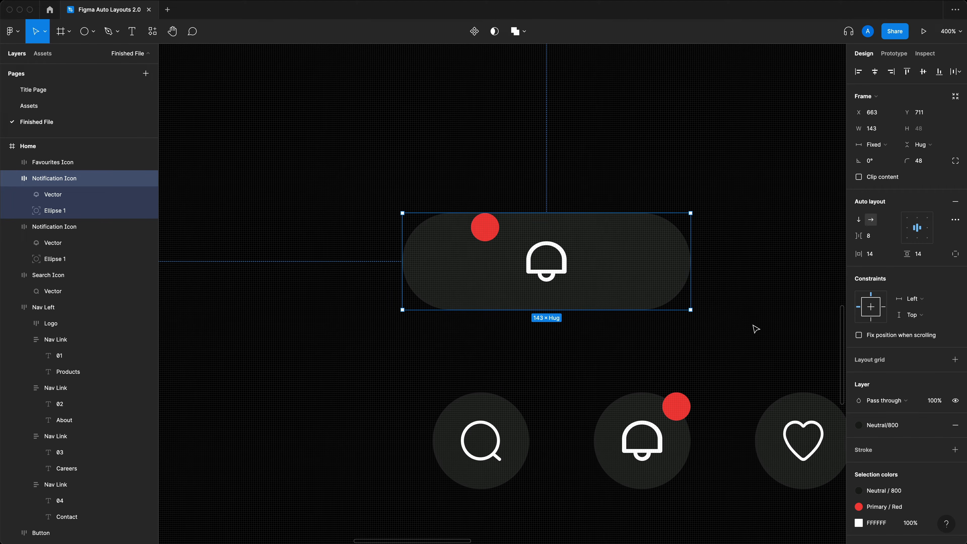
key(Delete)
Step: Wrap the Search, Notification and Favourites icon frames together in one horizontal auto layout frame
scroll(272, 162, down, 5)
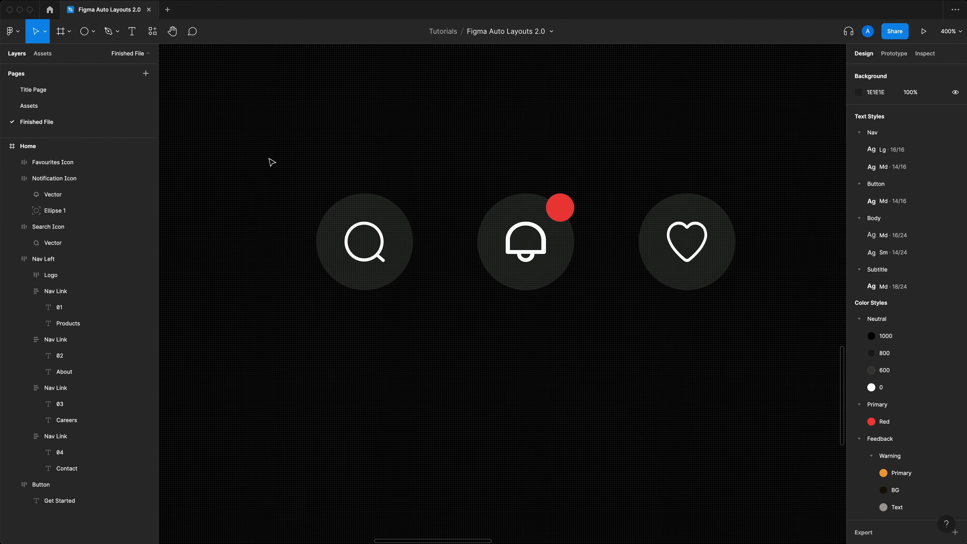
drag(269, 165, 772, 328)
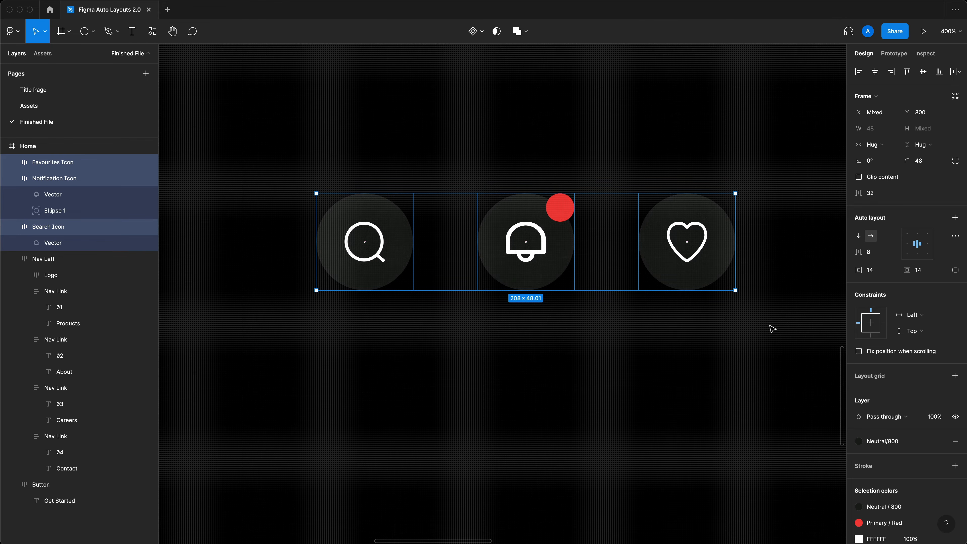
key(shift+a)
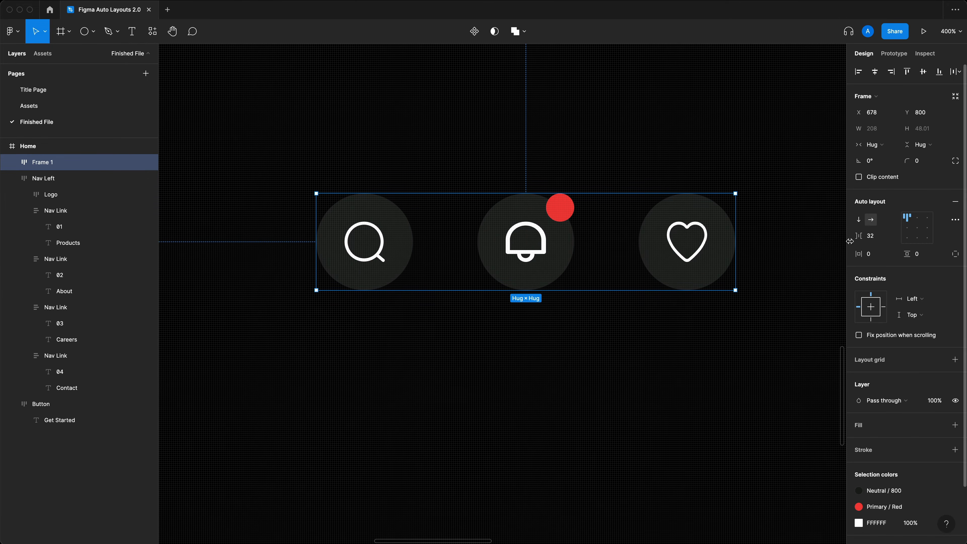
click(601, 348)
Step: Wrap the icon row and the Get Started button together in a parent horizontal auto layout frame
drag(625, 342, 492, 348)
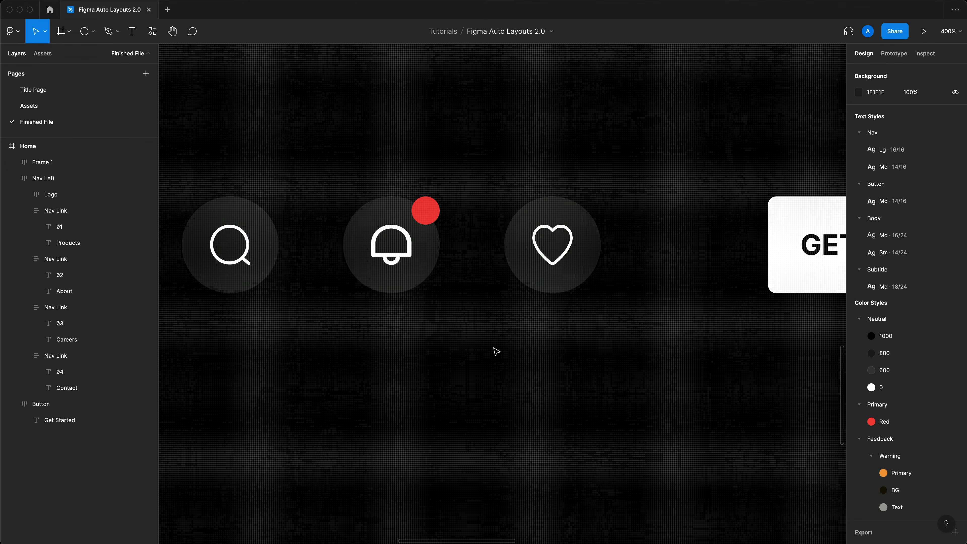
key(super+minus)
click(698, 277)
drag(758, 337, 238, 176)
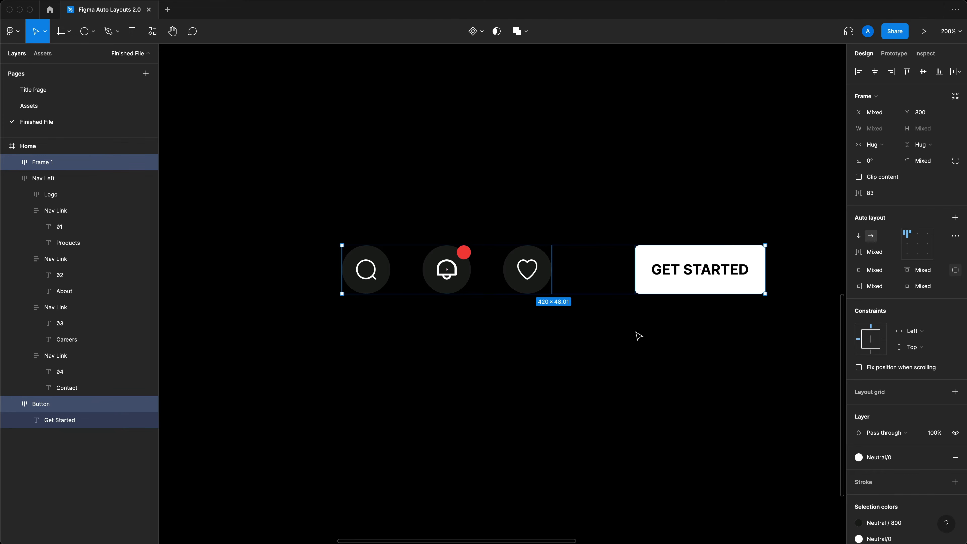
drag(746, 335, 300, 157)
key(shift+a)
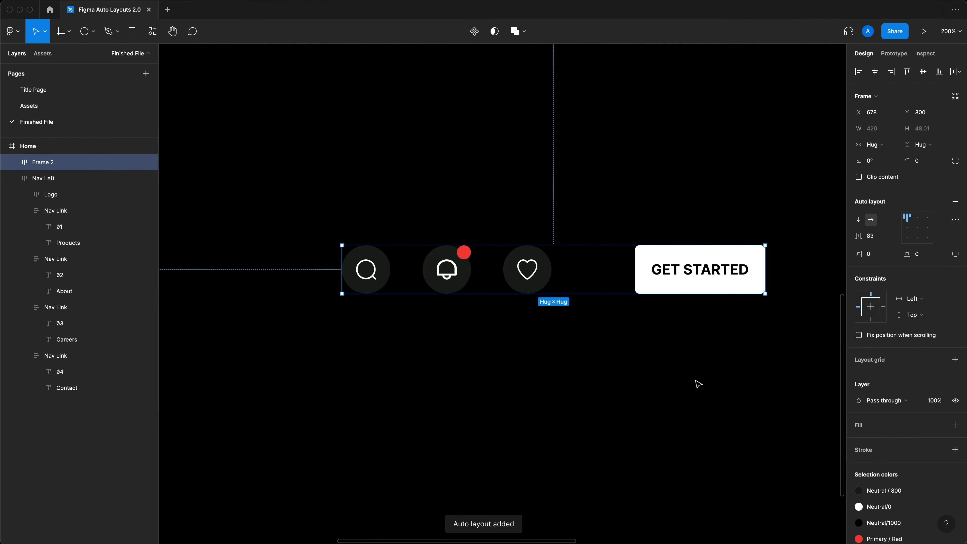
click(697, 384)
Step: Hide the Notification Icon inside the nested icon row and show it again
double_click(531, 279)
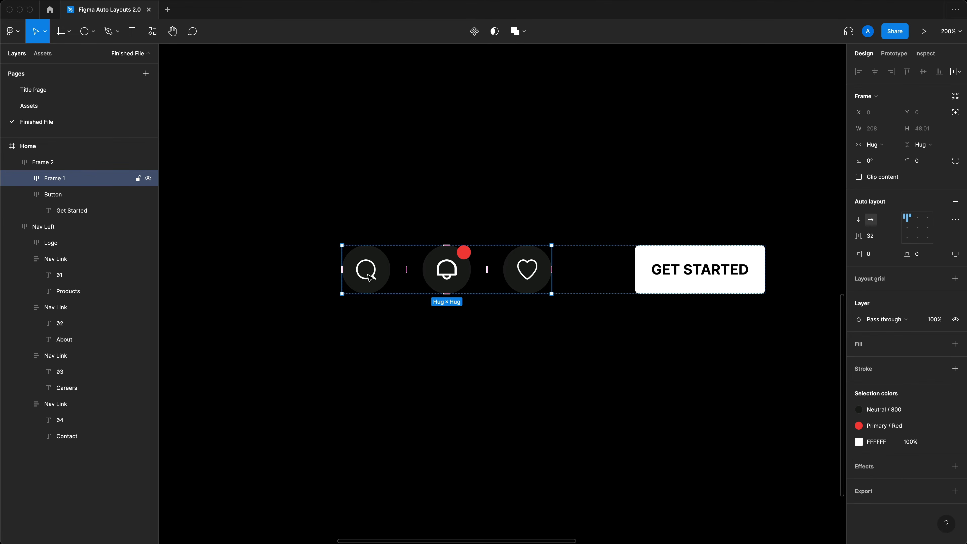
double_click(460, 277)
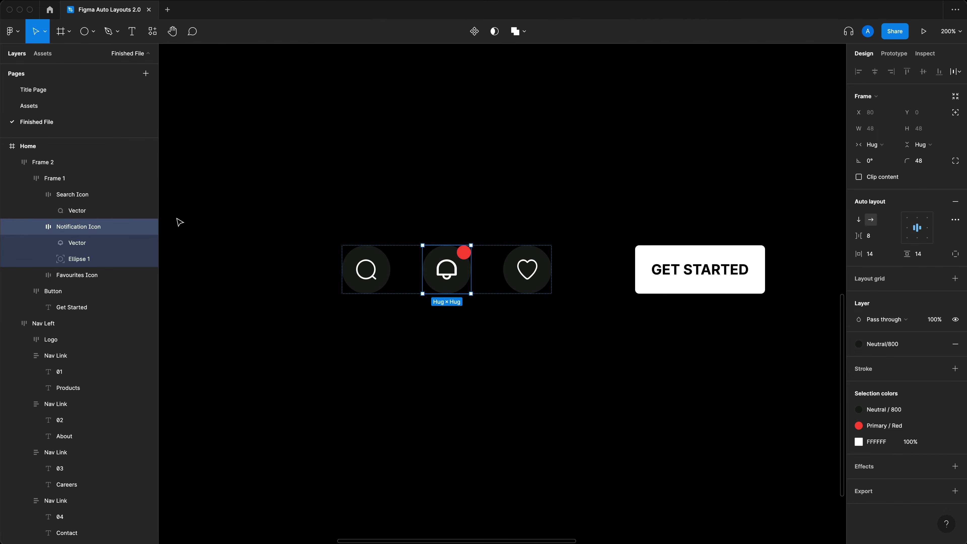
click(148, 228)
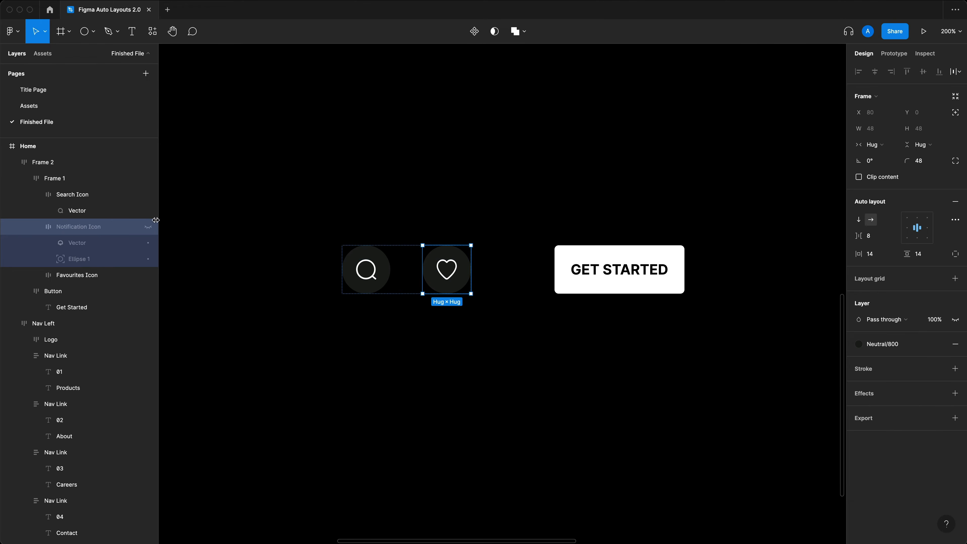
click(149, 228)
Step: Set the gap between the icon row and the Get Started button to 32
click(345, 281)
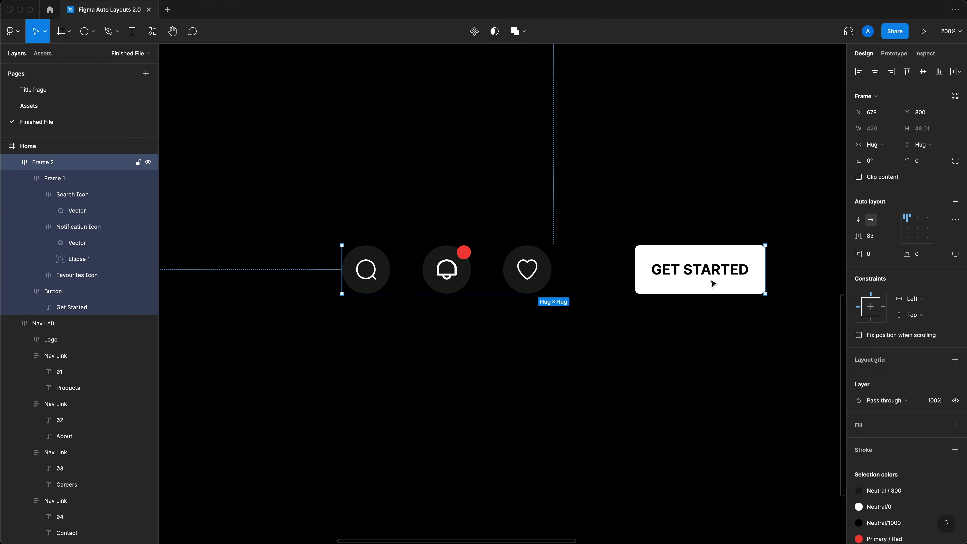
click(594, 269)
text(32)
key(Return)
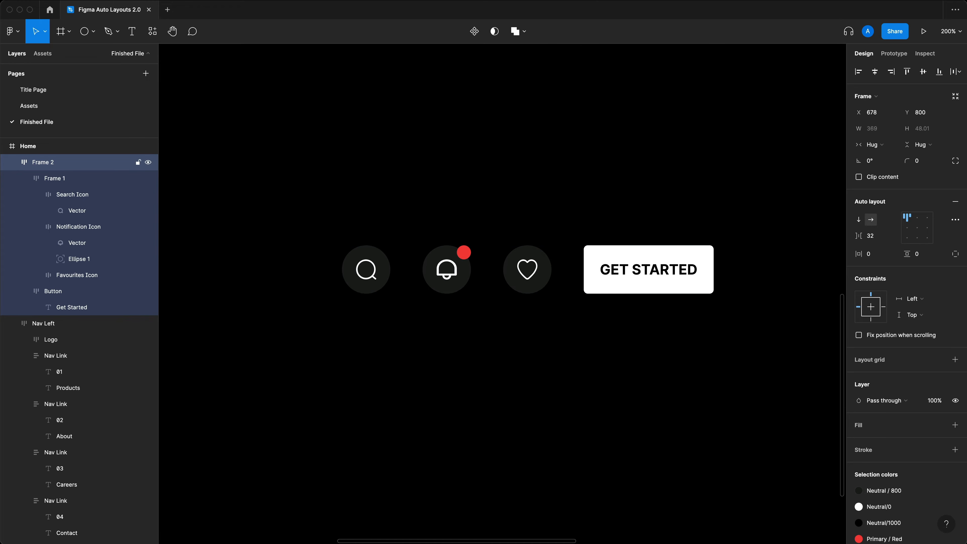
Step: Rename the outer frame Nav Right and its nested icon row frame Icons
key(super+r)
text(N)
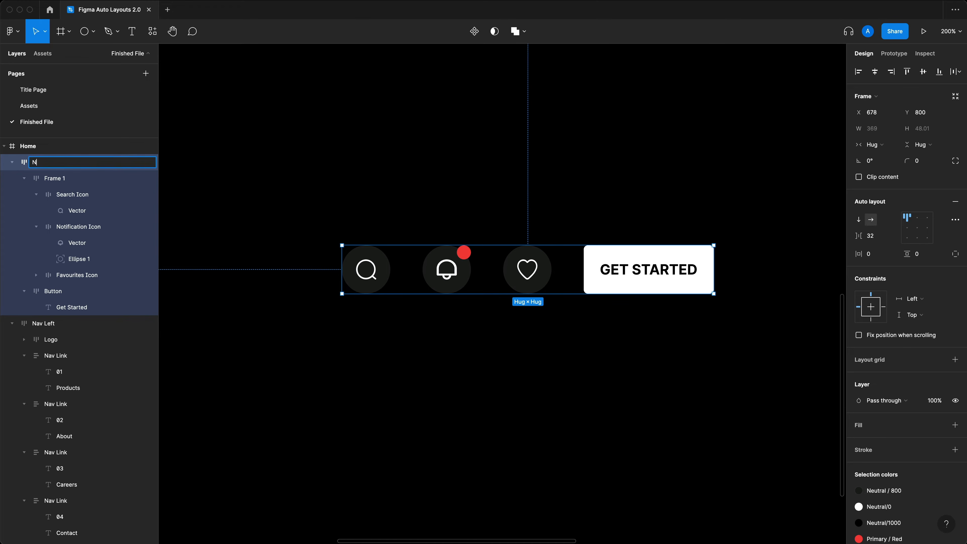
text(av Right)
key(Return)
click(67, 179)
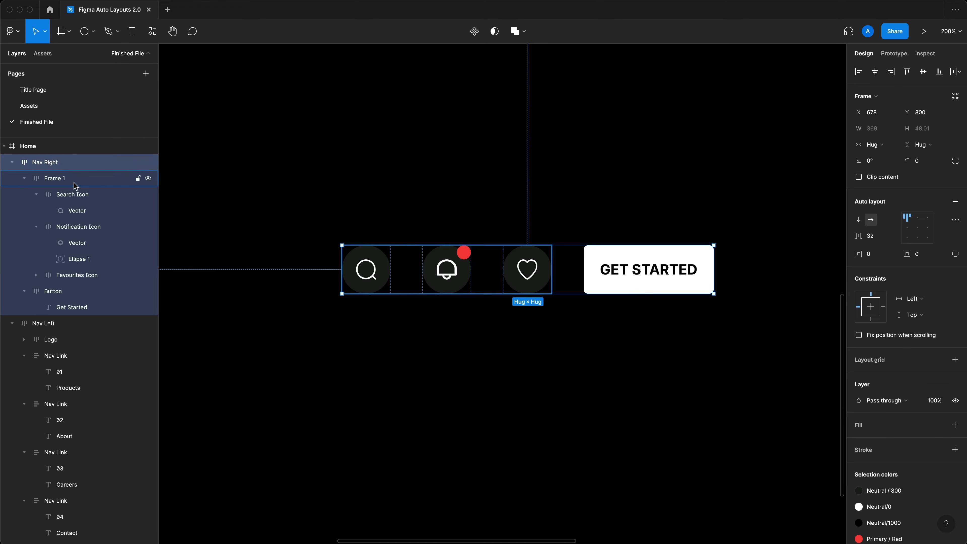
key(super+r)
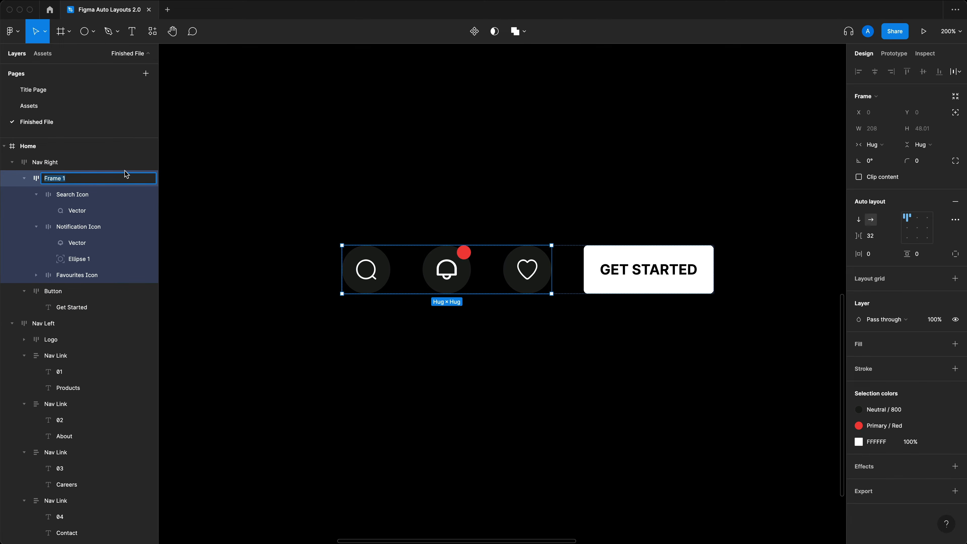
text(Icons)
key(Return)
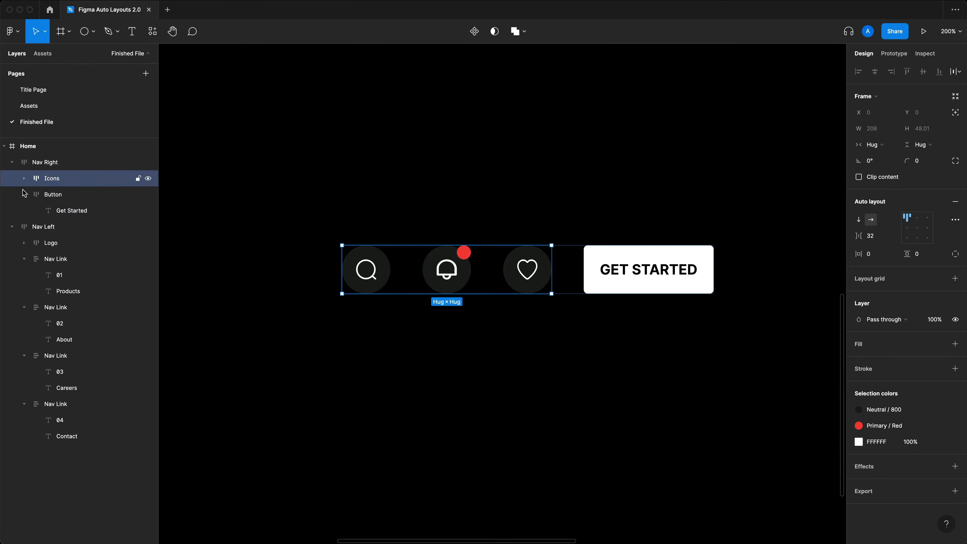
click(482, 173)
Step: Move the Nav Right frame up beside the nav links, level with Nav Left
key(shift+0)
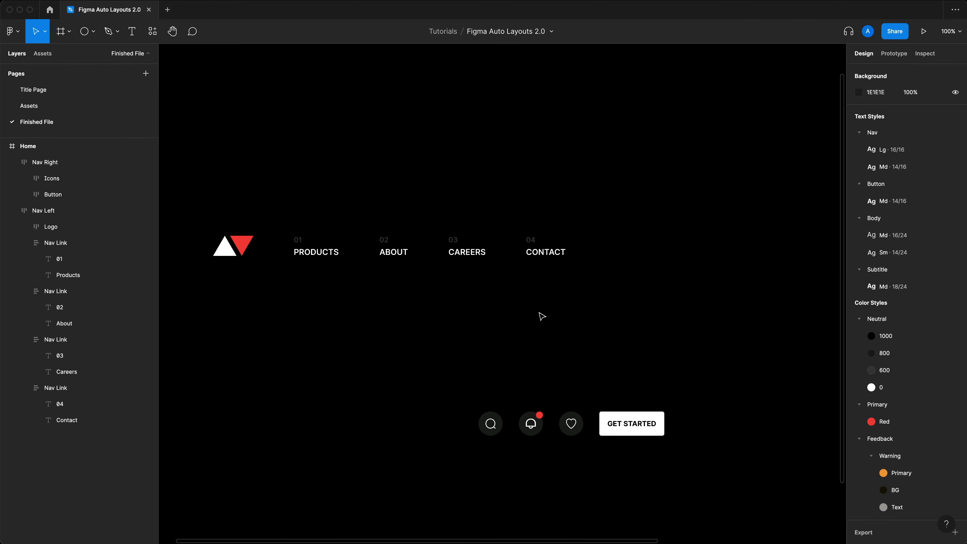
click(484, 433)
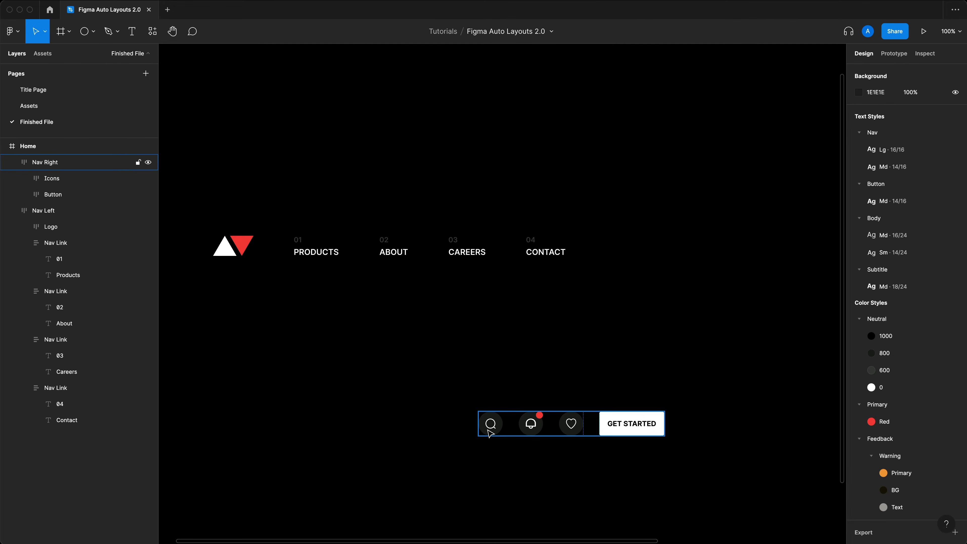
drag(490, 431, 654, 254)
click(605, 335)
scroll(603, 350, up, 2)
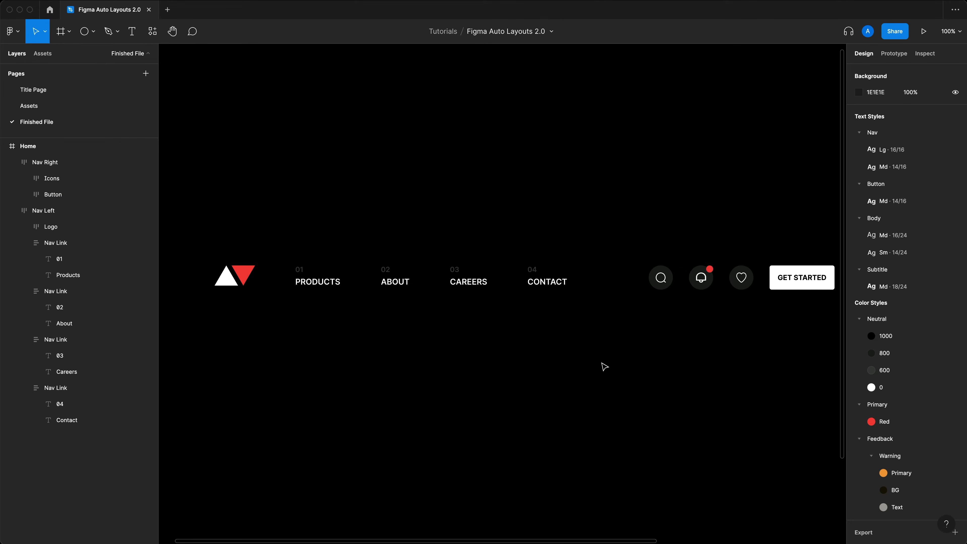
Step: Set the Home frame's fill color to 444
scroll(604, 366, down, 5)
drag(696, 294, 276, 375)
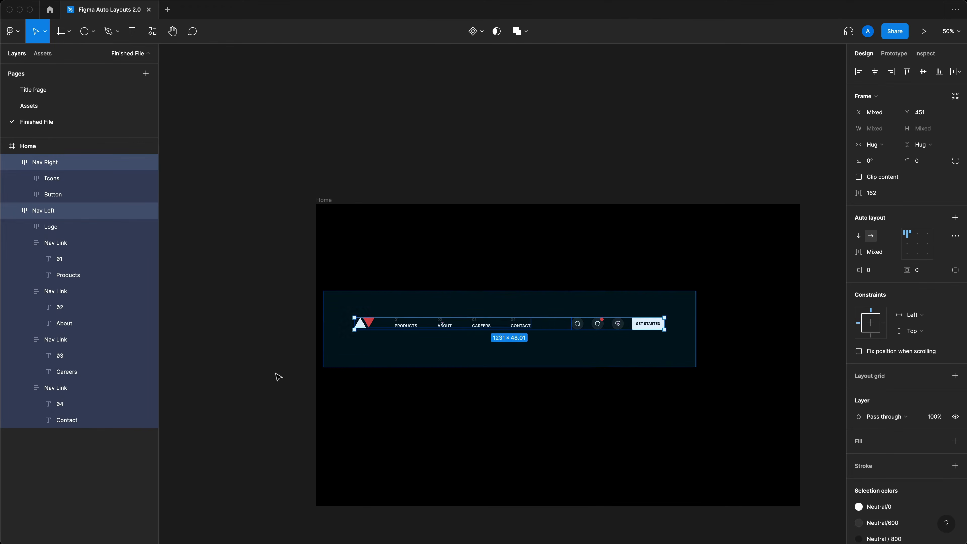
click(328, 186)
click(324, 200)
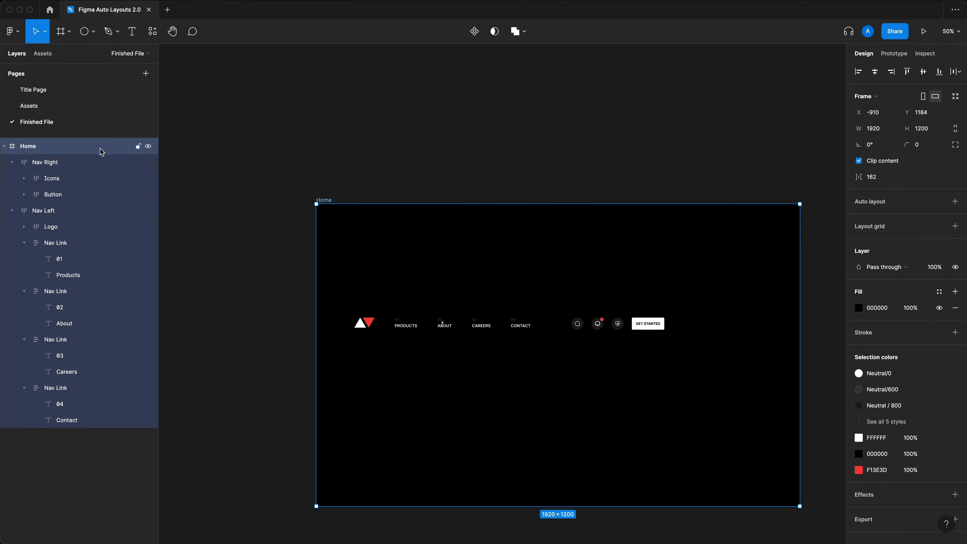
click(886, 310)
text(444)
key(Return)
click(593, 246)
key(super+plus)
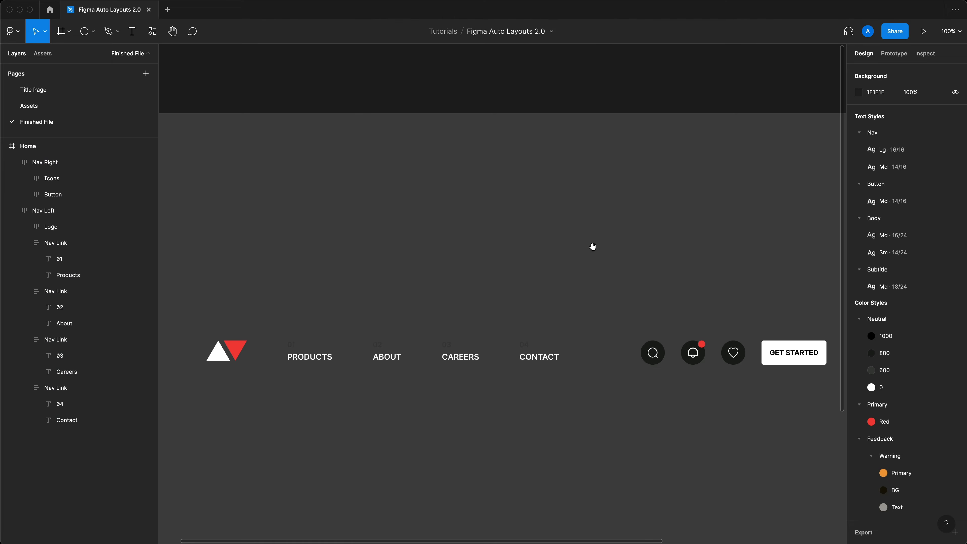
Step: Wrap Nav Left and Nav Right in one horizontal auto layout frame with its contents aligned left and vertically centered
scroll(661, 217, down, 1)
scroll(305, 269, down, 1)
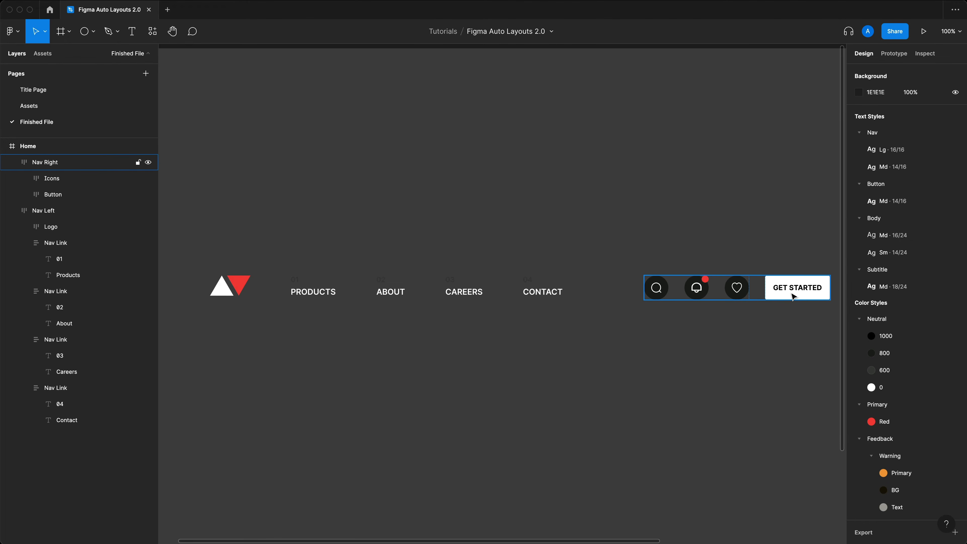
drag(794, 297, 757, 306)
drag(817, 337, 204, 208)
key(shift+a)
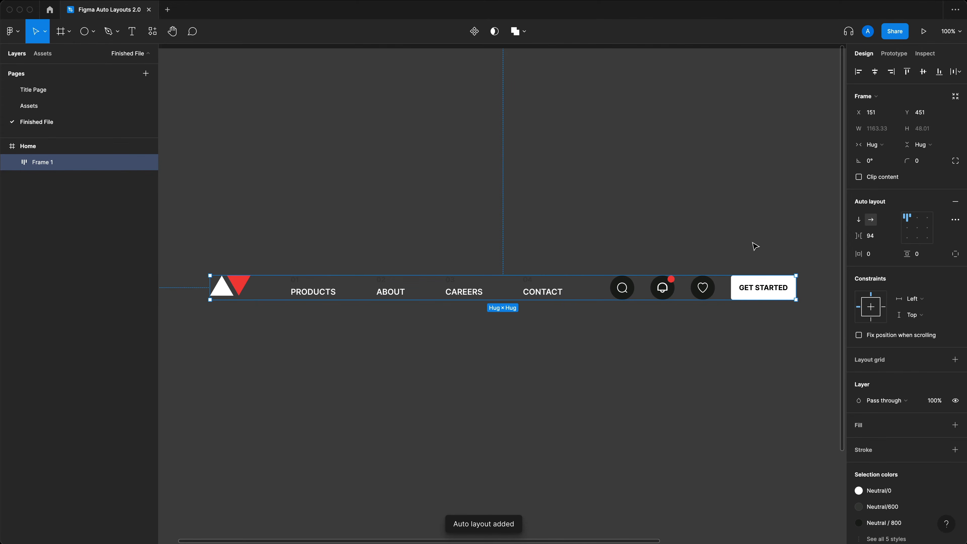
click(908, 229)
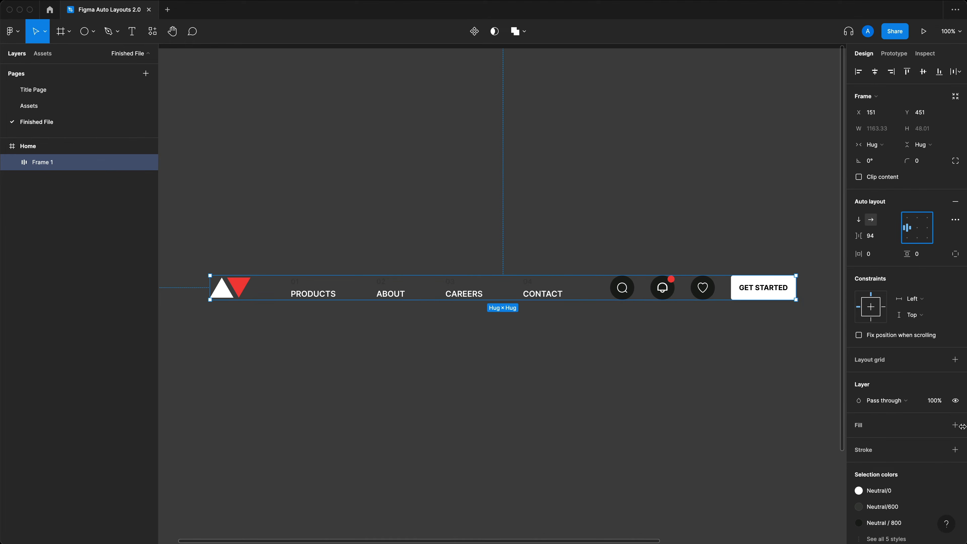
Step: Add a fill to the new auto layout frame using the Neutral/1000 color style
click(954, 425)
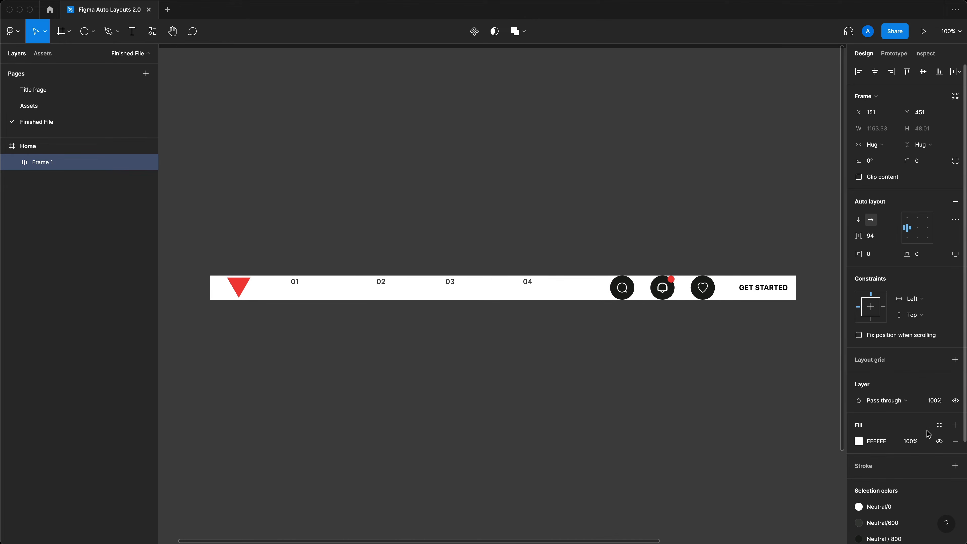
click(939, 425)
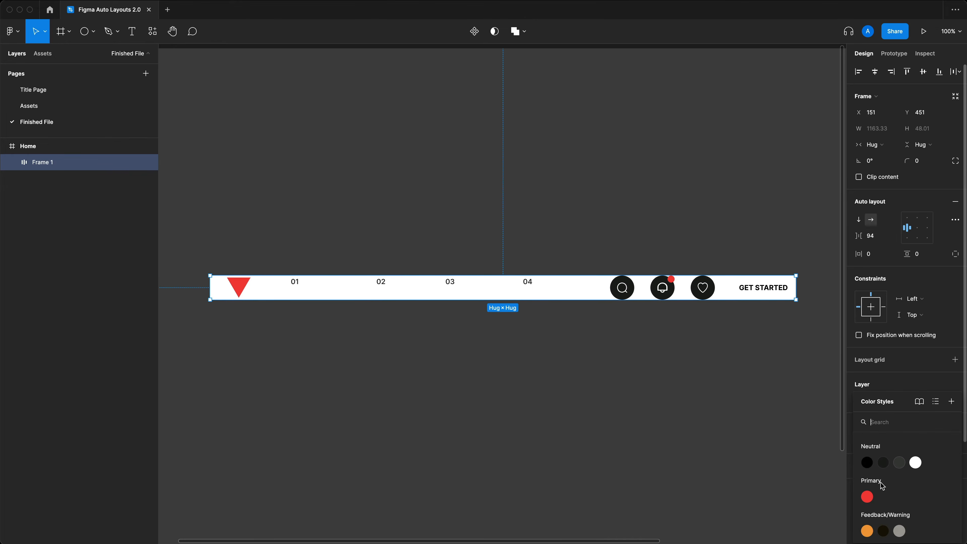
click(867, 462)
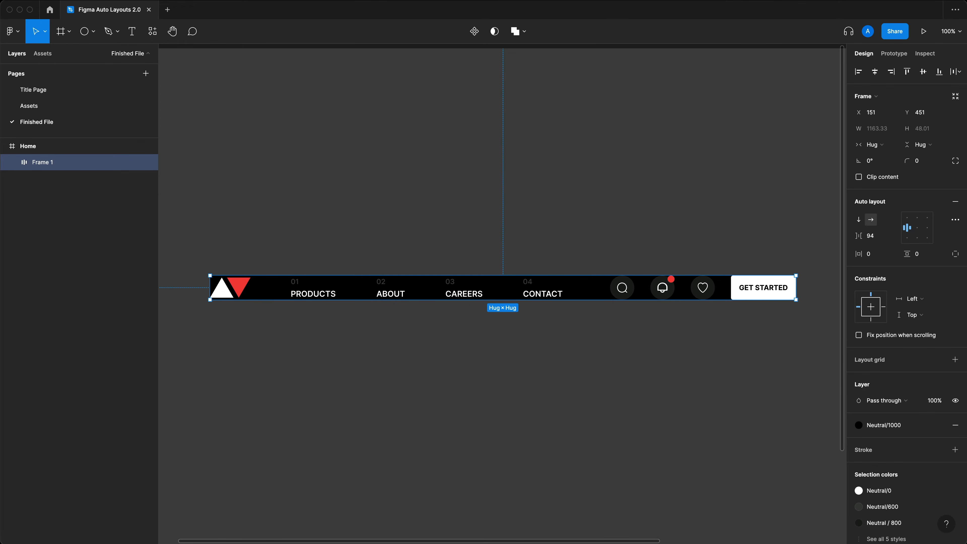
Step: Set the navigation frame's vertical padding to 24 and its horizontal padding to 64
scroll(280, 237, down, 1)
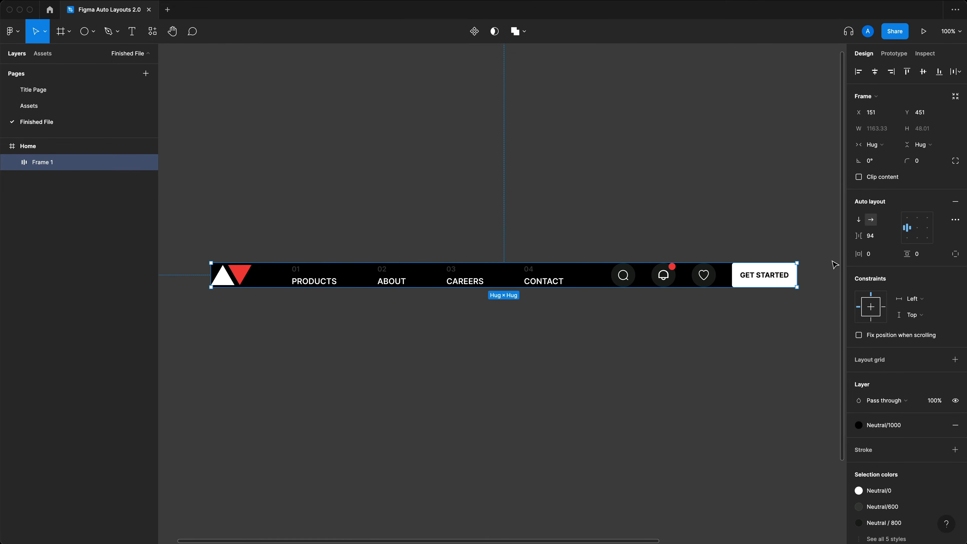
click(925, 260)
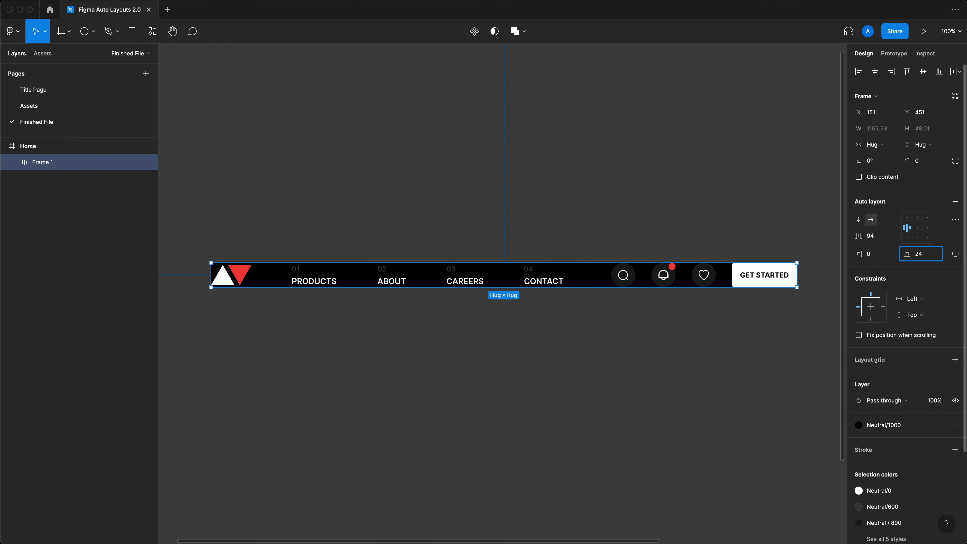
key(Return)
click(879, 256)
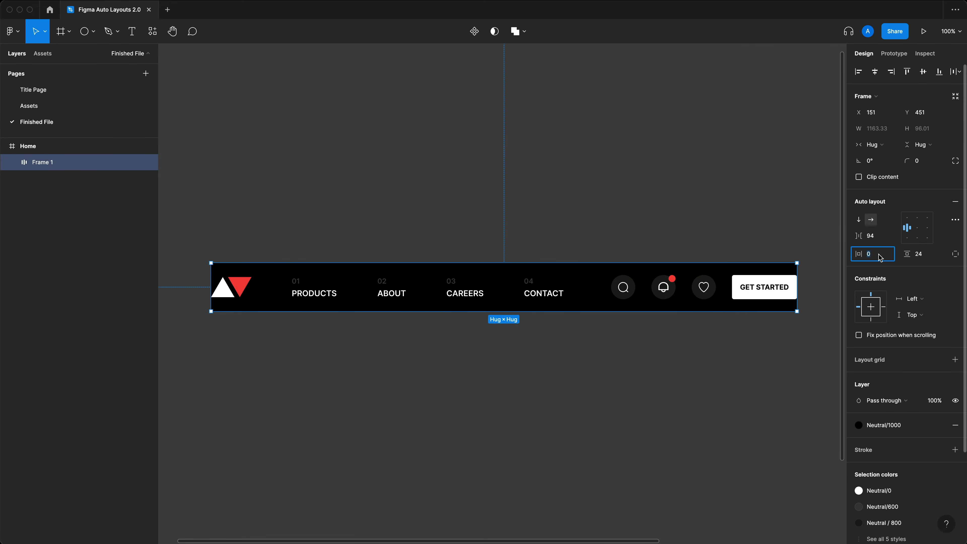
text(64)
key(Return)
Step: Move the navigation frame to about X 331, Y 251 in Home, try widening it to about 1427, and undo the resize
click(546, 218)
scroll(546, 217, right, 1)
key(super+minus)
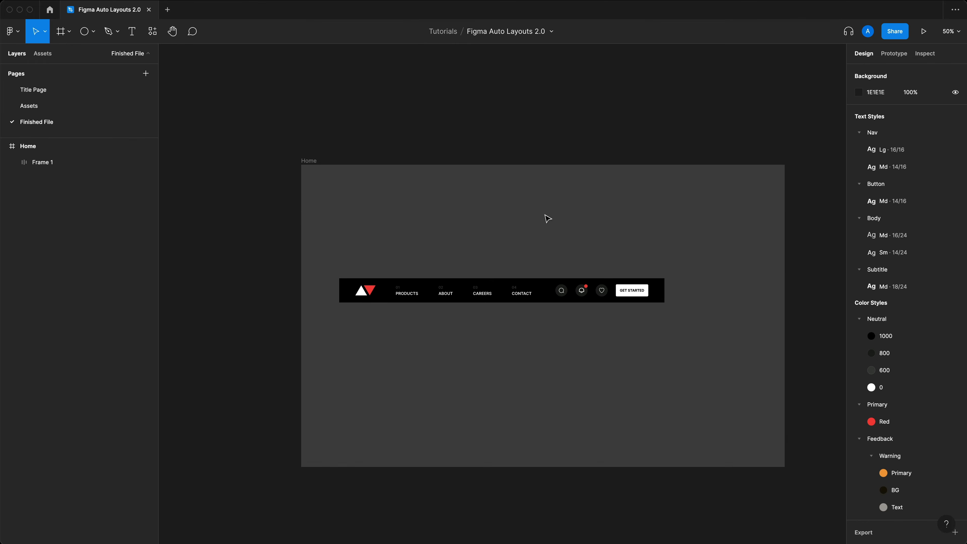
drag(529, 284, 574, 234)
drag(710, 240, 747, 240)
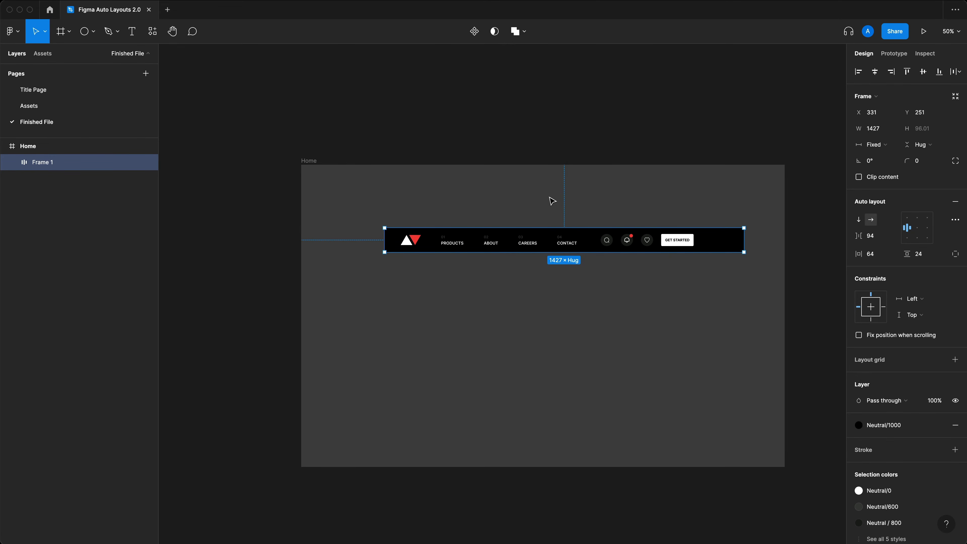
key(super+z)
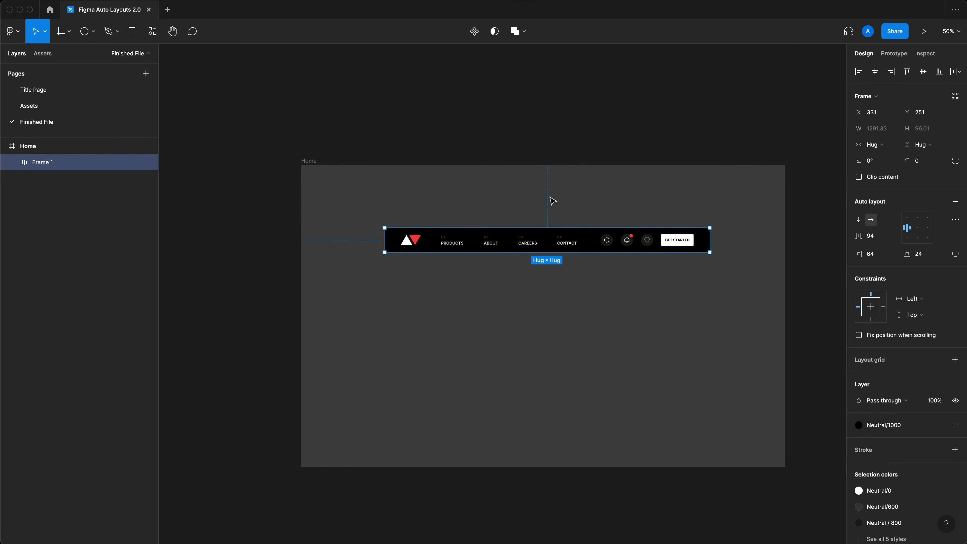
Step: Try smaller gaps of 0 and 8 between Nav Left and Nav Right
scroll(666, 235, up, 5)
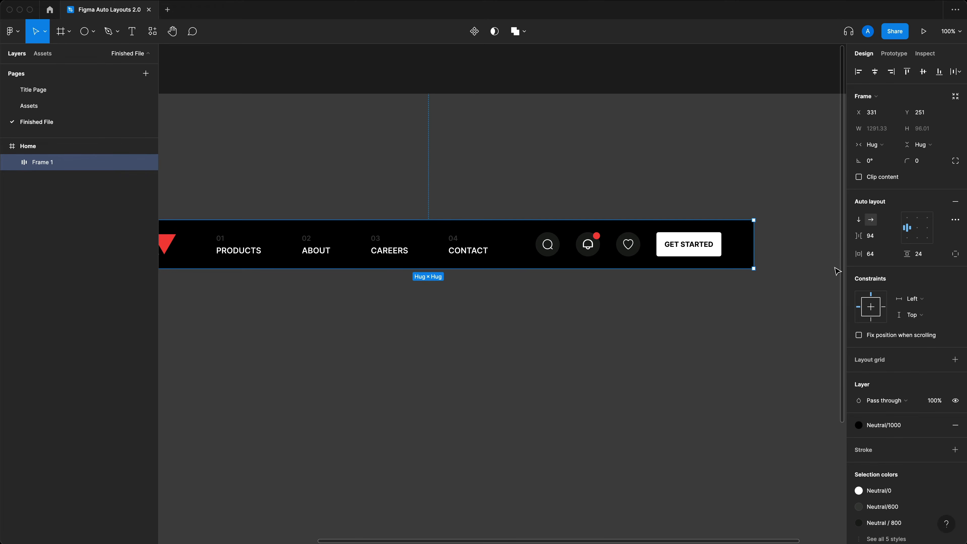
click(876, 237)
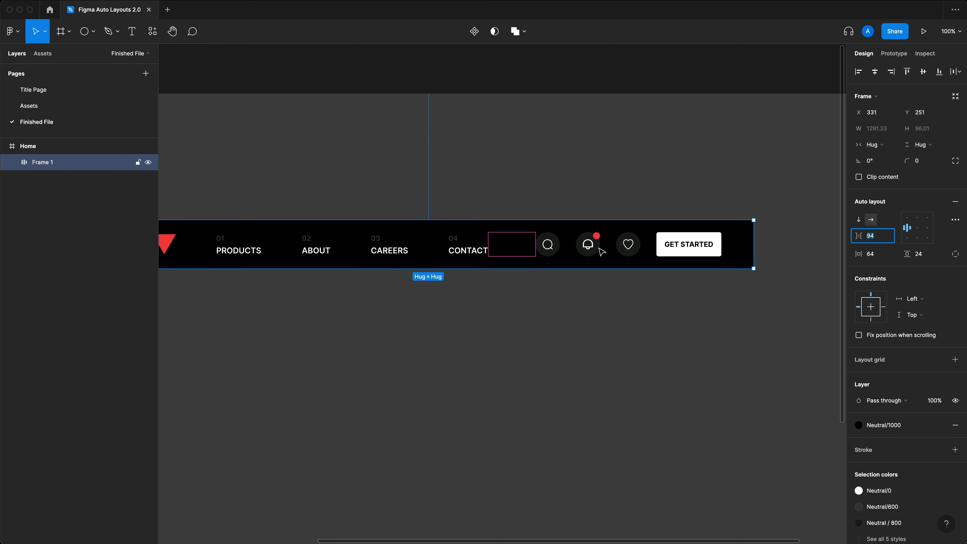
key(Return)
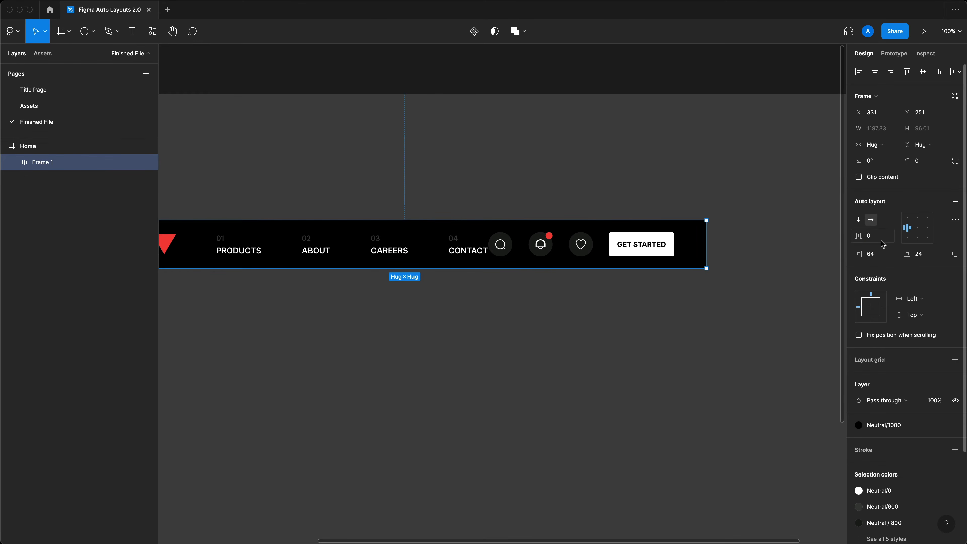
Step: Set the navigation frame's spacing mode to Space between and widen the frame to about 1461
click(956, 221)
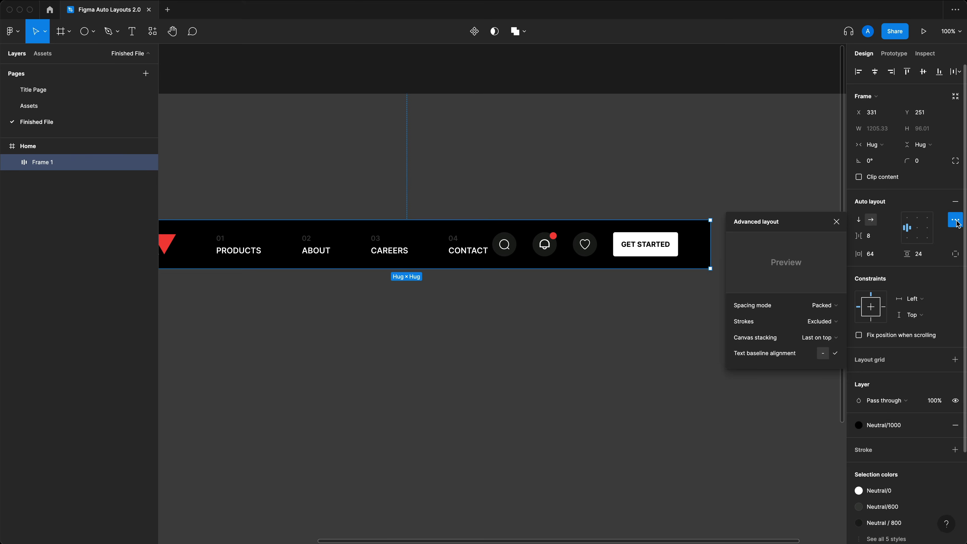
click(837, 308)
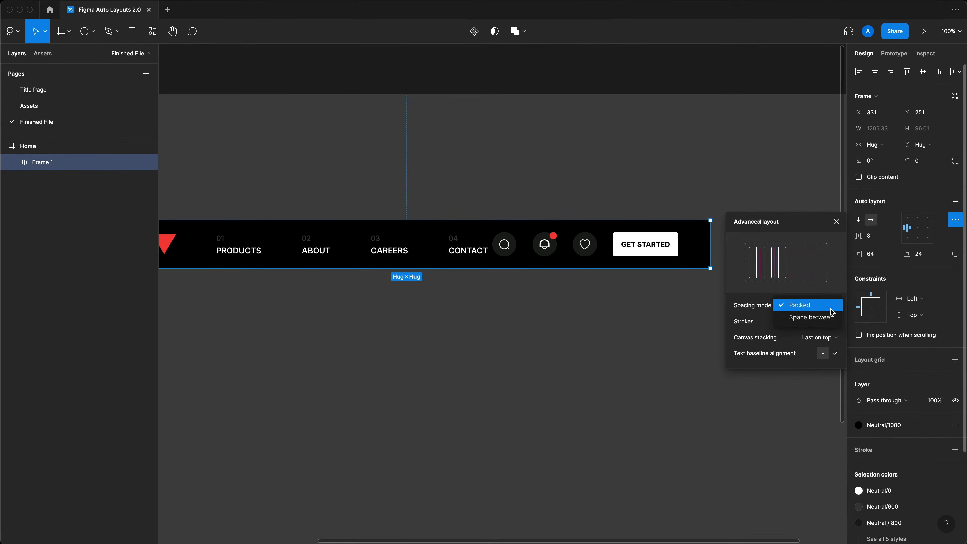
click(831, 317)
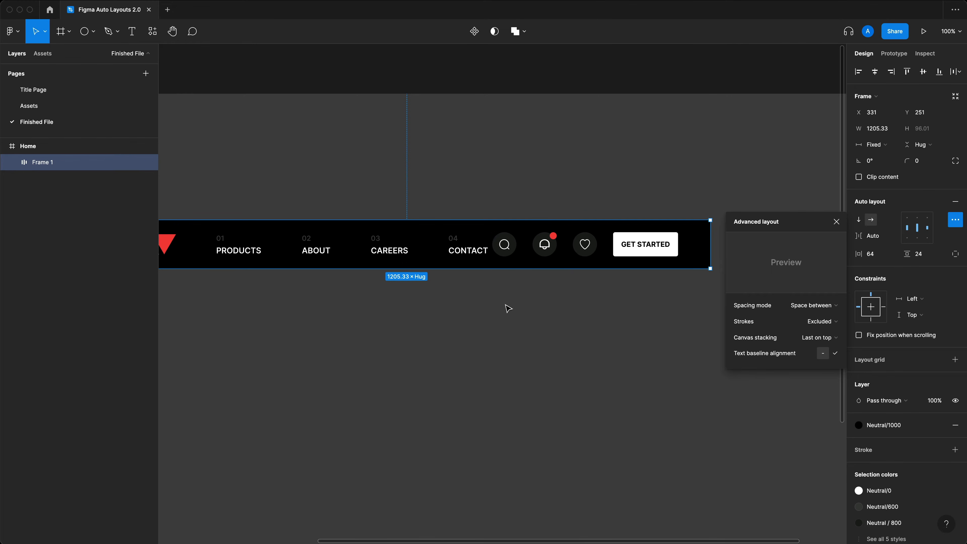
click(568, 313)
drag(710, 250, 819, 250)
key(super+minus)
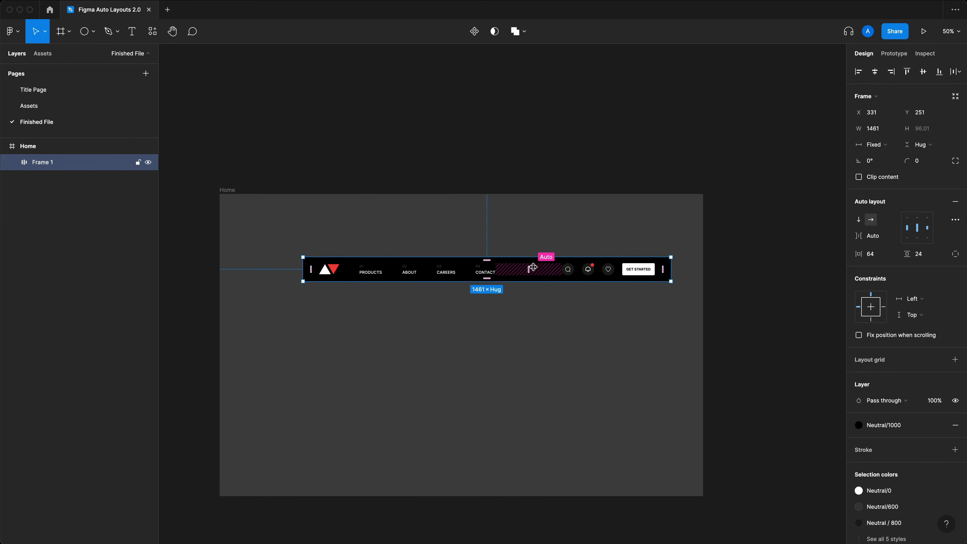
Step: Rename the outer navigation frame containing Nav Left and Nav Right as Nav
double_click(368, 259)
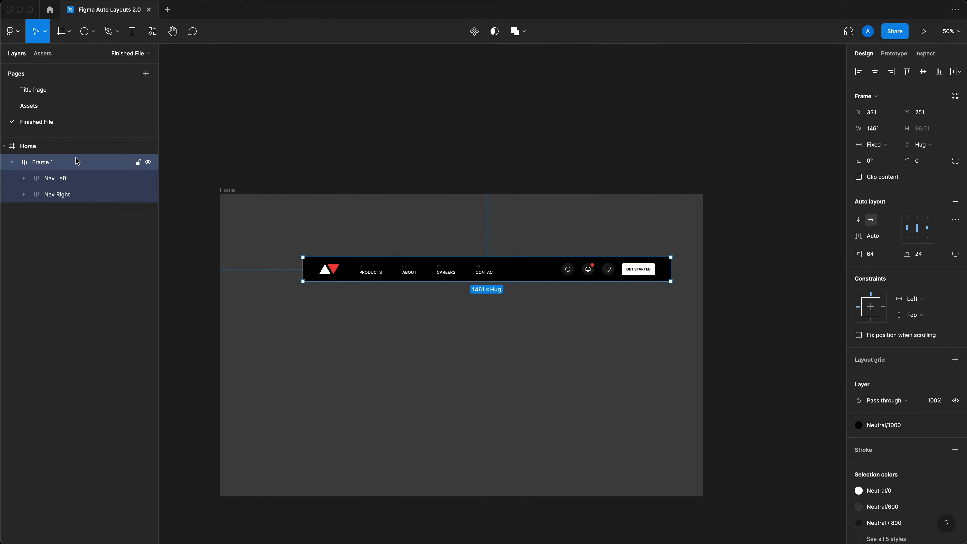
double_click(43, 162)
text(Nav)
key(Return)
Step: Align Nav with Home's left edge, stretch it to 1920 wide, and move it to the top of Home
mouse_move(529, 269)
drag(611, 274, 528, 269)
drag(592, 268, 703, 263)
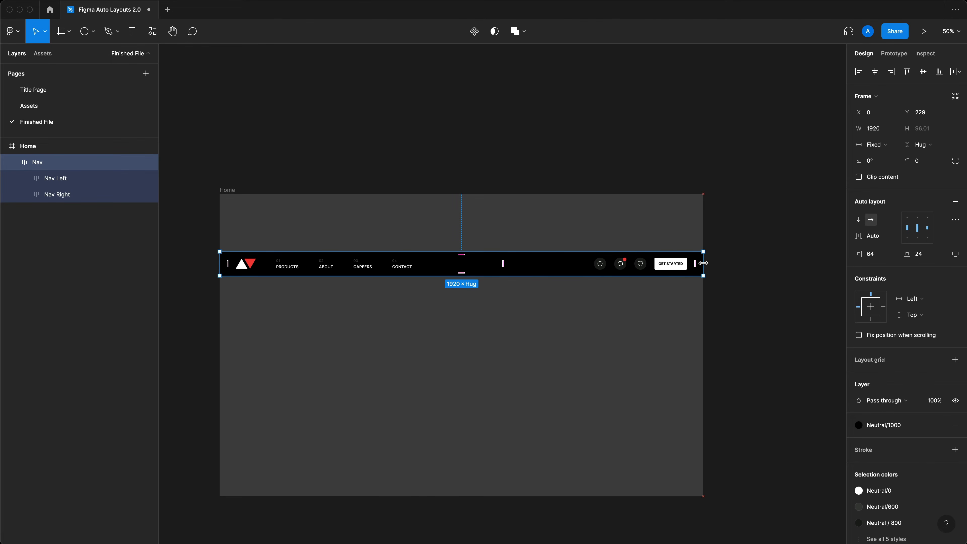
click(566, 320)
drag(452, 268, 450, 214)
click(195, 190)
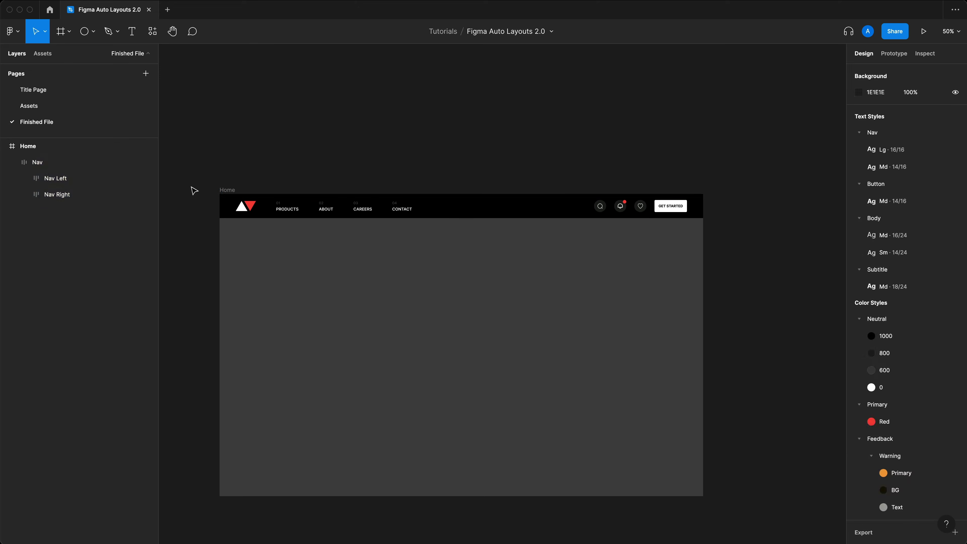
Step: Set the Home frame's fill color to 000
click(227, 189)
click(877, 291)
text(000)
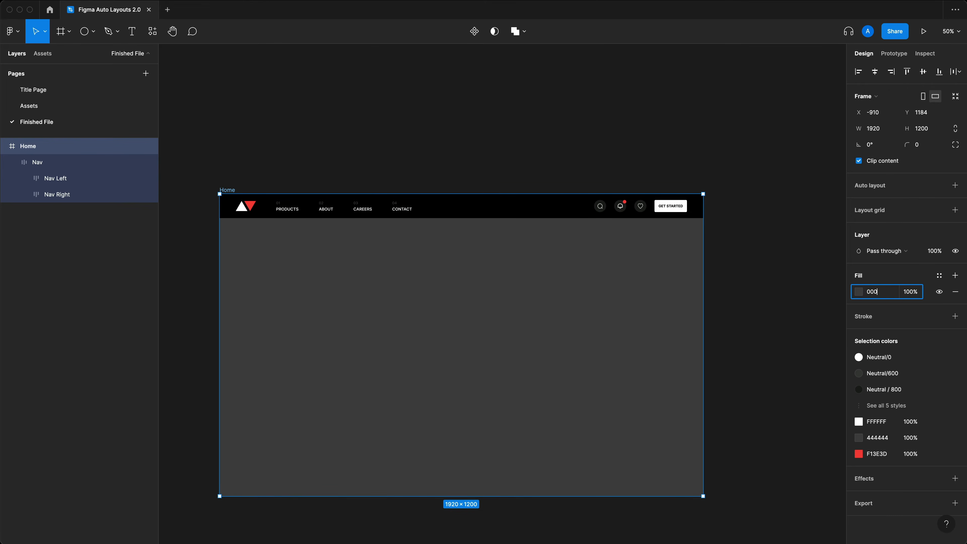
key(Return)
click(537, 179)
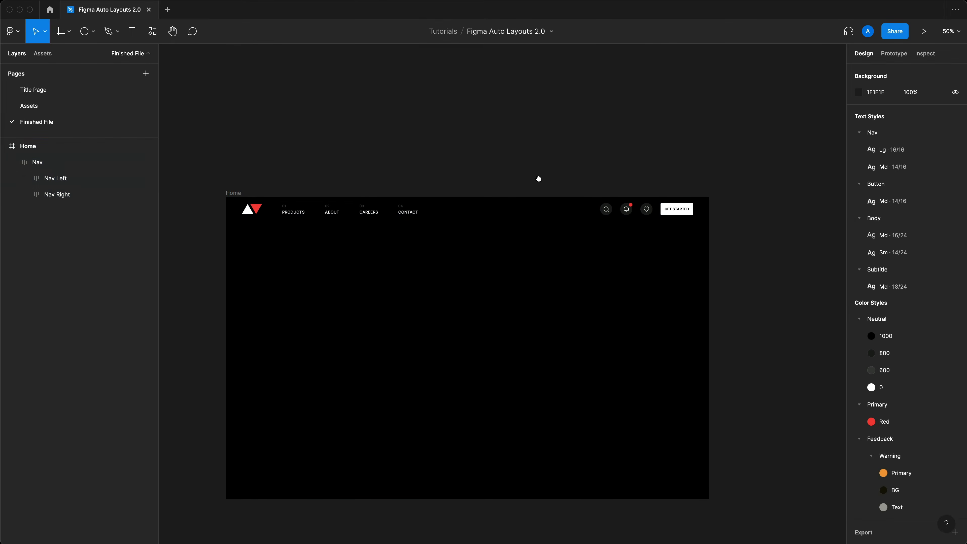
Step: Show the layout grids and narrow Nav from both sides to the outer grid columns, 1512 wide at X 204
scroll(559, 192, left, 3)
key(ctrl+g)
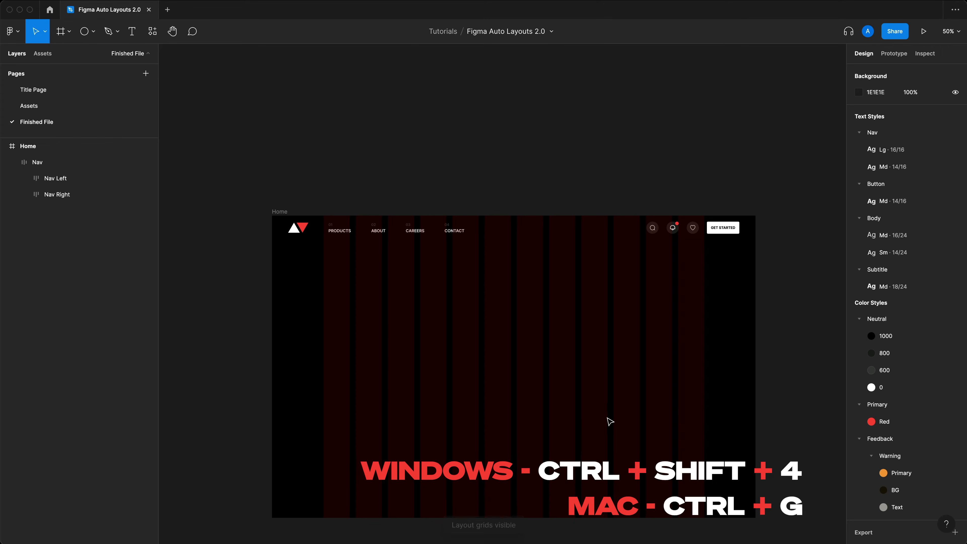
click(747, 235)
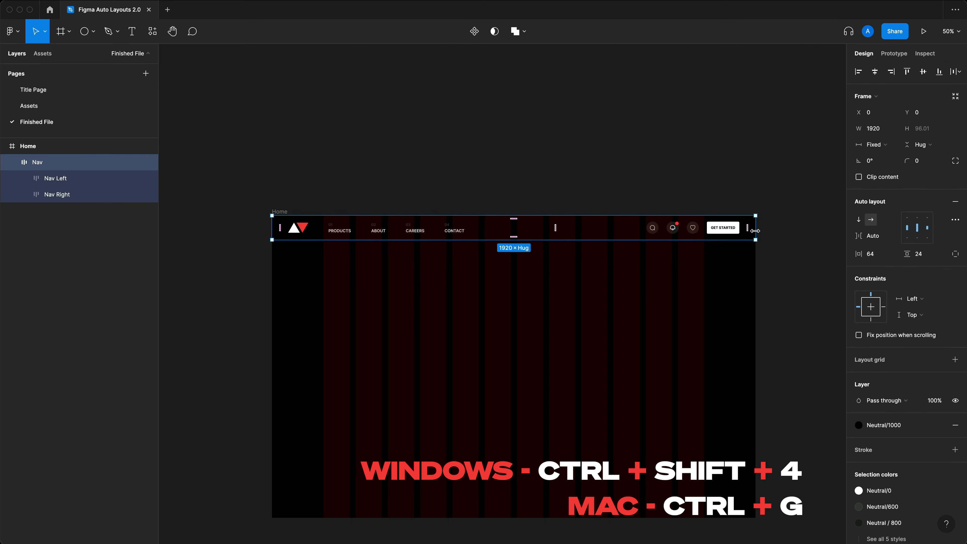
drag(753, 230, 703, 230)
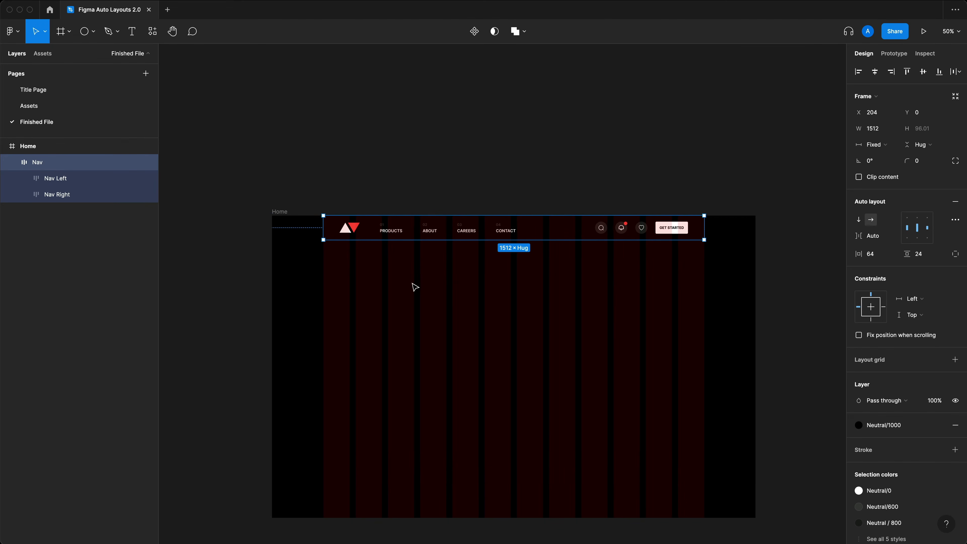
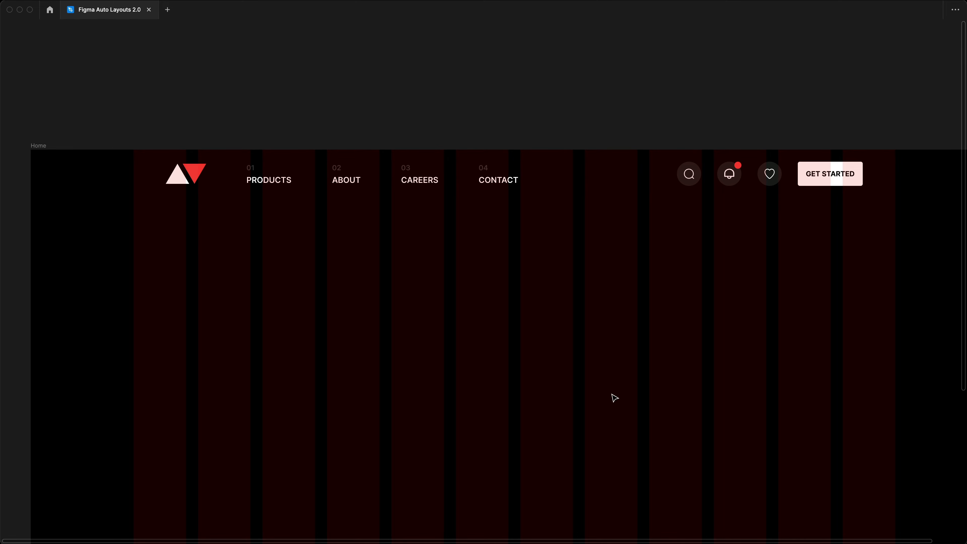
Step: Try narrowing Nav from its right edge to about 1371 wide, and undo the resize
click(875, 183)
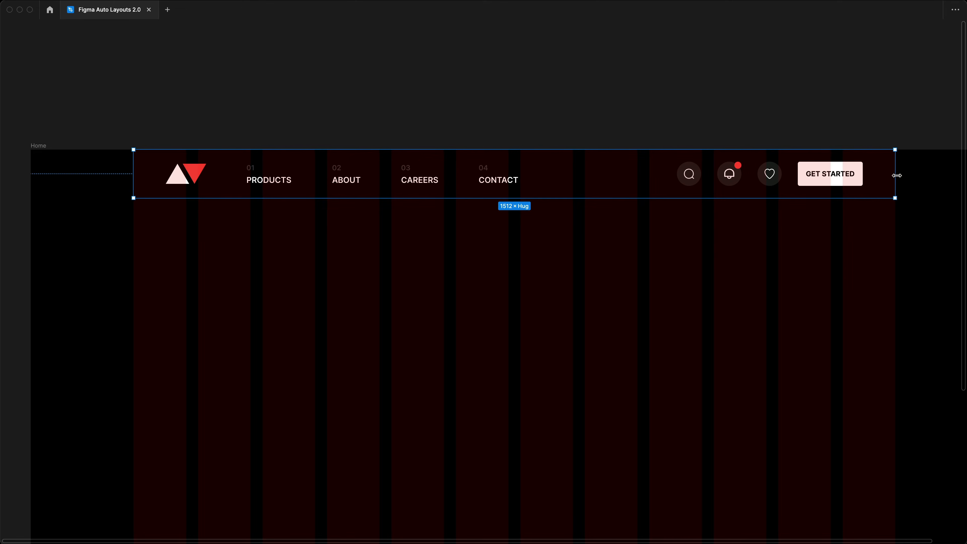
drag(896, 175, 823, 207)
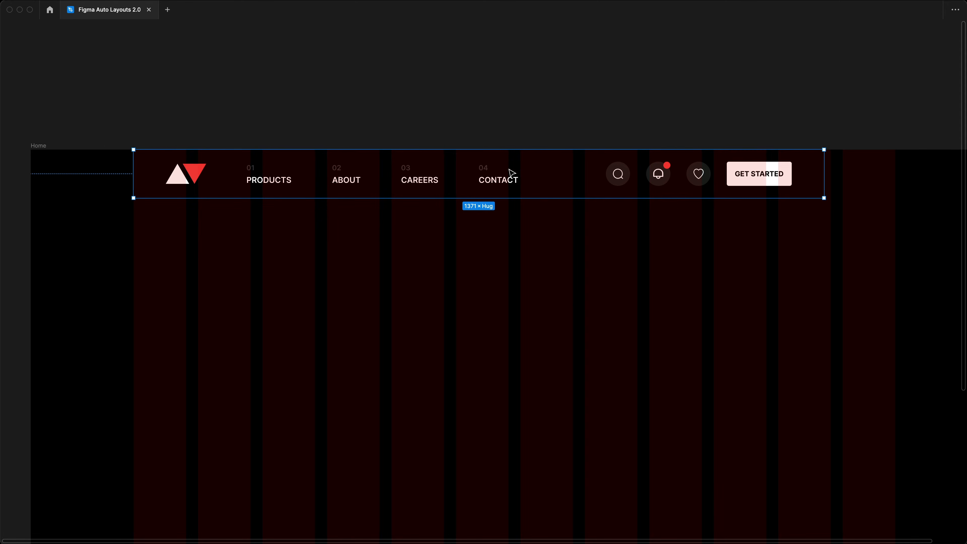
key(super+z)
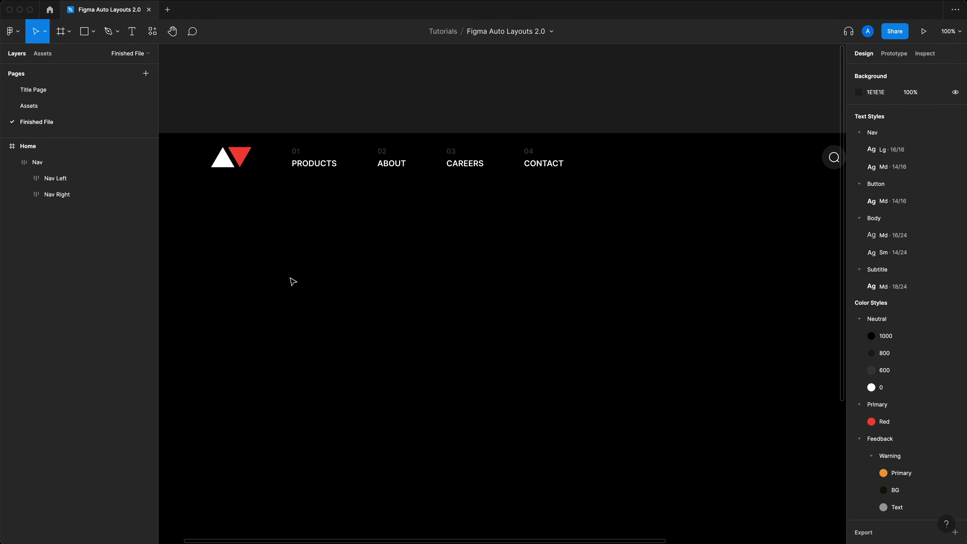
Step: Draw a rectangle in Home below the Products link and set its size to 48 by 48
key(r)
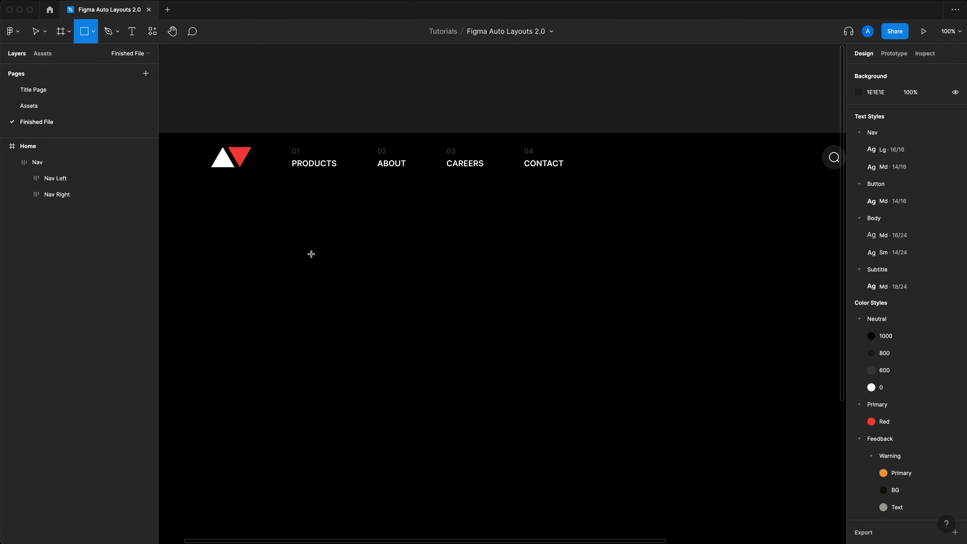
drag(310, 244, 342, 277)
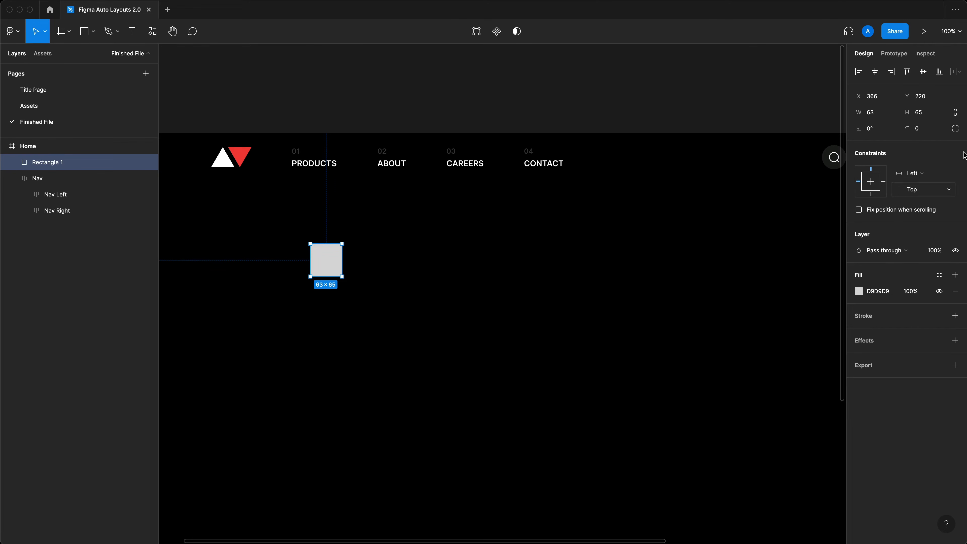
click(887, 115)
text(48)
key(Tab)
text(48)
key(Return)
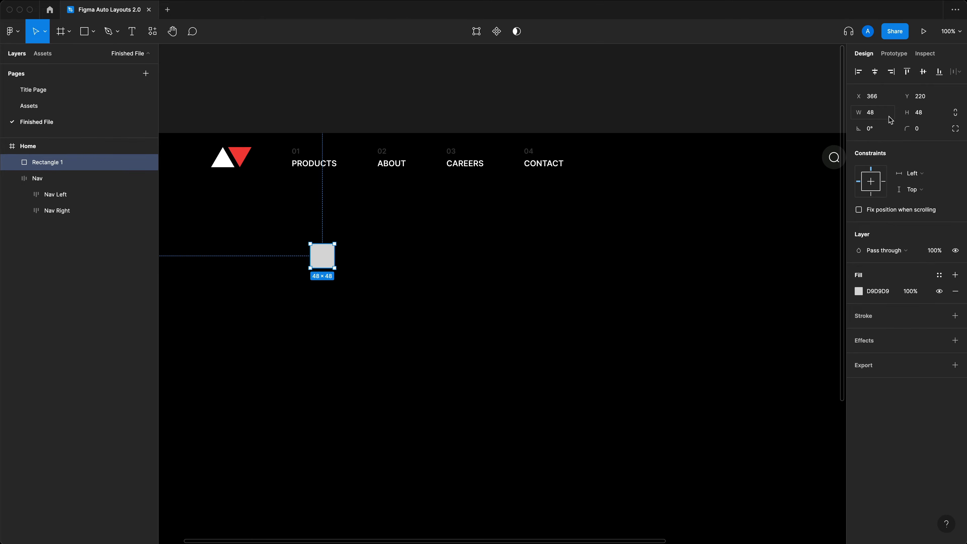
Step: Set the square's corner radius to 32
click(922, 131)
text(32)
key(Return)
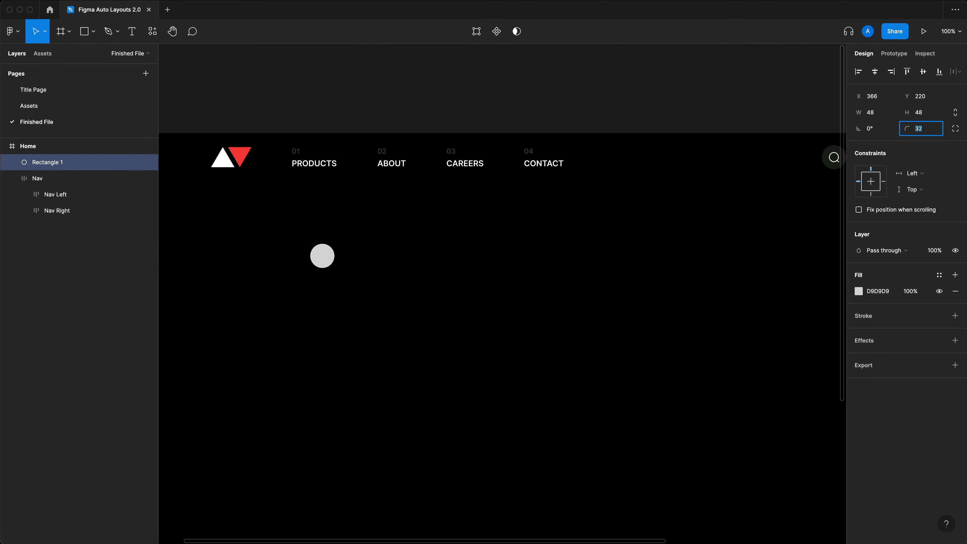
Step: Set the rounded square's corner radius to 48
text(40)
key(Return)
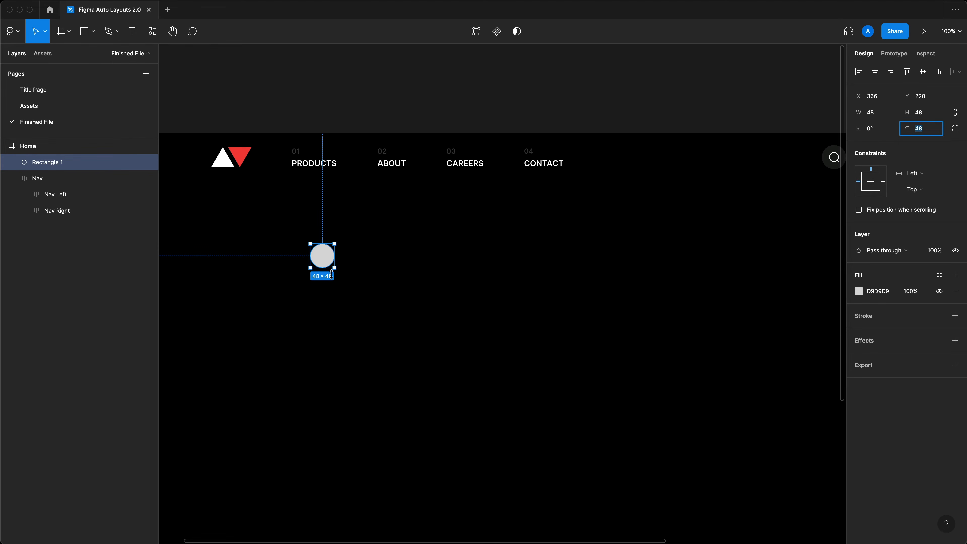
drag(334, 271, 352, 284)
key(super+z)
key(Escape)
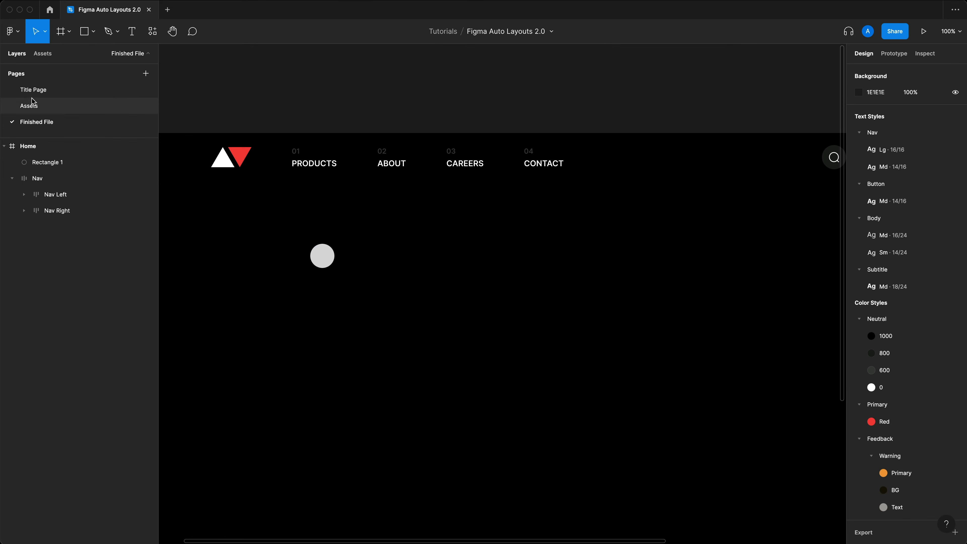
Step: Copy the five profile images from the Assets page and paste them onto the Finished File page
click(34, 107)
key(minus)
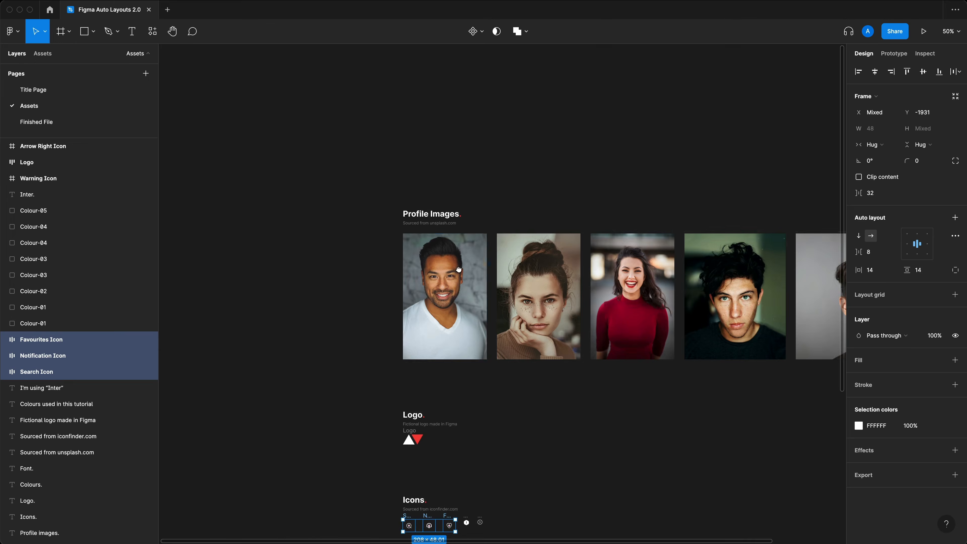
scroll(442, 263, right, 5)
drag(722, 395, 266, 264)
key(ctrl+c)
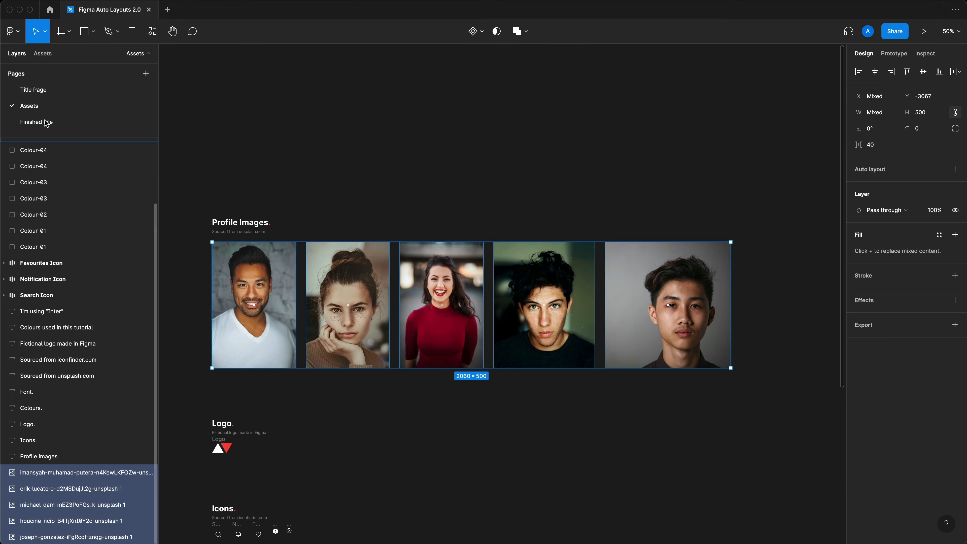
click(37, 122)
key(ctrl+v)
click(431, 133)
drag(393, 141, 581, 183)
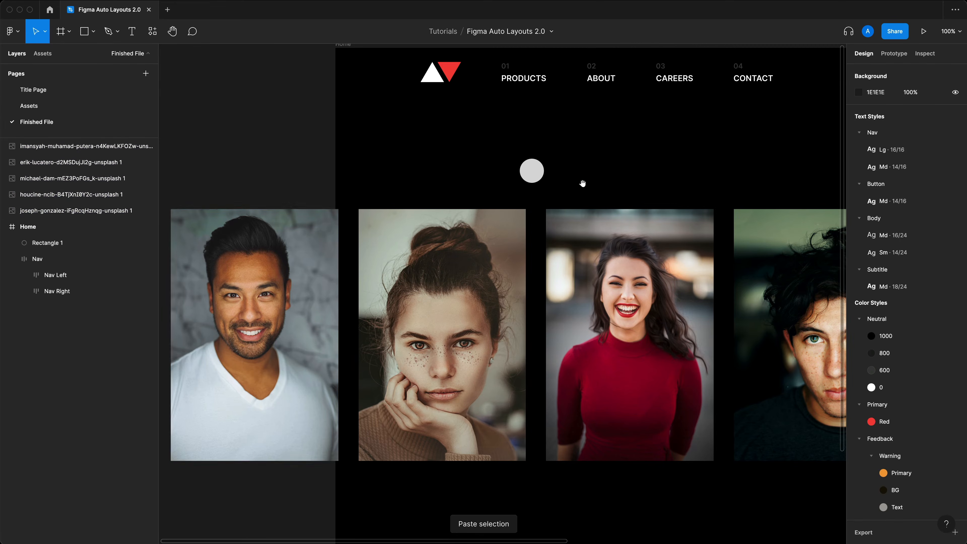
Step: Copy the properties of the white-shirt portrait and paste them onto the 48 by 48 circle in Home
click(275, 270)
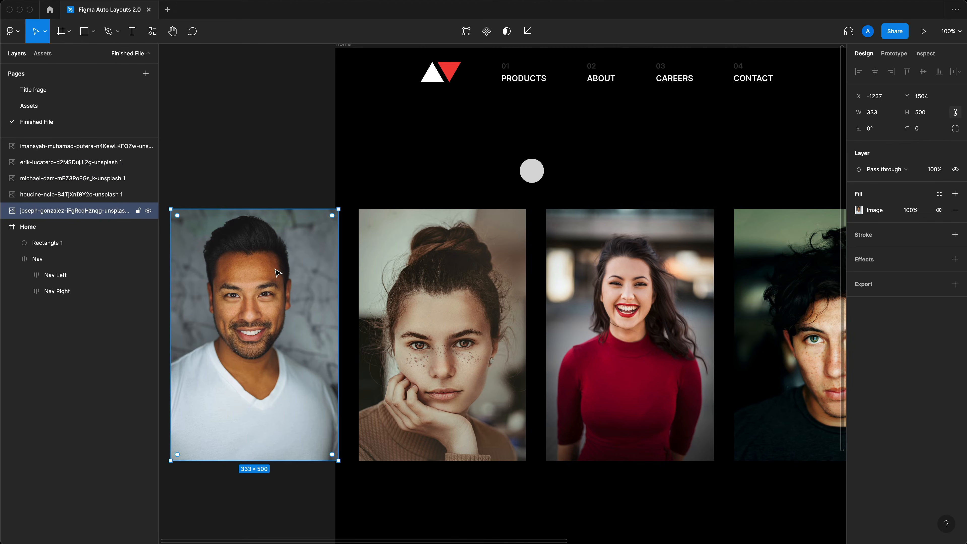
right_click(251, 236)
mouse_move(297, 282)
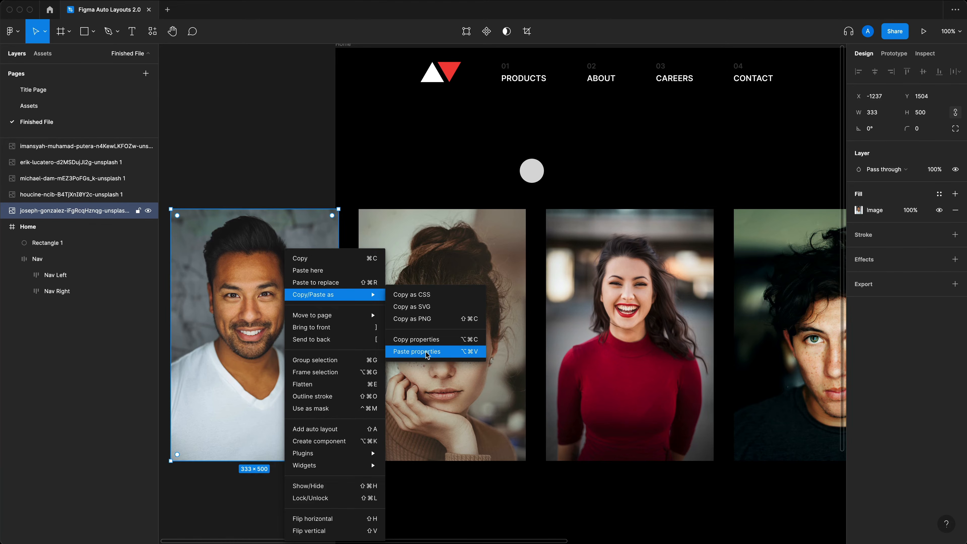
click(450, 339)
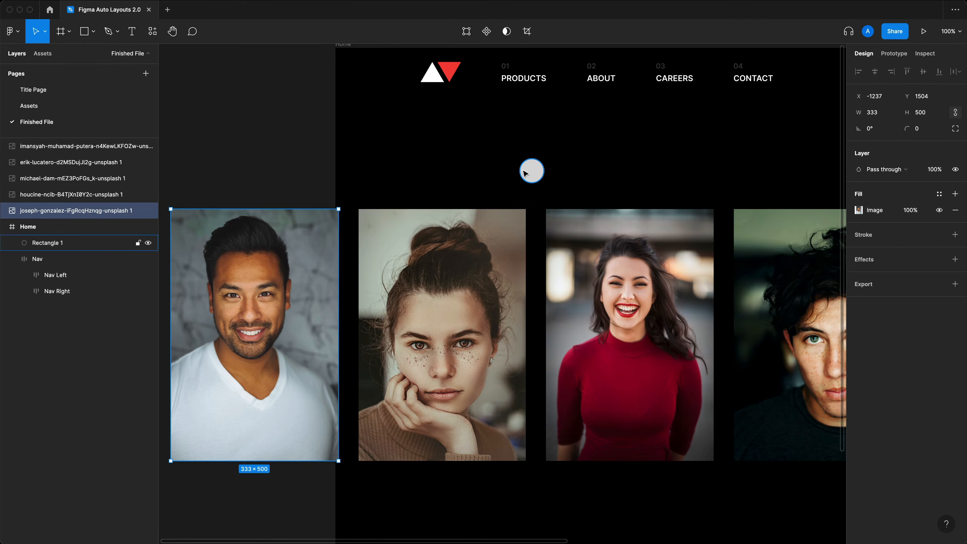
click(530, 172)
right_click(529, 172)
mouse_move(559, 213)
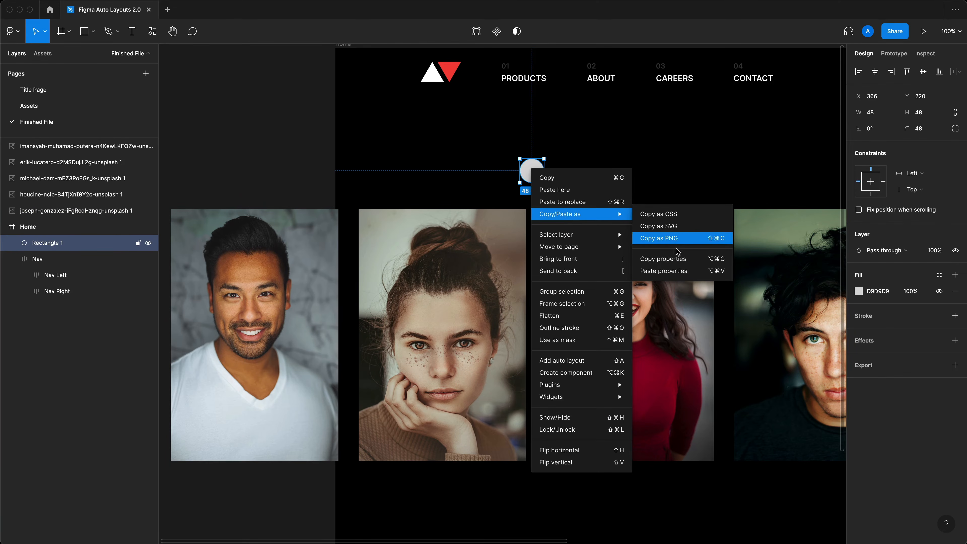
click(671, 270)
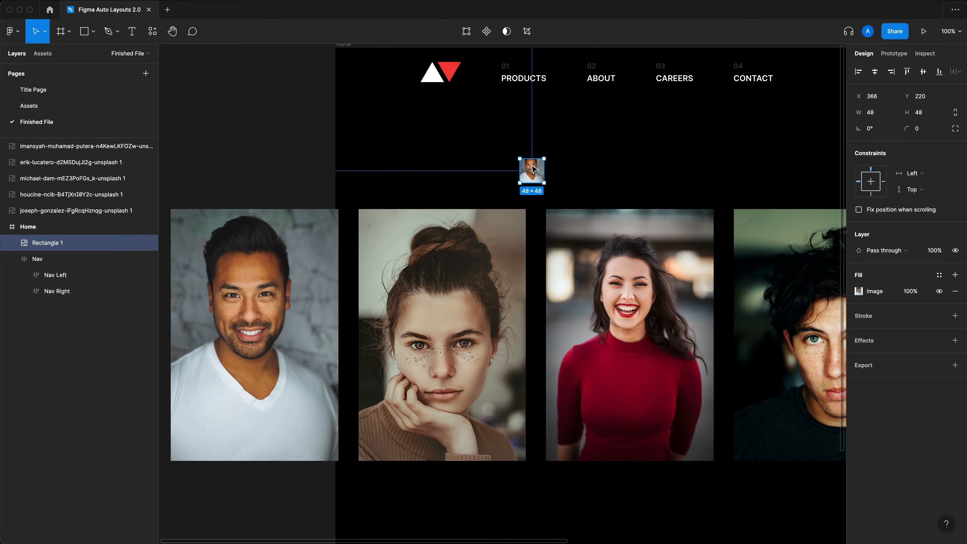
key(Escape)
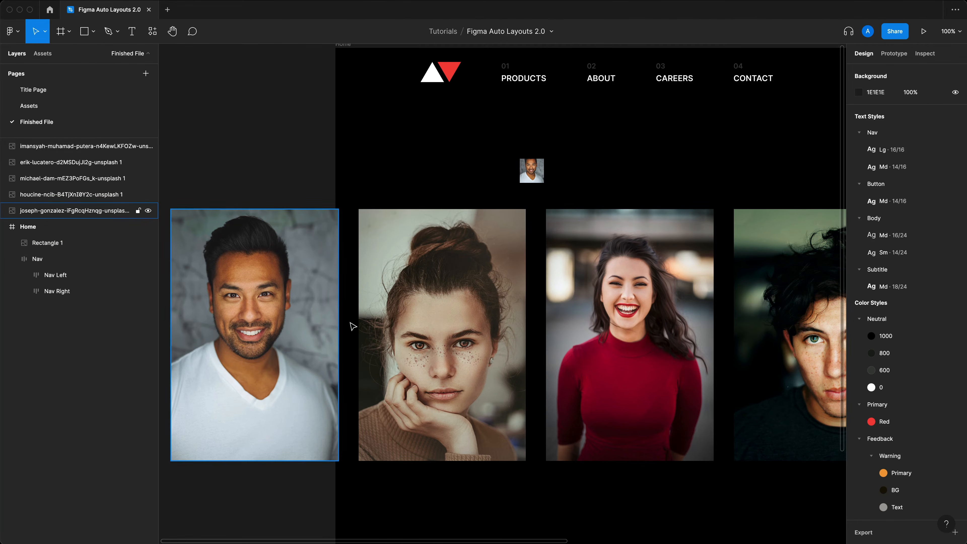
Step: Set the corner radius of the image-filled square to 32 and increase it to 40
click(532, 170)
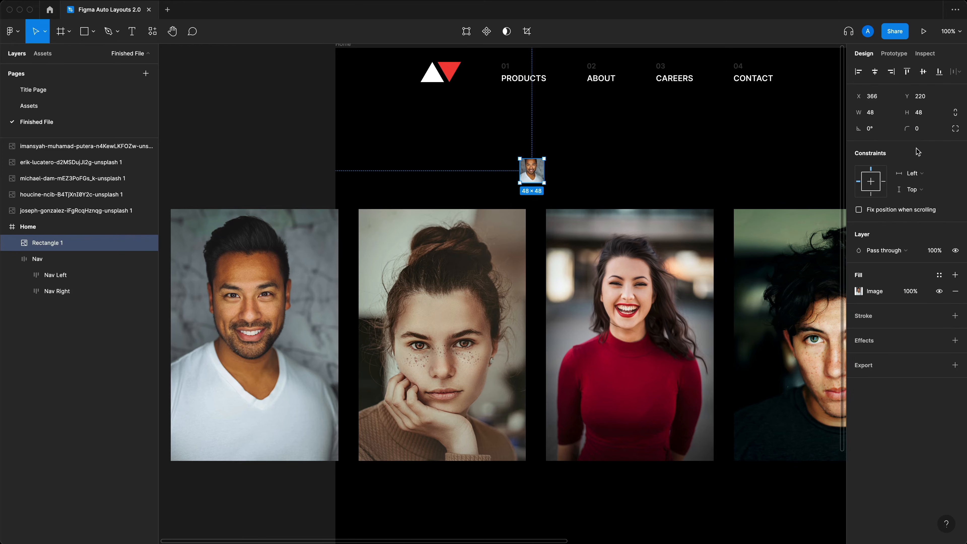
click(924, 129)
text(32)
key(Return)
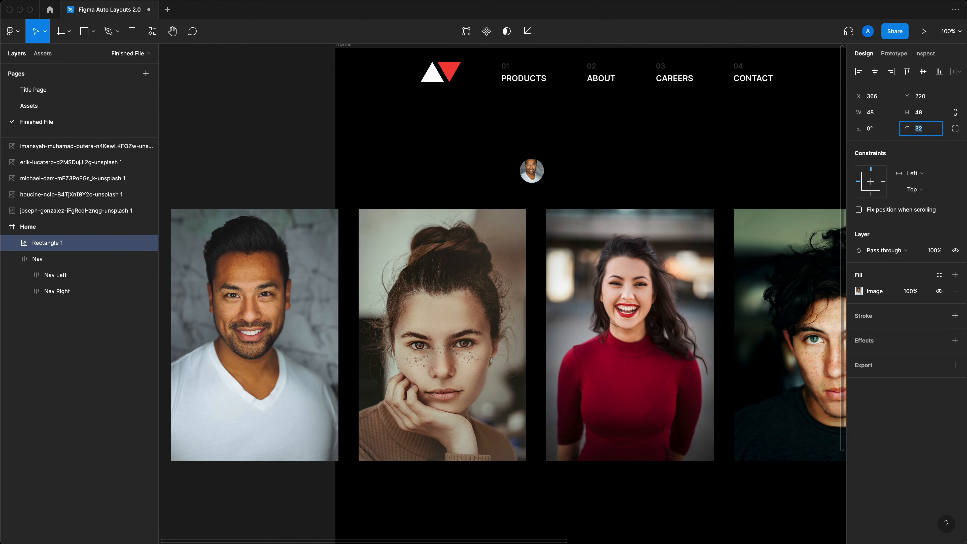
click(602, 171)
drag(565, 158, 556, 182)
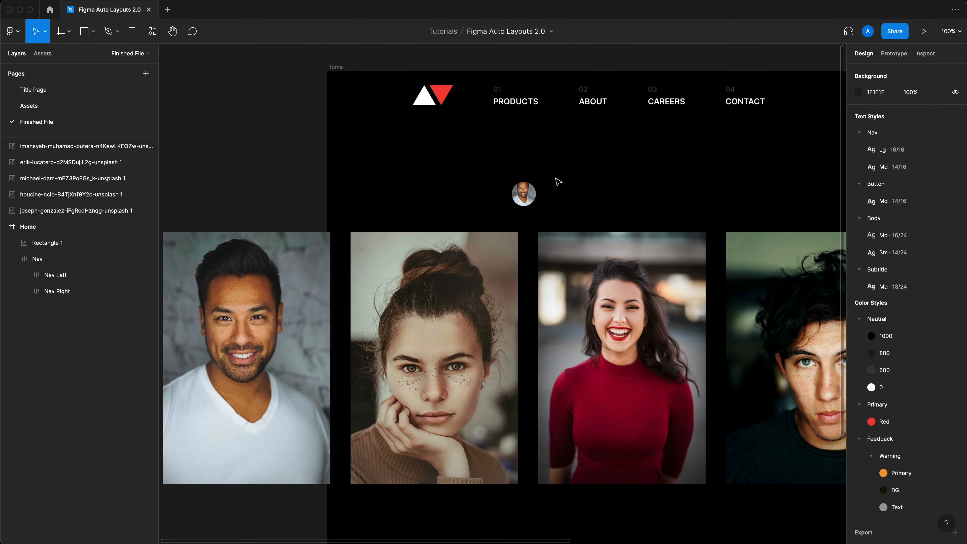
Step: Shift the photo down within the avatar's image crop so that the whole head sits inside the circle
key(super+plus)
key(super+plus)
scroll(554, 177, up, 10)
click(565, 293)
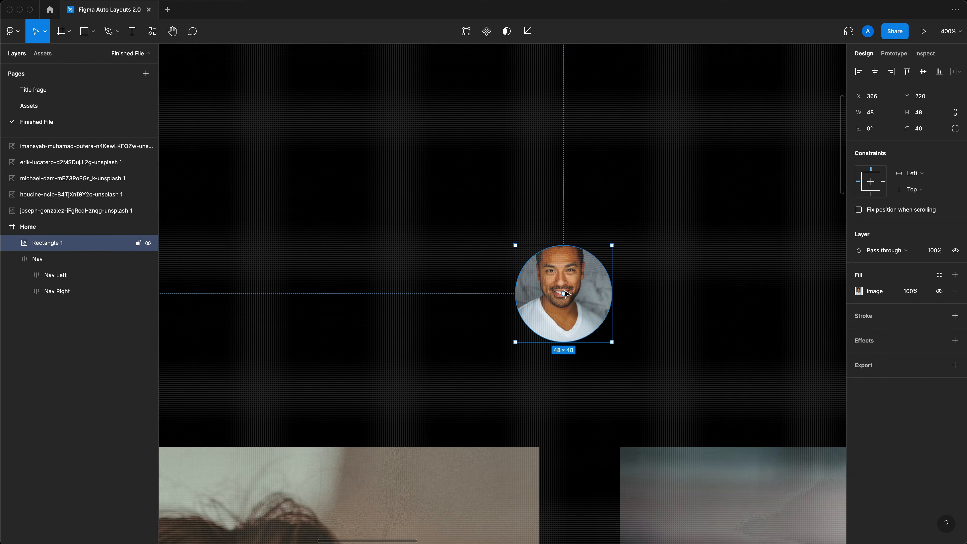
double_click(592, 285)
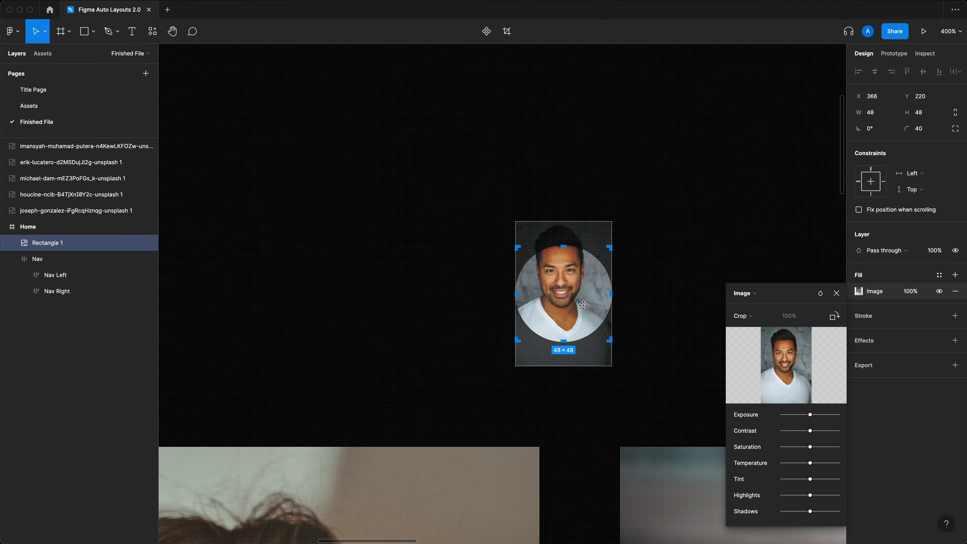
key(Escape)
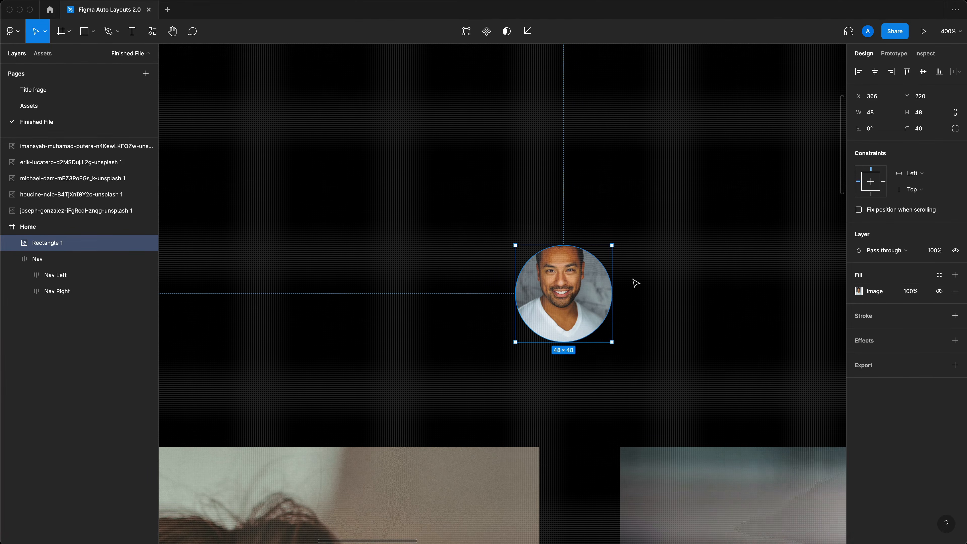
click(859, 294)
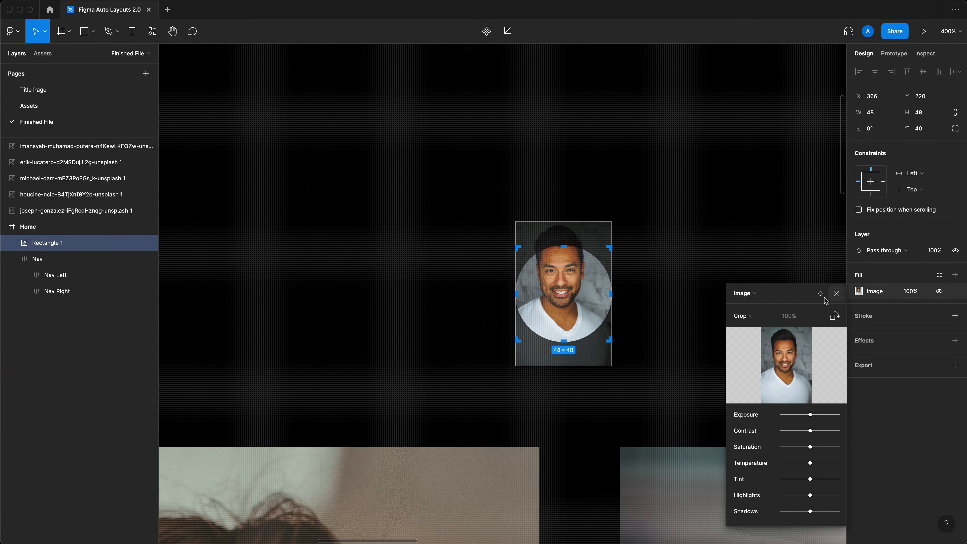
click(756, 317)
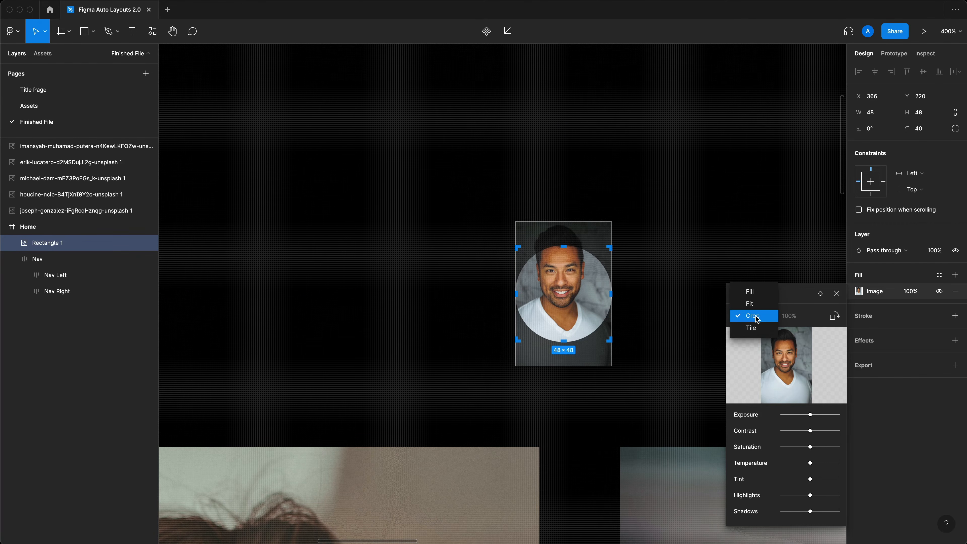
click(610, 274)
drag(581, 283, 580, 306)
key(Escape)
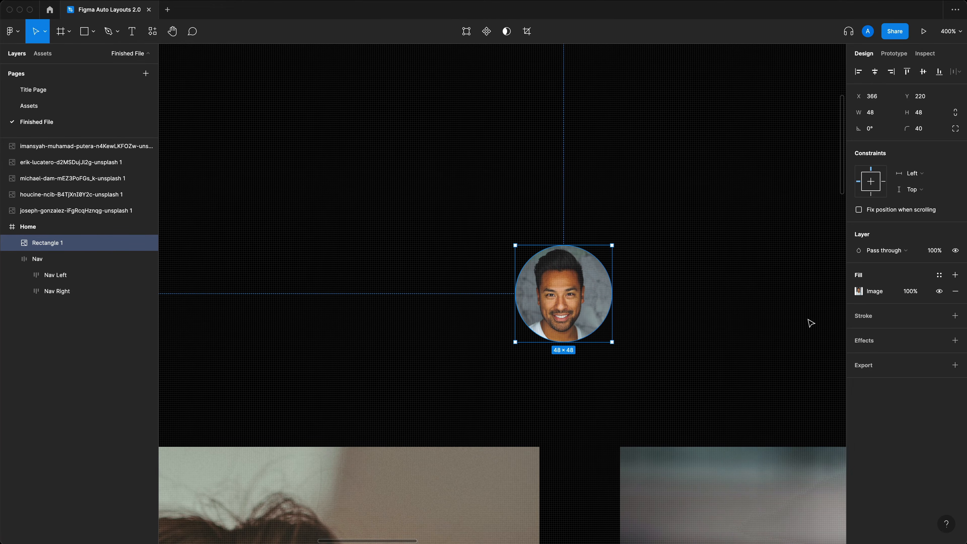
Step: Add an inside stroke of weight 2 to the avatar and apply the Primary/Red color style to it
click(954, 317)
click(917, 348)
text(2)
key(Return)
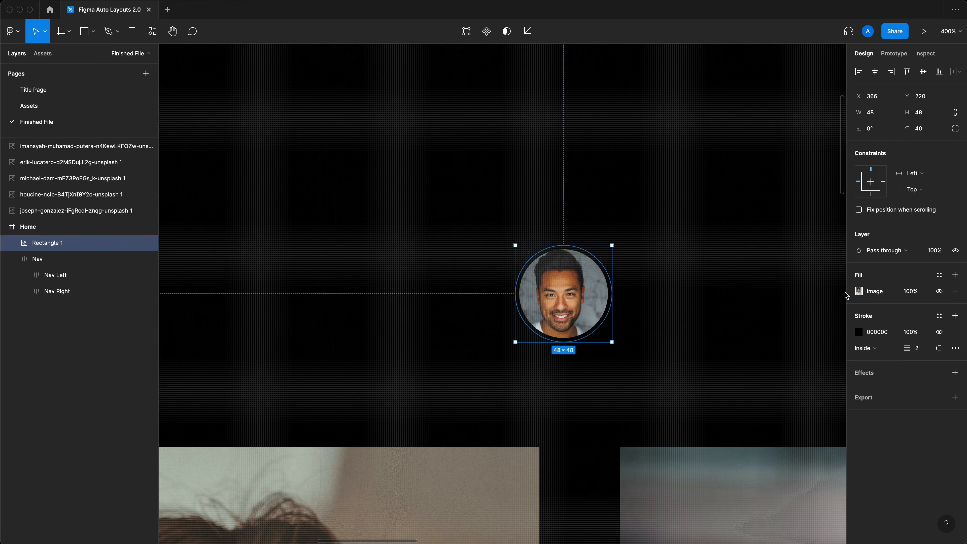
click(939, 316)
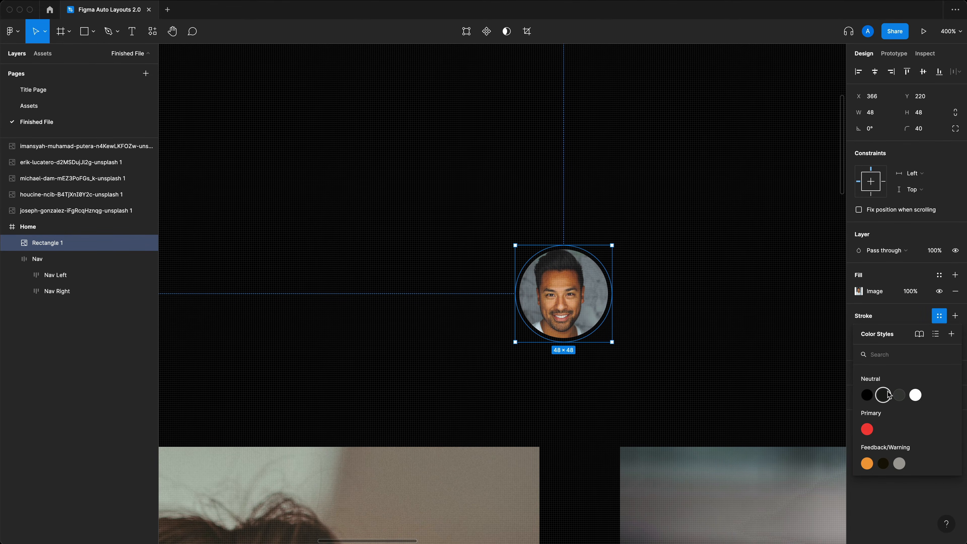
click(867, 429)
key(Escape)
key(Escape)
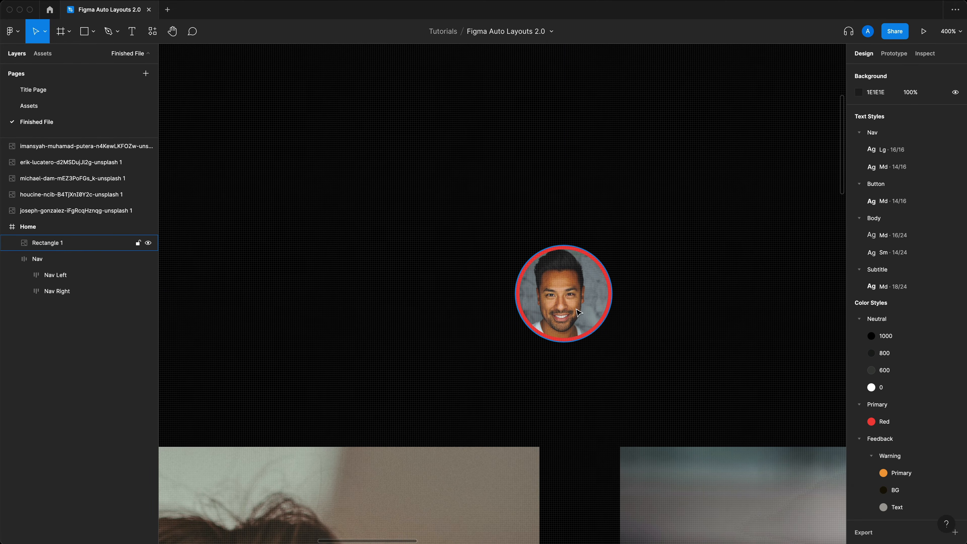
Step: Duplicate the avatar into a horizontal row of five spaced 16 apart, each with a different profile image
key(minus)
key(minus)
drag(670, 289, 390, 252)
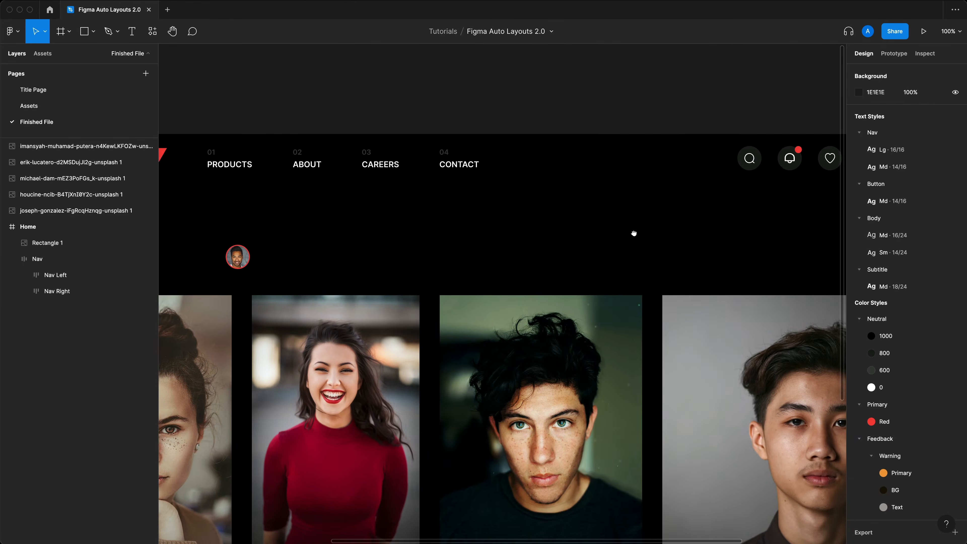
drag(804, 223, 953, 202)
click(386, 236)
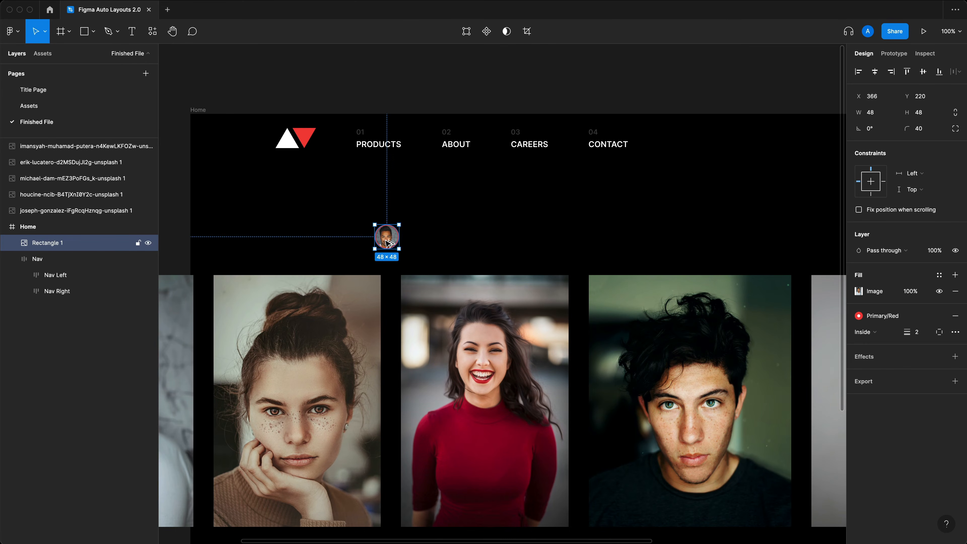
drag(387, 237, 418, 237)
key(super+d)
key(super+d)
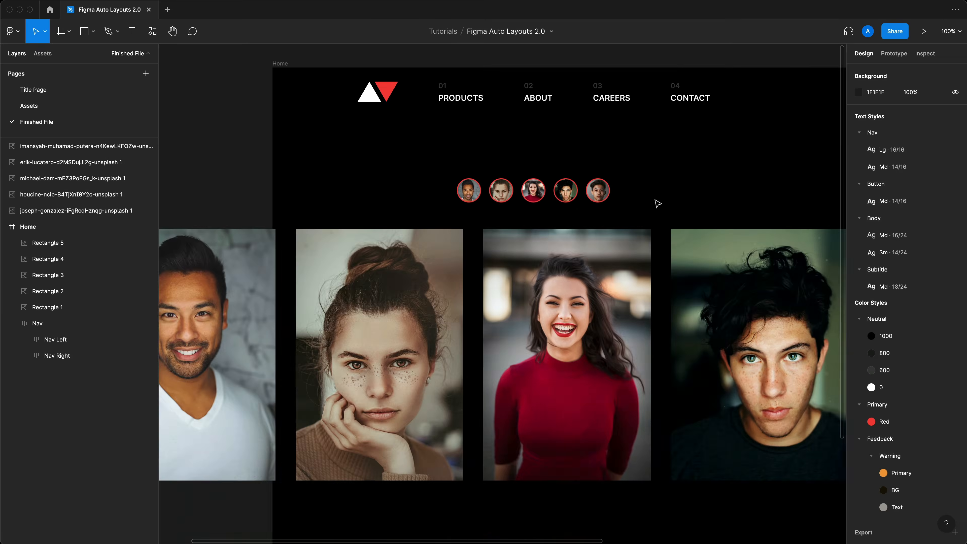
Step: Delete the five large profile images below the avatar row
key(minus)
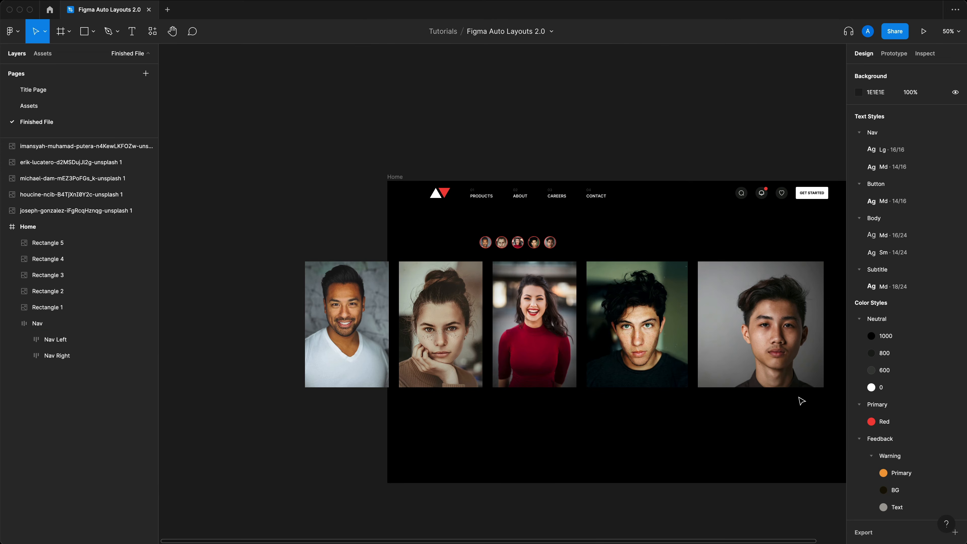
drag(793, 416, 292, 351)
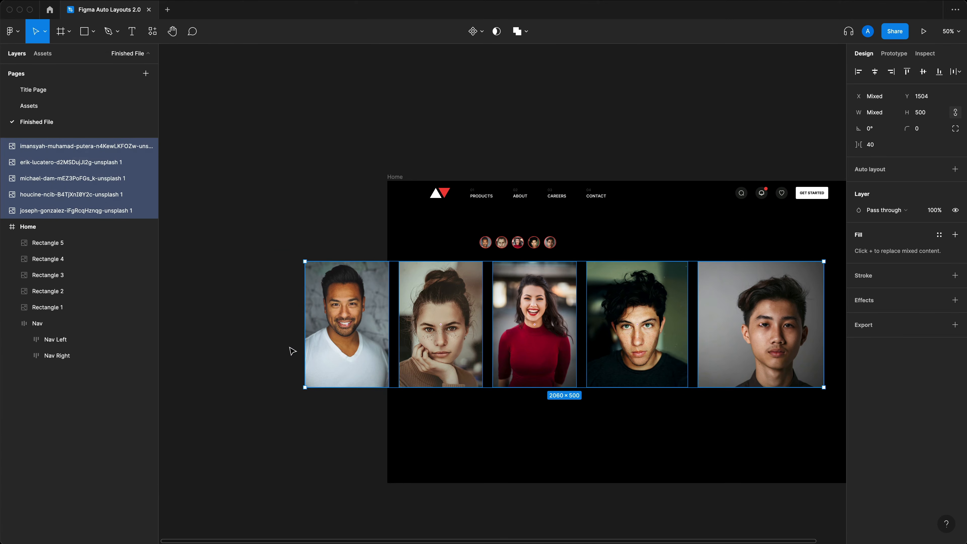
key(Delete)
Step: Overlap the five avatars by reducing their horizontal spacing to -16, and keep all five selected
key(plus)
key(plus)
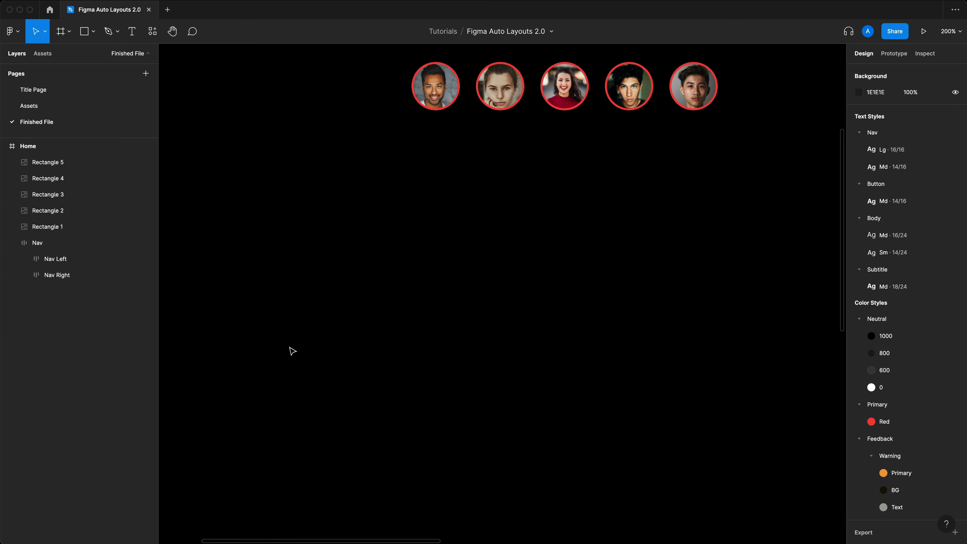
drag(553, 267, 538, 410)
scroll(538, 410, up, 5)
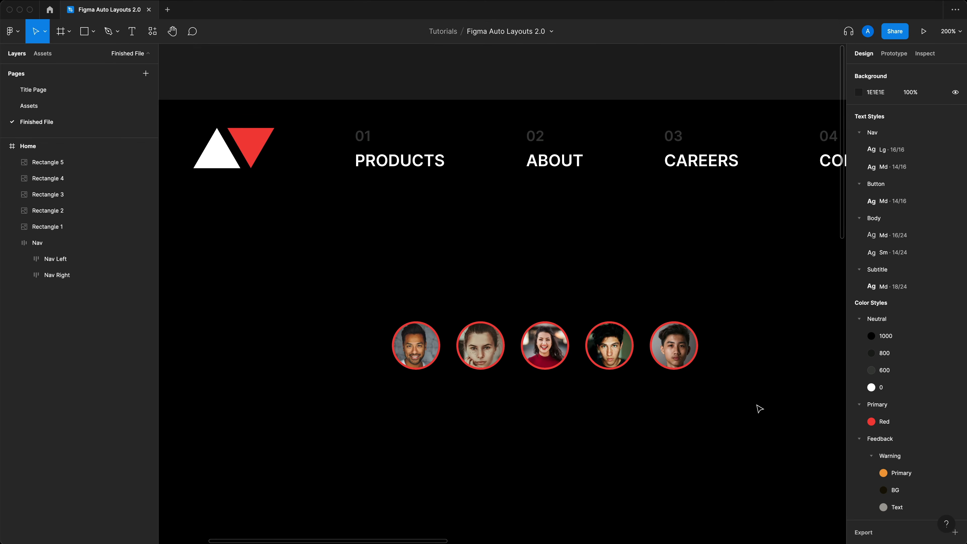
drag(767, 402, 362, 321)
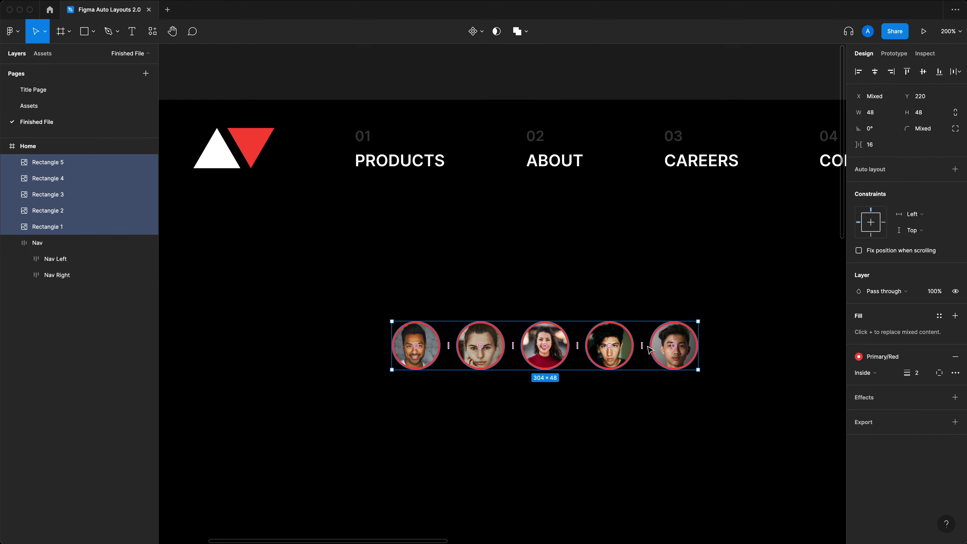
drag(640, 345, 527, 353)
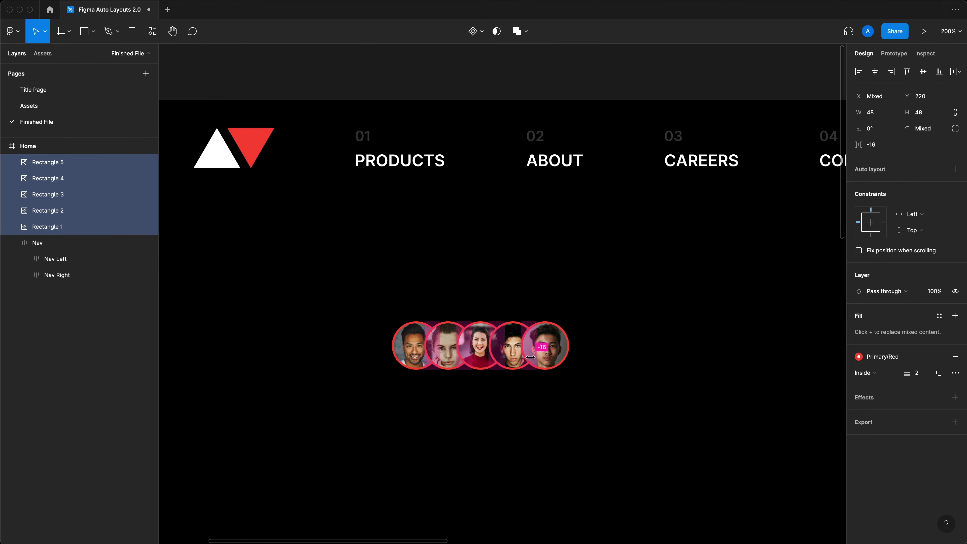
drag(583, 404, 324, 332)
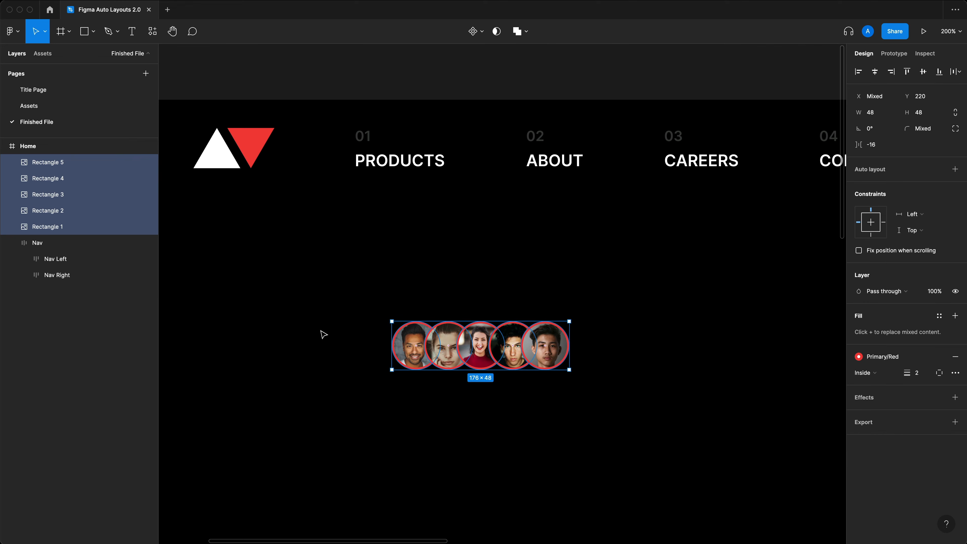
Step: Undo the last spacing change on the five profile pictures and wrap them in an auto layout frame
drag(695, 402, 296, 330)
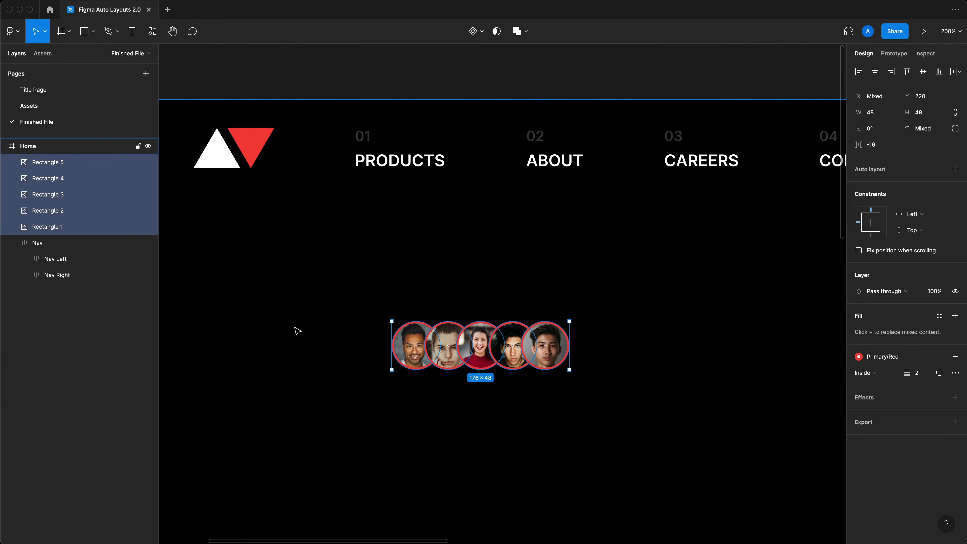
click(330, 344)
key(super+z)
drag(718, 394, 305, 293)
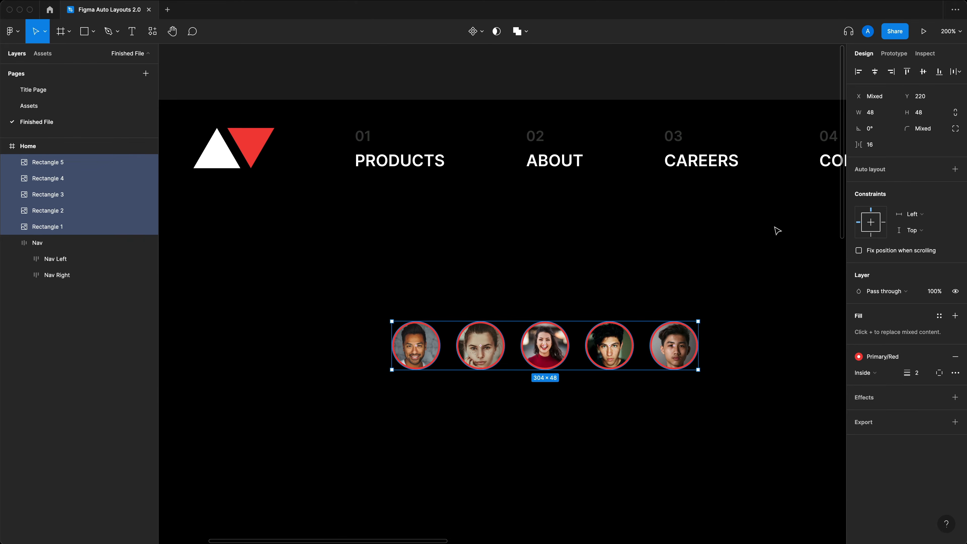
key(shift+a)
Step: Rename the auto layout frame holding the five pictures as Profiles
click(13, 163)
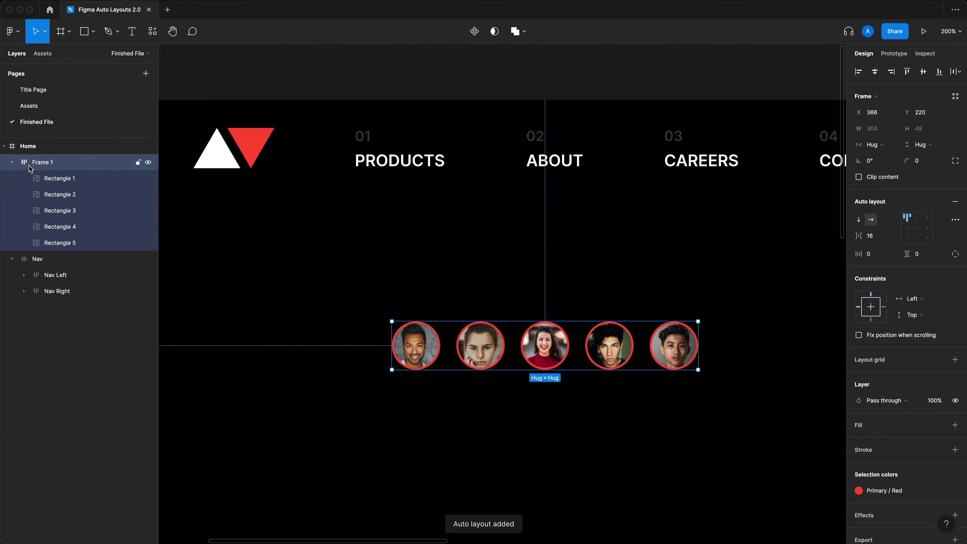
double_click(52, 161)
text(Profile)
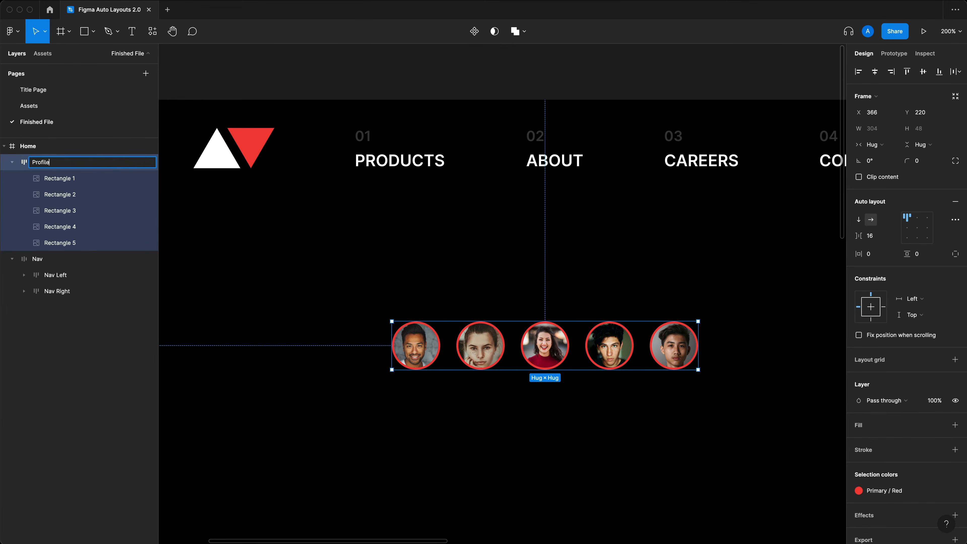
text(s)
key(Return)
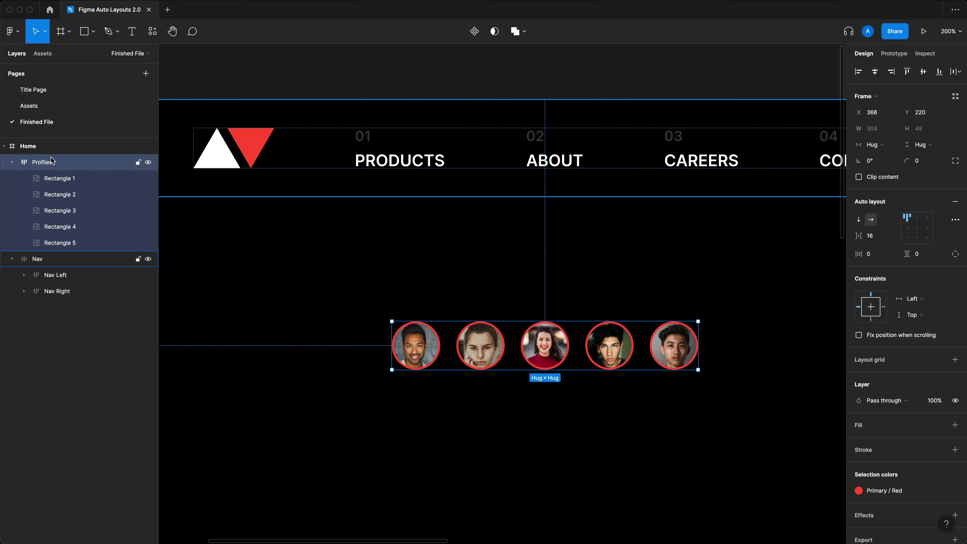
Step: Set the spacing between items in the Profiles frame to -16 so that the pictures overlap
click(874, 240)
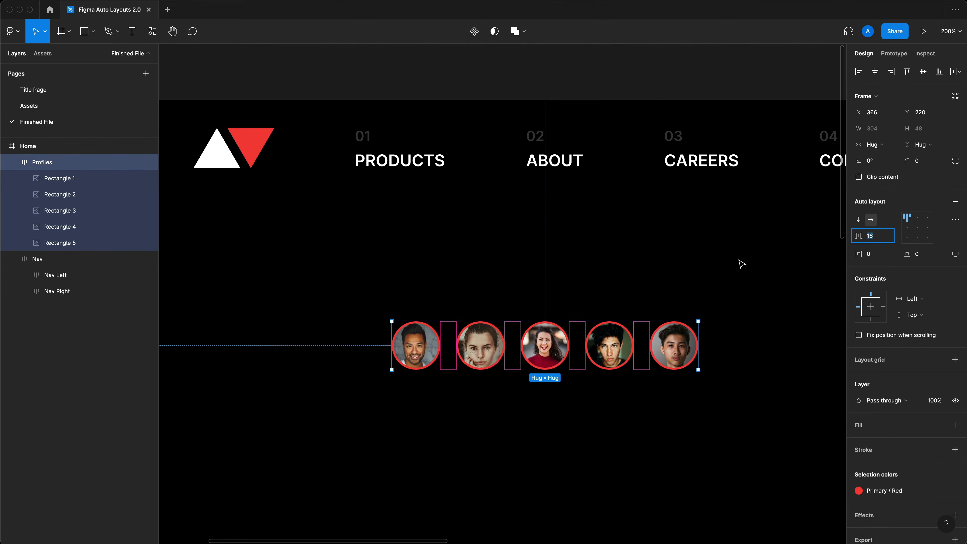
key(Up)
key(Up)
key(Up)
key(Up)
key(Up)
key(Up)
key(Up)
key(Up)
key(Up)
key(Up)
key(Up)
key(Up)
key(Up)
key(Up)
key(Up)
key(Up)
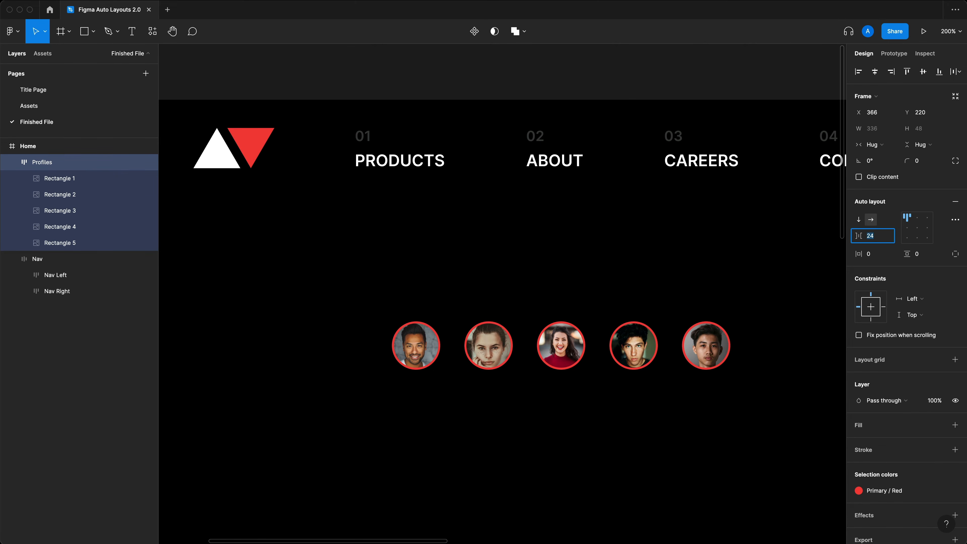
key(Down)
key(Down)
key(Down)
key(Down)
key(Down)
key(Down)
key(Down)
key(Down)
key(Down)
key(Down)
key(Down)
key(Down)
key(Down)
key(Down)
key(Down)
key(Down)
key(Down)
key(Down)
key(Down)
key(Down)
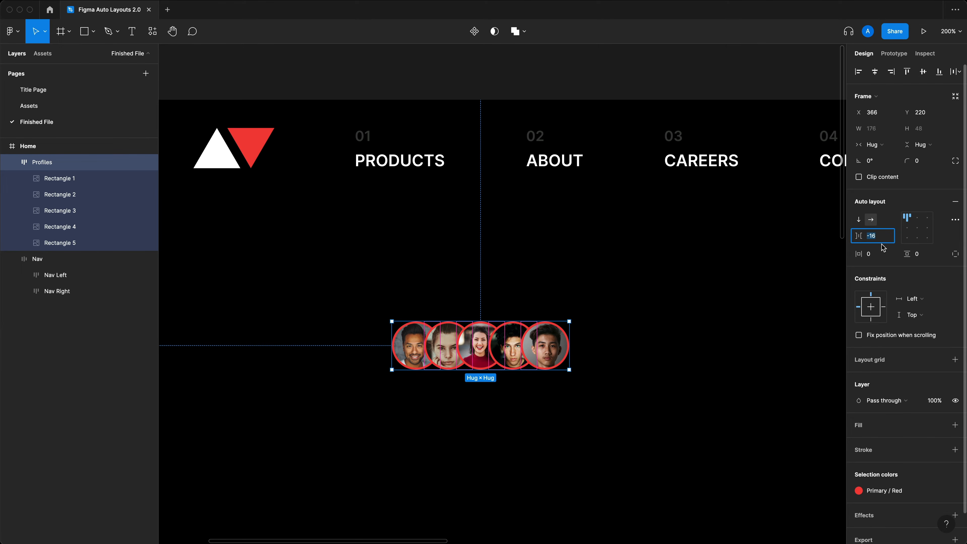
Step: Change the Profiles frame's canvas stacking to First on top in its advanced layout settings
click(429, 376)
double_click(414, 359)
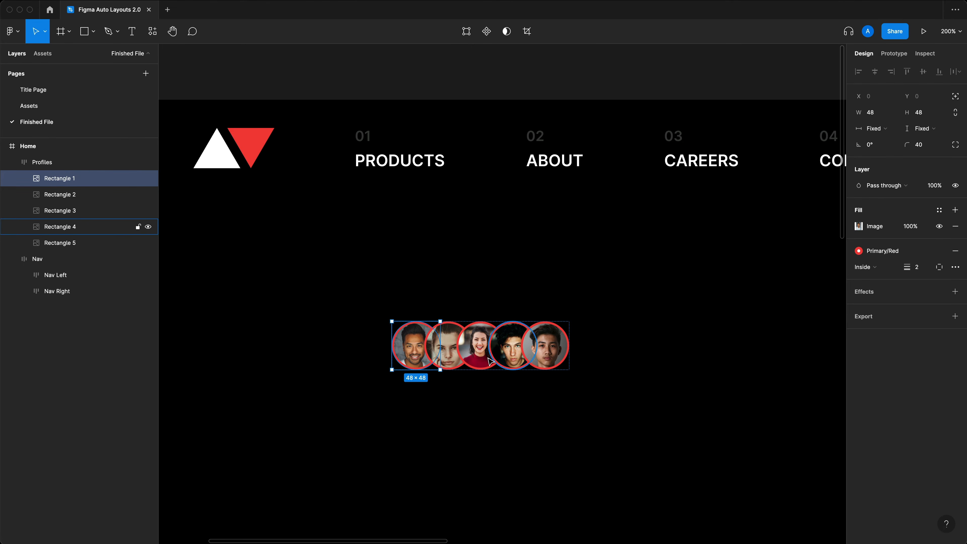
click(650, 355)
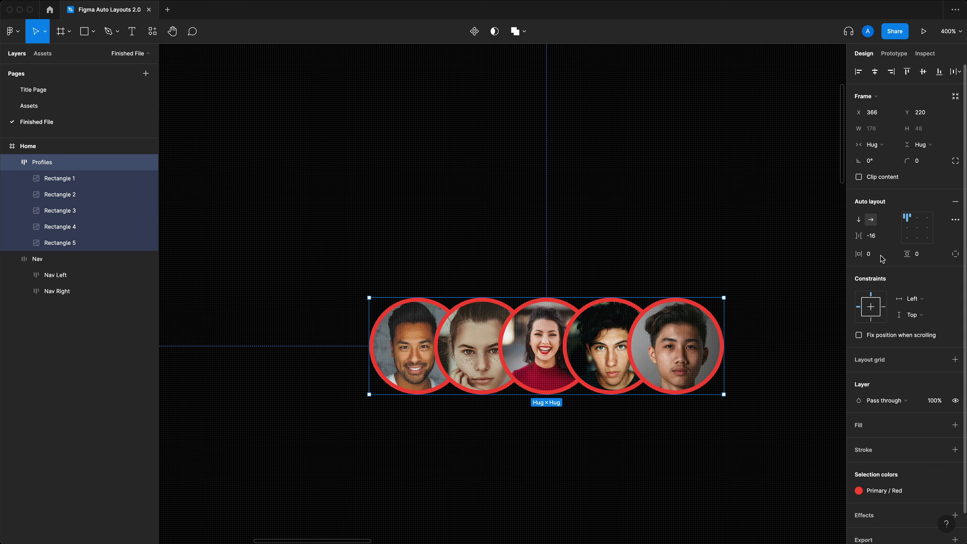
click(955, 220)
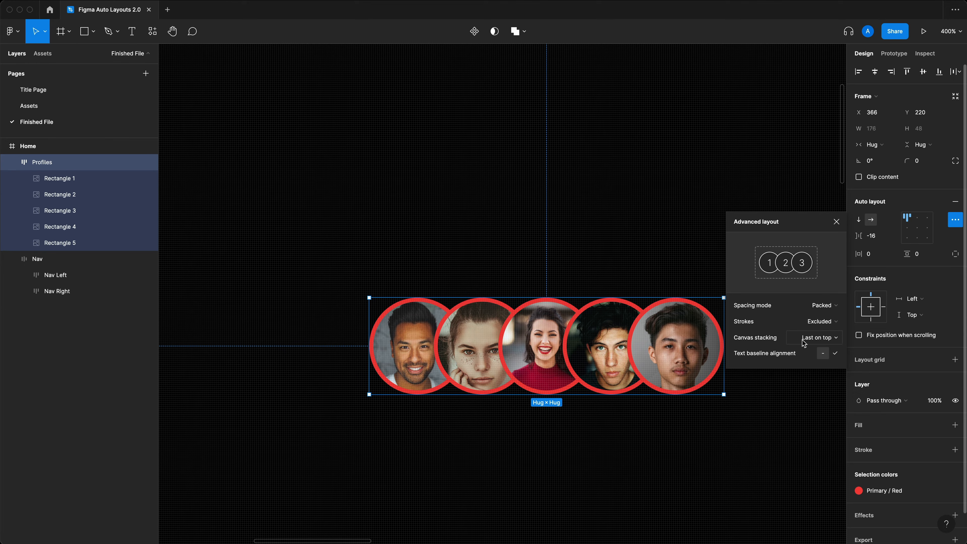
click(816, 338)
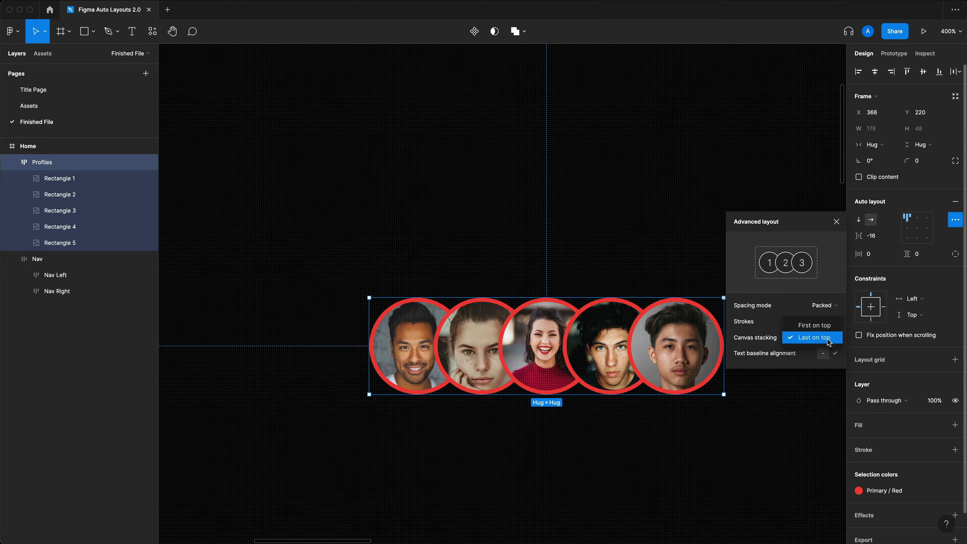
click(818, 327)
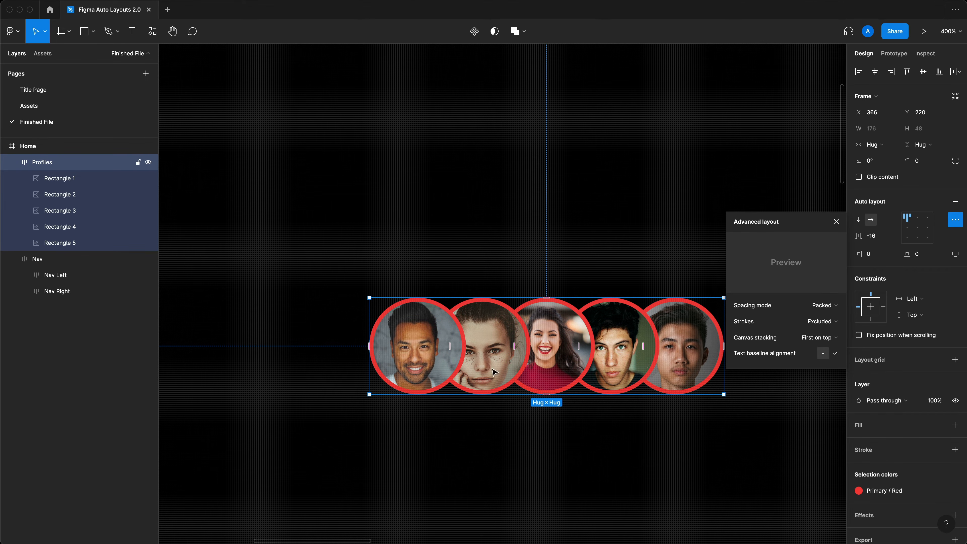
Step: Return the Profiles frame's canvas stacking to Last on top and close the advanced layout settings
click(830, 338)
click(831, 338)
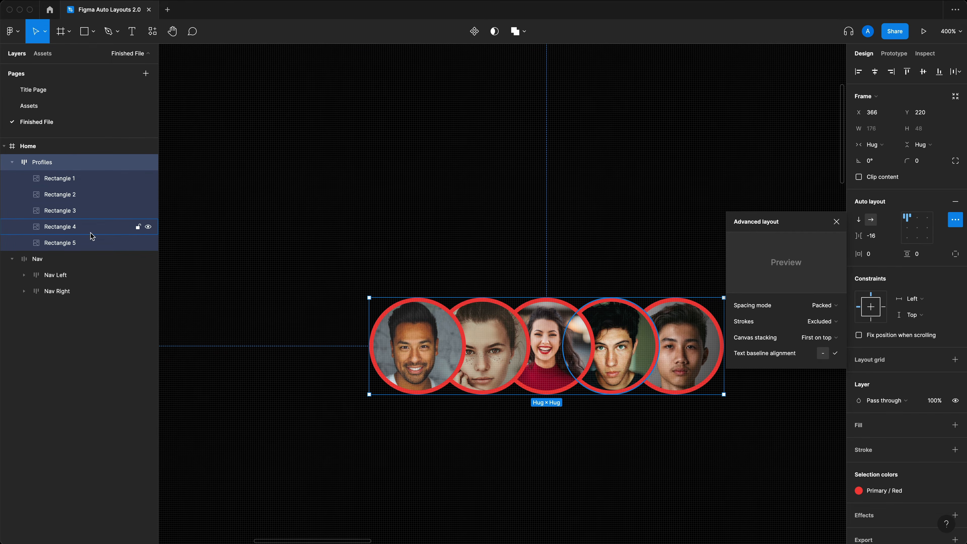
click(825, 338)
click(820, 353)
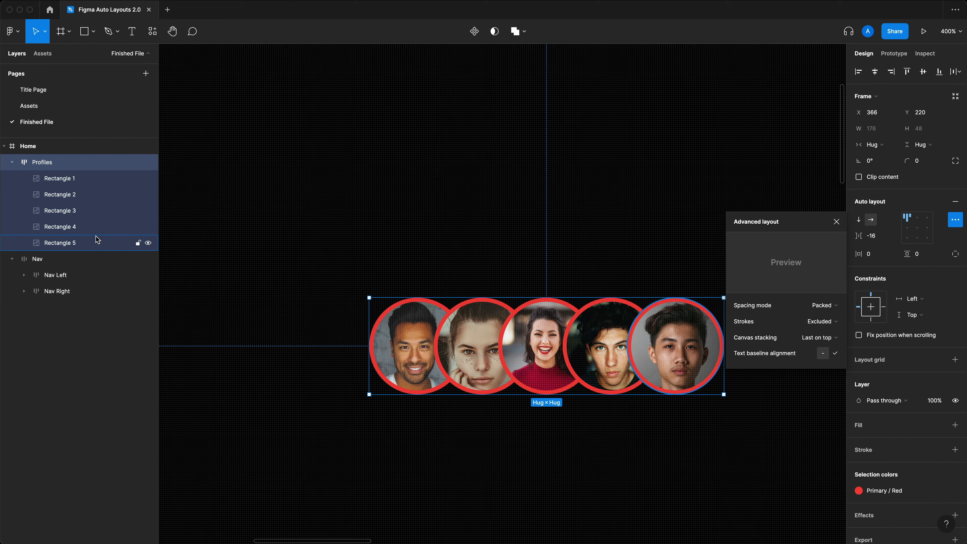
click(836, 222)
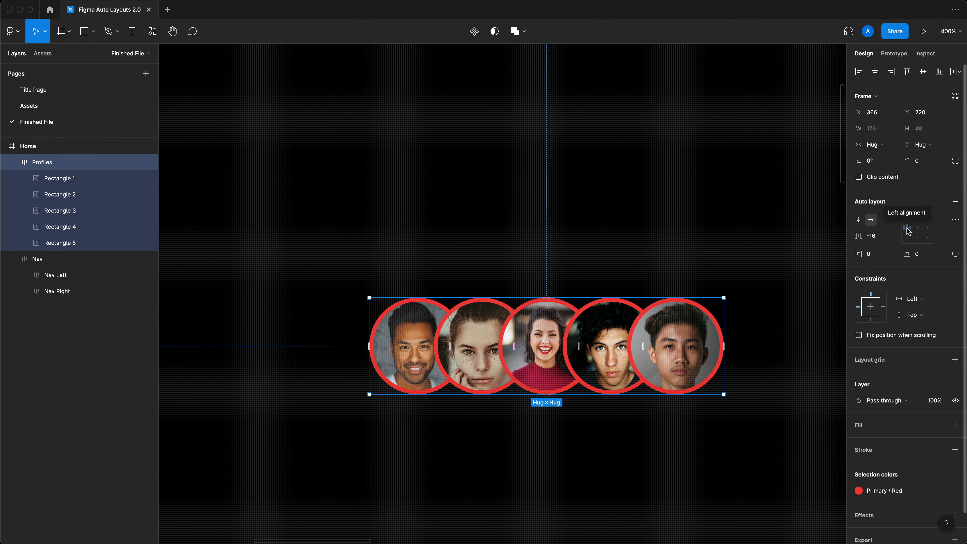
Step: Set the Profiles frame to left alignment and batch-rename its five picture layers as Profile
click(907, 229)
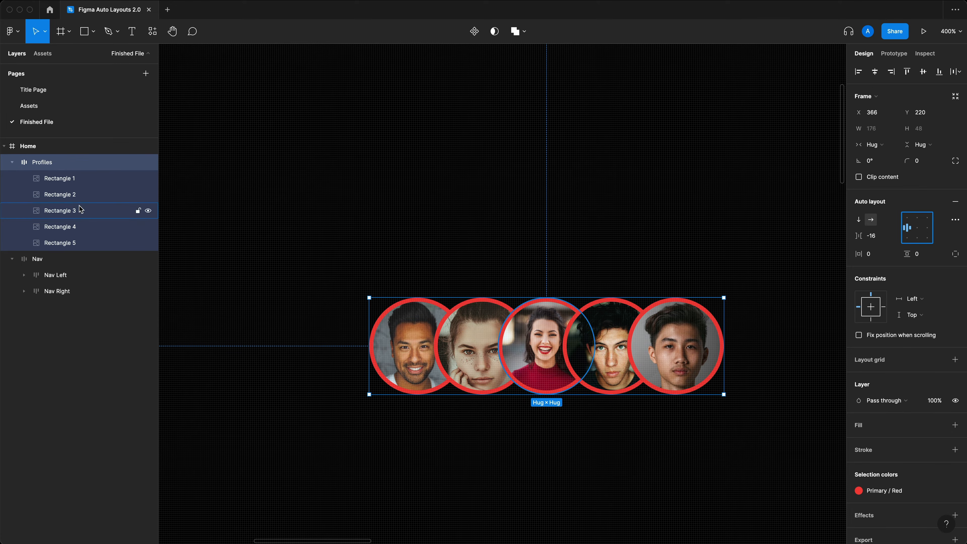
key(Return)
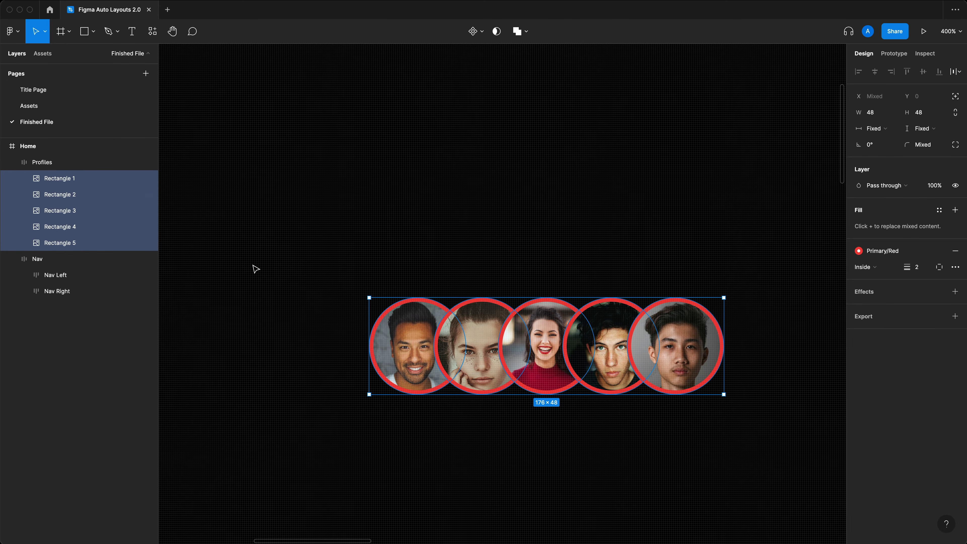
key(super+r)
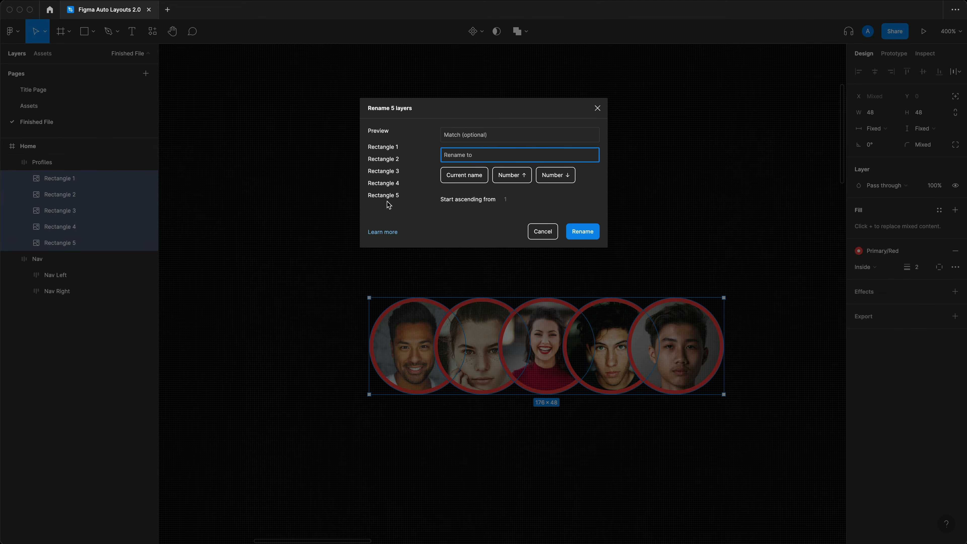
text(Profile)
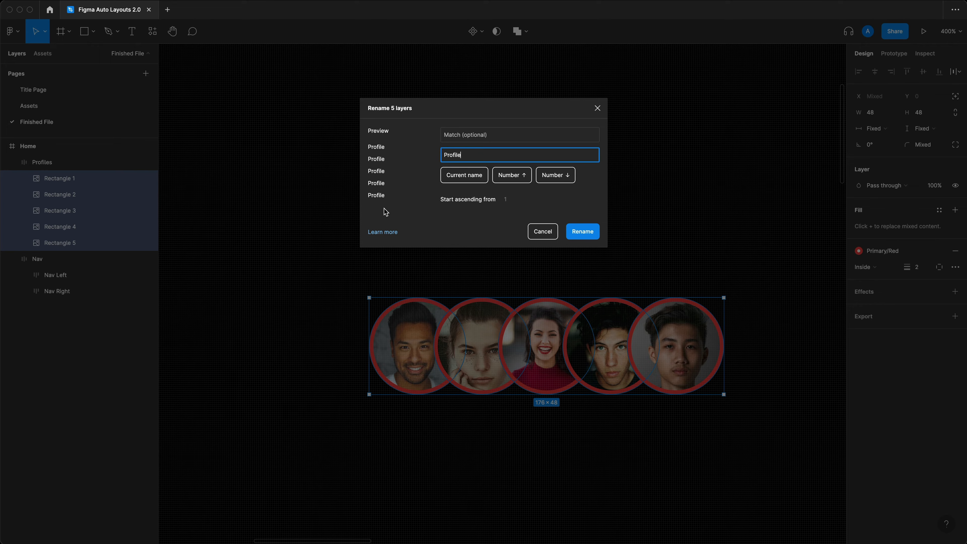
key(Return)
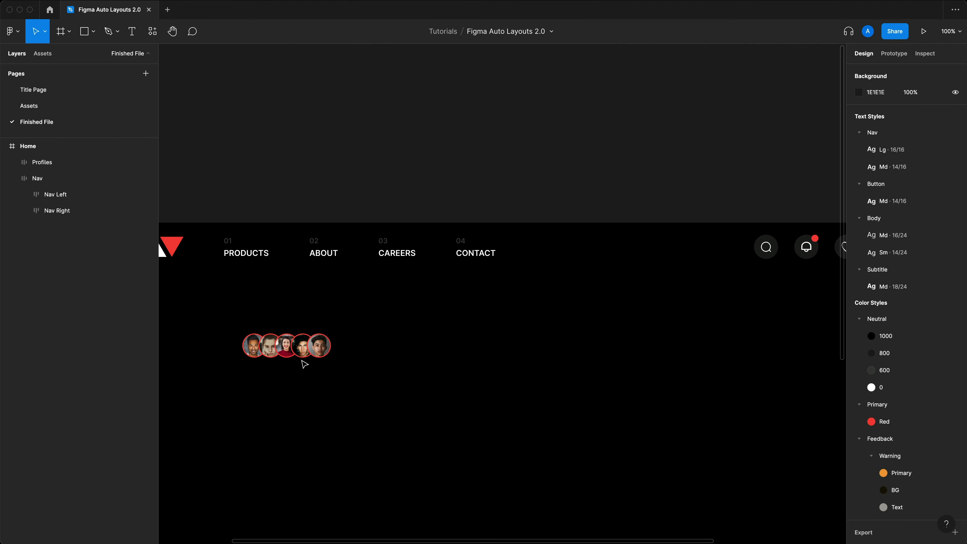
Step: Move the Profiles frame below the navigation icons, to about X 1334, Y 226, and hide the interface
click(303, 354)
drag(303, 354, 385, 404)
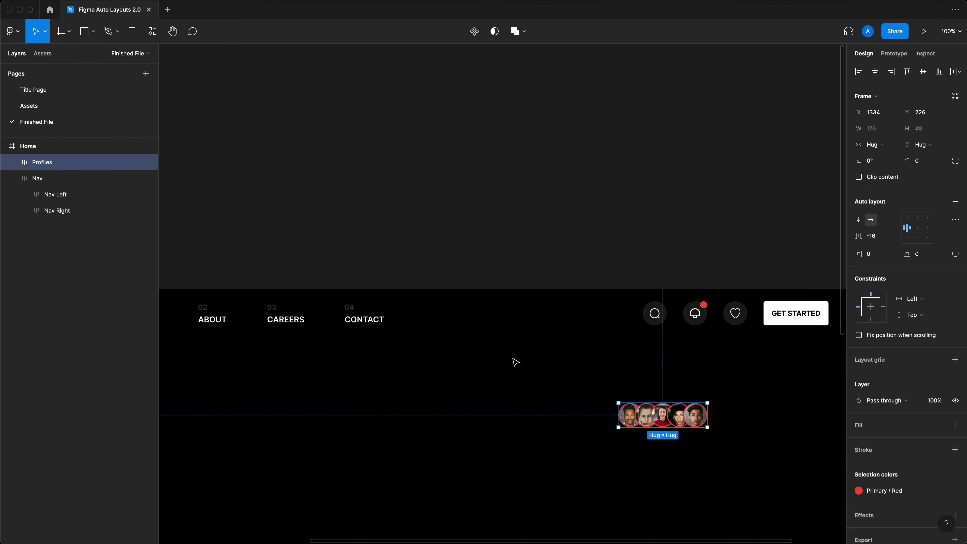
click(540, 422)
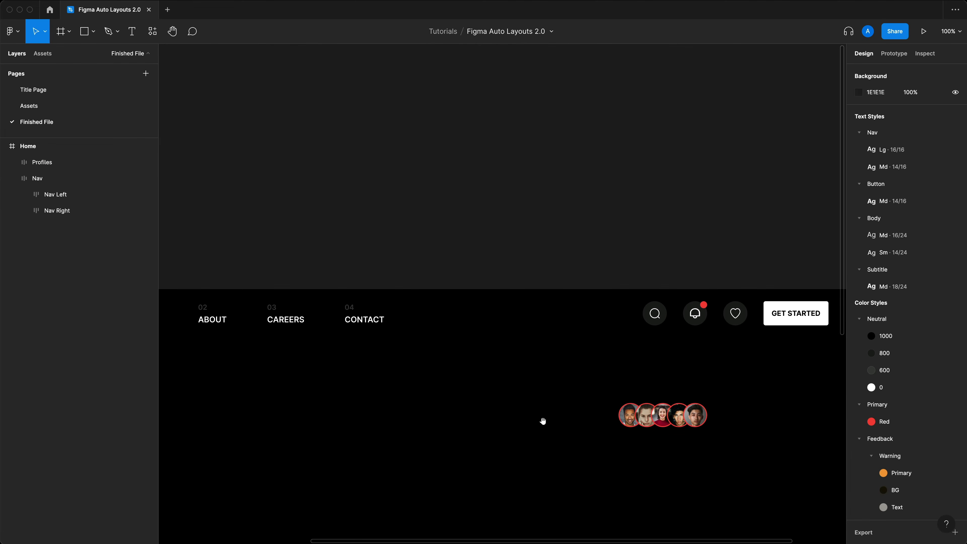
drag(535, 412, 550, 410)
key(super+backslash)
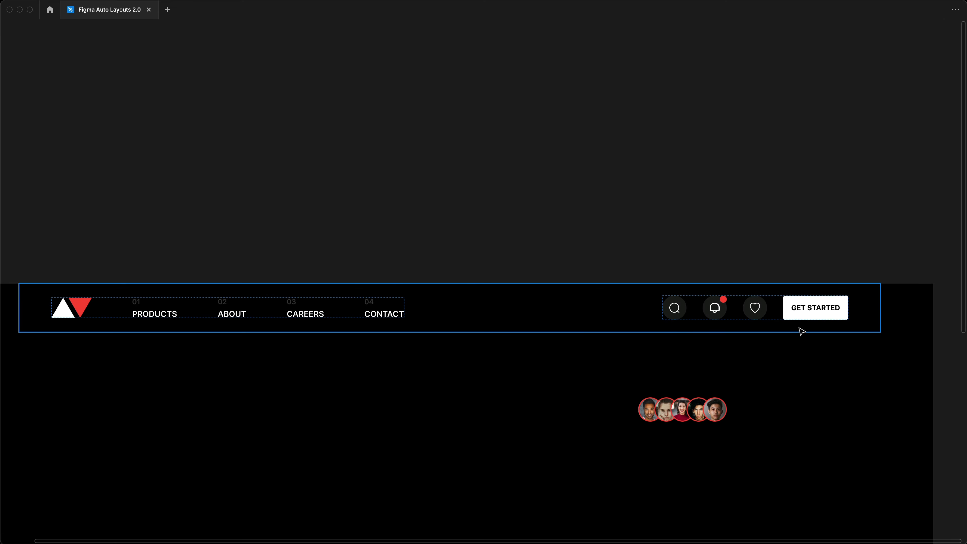
drag(669, 373, 728, 301)
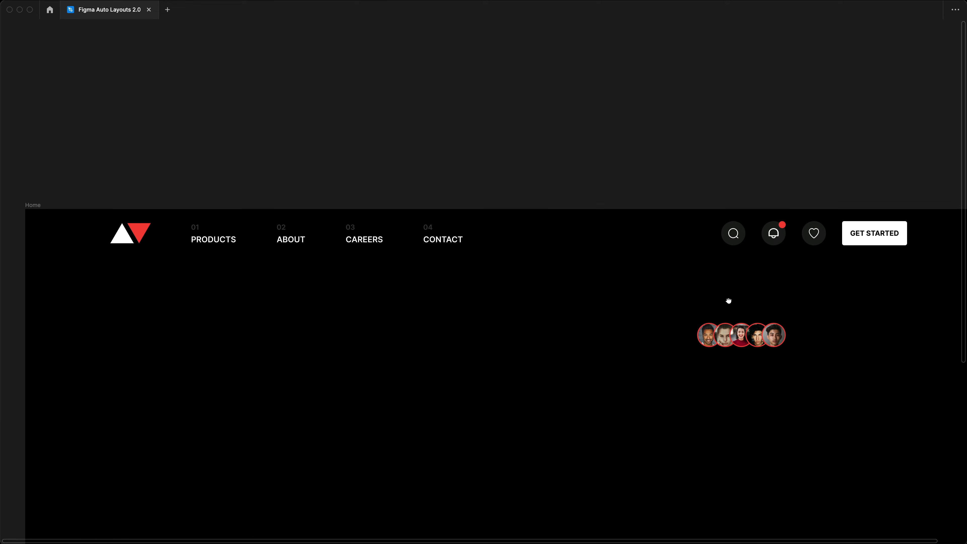
Step: Try removing the Profiles frame from the canvas and pasting it into the navigation group that holds the icons and Get Started button
click(742, 338)
key(Delete)
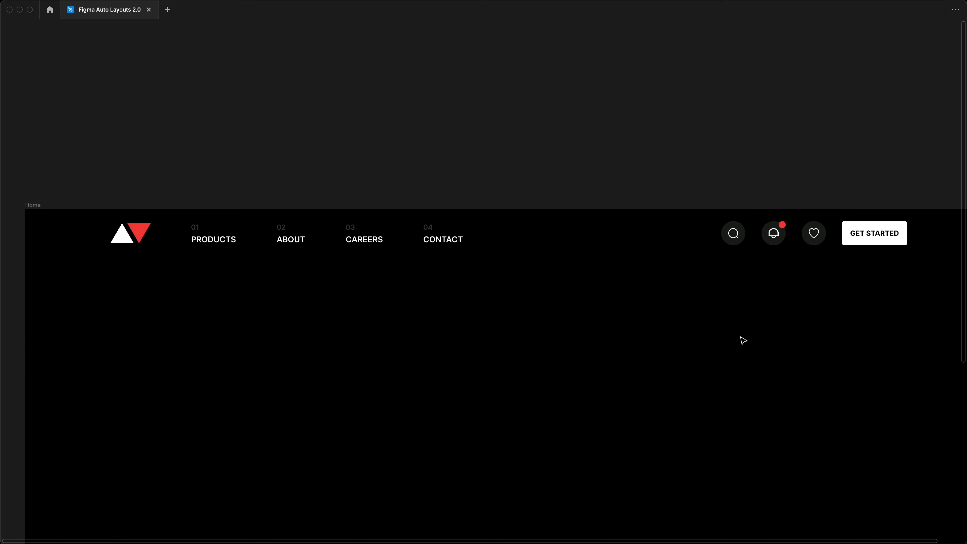
click(785, 242)
click(786, 243)
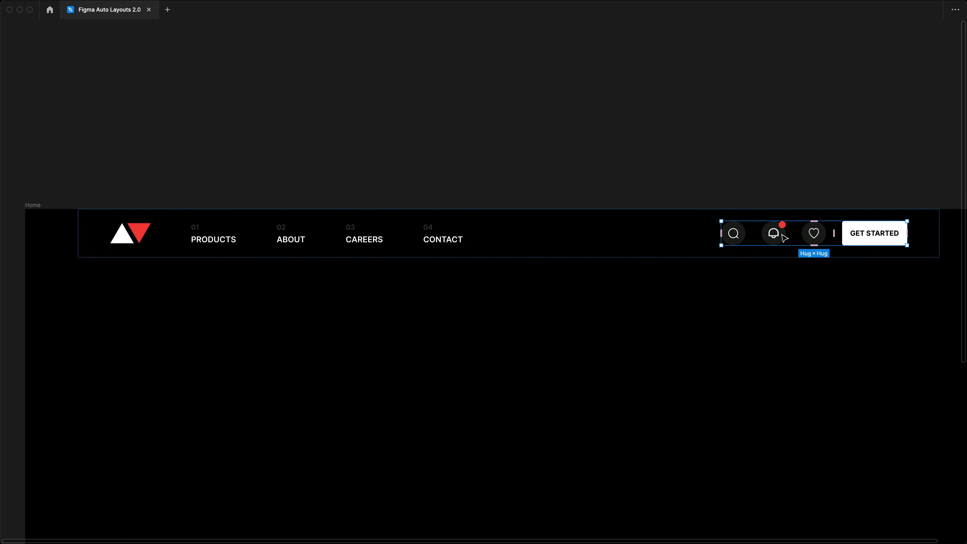
click(773, 233)
key(ctrl+v)
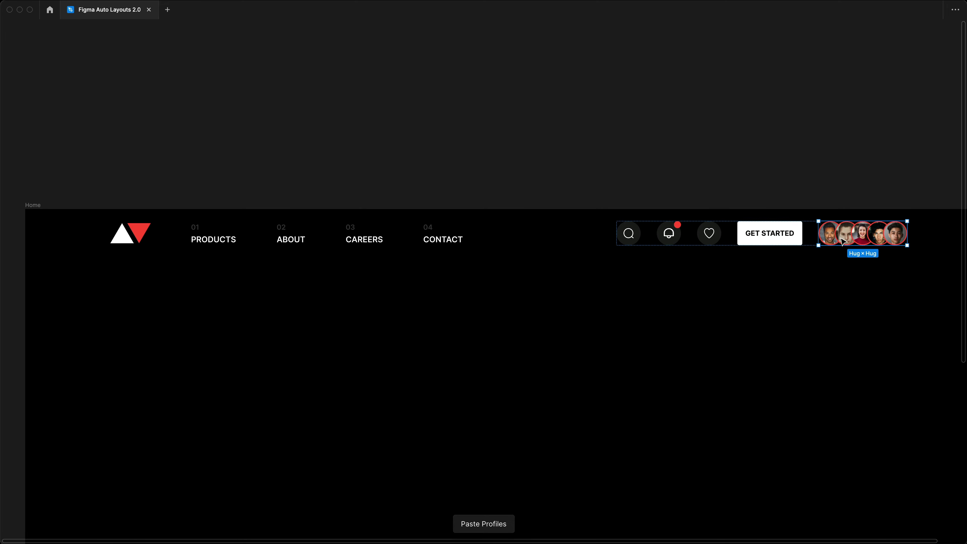
key(Delete)
key(ctrl+v)
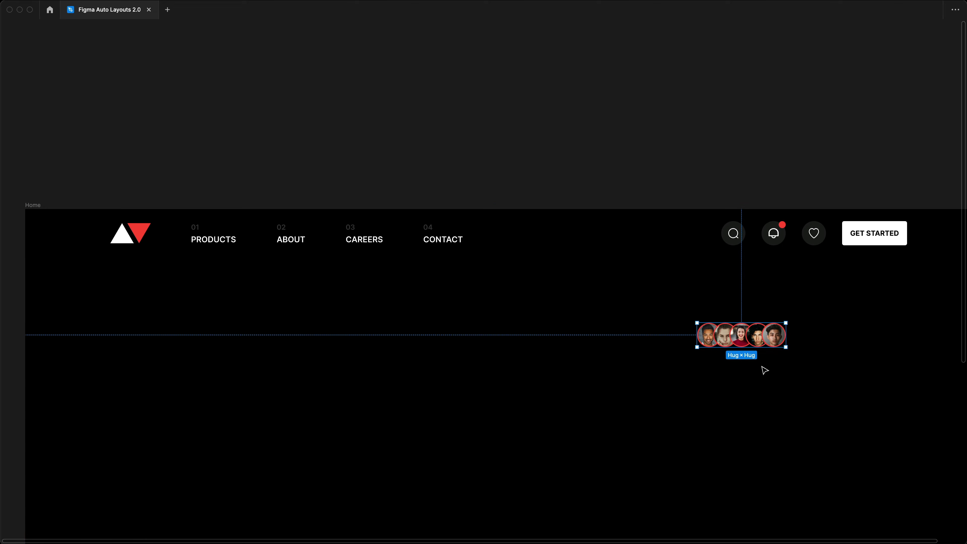
Step: Move the Profiles frame into the navigation bar between the heart icon and the Get Started button
drag(748, 345, 836, 242)
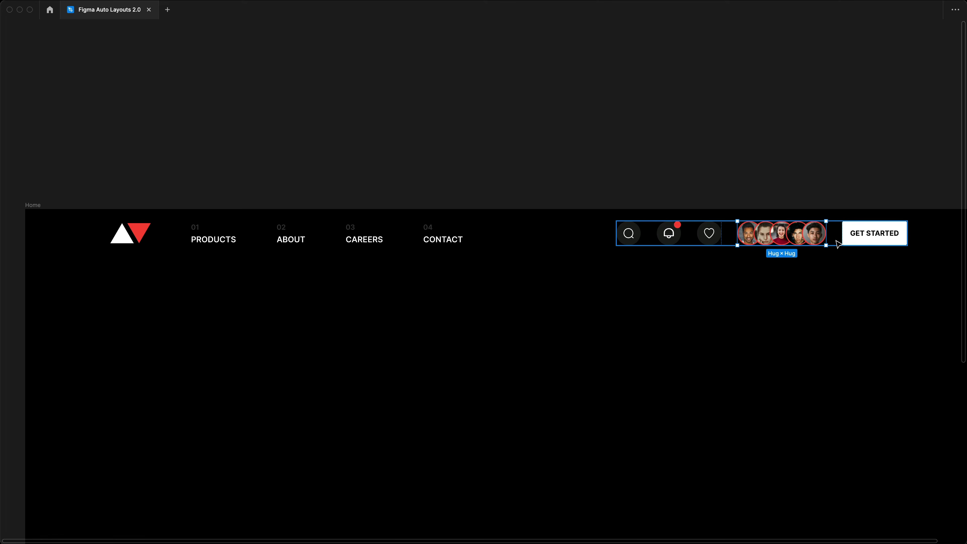
click(691, 233)
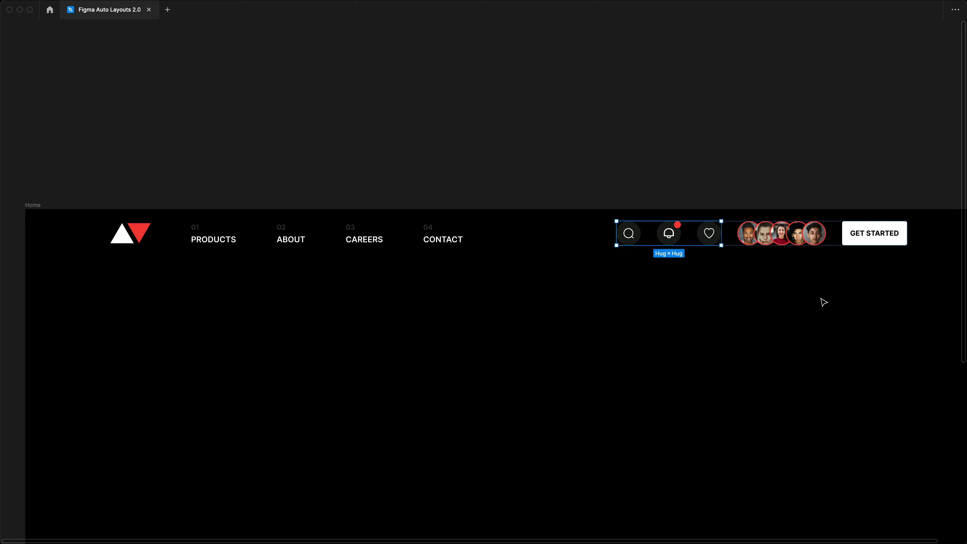
key(super+z)
key(super+z)
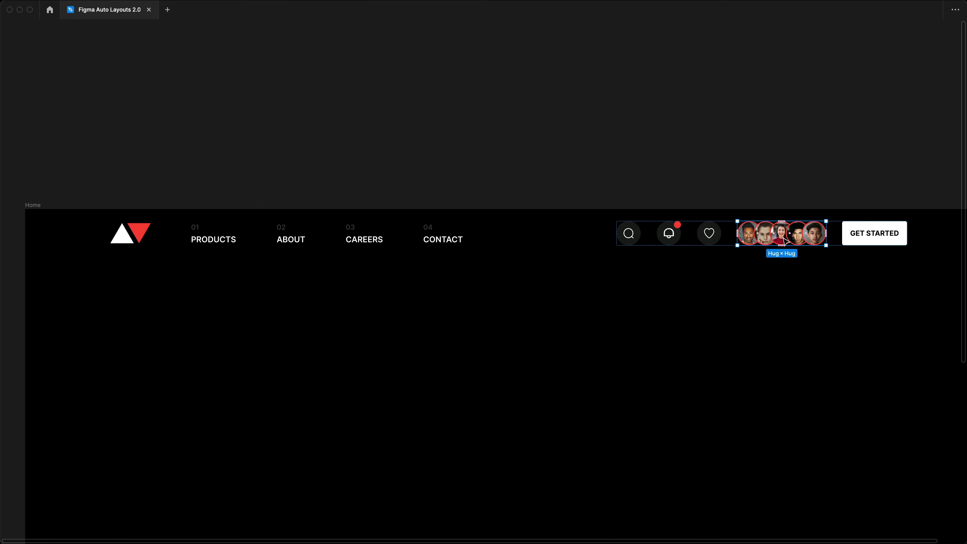
Step: Bring back the interface and hide the Icons group inside Nav Right
click(716, 243)
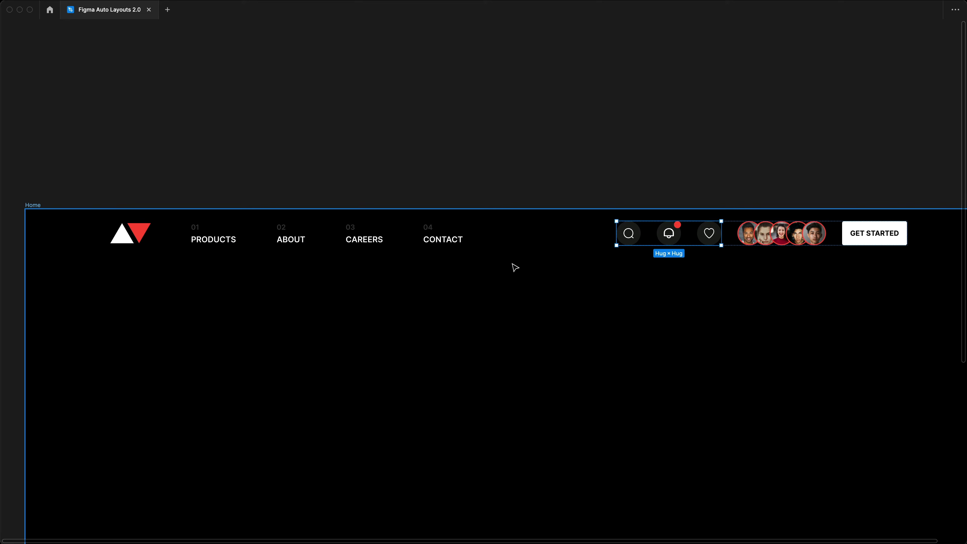
key(super+backslash)
click(147, 212)
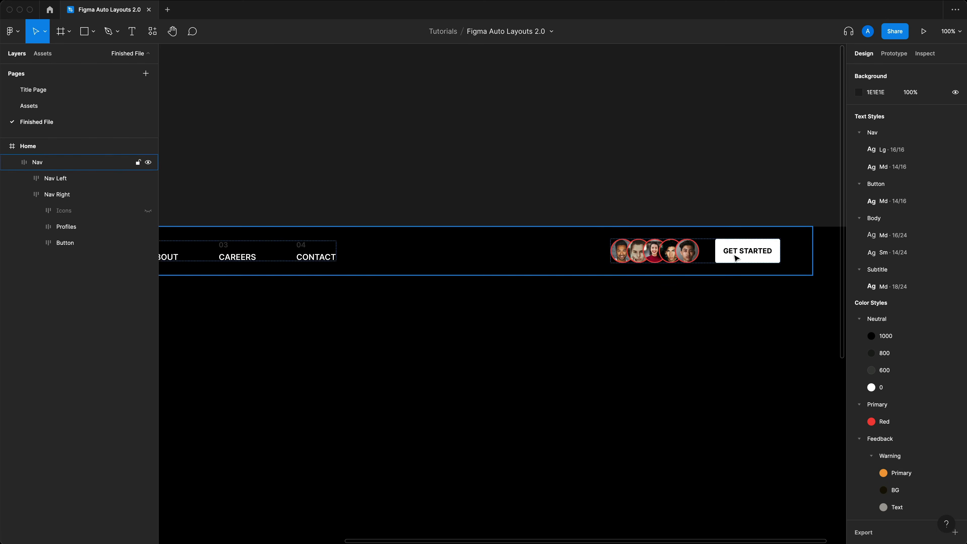
Step: Change the Get Started button's label to Settings and view the navigation bar with the interface hidden
super+click(756, 254)
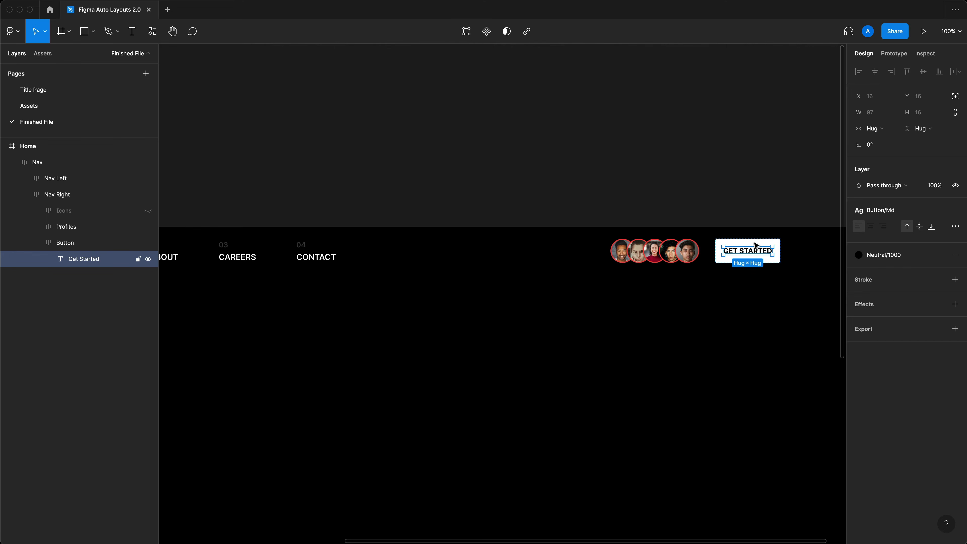
double_click(760, 251)
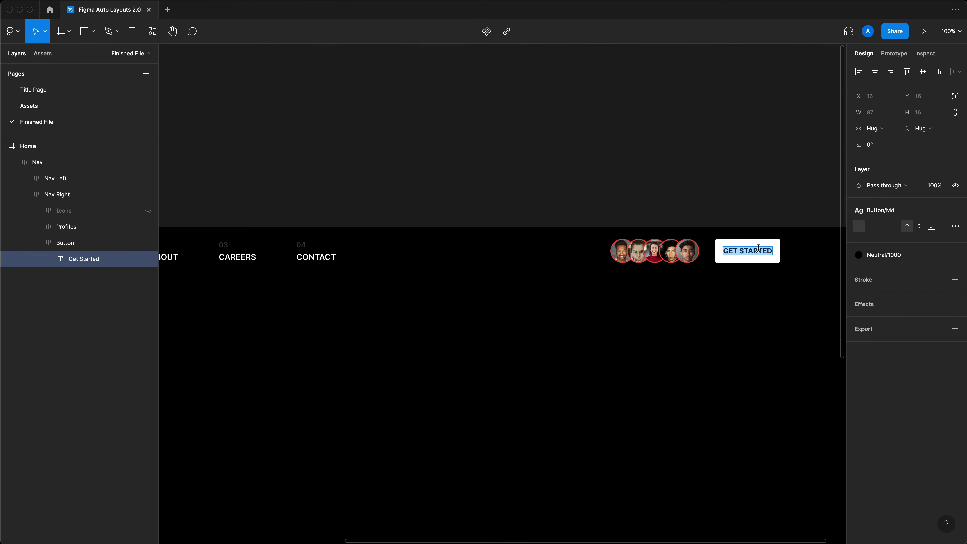
text(Settings)
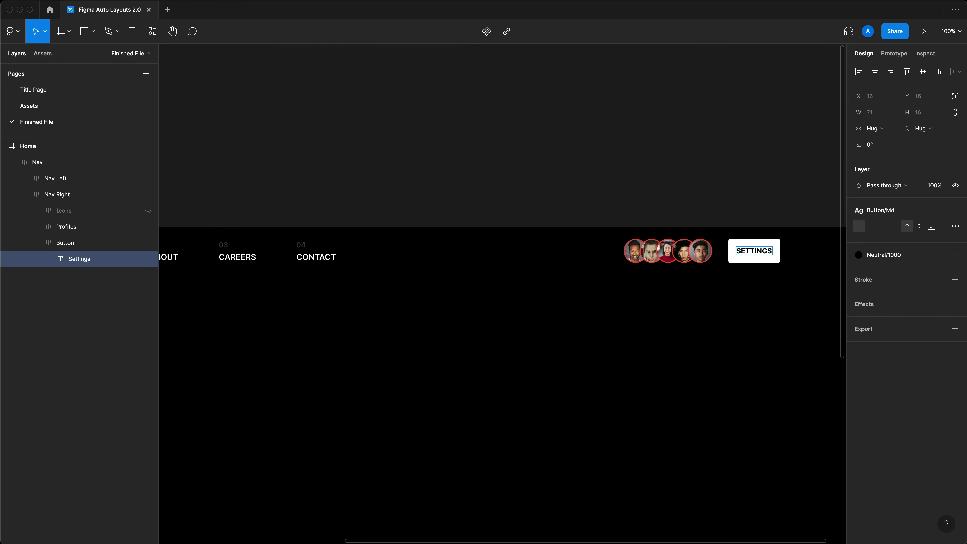
click(695, 188)
drag(678, 188, 741, 176)
key(ctrl+backslash)
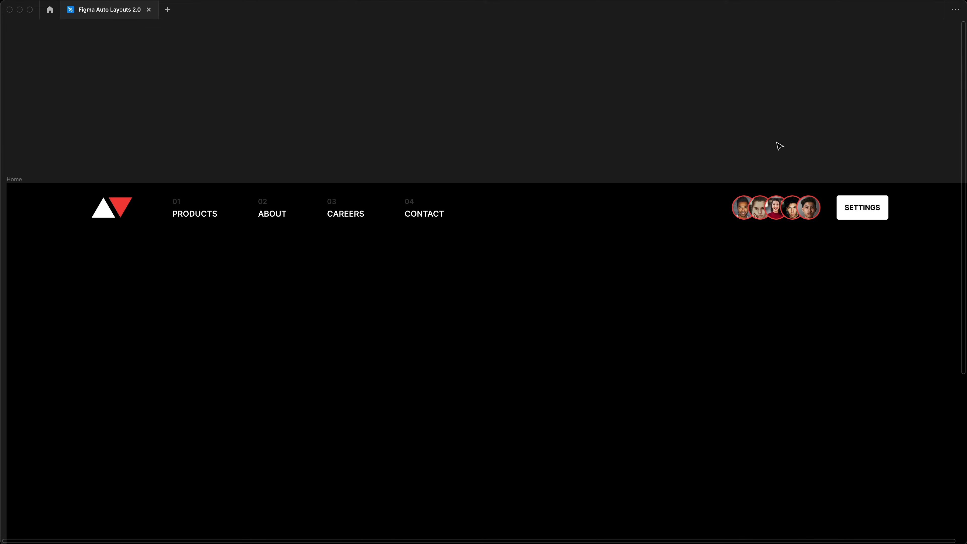
key(ctrl+backslash)
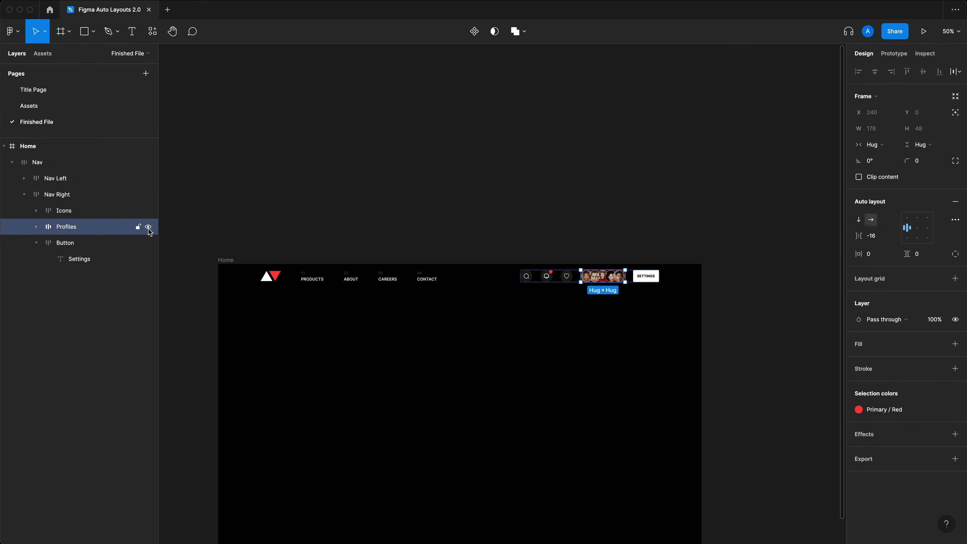
Step: Hide the Profiles group in Nav Right and change the button's label to Get Started
click(148, 227)
double_click(647, 279)
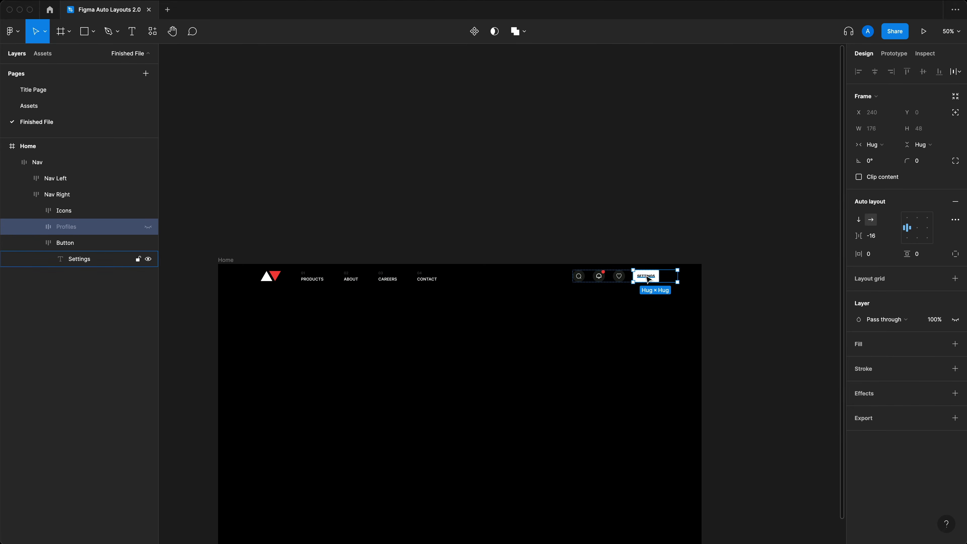
double_click(645, 276)
text(Get Started)
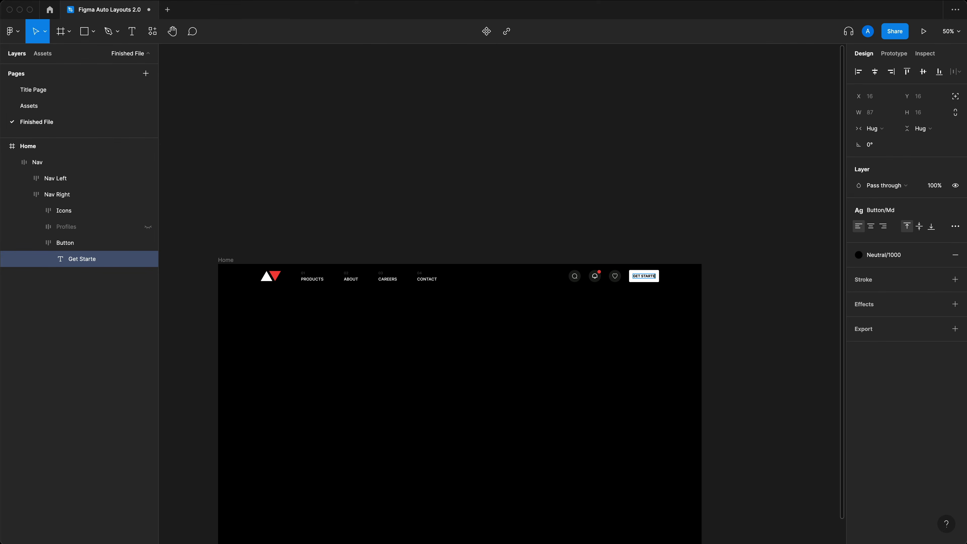
click(583, 363)
scroll(582, 364, left, 1)
drag(753, 334, 272, 224)
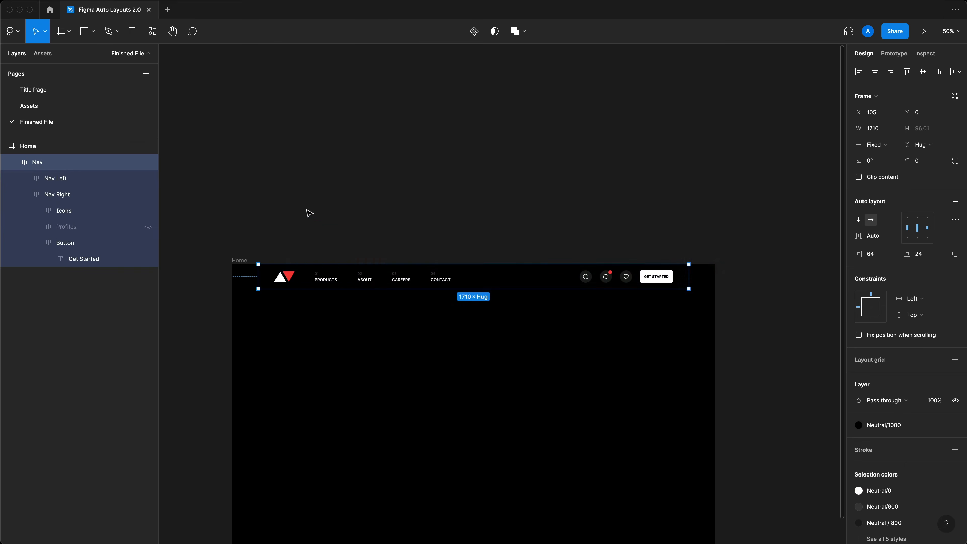
click(307, 210)
Step: Toggle the Profiles group's visibility on and off several times, leaving it hidden
click(148, 227)
click(148, 227)
click(149, 228)
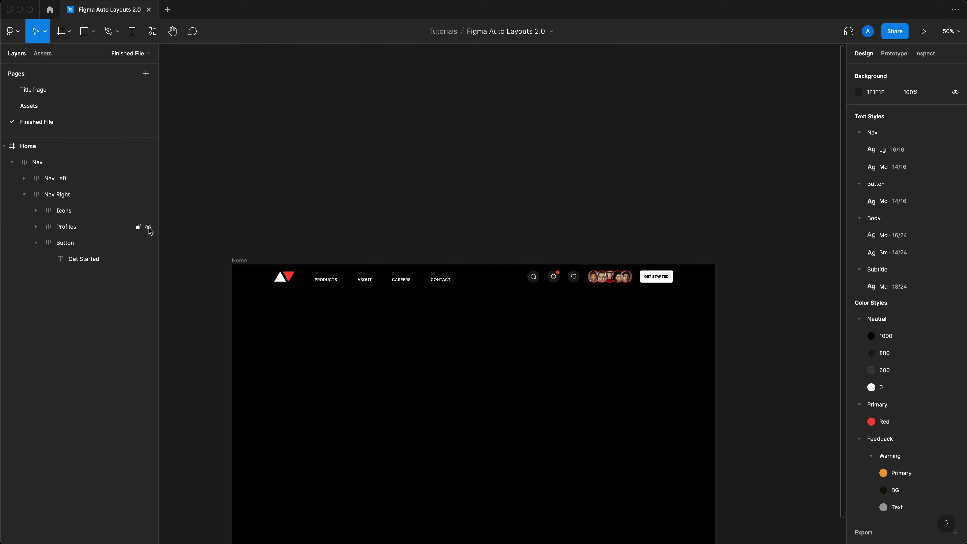
click(149, 227)
click(149, 227)
click(148, 227)
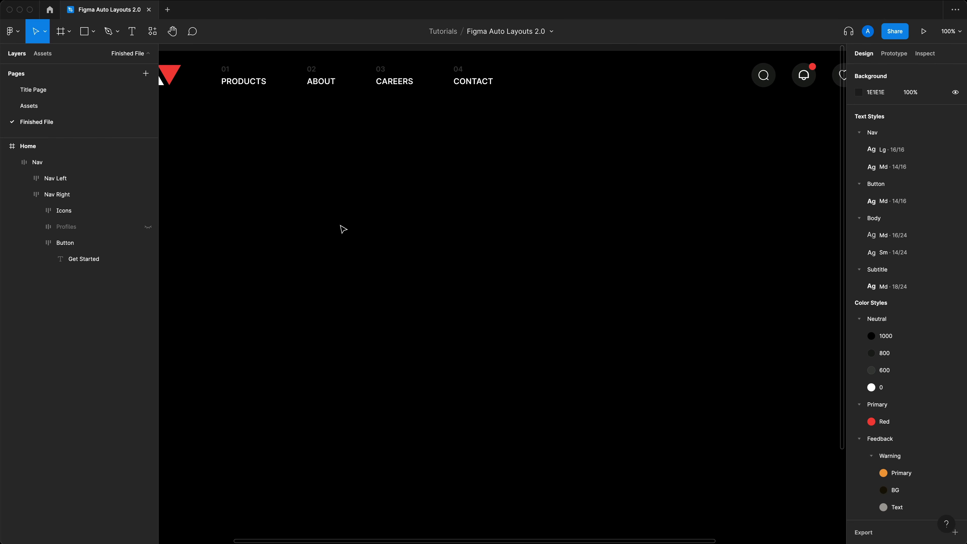
scroll(340, 225, left, 3)
scroll(340, 225, up, 1)
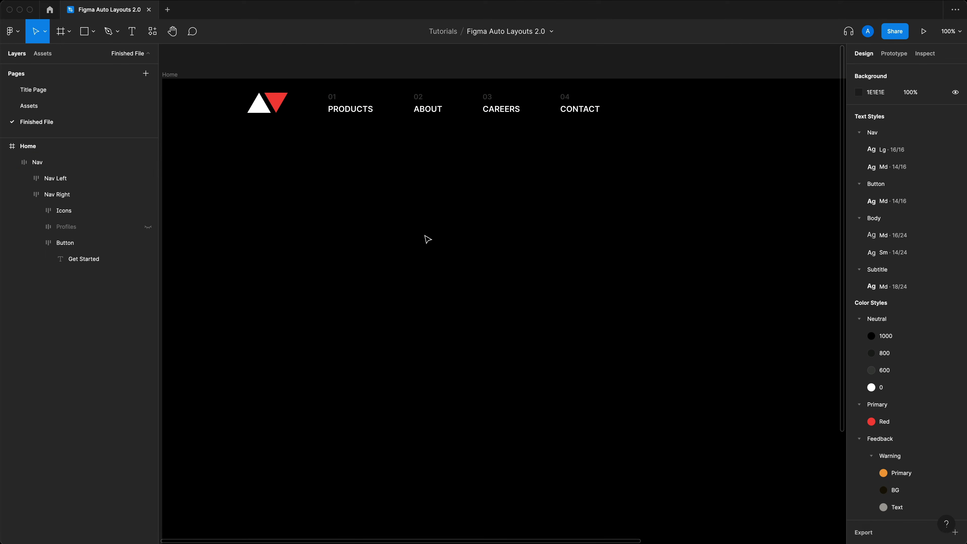
scroll(442, 272, left, 2)
scroll(443, 271, up, 1)
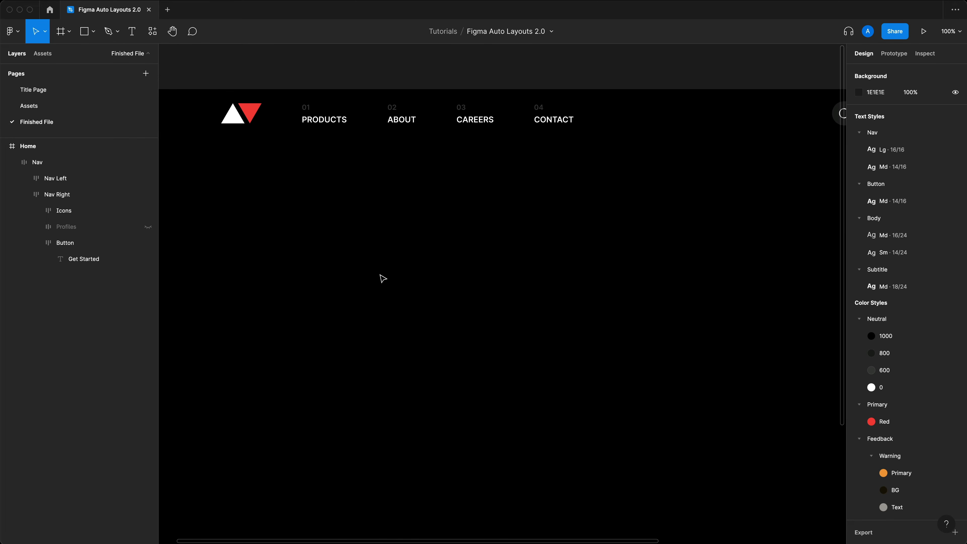
Step: Copy the Arrow Right Icon from the Assets page into the Home frame on the Finished File page
click(64, 107)
scroll(426, 375, up, 5)
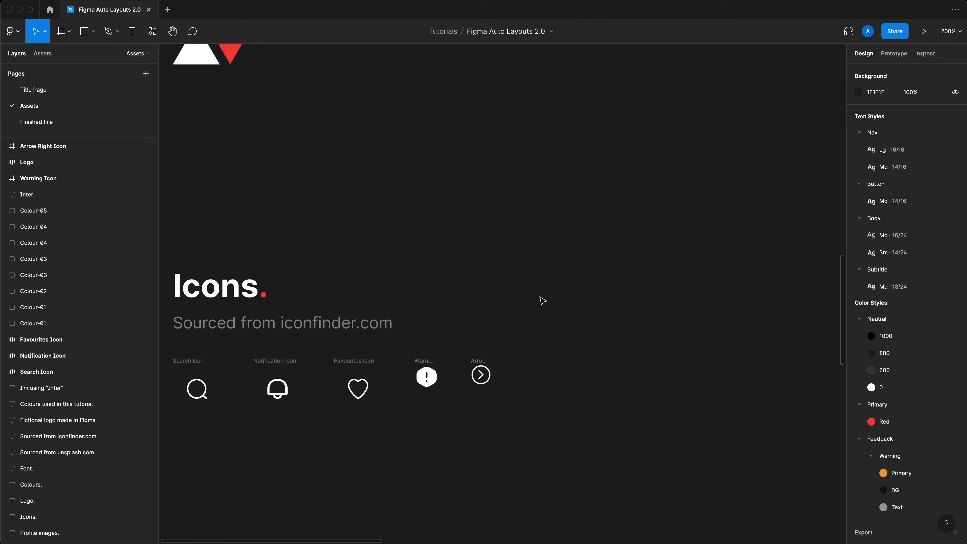
scroll(539, 297, down, 2)
click(524, 290)
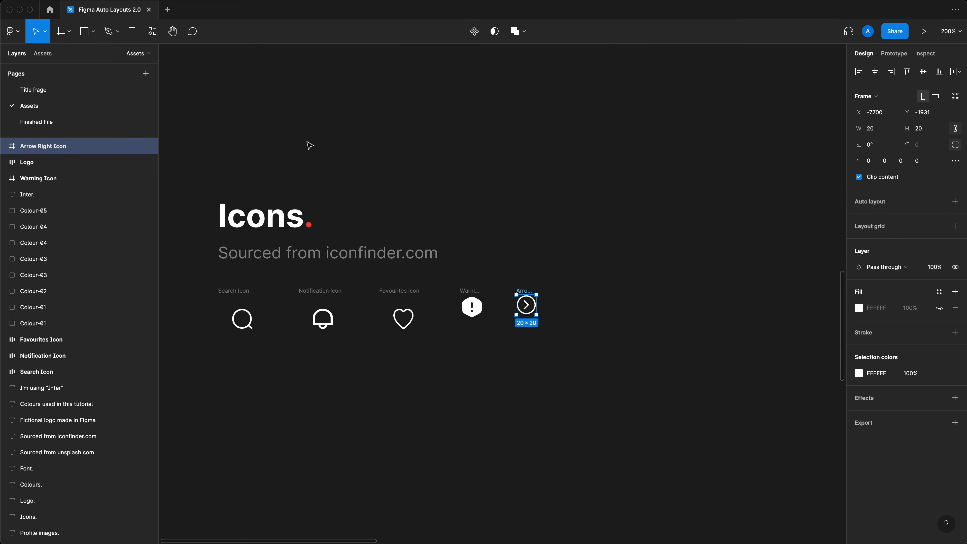
key(ctrl+c)
click(36, 121)
key(ctrl+v)
Step: Add the text Item Two in the Body/Sm style to the left of the arrow icon and roughly level with it
scroll(495, 339, left, 3)
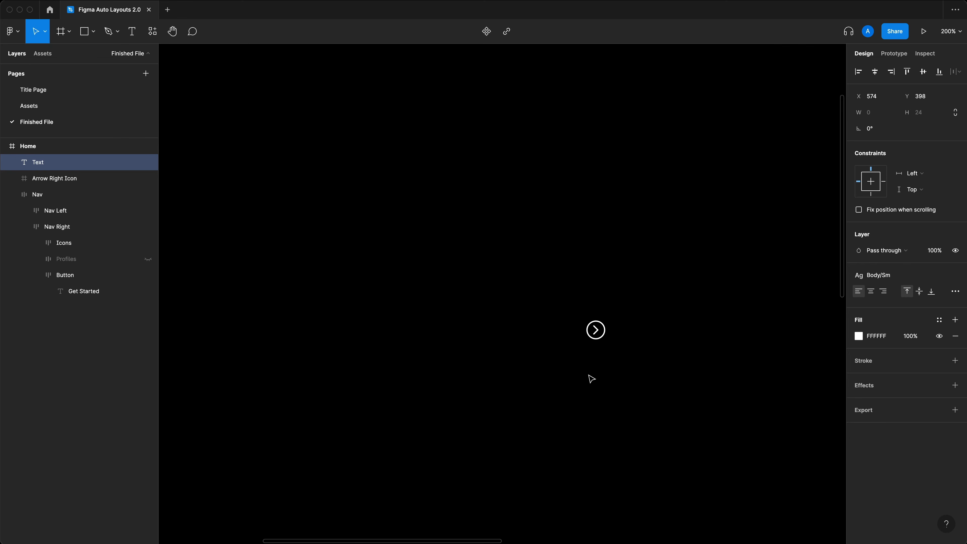
text(Item Two)
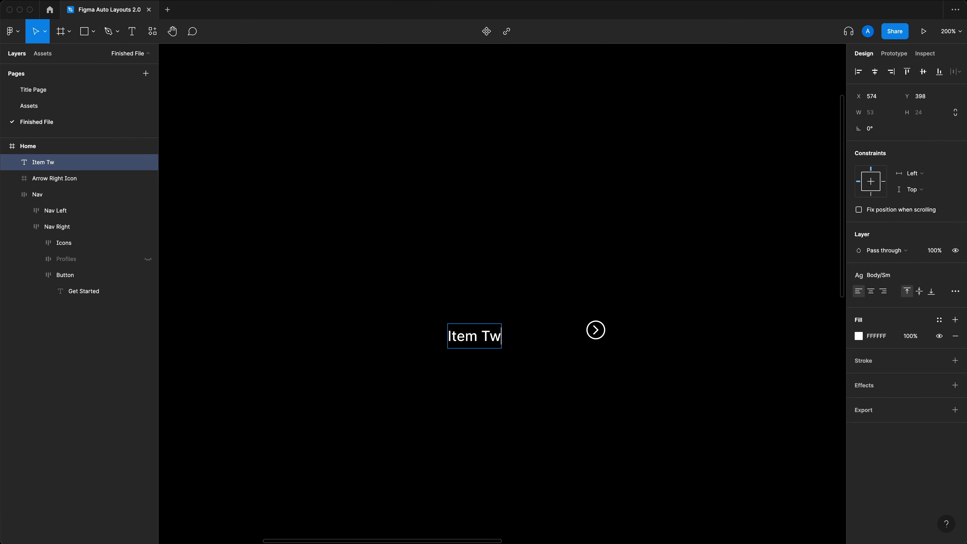
key(Escape)
click(875, 275)
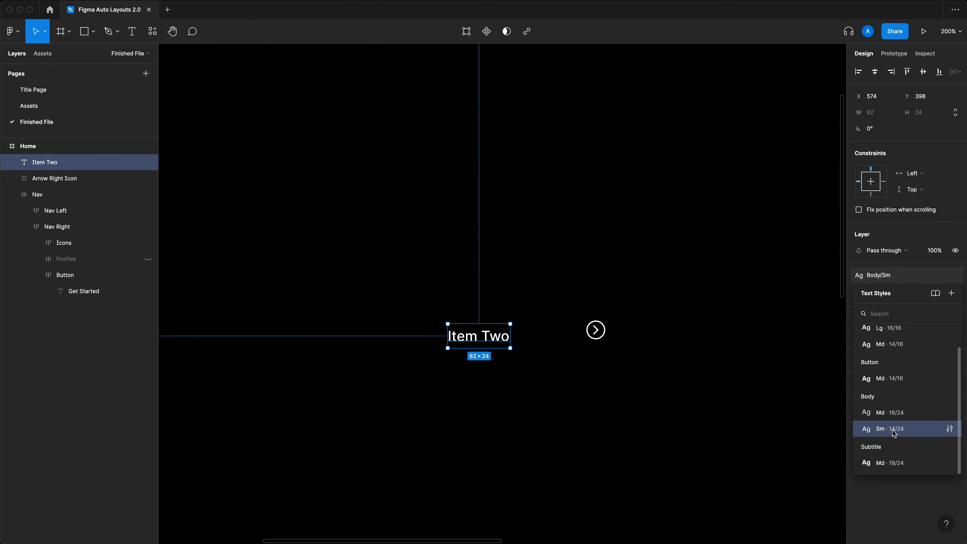
drag(547, 384, 410, 297)
drag(479, 335, 480, 328)
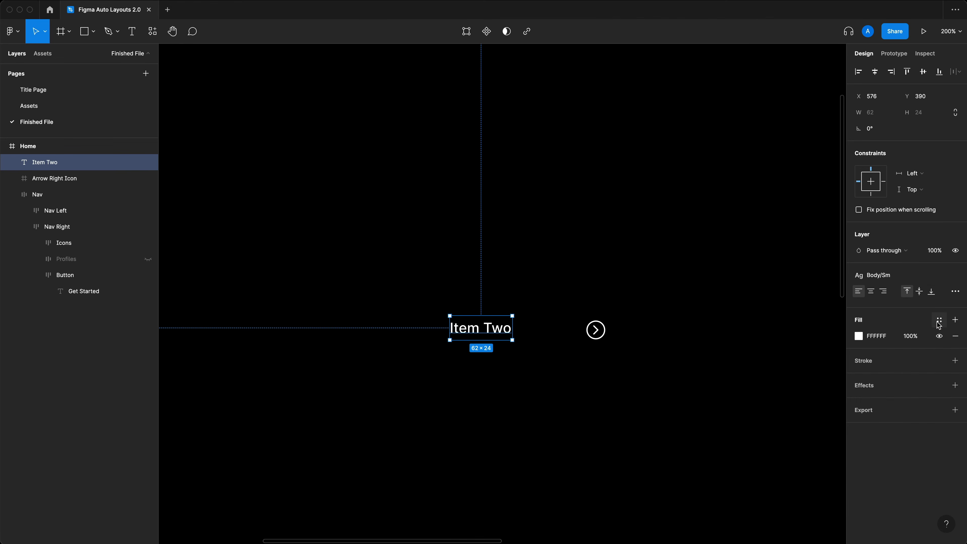
Step: Apply the Neutral/0 color style to the Item Two text and the arrow icon
click(939, 320)
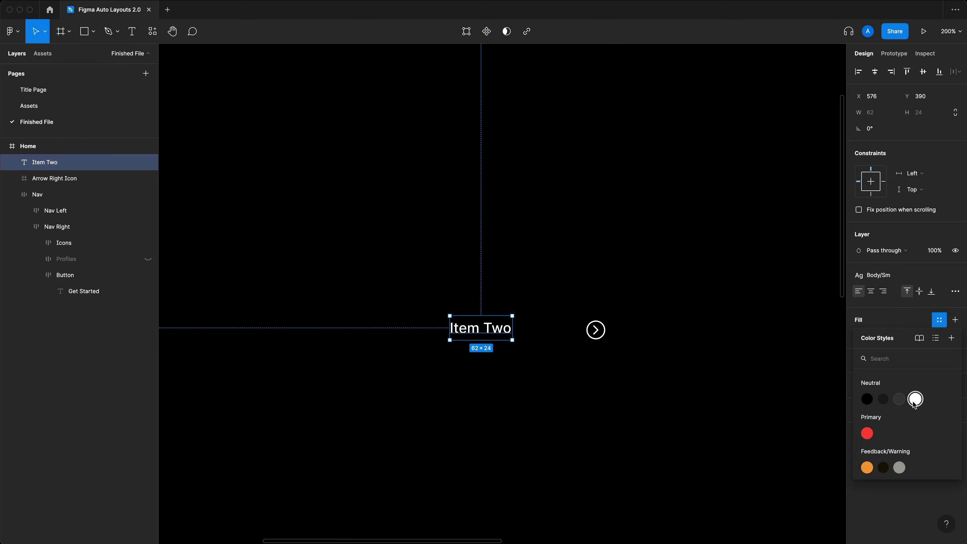
click(596, 330)
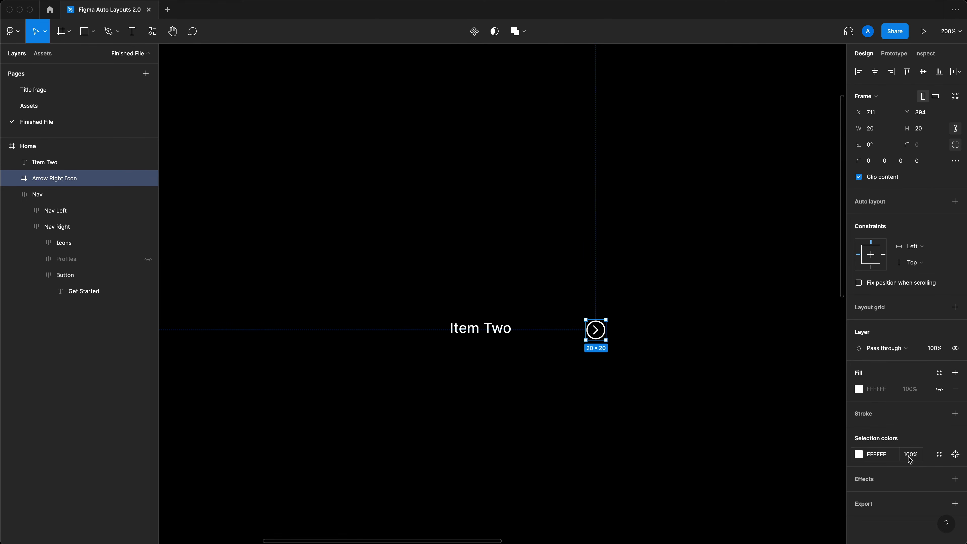
click(941, 454)
click(798, 456)
Step: Combine the Item Two text and arrow icon into a horizontal auto layout, vertically centered and left-aligned
drag(687, 377, 197, 222)
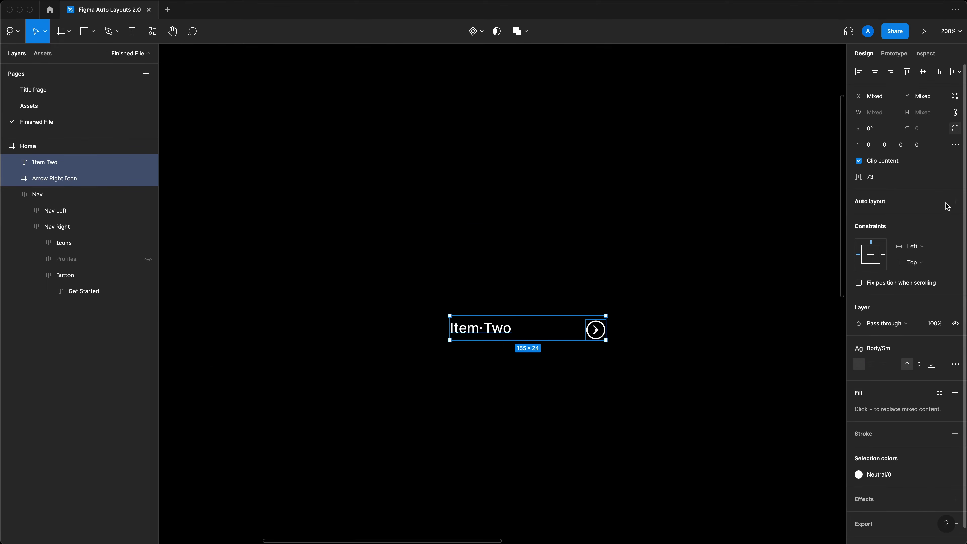
click(955, 201)
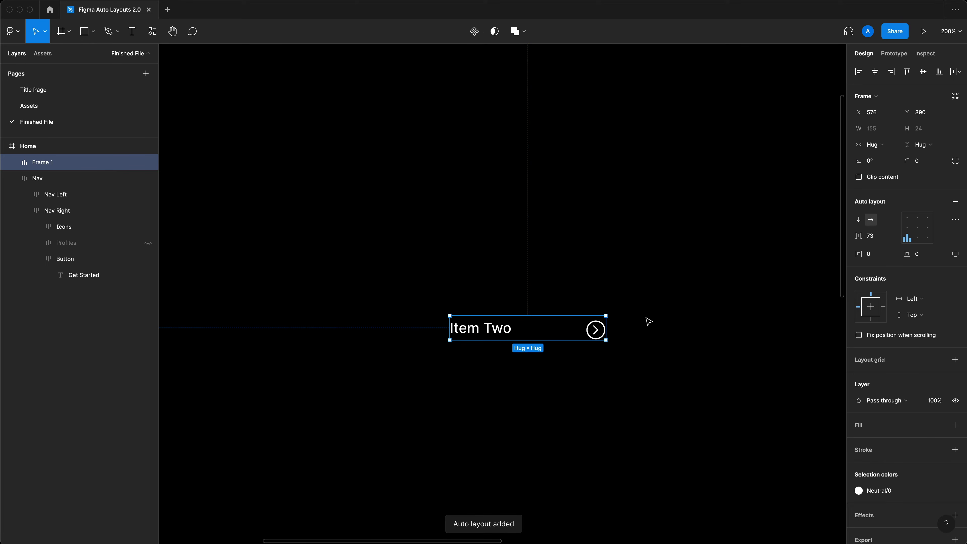
click(908, 231)
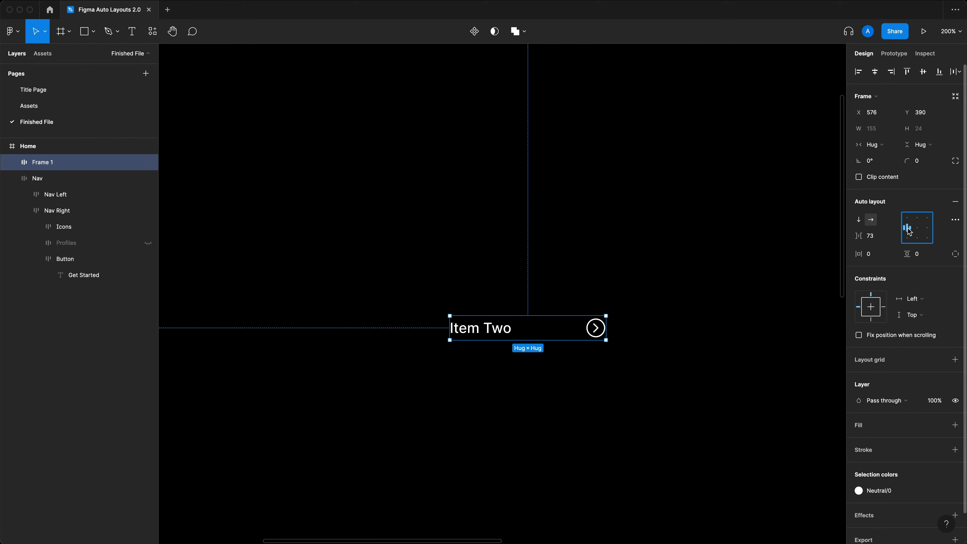
Step: Examine the resizing settings of the Item Two text and the arrow icon inside the auto layout frame
double_click(481, 327)
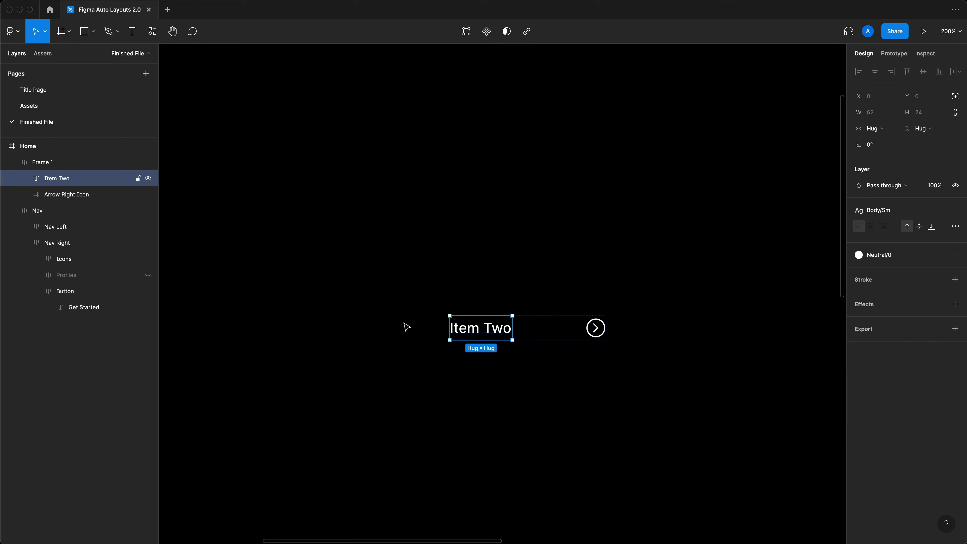
click(877, 129)
click(875, 140)
key(Tab)
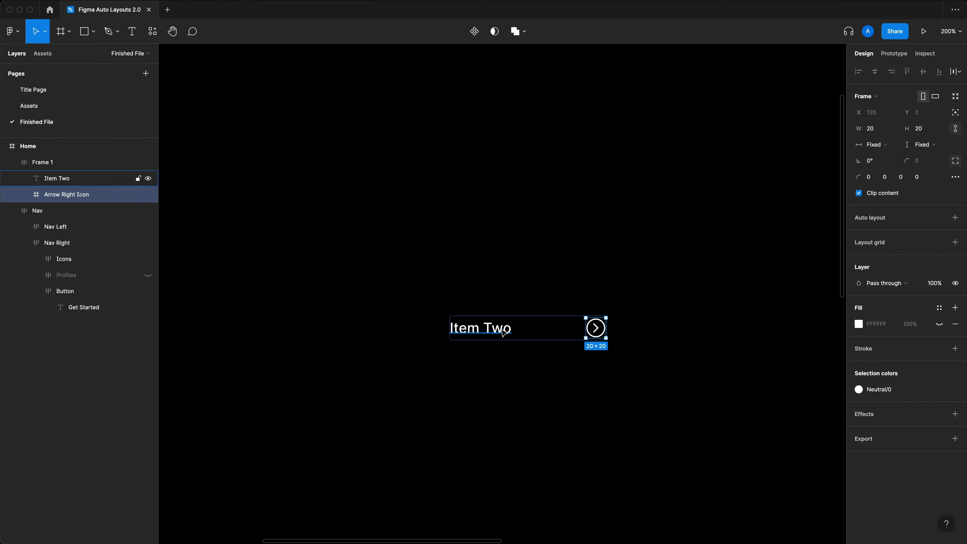
click(536, 330)
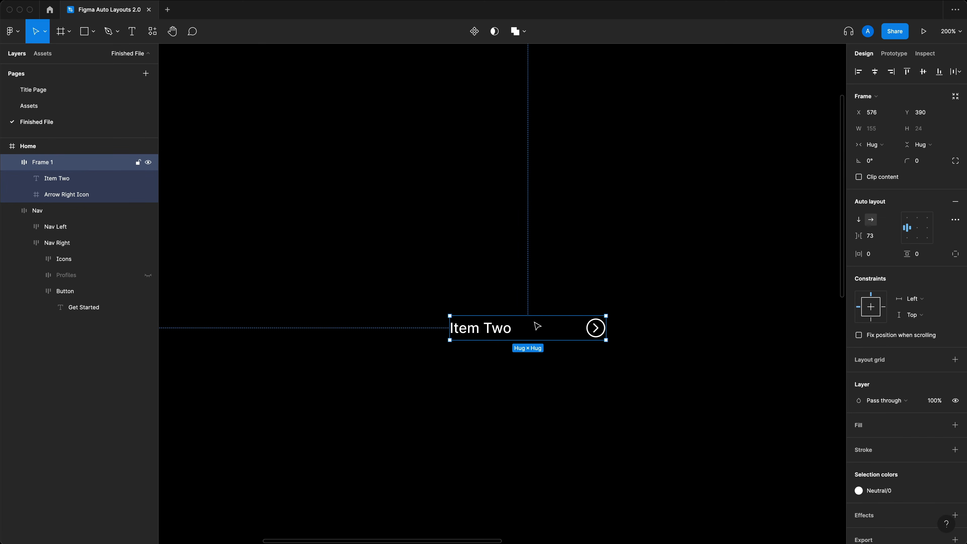
Step: Set the spacing between the Item Two text and the arrow icon to 8
click(880, 239)
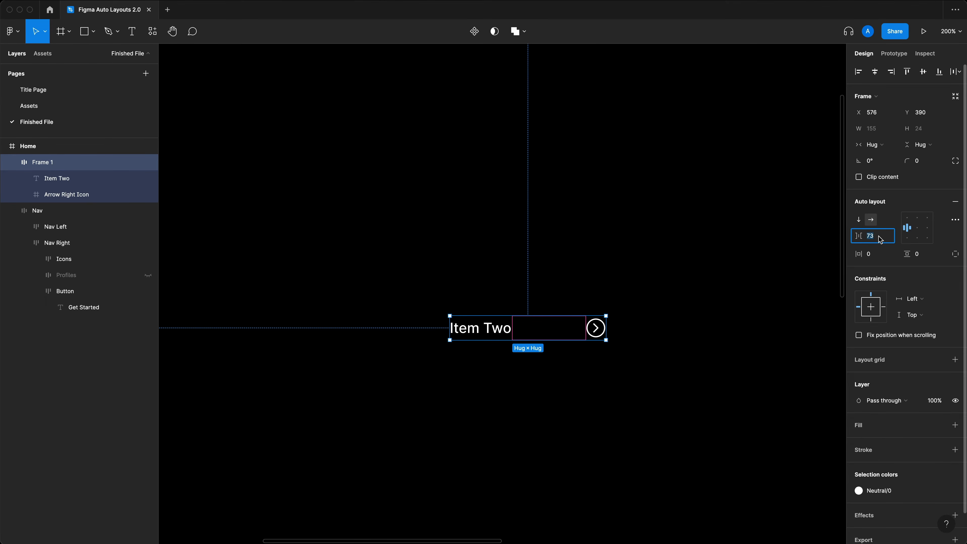
text(8)
key(Return)
Step: Move the Item Two frame out of Home onto the empty canvas, at about X -370, Y 721
click(675, 362)
scroll(529, 390, up, 2)
drag(528, 391, 492, 228)
scroll(523, 215, up, 5)
scroll(522, 213, up, 8)
click(630, 301)
Step: Rename the frame List Item and change its text to Item One
click(34, 146)
double_click(38, 146)
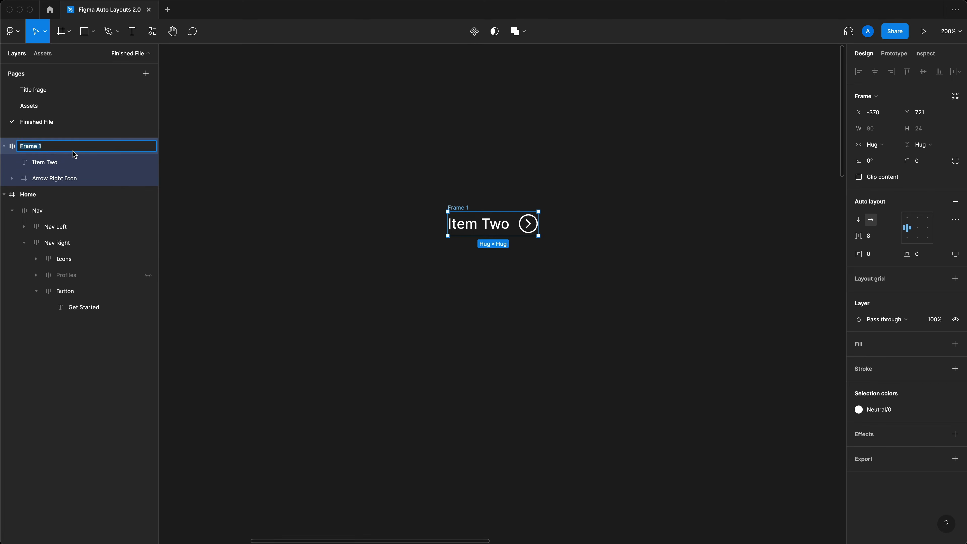
text(List Item)
double_click(499, 223)
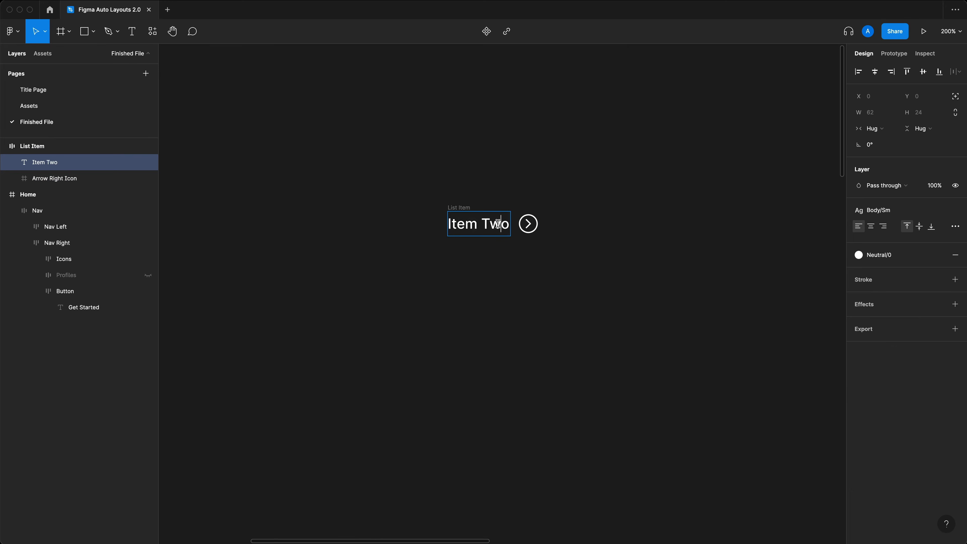
double_click(499, 223)
text(One)
Step: Try duplicating the List Item frame directly below the original
click(458, 207)
drag(458, 211, 465, 246)
key(super+z)
click(464, 201)
click(464, 208)
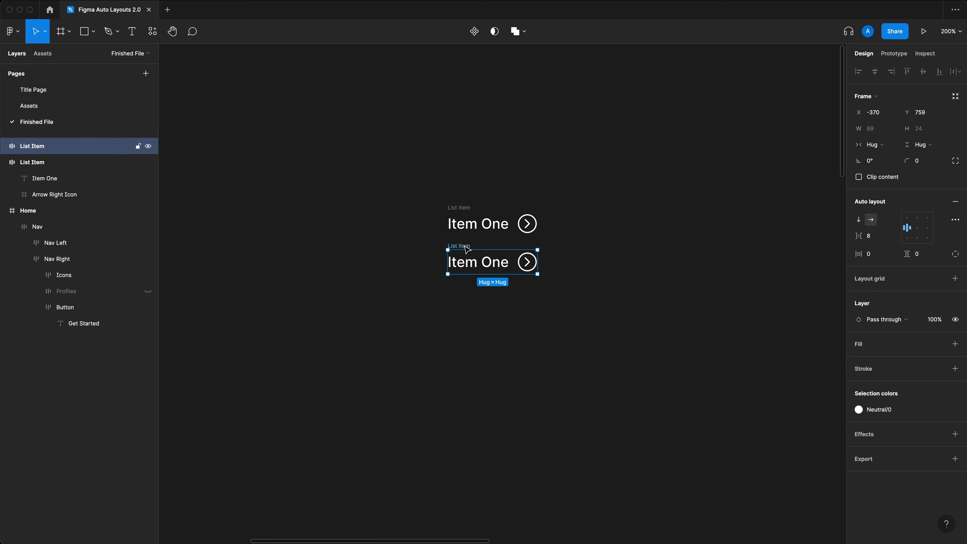
key(super+z)
click(479, 176)
scroll(479, 176, down, 1)
scroll(479, 176, left, 1)
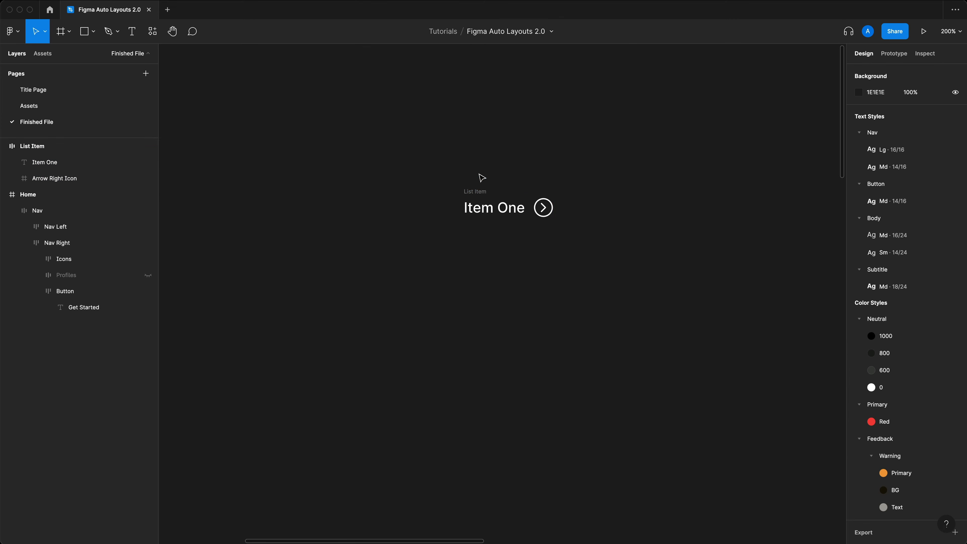
Step: Duplicate the List Item frame four times downward with 16 spacing, making a column of five items
click(482, 195)
drag(482, 196, 481, 237)
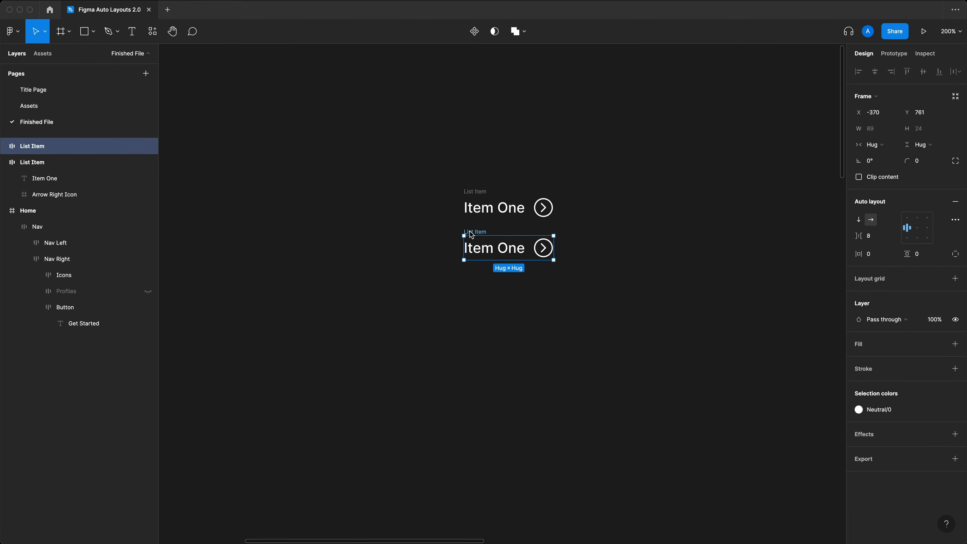
key(super+d)
key(super+d)
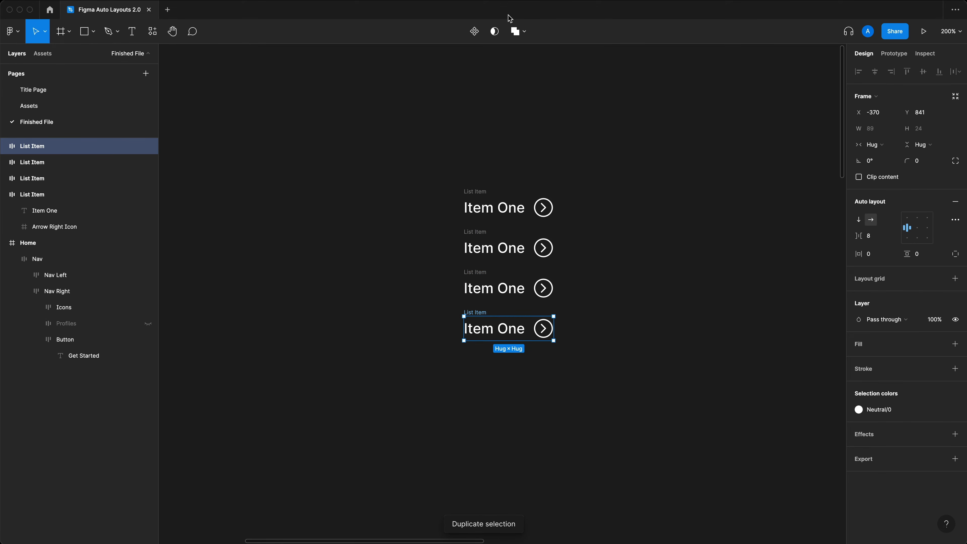
key(super+d)
Step: Wrap the five List Item frames in one vertical auto layout frame and name it List
drag(376, 162, 719, 511)
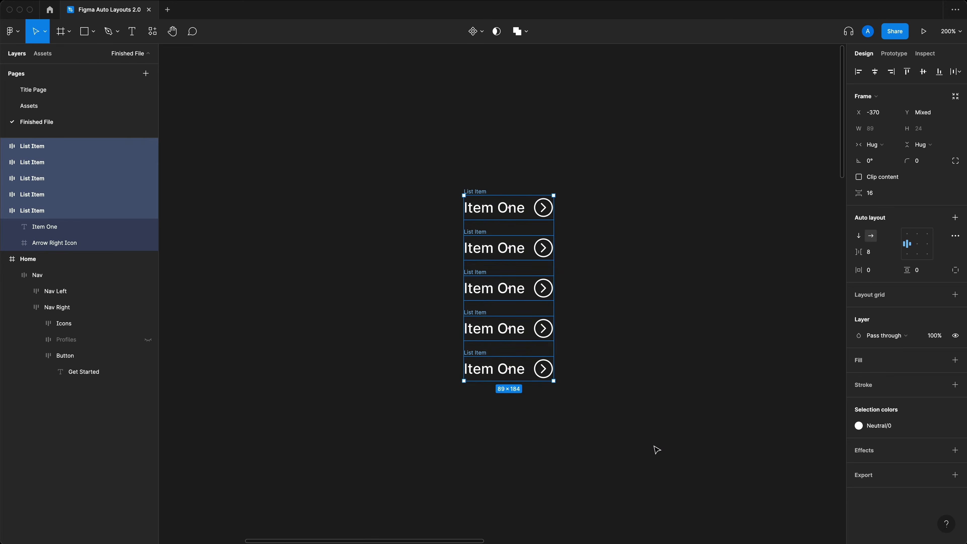
drag(702, 474, 401, 170)
key(shift+a)
key(super+r)
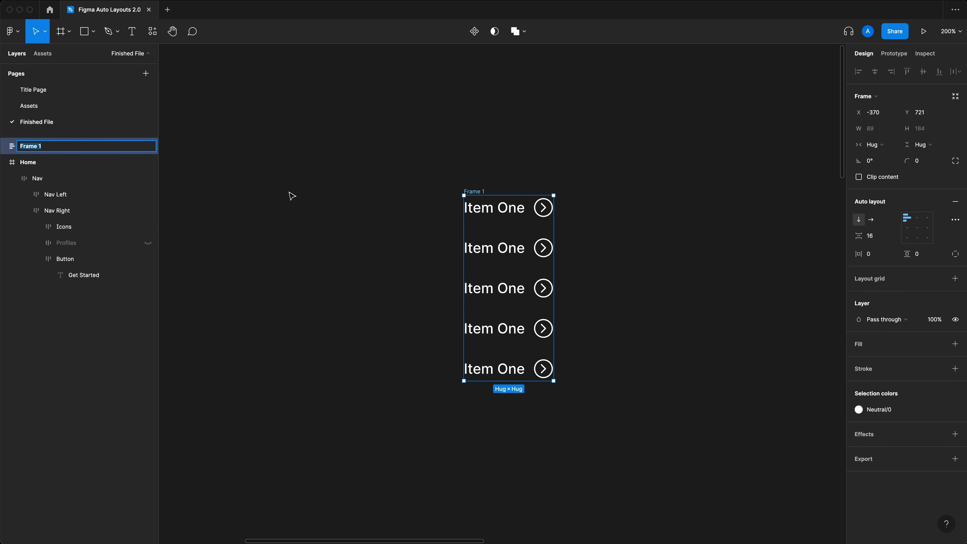
text(List)
key(Return)
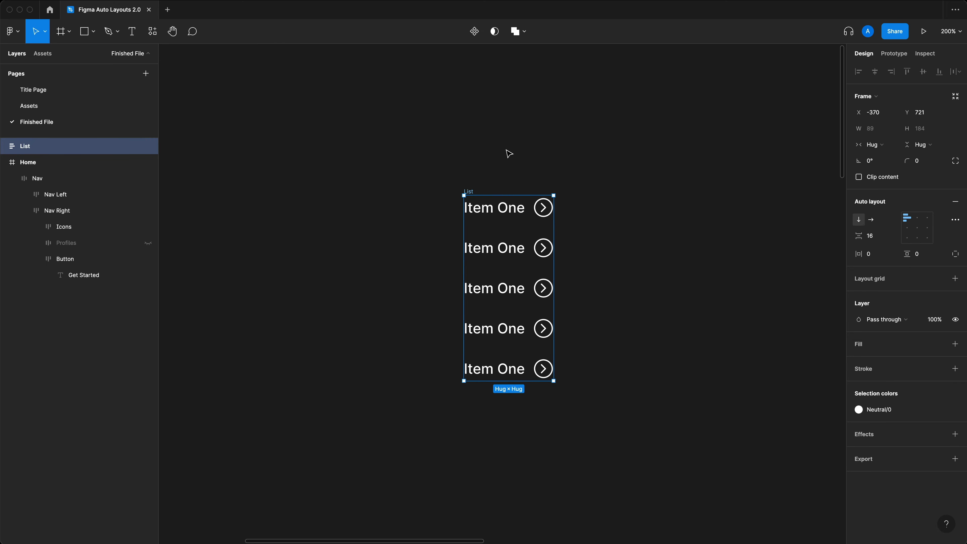
Step: Fill the List frame with the Neutral/1000 colour style
click(507, 152)
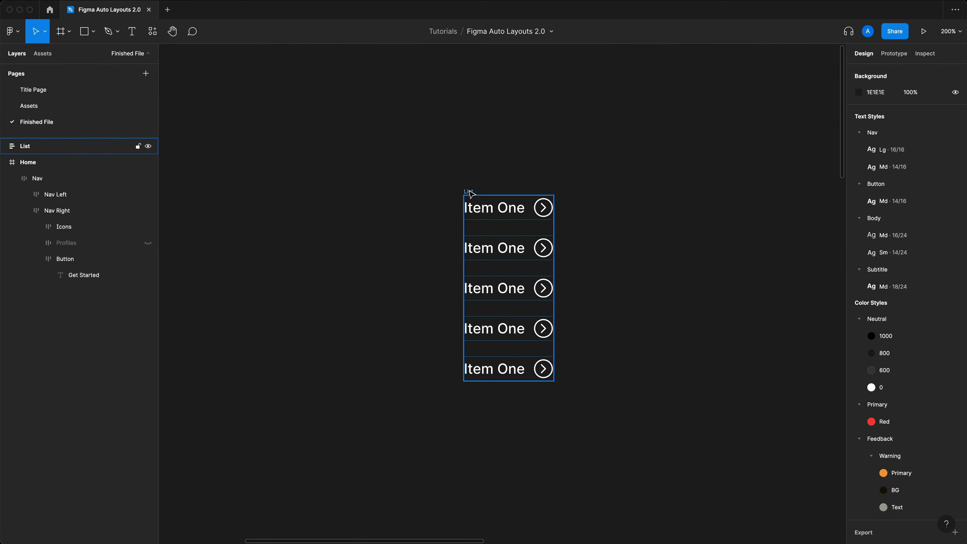
click(471, 194)
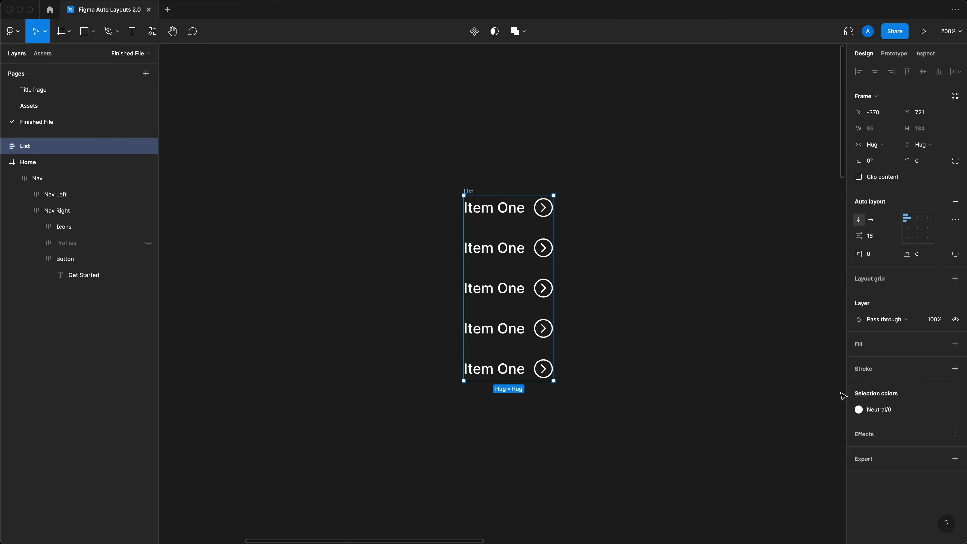
click(955, 344)
click(938, 344)
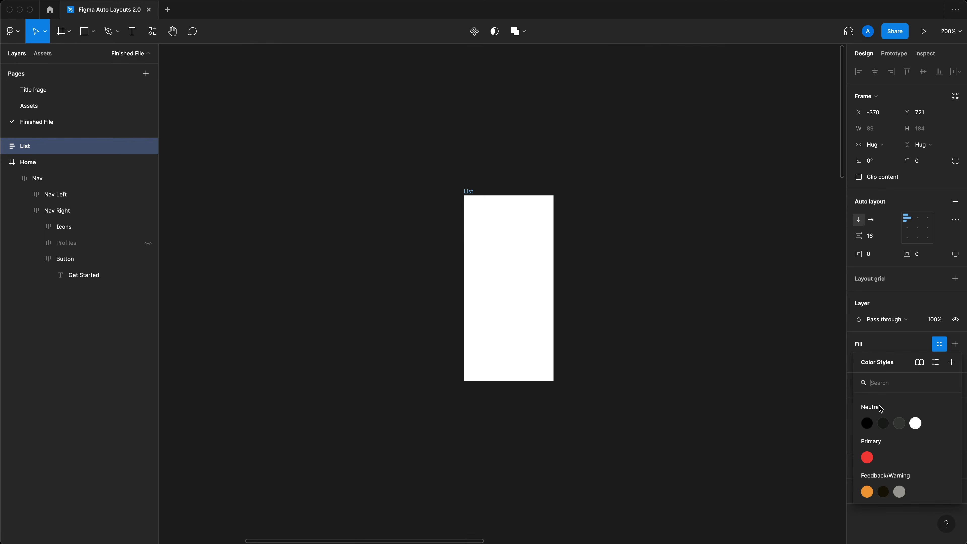
click(866, 422)
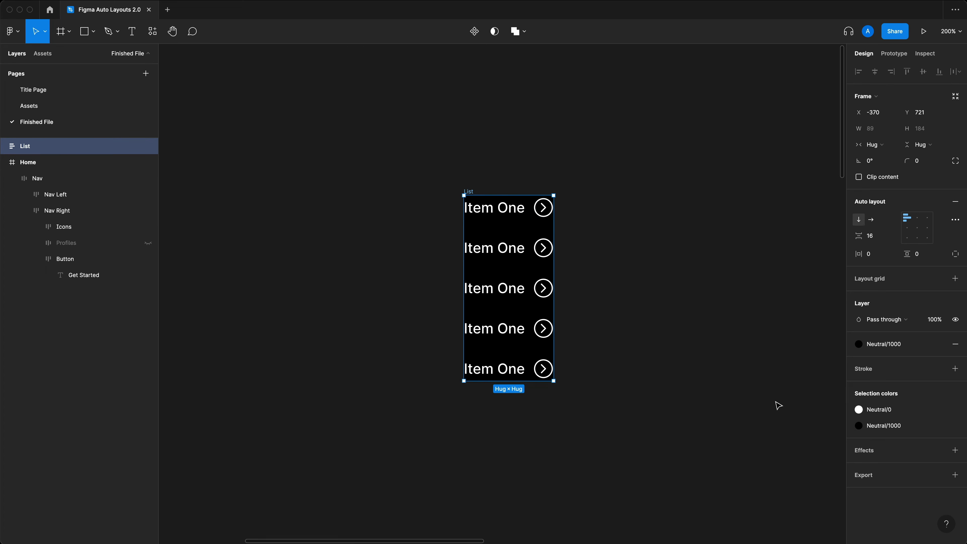
Step: Add an inside stroke to the List frame with the Neutral/800 colour style and a weight of 2
click(954, 368)
click(938, 369)
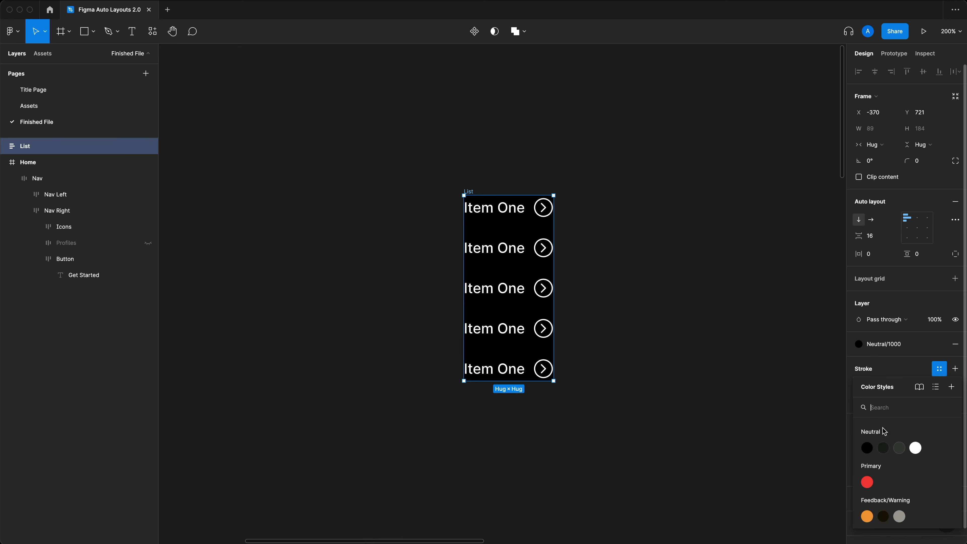
click(883, 451)
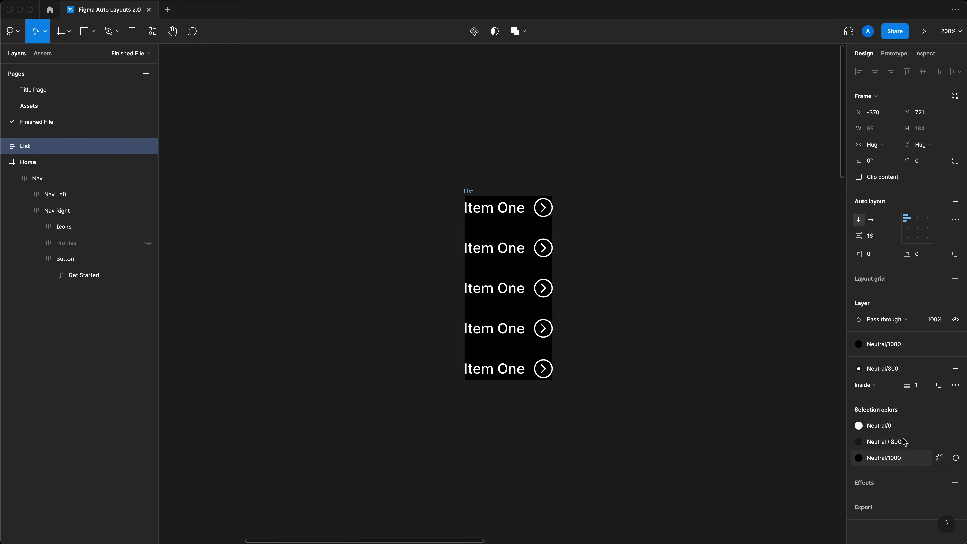
click(915, 385)
text(2)
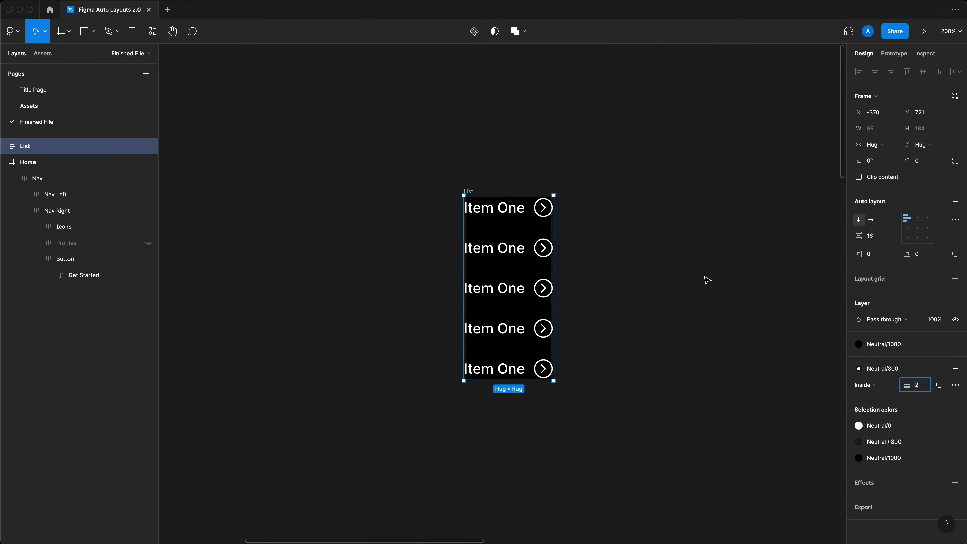
Step: Switch the List frame's stroke to the Feedback/Warning/Primary colour style
scroll(511, 191, up, 5)
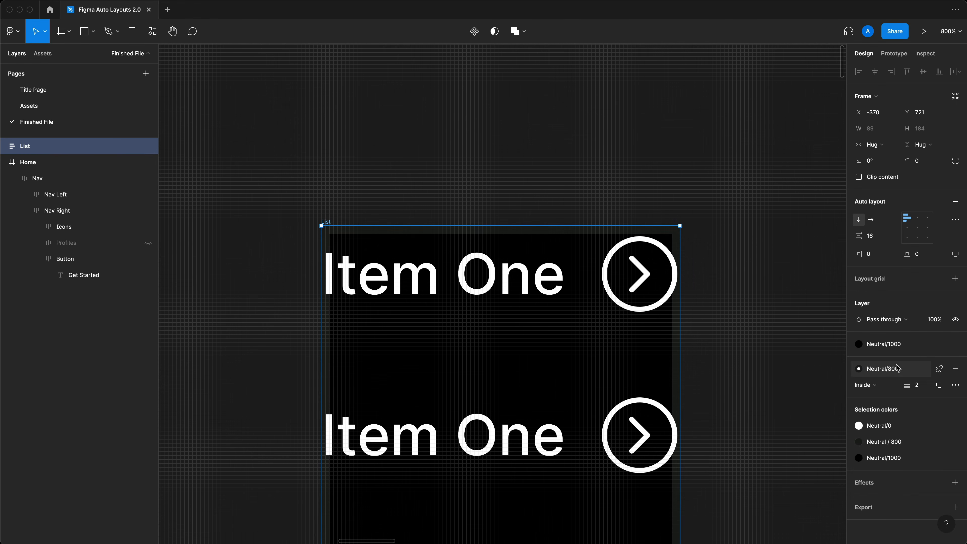
click(896, 367)
click(865, 515)
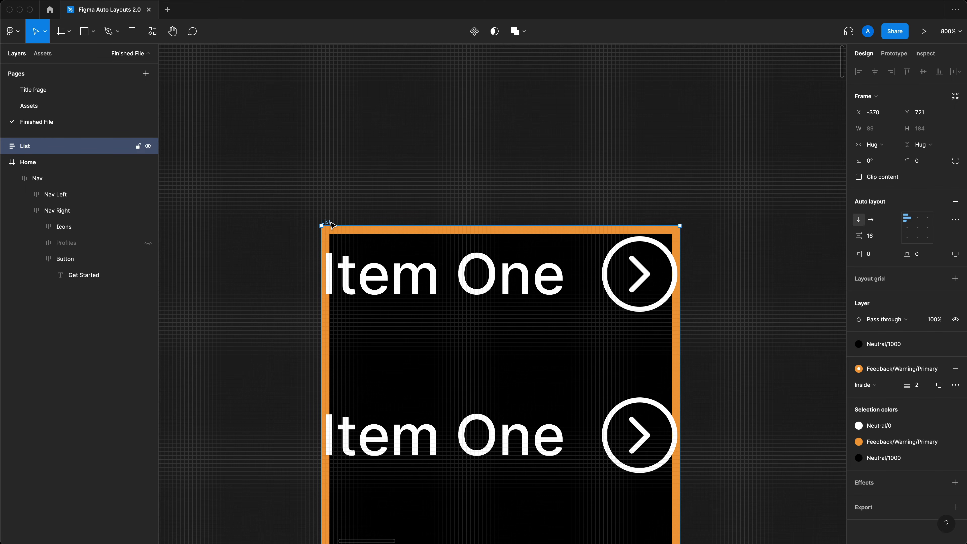
Step: Round the List frame's corners with a radius of 4
click(921, 163)
text(4)
key(Return)
Step: Set the List frame's auto layout padding to 24 horizontally and 16 vertically
click(876, 256)
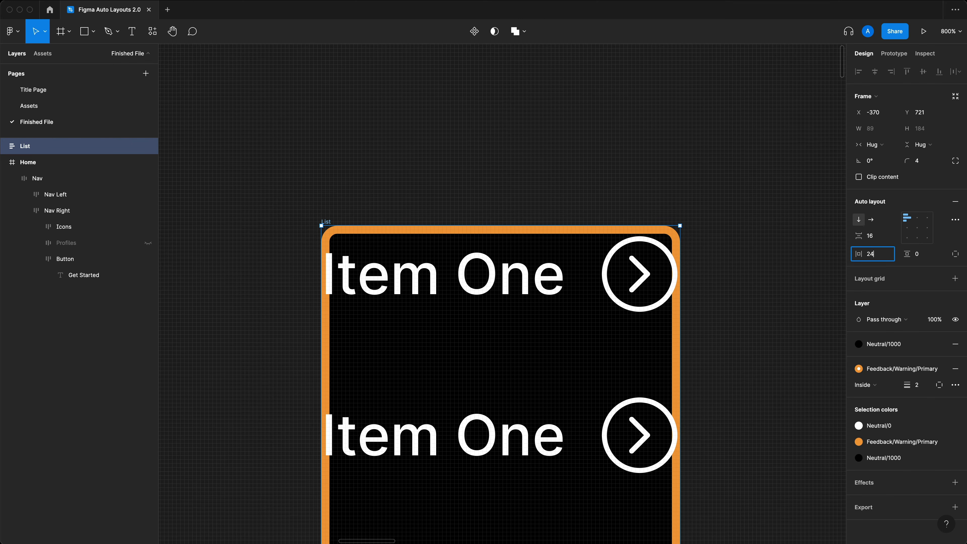
key(Return)
click(734, 188)
drag(729, 184, 629, 58)
key(super+minus)
click(383, 129)
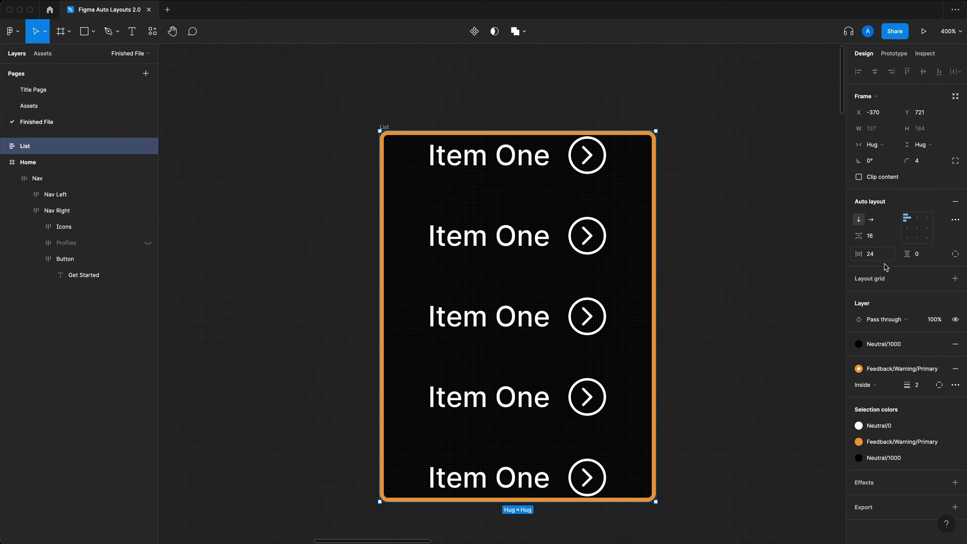
click(923, 263)
text(16)
key(Return)
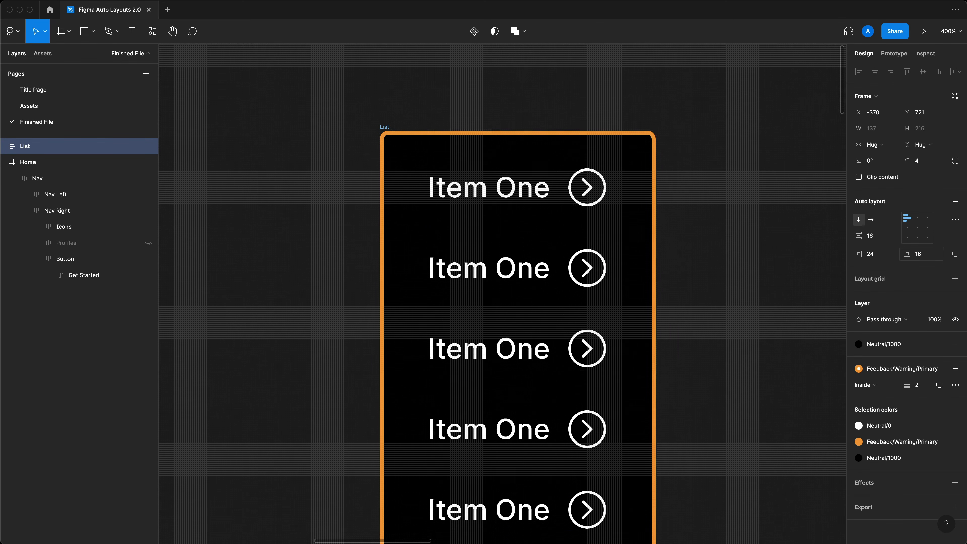
click(720, 265)
scroll(720, 266, down, 3)
click(627, 198)
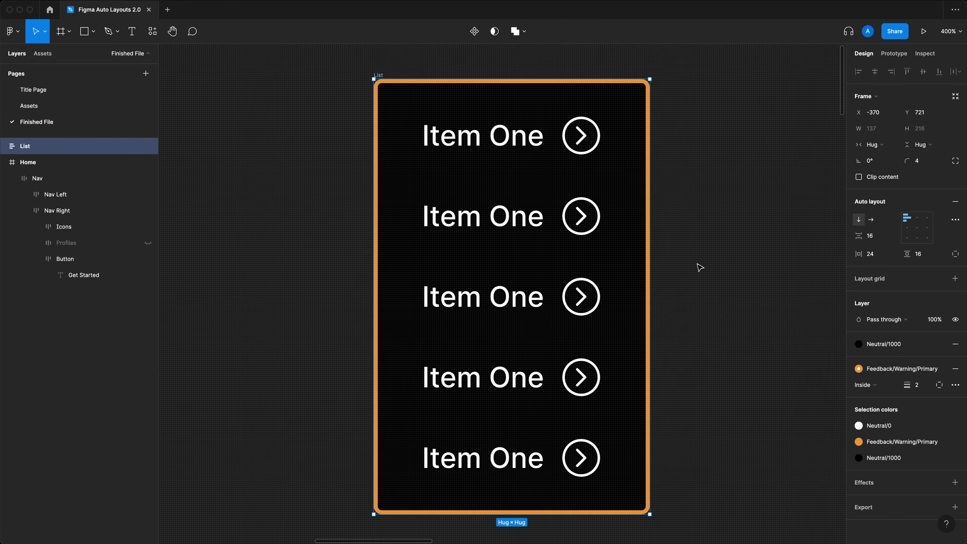
Step: Try widening the List frame freehand to about 209 and select the first item's arrow icon
click(691, 270)
click(376, 82)
drag(650, 267, 807, 267)
double_click(589, 149)
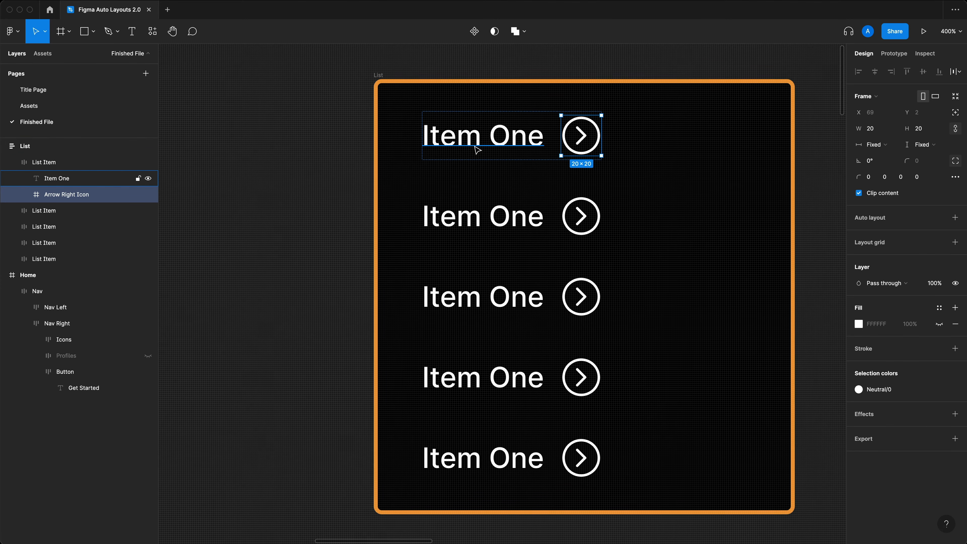
drag(318, 166, 561, 142)
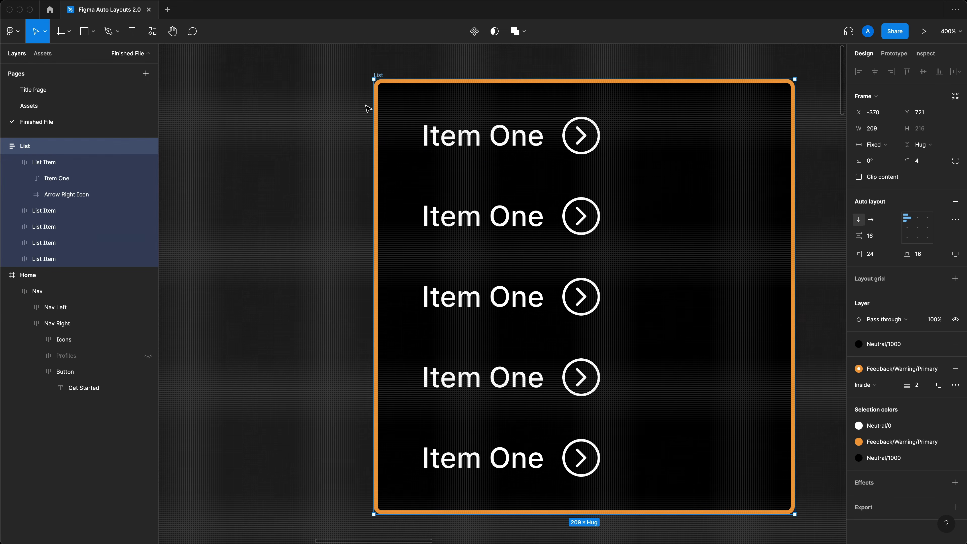
Step: Return the List frame's width to hug contents and change its stroke to the Neutral/800 colour style
double_click(372, 110)
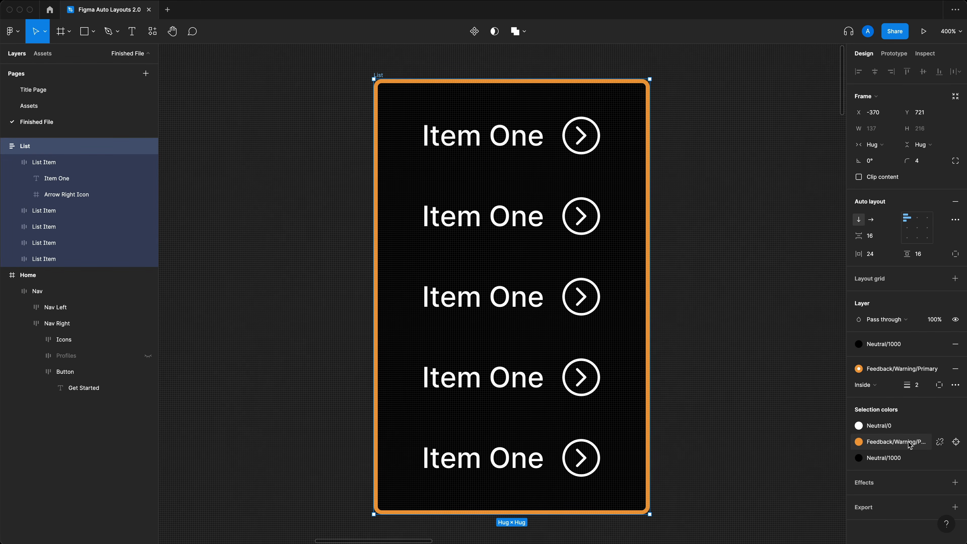
click(909, 444)
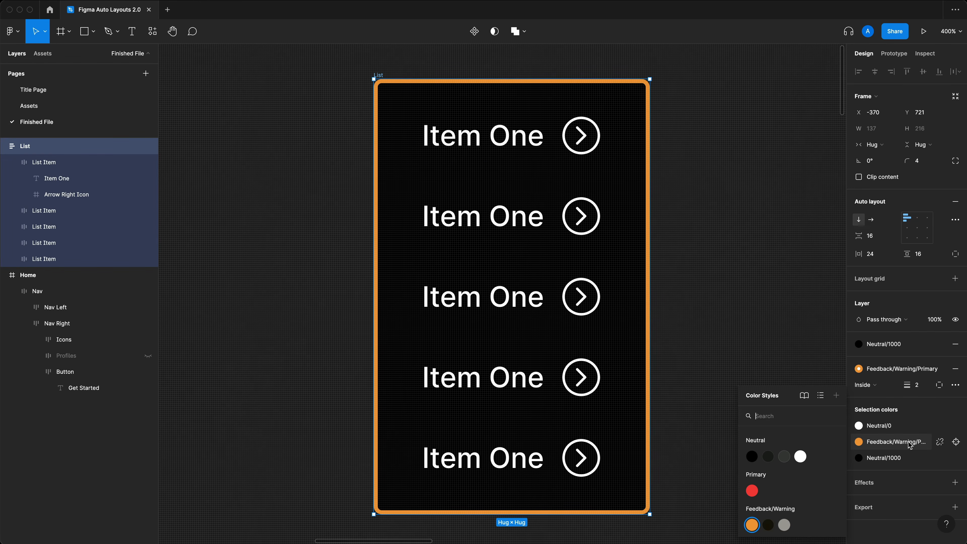
click(768, 456)
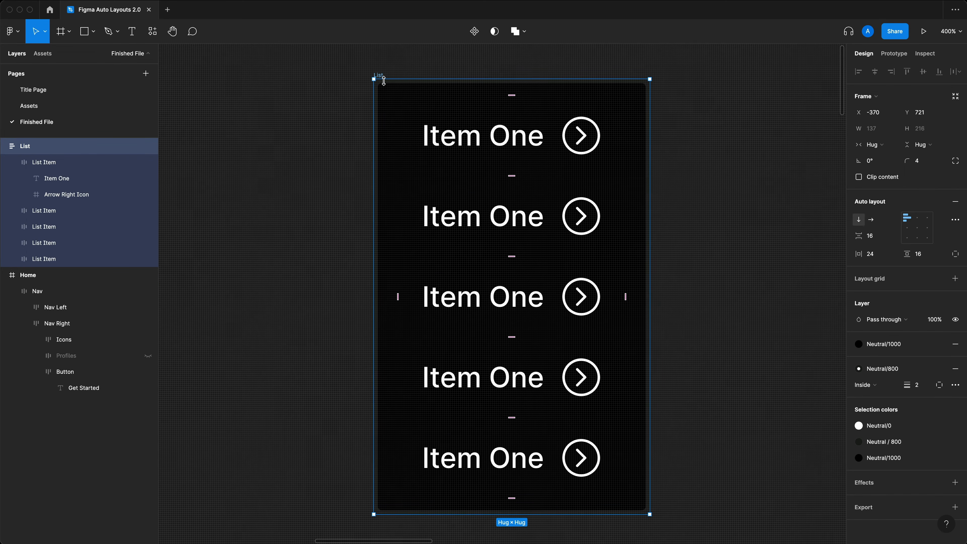
Step: Move the List frame from the canvas into the Home frame below the navigation, at about X 540, Y 174
key(Delete)
key(super+minus)
key(super+minus)
drag(512, 219, 484, 7)
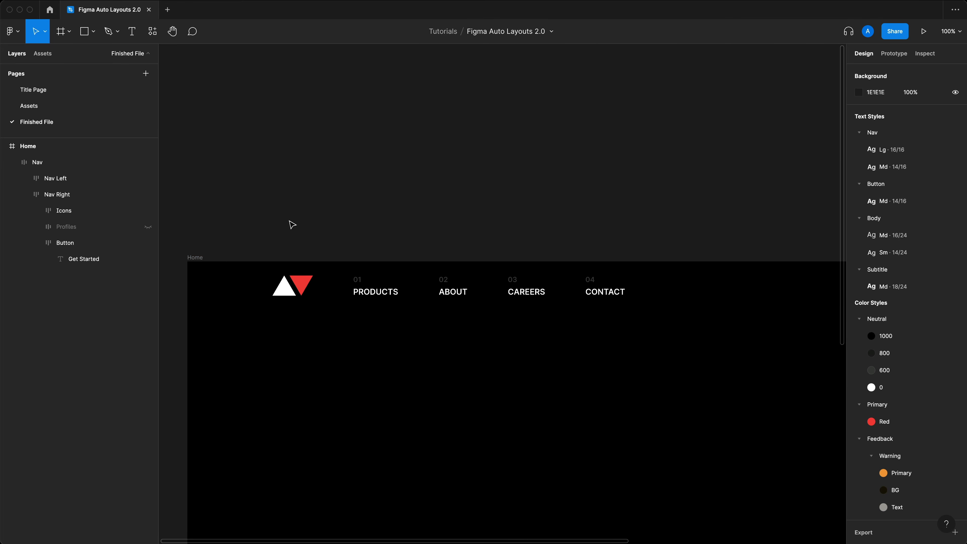
click(195, 257)
key(super+v)
click(573, 425)
drag(573, 425, 584, 325)
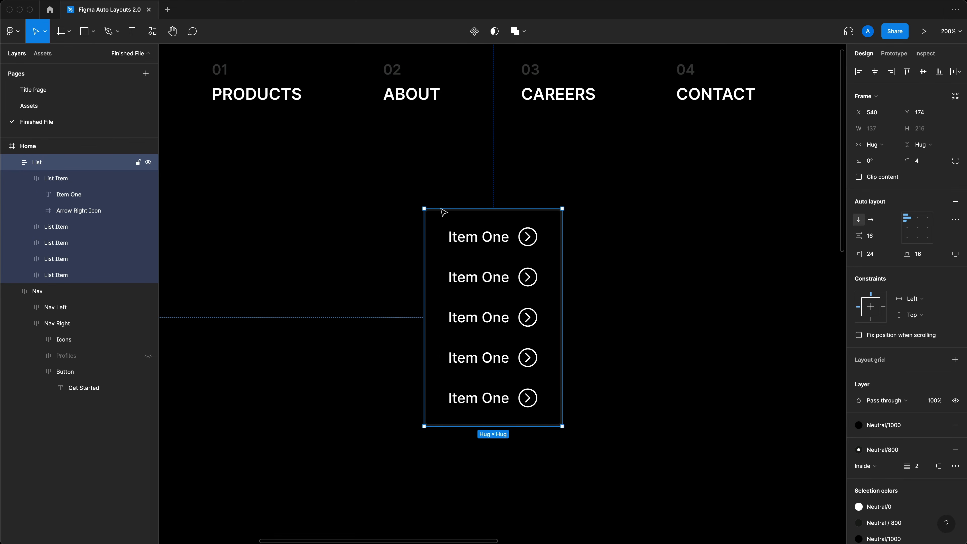
drag(373, 198, 346, 190)
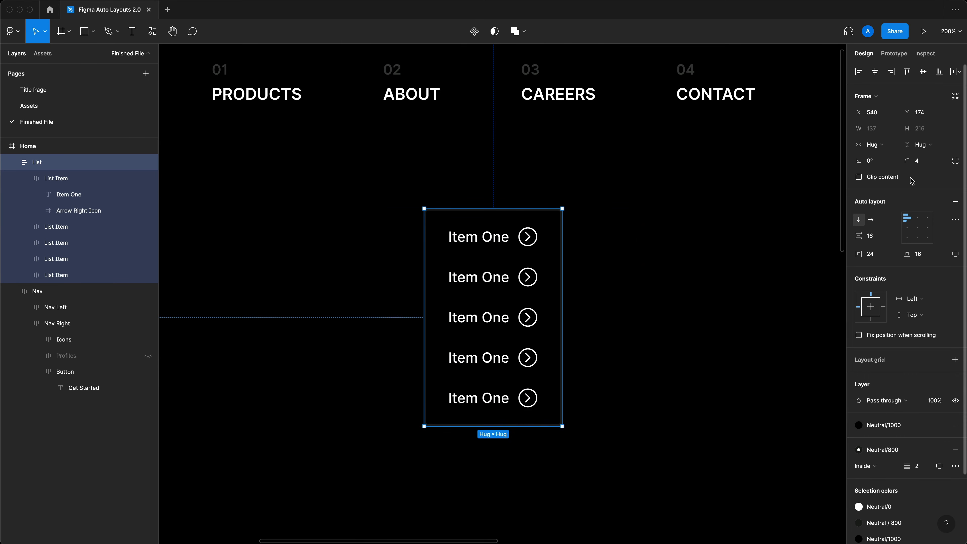
Step: Change the List frame's horizontal resizing to fixed and set its width to 210
click(887, 148)
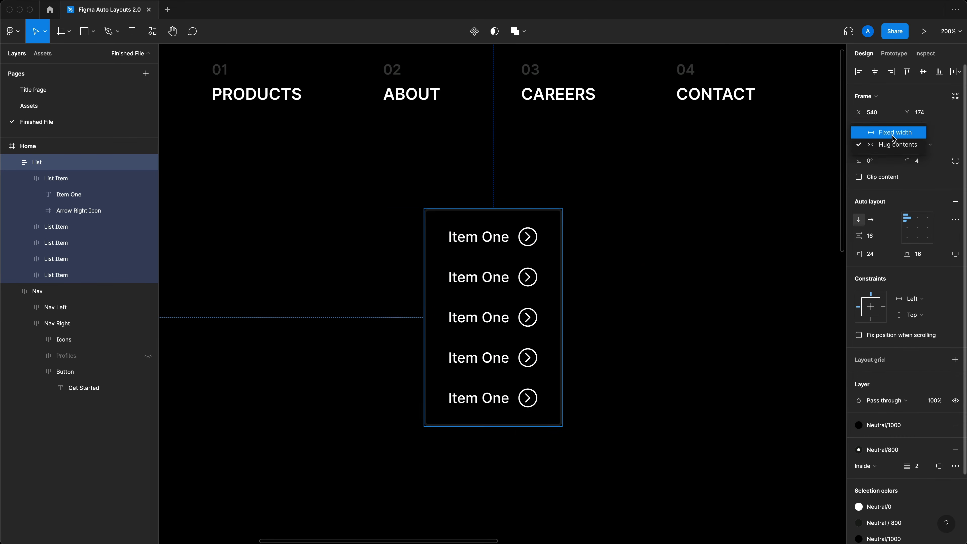
click(893, 137)
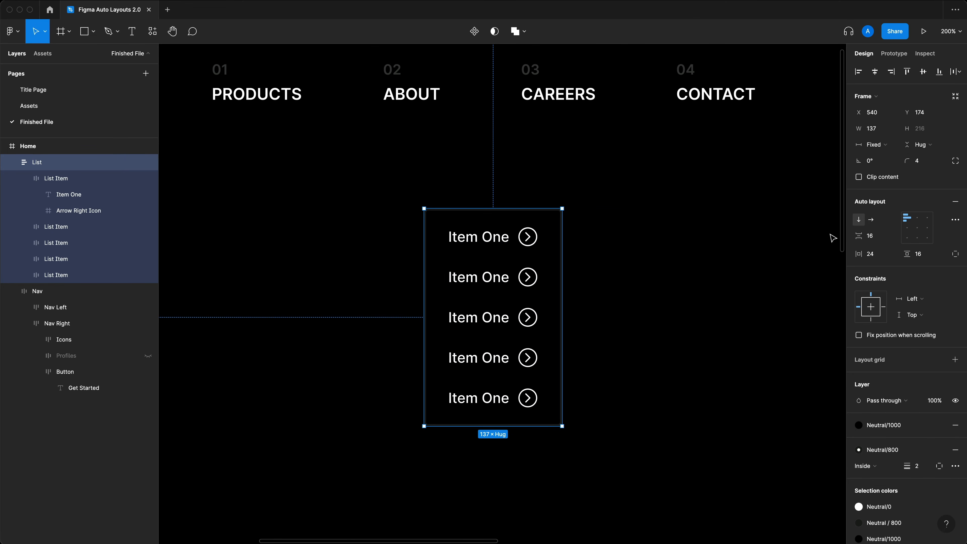
drag(569, 178, 369, 493)
click(882, 129)
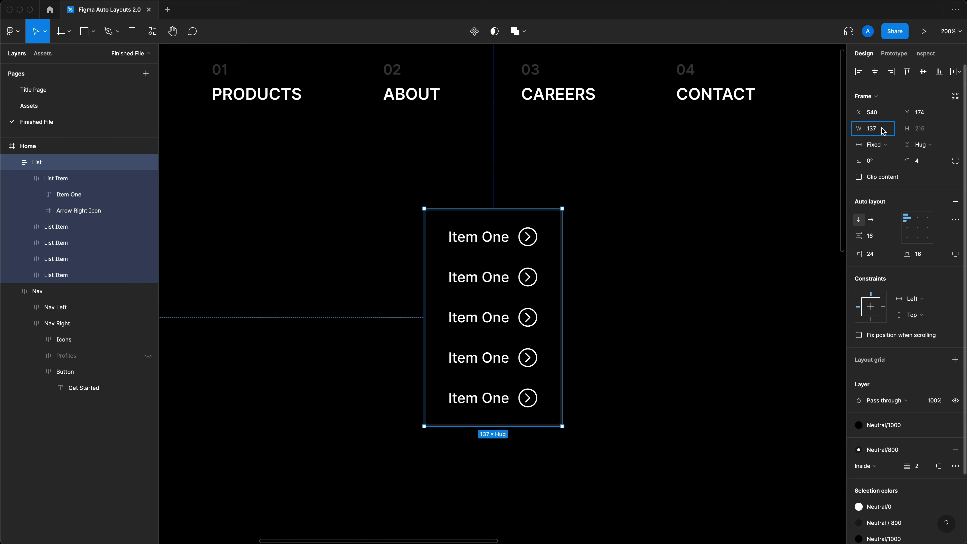
text(210)
key(Return)
key(Escape)
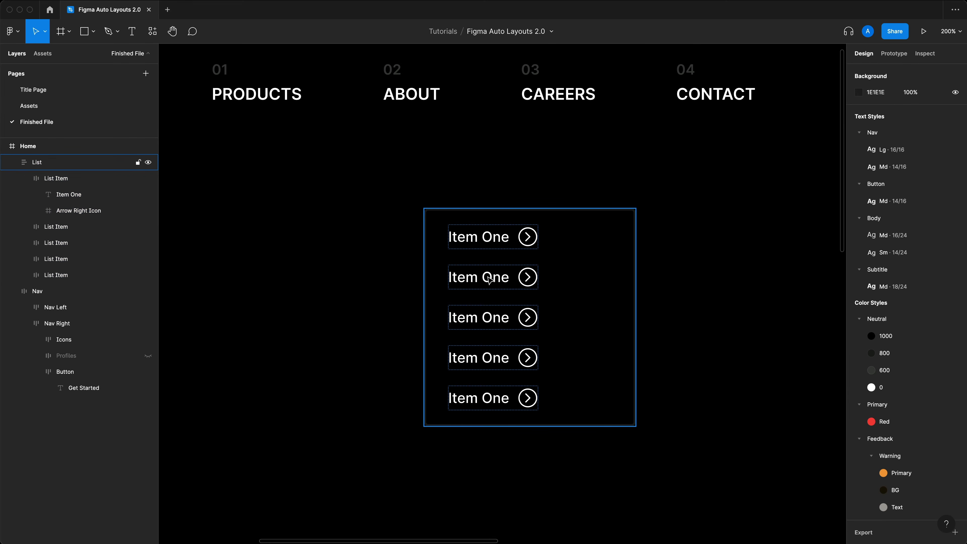
Step: Retitle the second to fifth list items as Item Two, Item Three, Item Four and Item Five
double_click(490, 279)
double_click(494, 277)
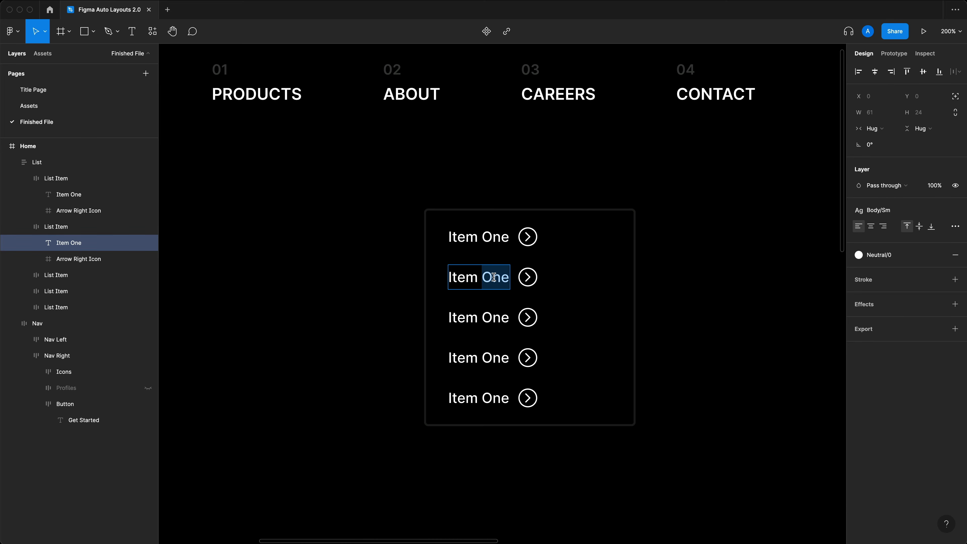
text(Two)
double_click(494, 318)
text(Three)
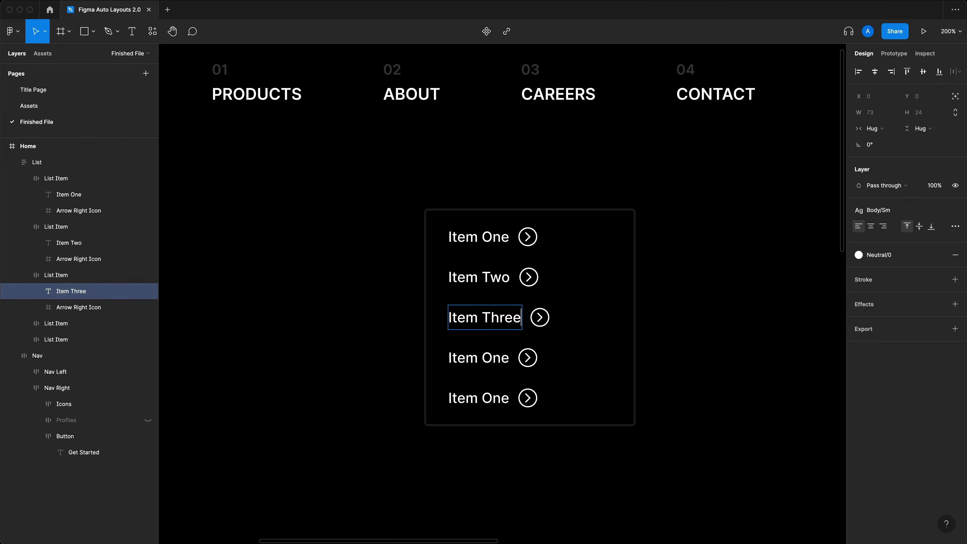
double_click(493, 359)
text(Four)
double_click(493, 399)
text(Five)
click(544, 473)
click(544, 472)
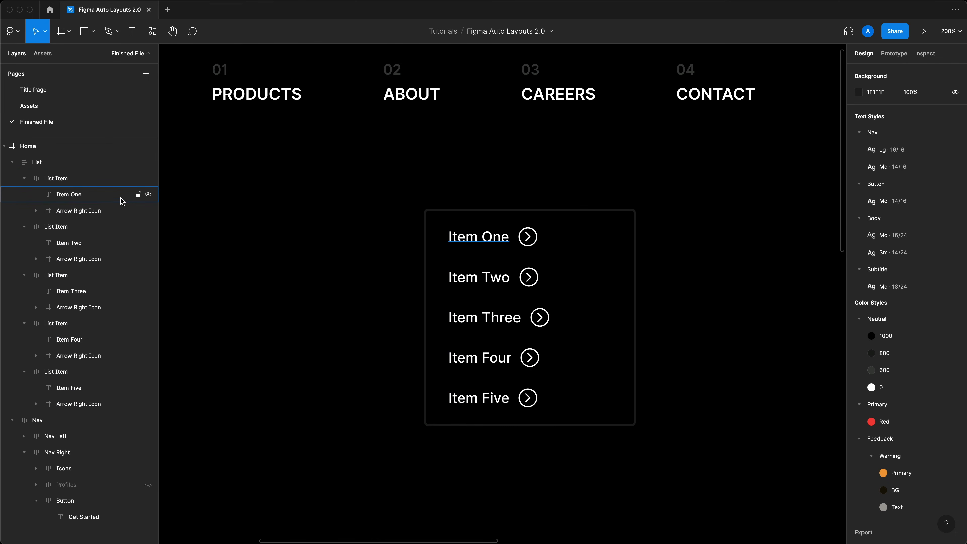
Step: Collapse the five List Item layers inside the List frame
click(24, 178)
click(24, 194)
click(24, 210)
click(24, 227)
click(24, 243)
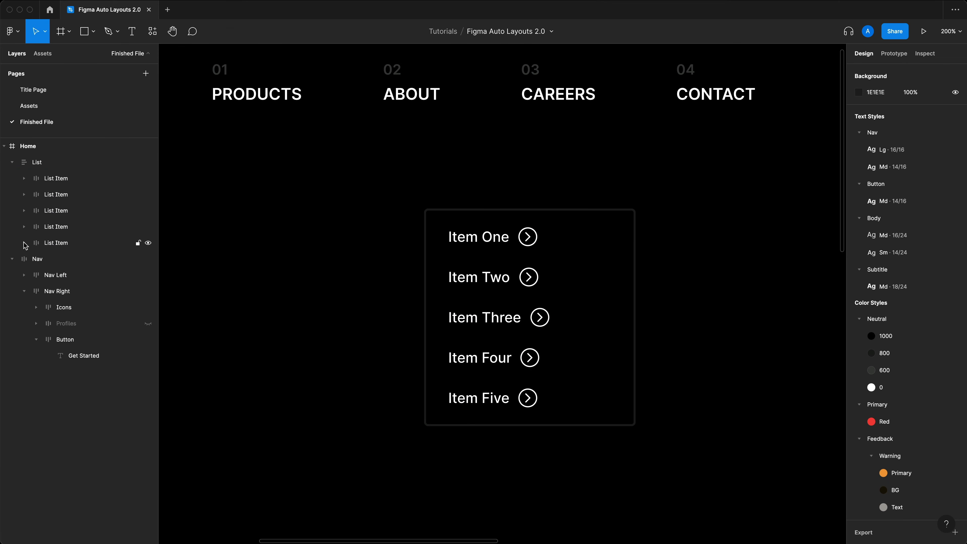
Step: Select all five List Item frames together and examine their horizontal resizing setting
click(51, 246)
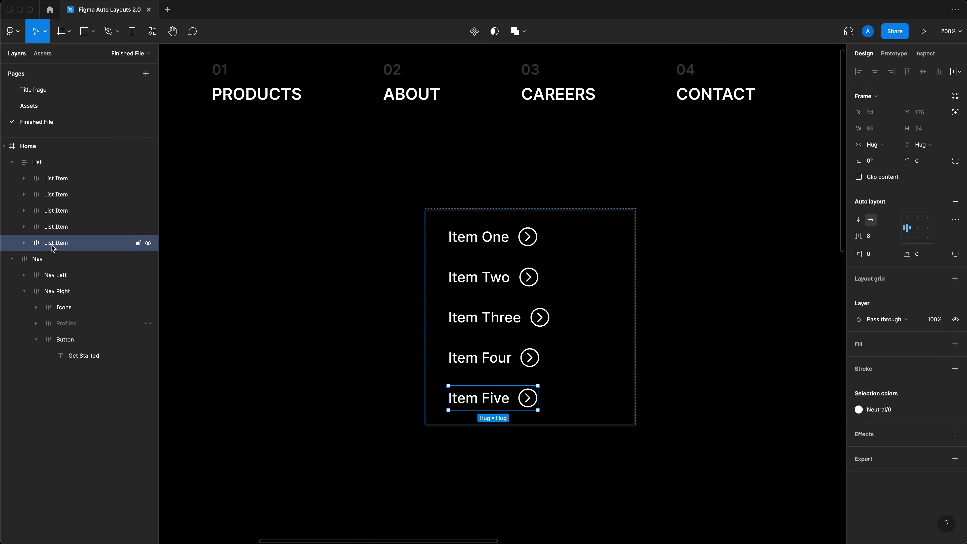
shift+click(72, 182)
shift+click(74, 180)
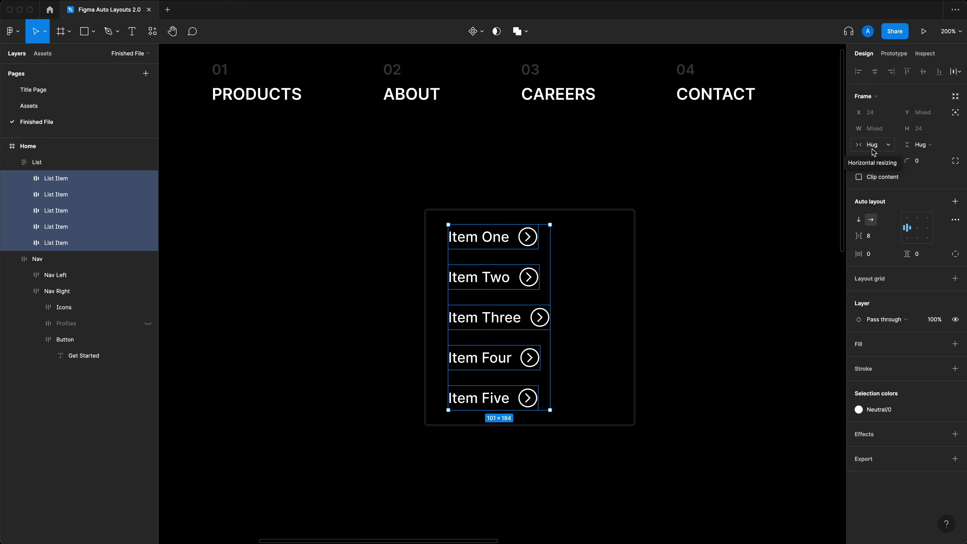
click(511, 194)
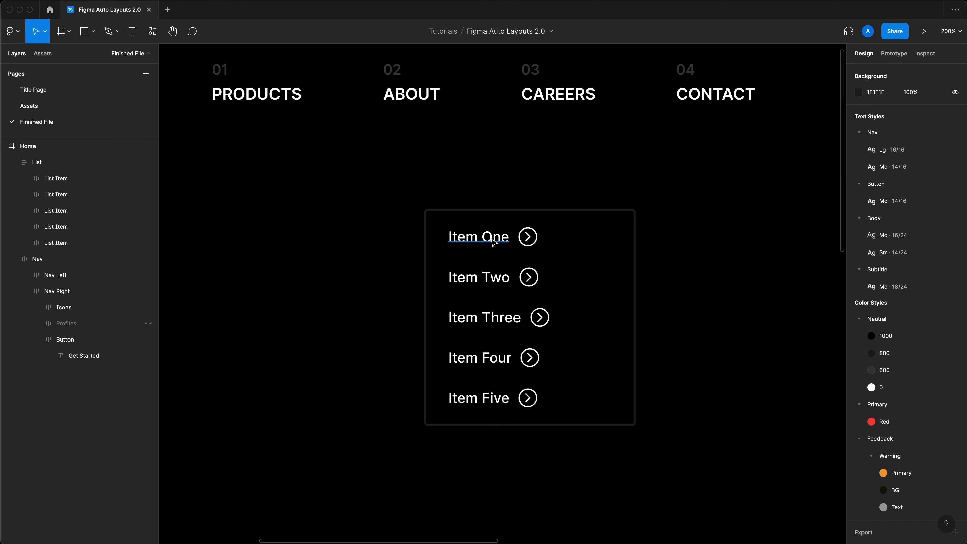
Step: Retitle the first list item as Something Else to test how its row adapts
super+click(493, 241)
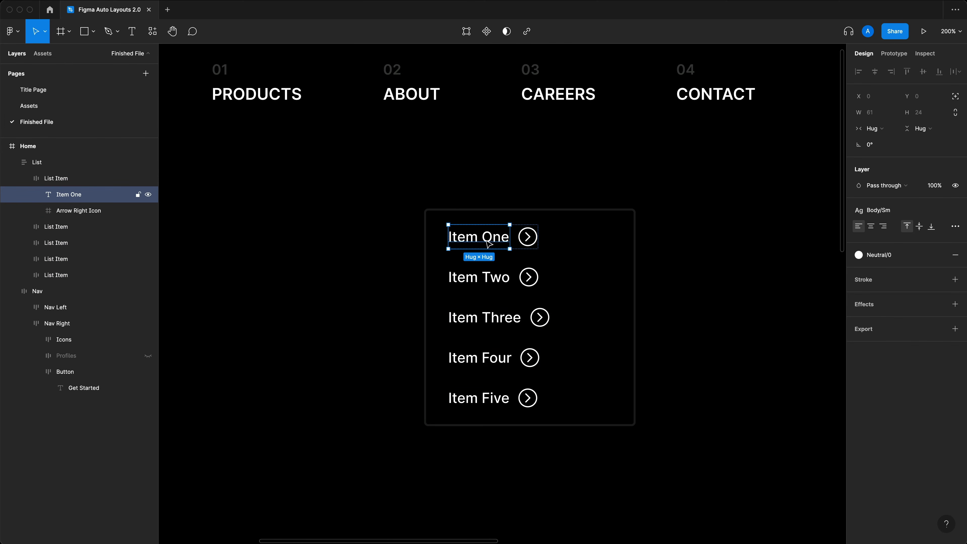
double_click(486, 240)
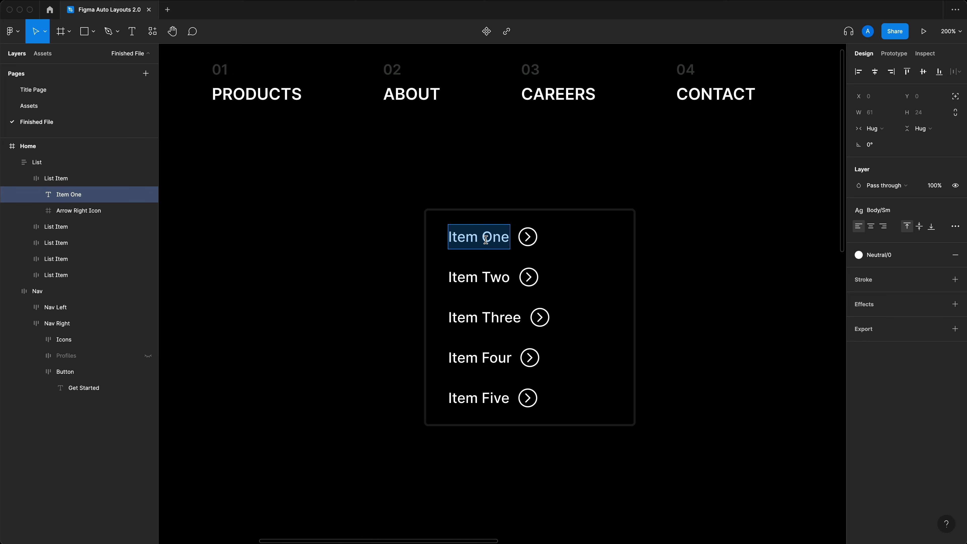
text(Something Else)
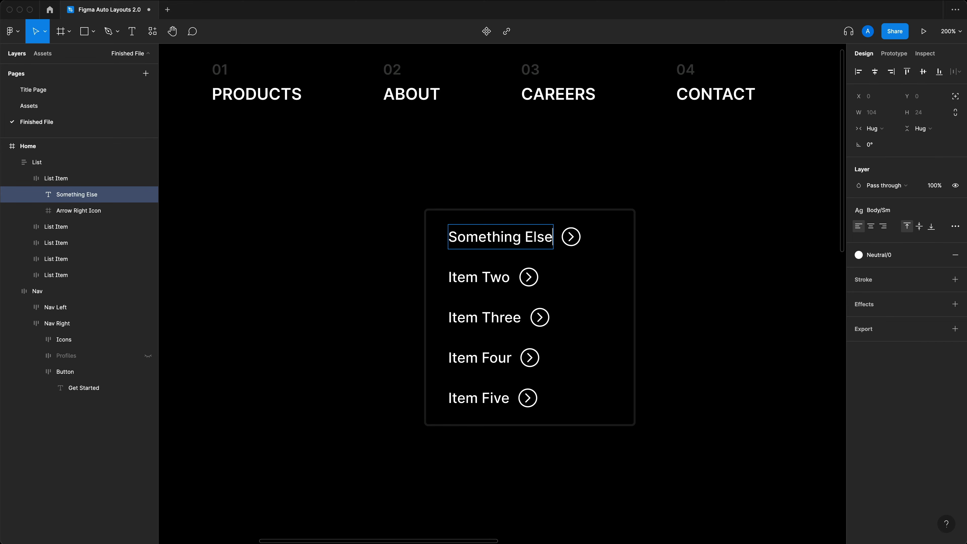
key(Escape)
key(Escape)
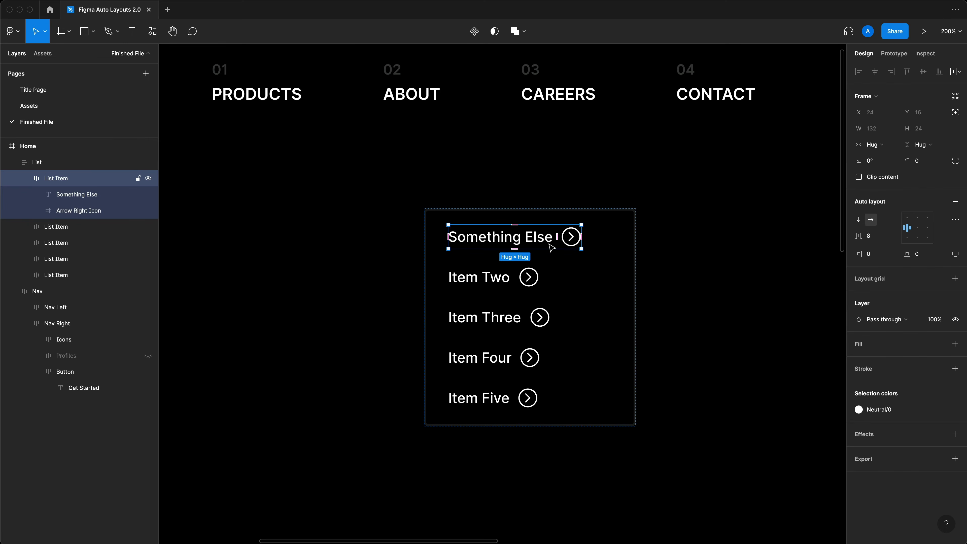
key(Escape)
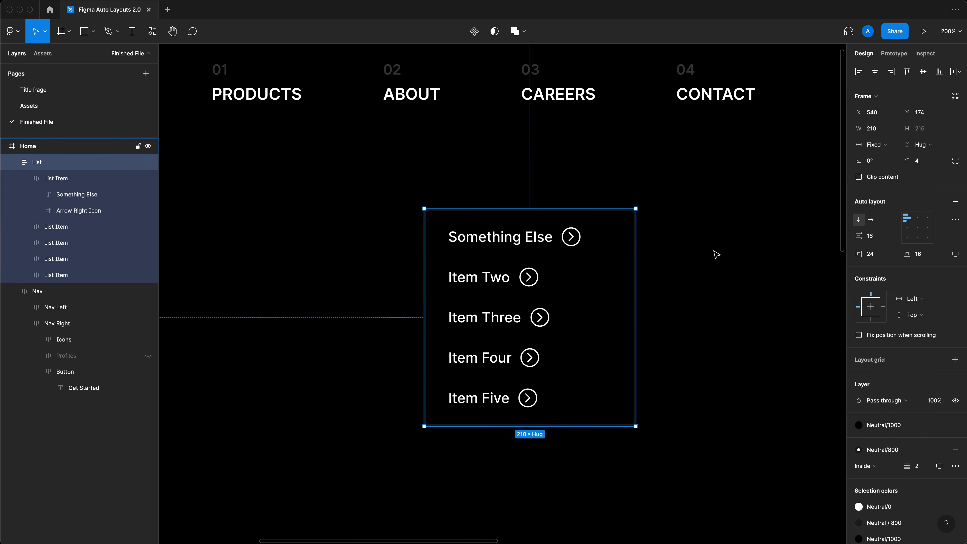
Step: Undo the retitling of the first list item and clear the selection
key(super+z)
key(super+z)
key(super+z)
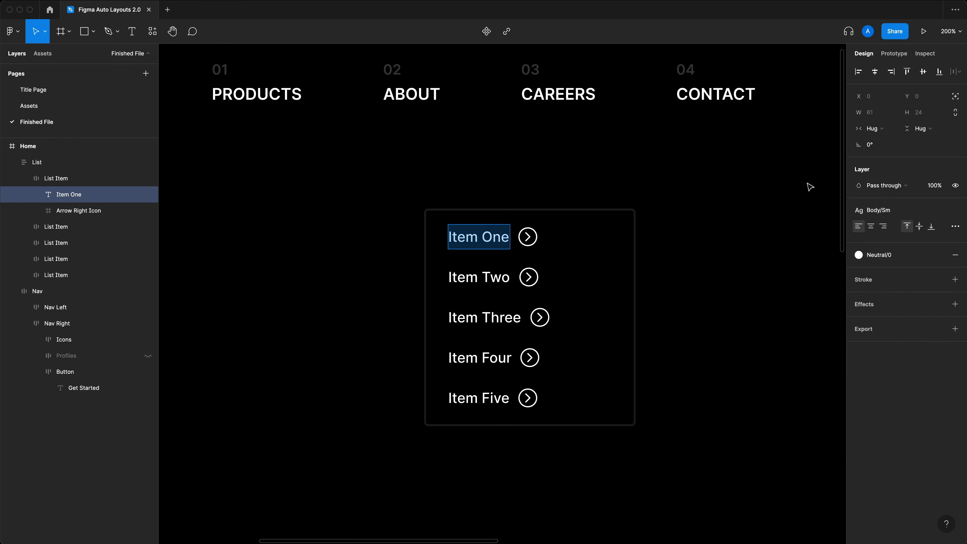
click(630, 264)
click(643, 267)
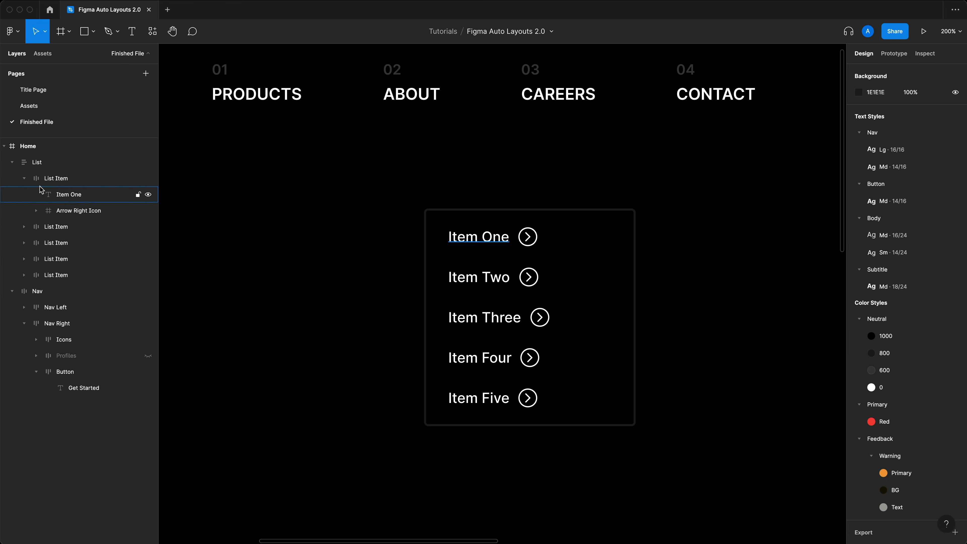
Step: Collapse the first List Item, select all five List Item frames and set their horizontal resizing to Fill container
click(24, 178)
click(56, 178)
shift+click(62, 243)
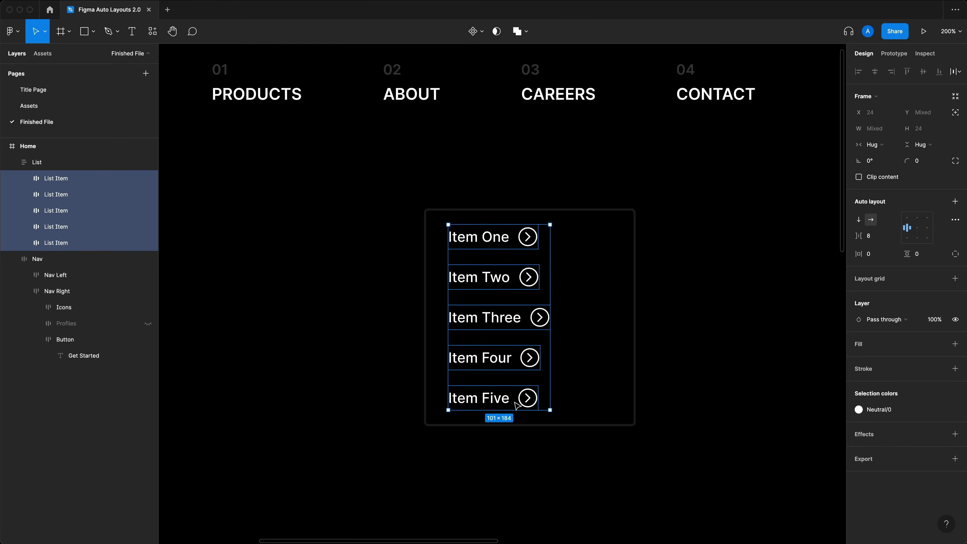
click(24, 243)
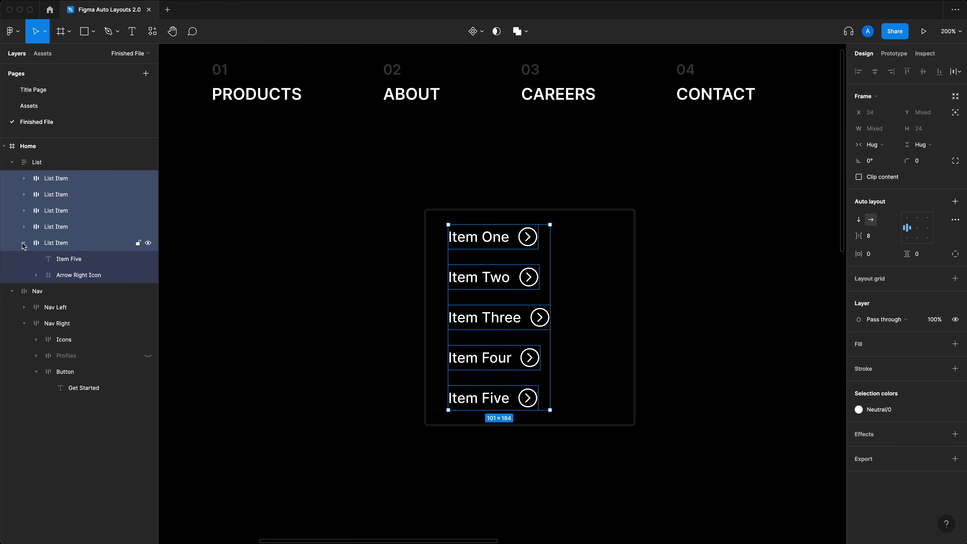
click(24, 243)
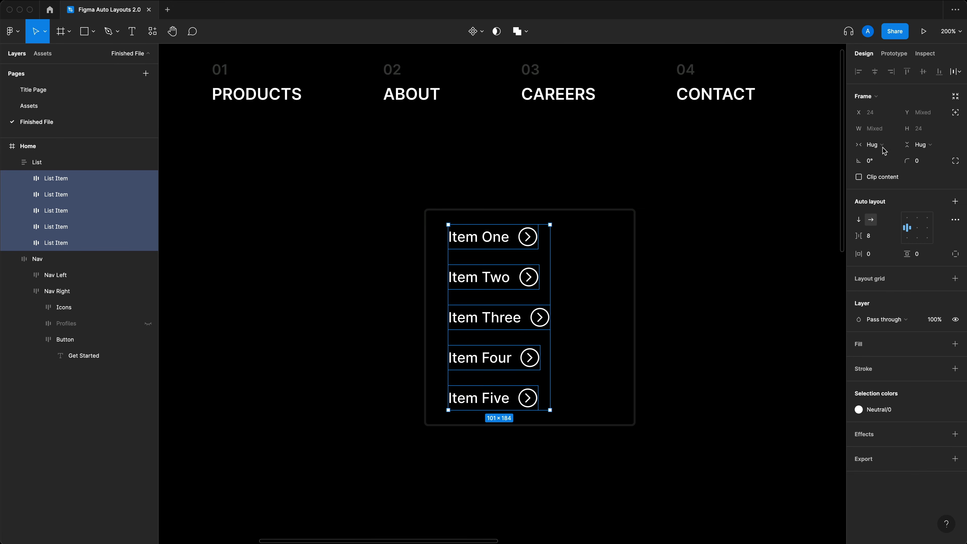
click(870, 147)
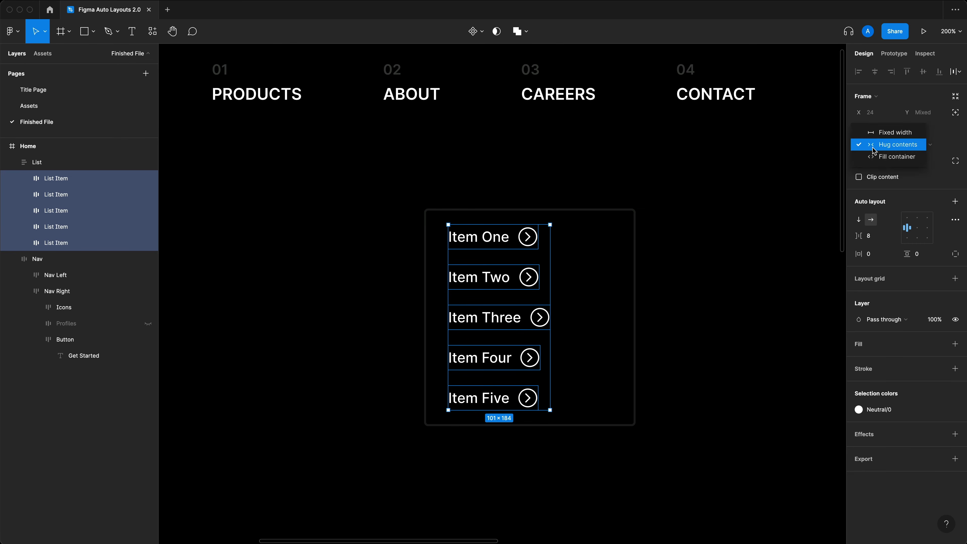
click(884, 157)
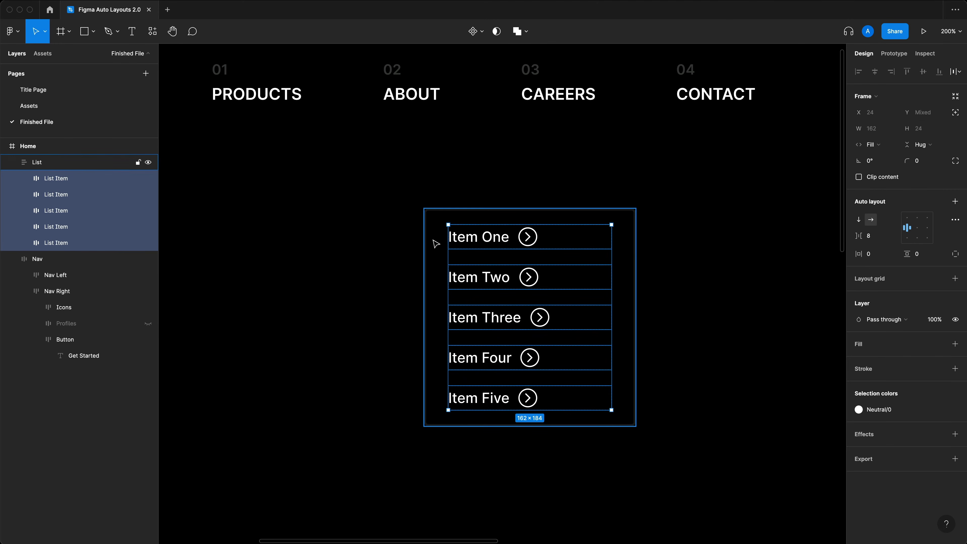
Step: Examine the List frame's inner padding and the widths of the five List Item frames inside it
click(490, 218)
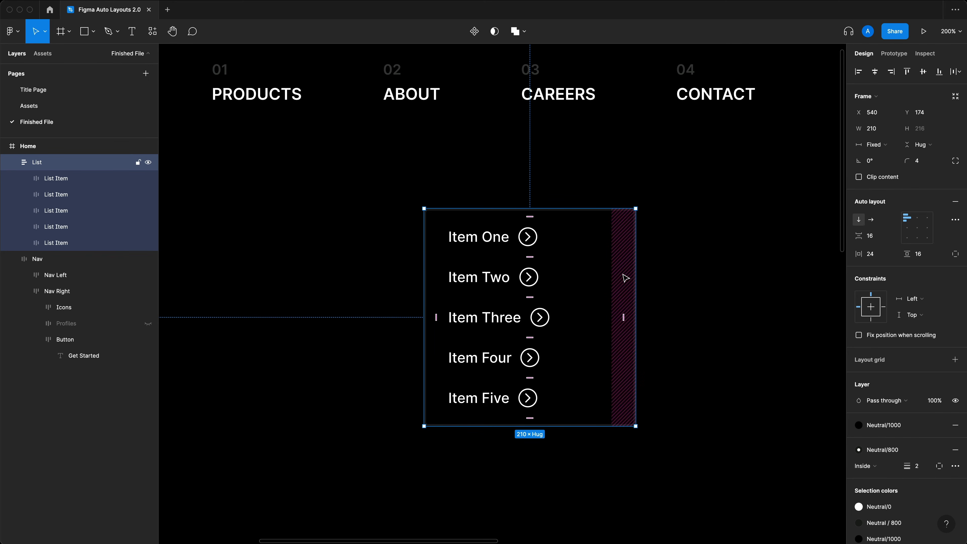
double_click(453, 233)
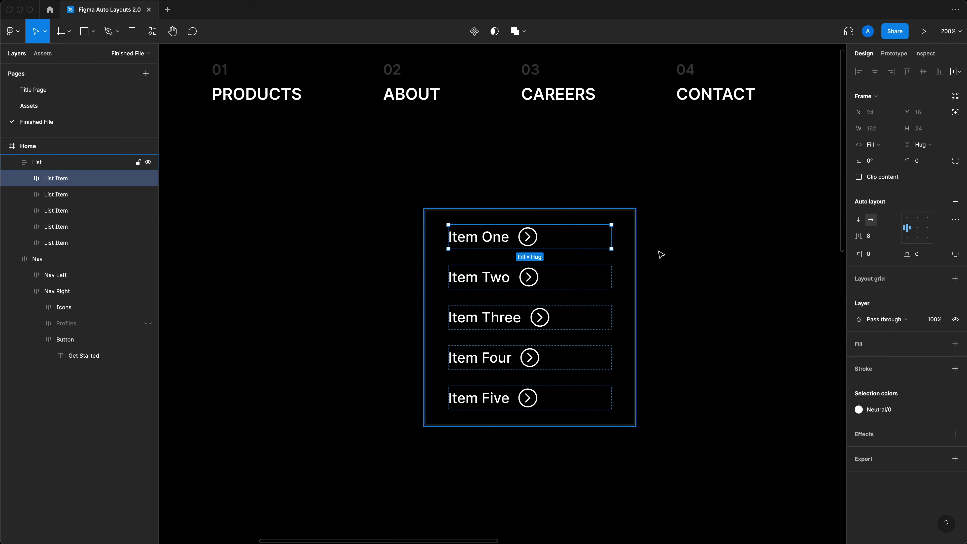
key(Escape)
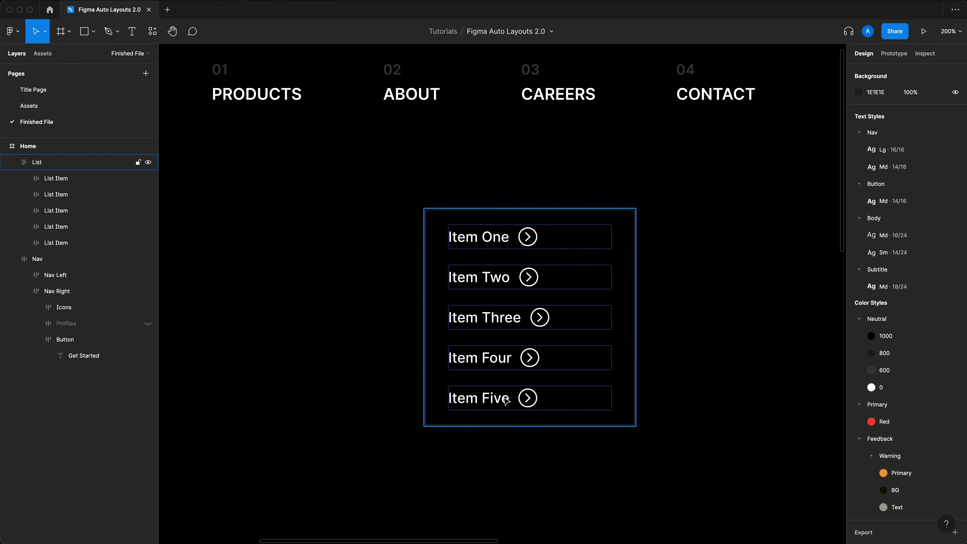
click(459, 398)
shift+click(481, 358)
shift+click(506, 326)
shift+click(506, 280)
shift+click(512, 238)
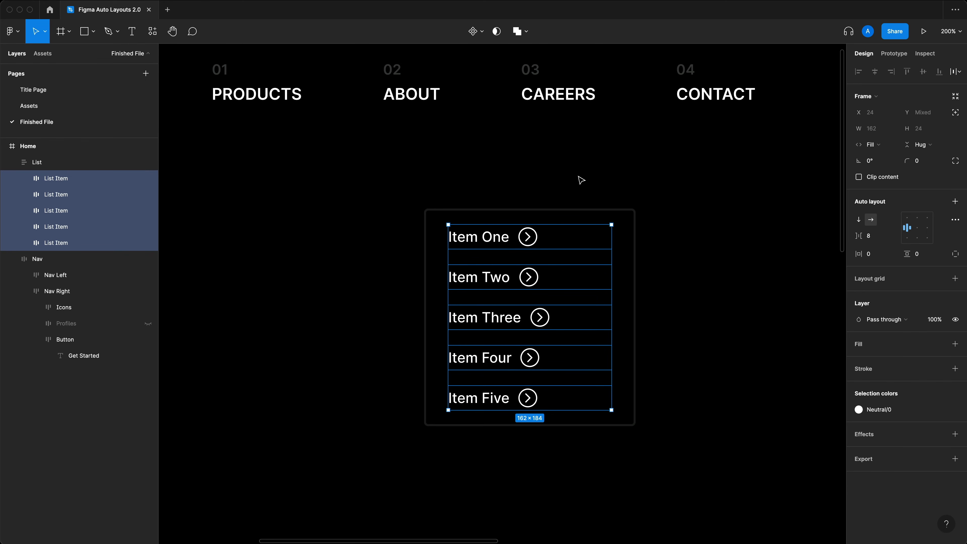
Step: Expand the first List Item and examine the resizing settings of its arrow icon
click(25, 178)
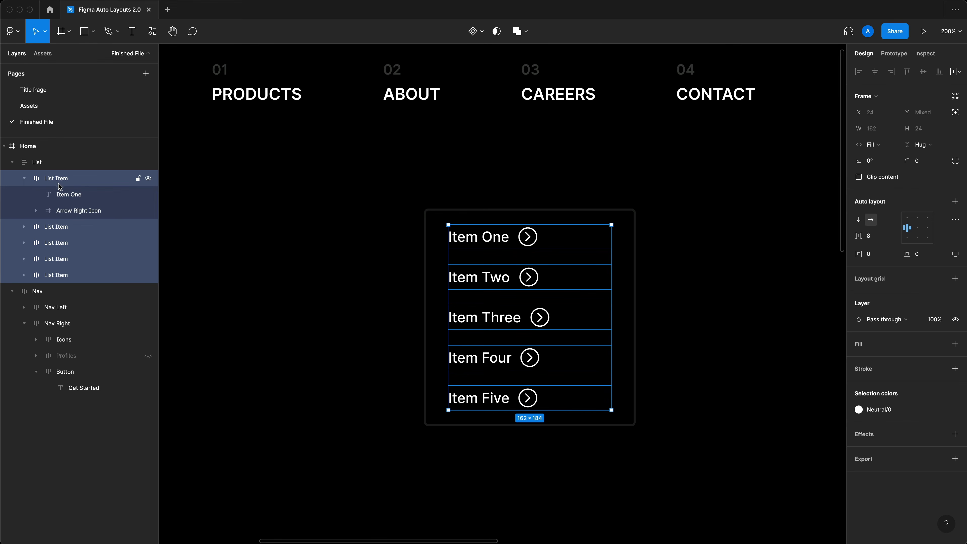
click(198, 208)
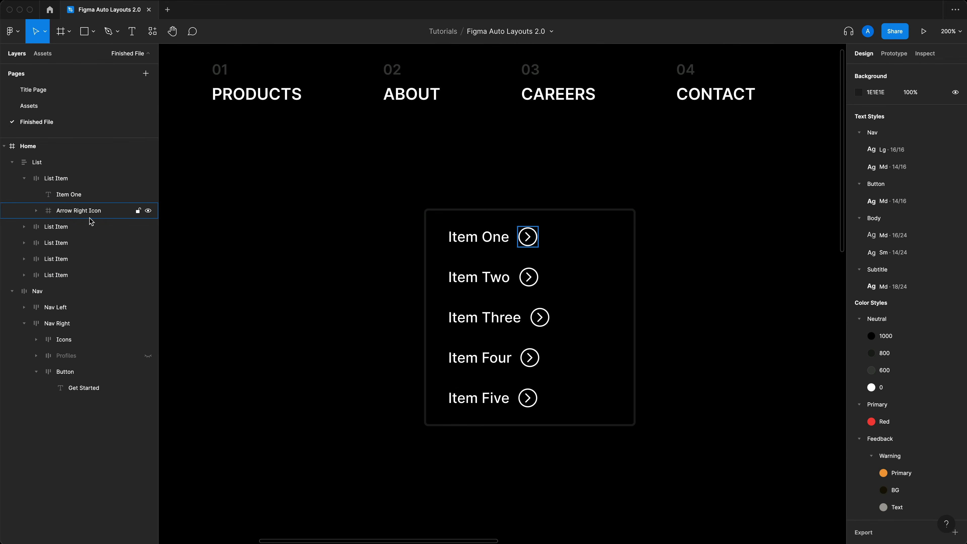
click(82, 210)
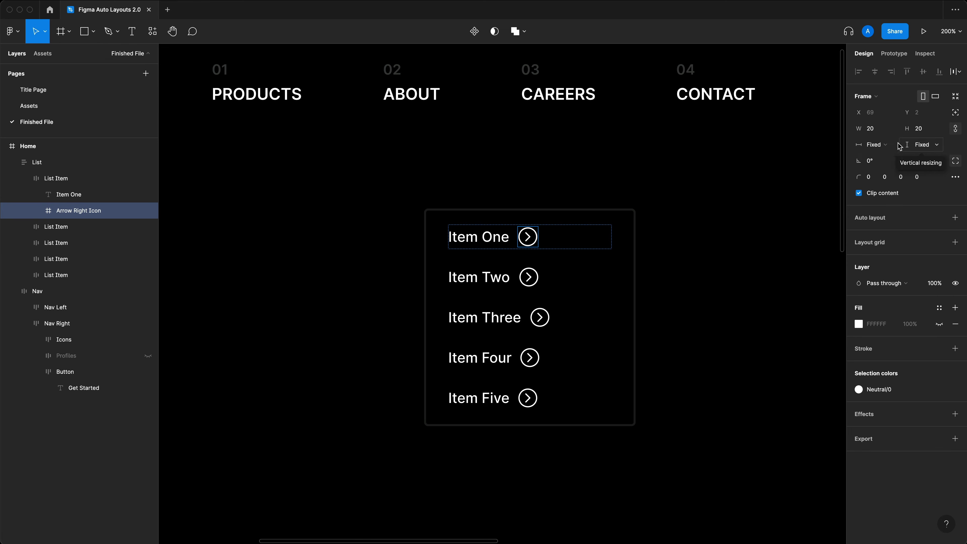
Step: Set the horizontal resizing of the Item One text to Fill container
click(76, 197)
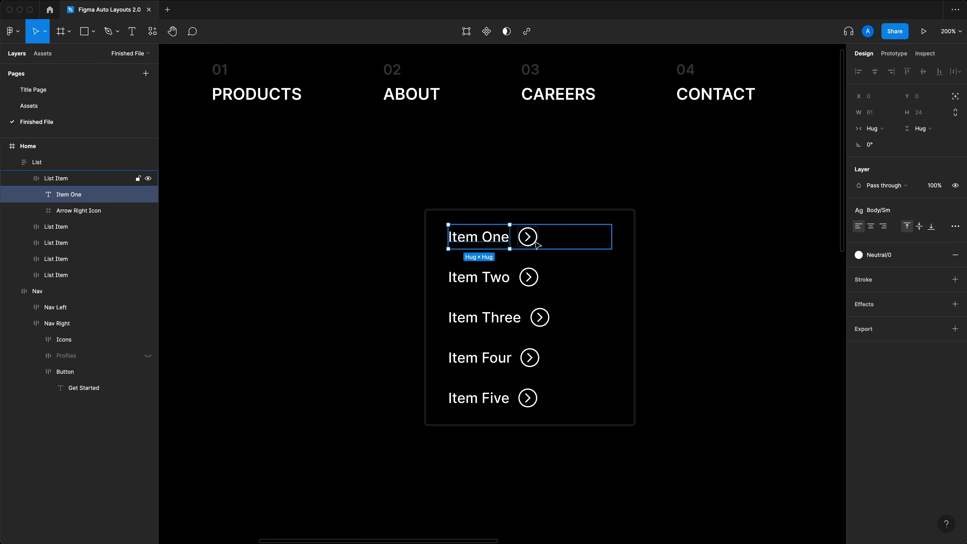
click(888, 134)
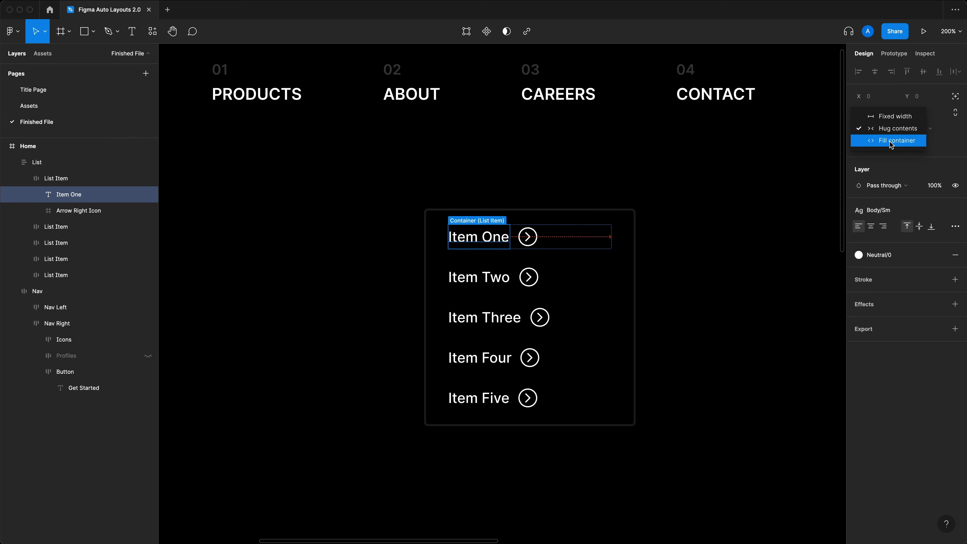
click(730, 208)
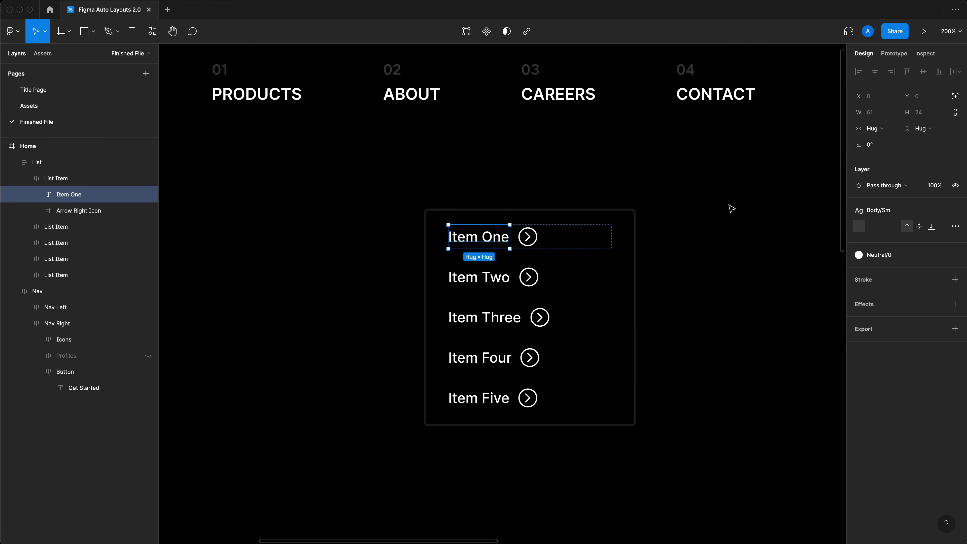
key(plus)
click(874, 128)
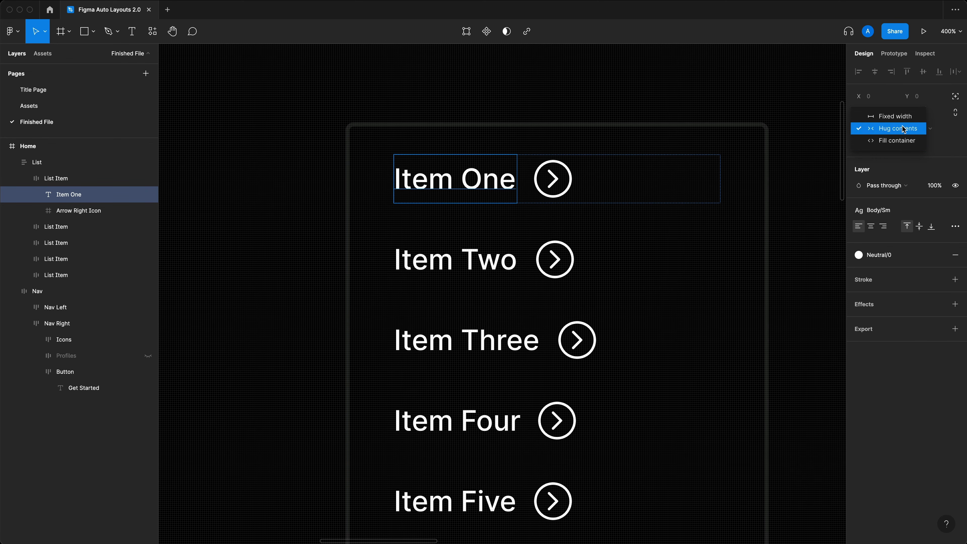
click(896, 140)
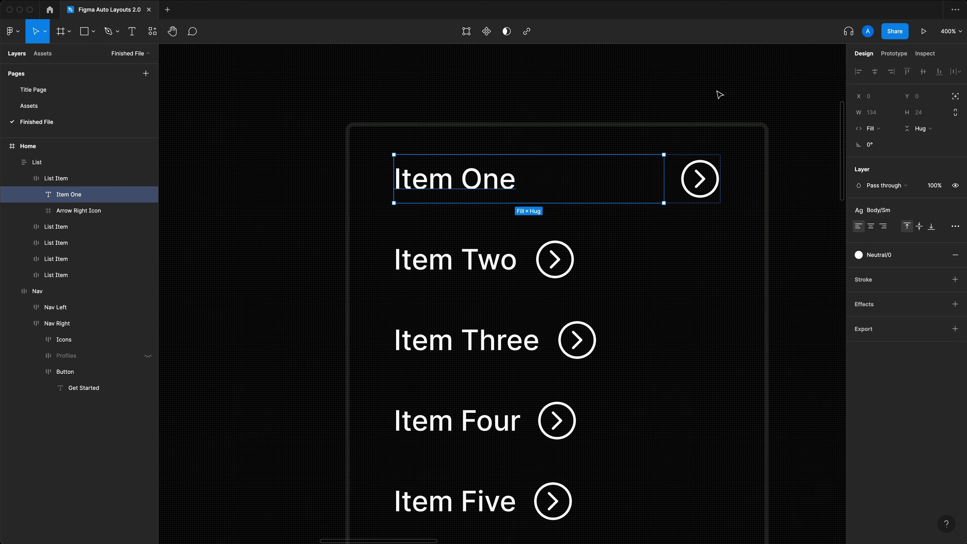
Step: Try a spacing between items of 16 in the first List Item and return it to 8
key(shift+Return)
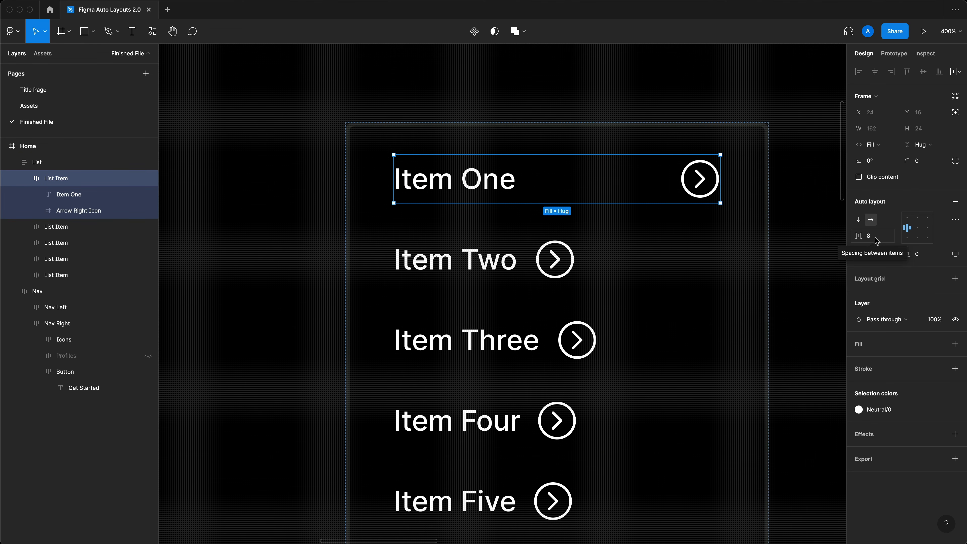
click(872, 240)
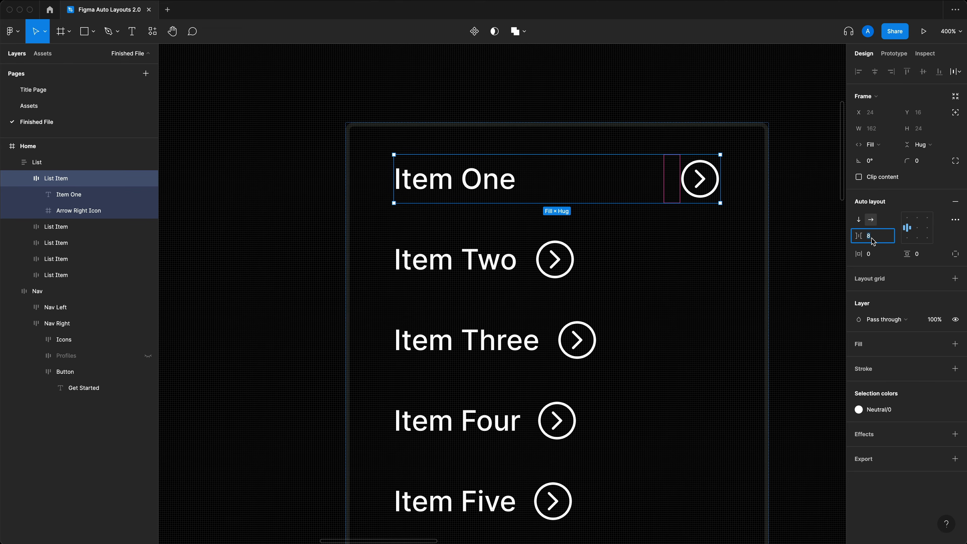
text(16)
key(Return)
text(8)
key(Return)
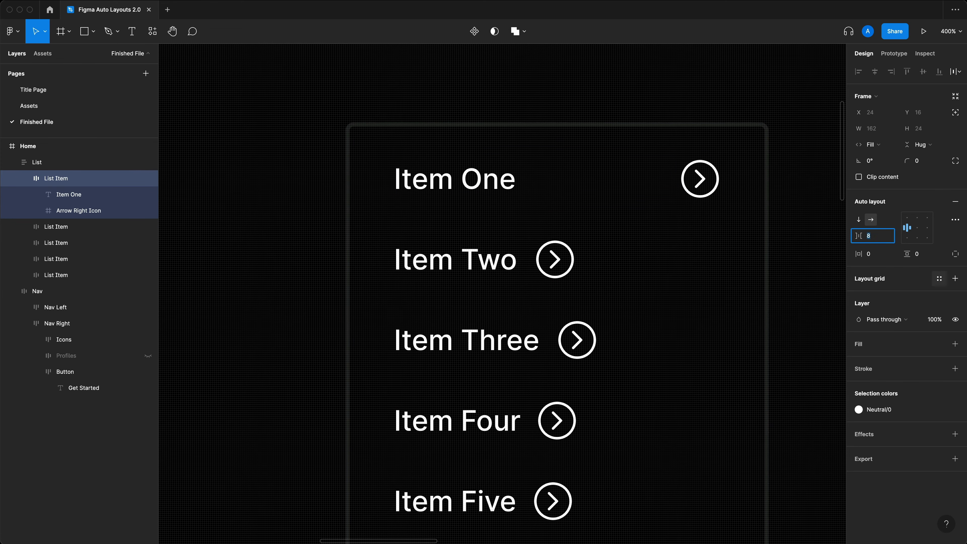
Step: Extend the first list item's text to read Item One Something Long
click(602, 99)
super+click(482, 184)
double_click(482, 184)
click(544, 177)
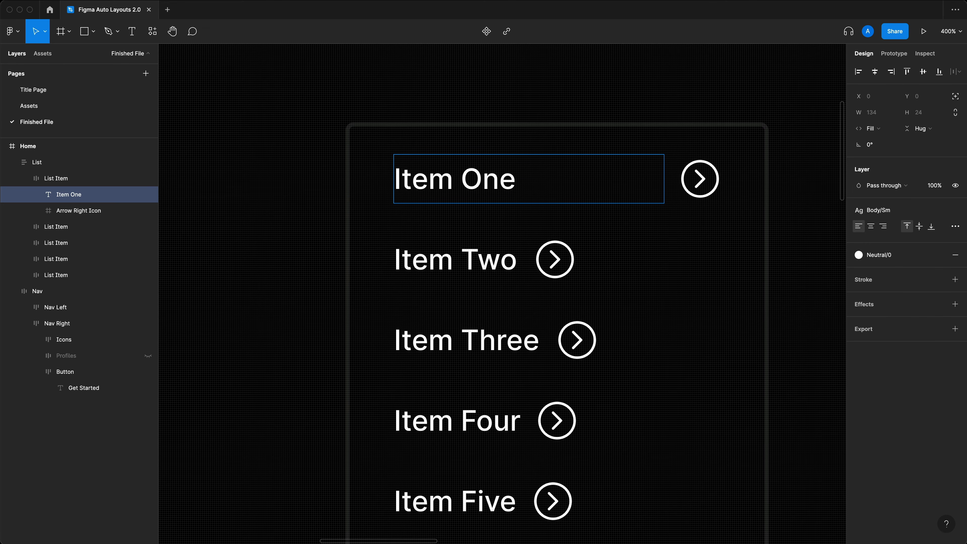
text(Something Long)
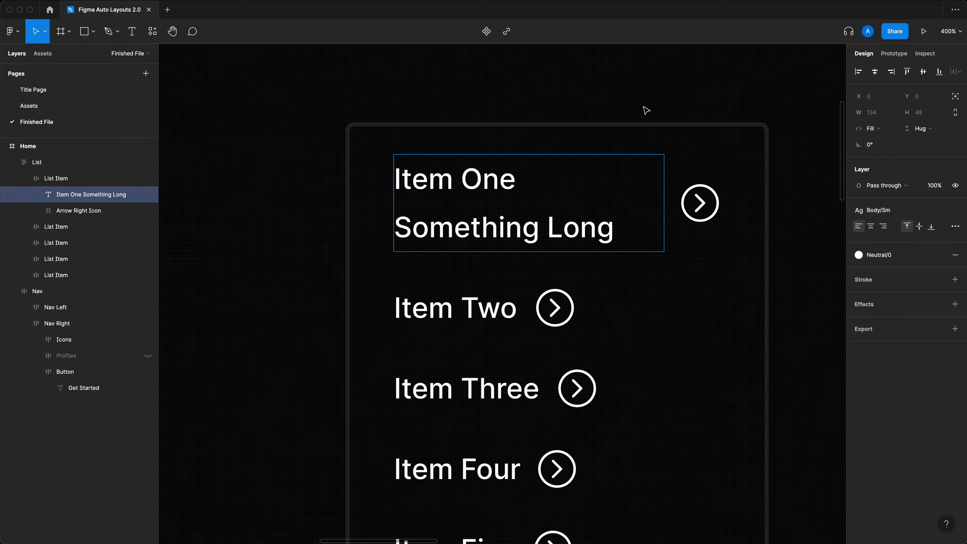
key(Escape)
Step: Examine the first List Item's alignment setting and its arrow icon beside the two-line text
key(Escape)
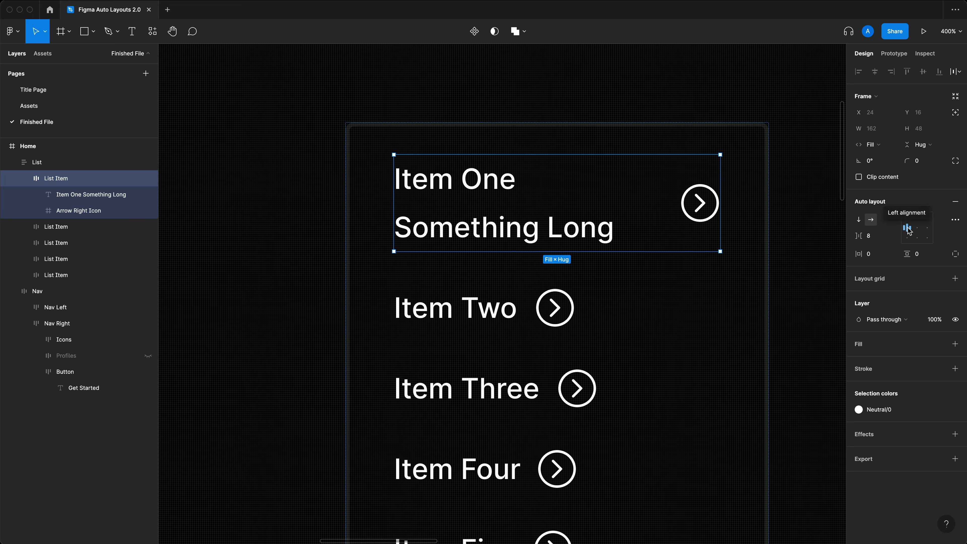
click(687, 202)
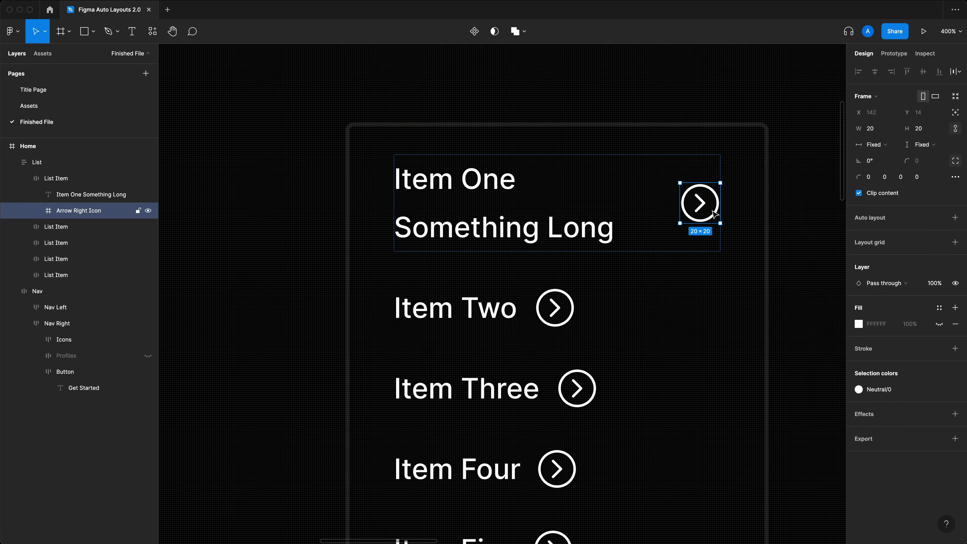
shift+click(608, 242)
double_click(571, 228)
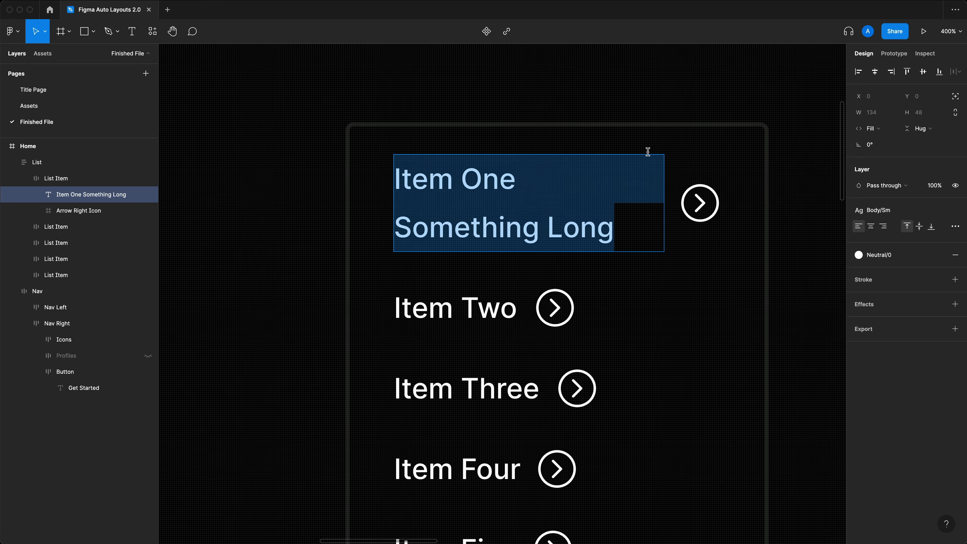
Step: Undo the text extension in the first list item
click(669, 99)
key(super+z)
key(super+z)
key(super+z)
key(super+z)
key(super+z)
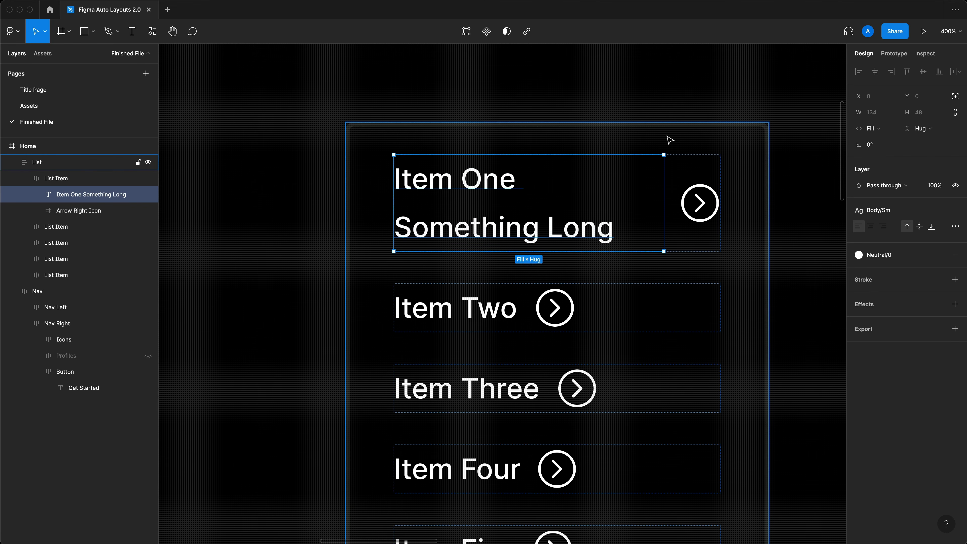
key(super+z)
key(super+z)
key(Escape)
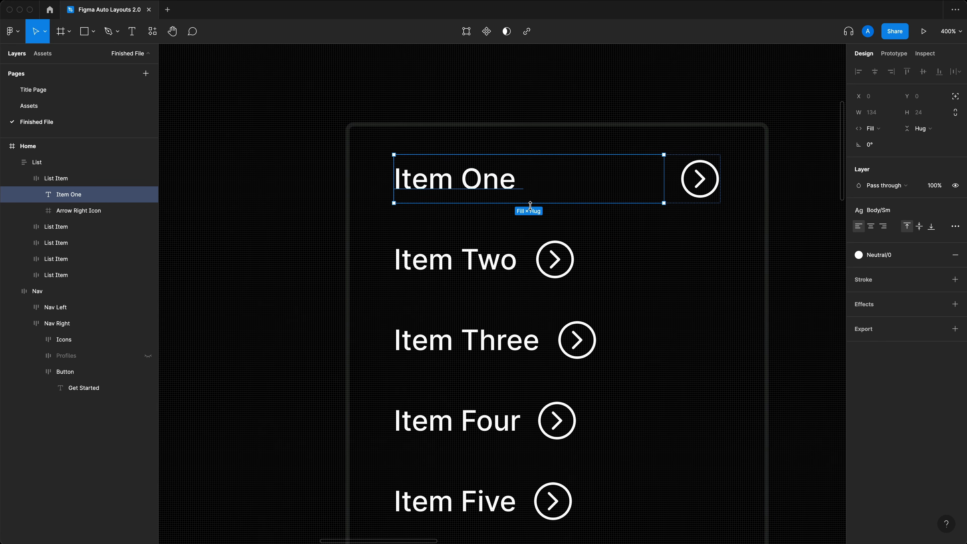
Step: Set the horizontal resizing of the Item Two, Item Three, Item Four and Item Five texts to Fill container
click(497, 268)
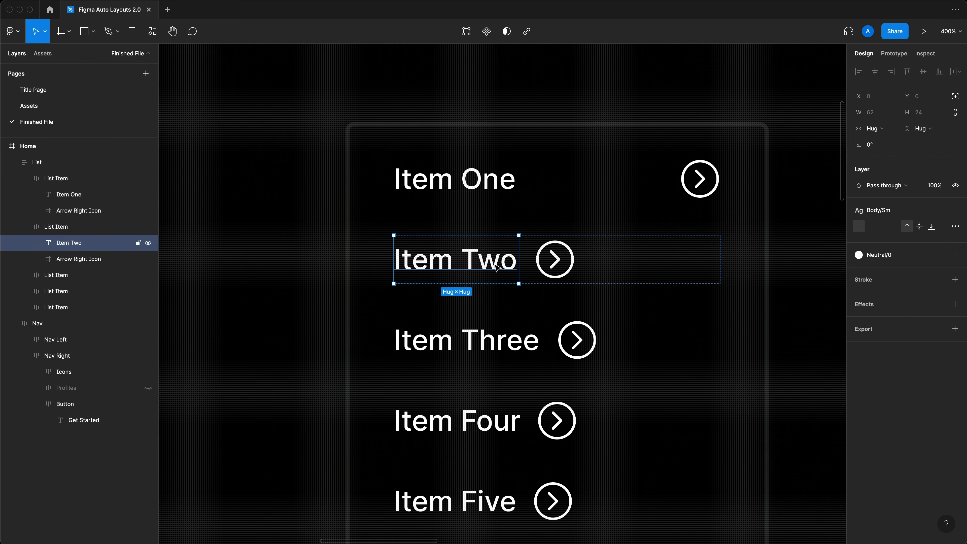
shift+click(507, 349)
scroll(507, 348, down, 3)
shift+click(495, 371)
shift+click(478, 460)
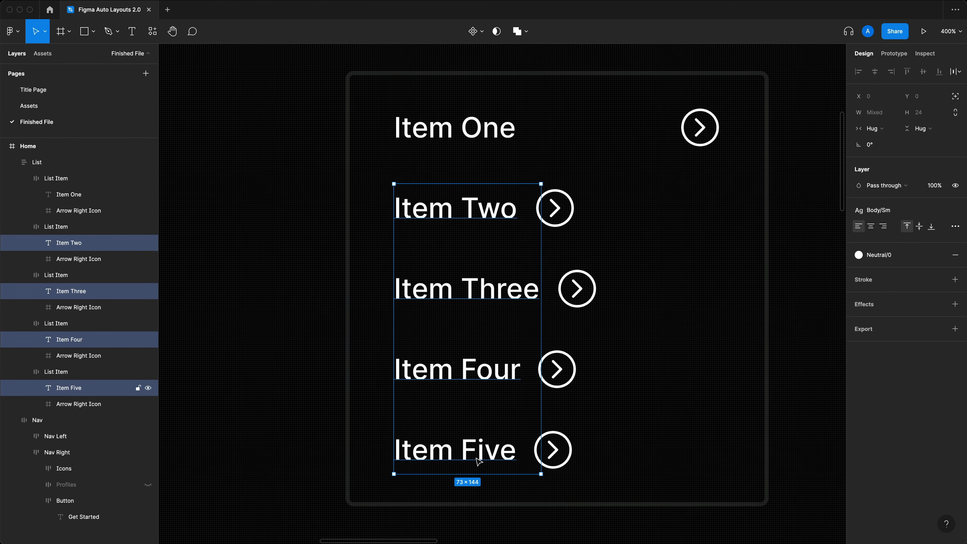
click(883, 129)
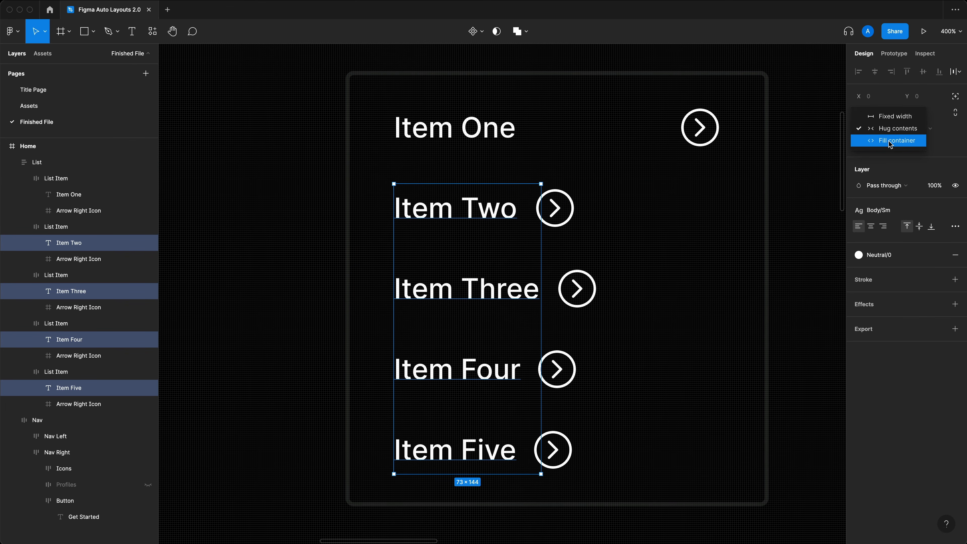
click(890, 141)
click(274, 264)
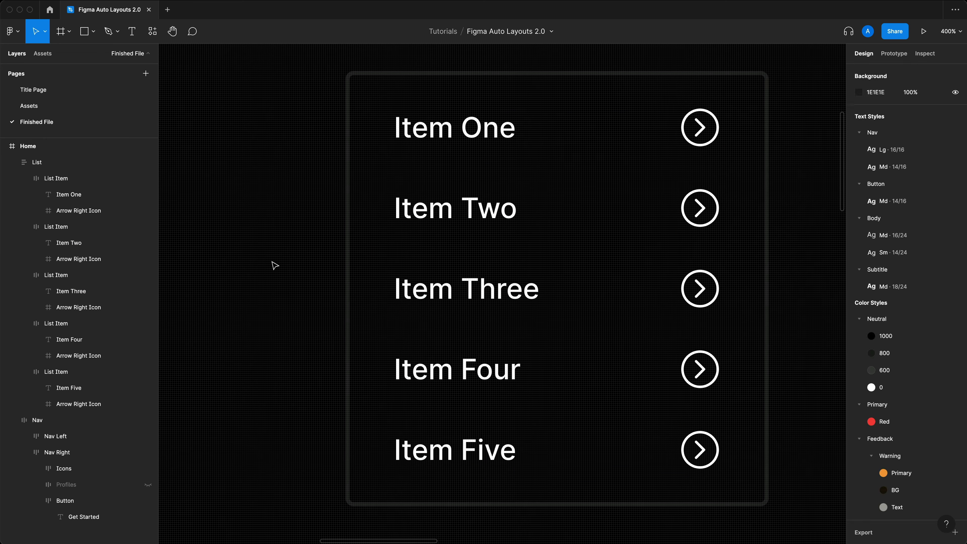
Step: Examine the resizing settings of the Item One text and its arrow icon
click(432, 124)
double_click(633, 151)
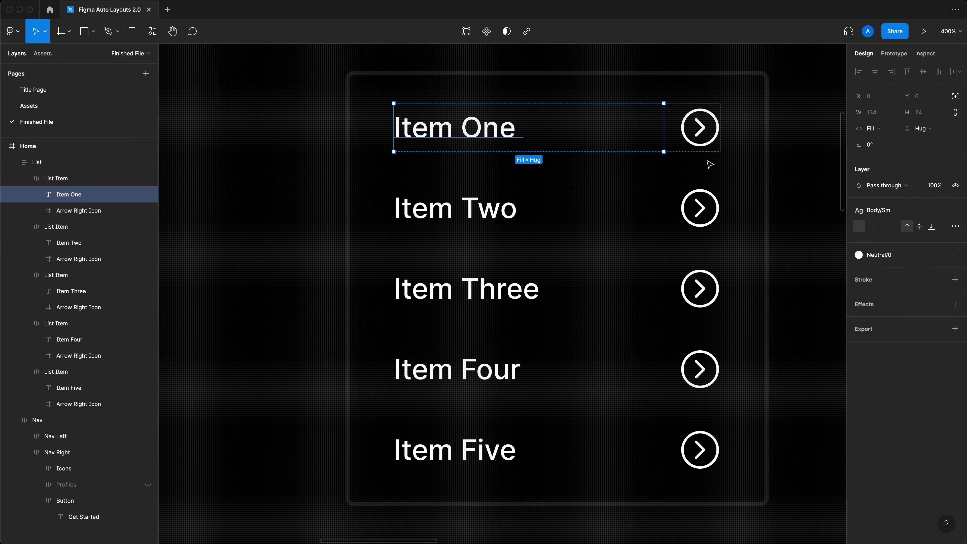
click(700, 136)
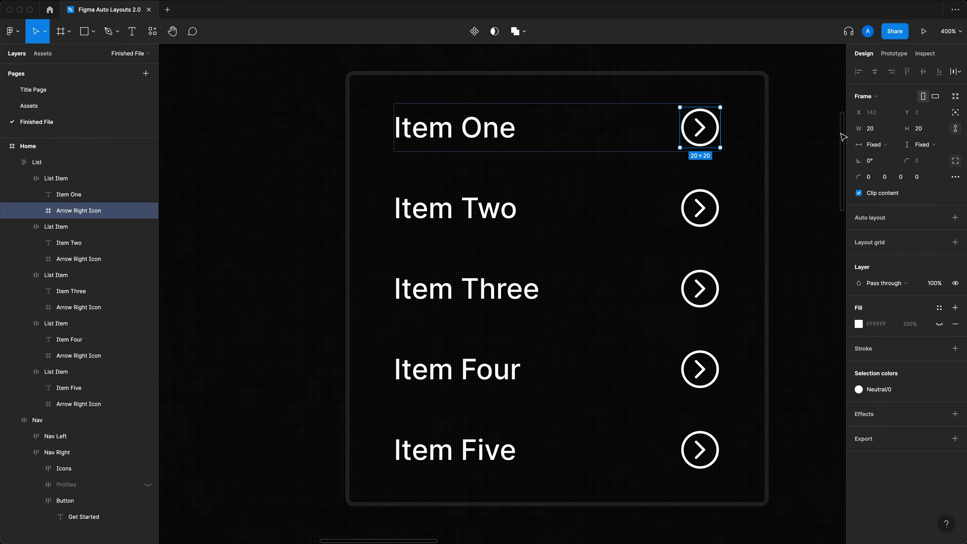
click(799, 145)
key(minus)
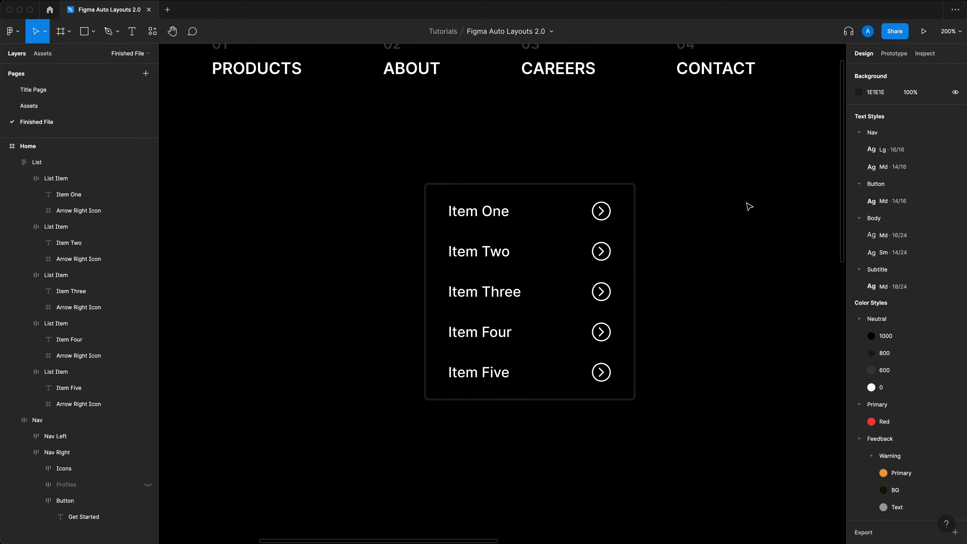
Step: Try stretching the List to about 351 wide and return its width to 210
click(583, 292)
drag(636, 291, 773, 289)
double_click(662, 223)
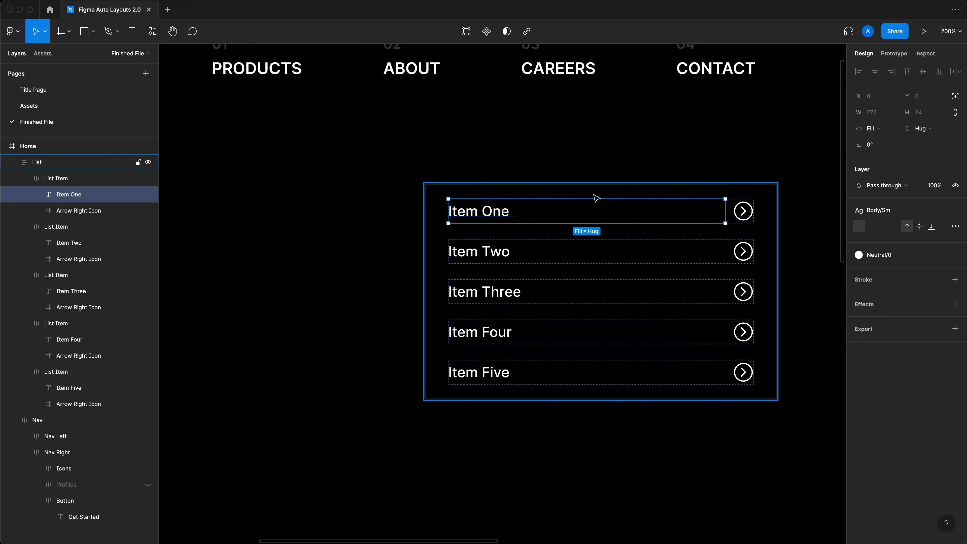
click(613, 146)
click(624, 198)
click(882, 130)
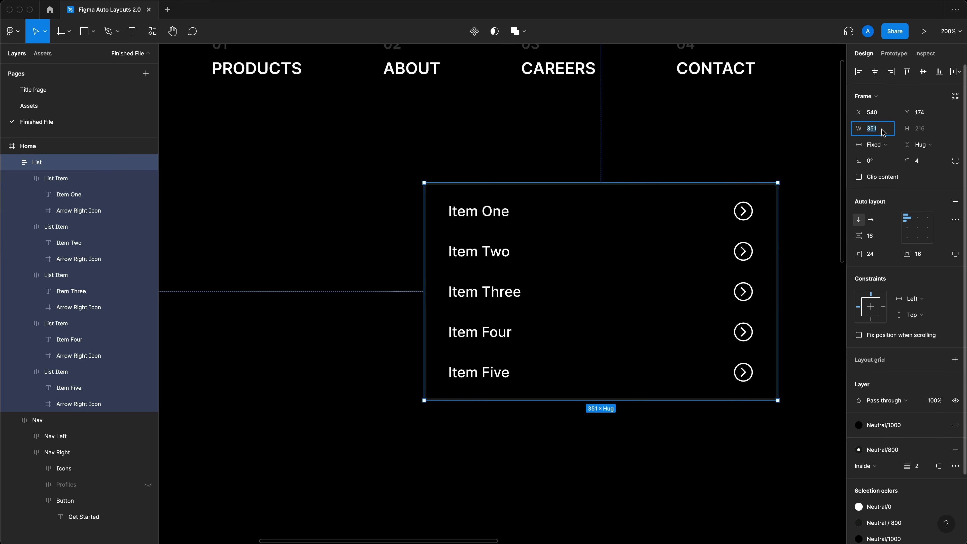
text(210)
key(Return)
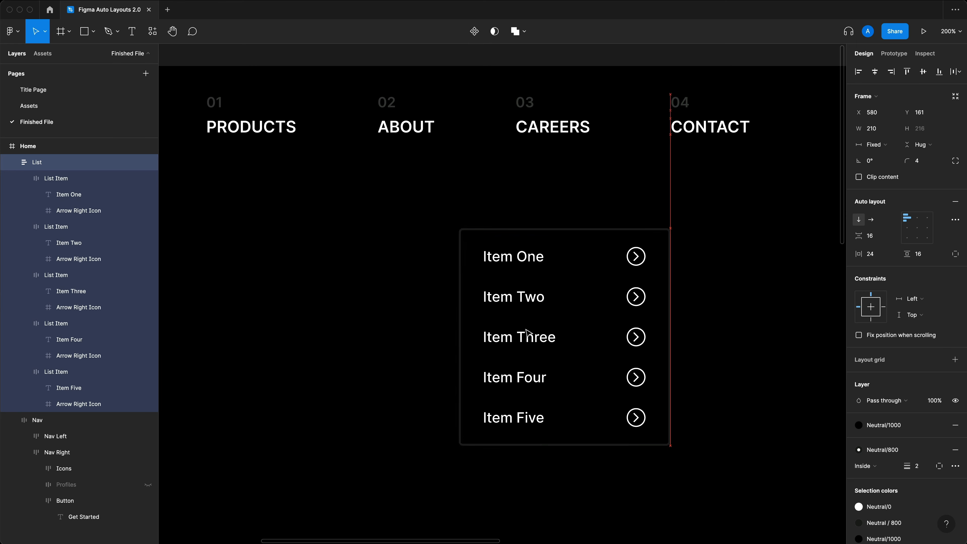
Step: Move the List up against the navigation bar and back down to about X 374, Y 241
drag(511, 341, 567, 276)
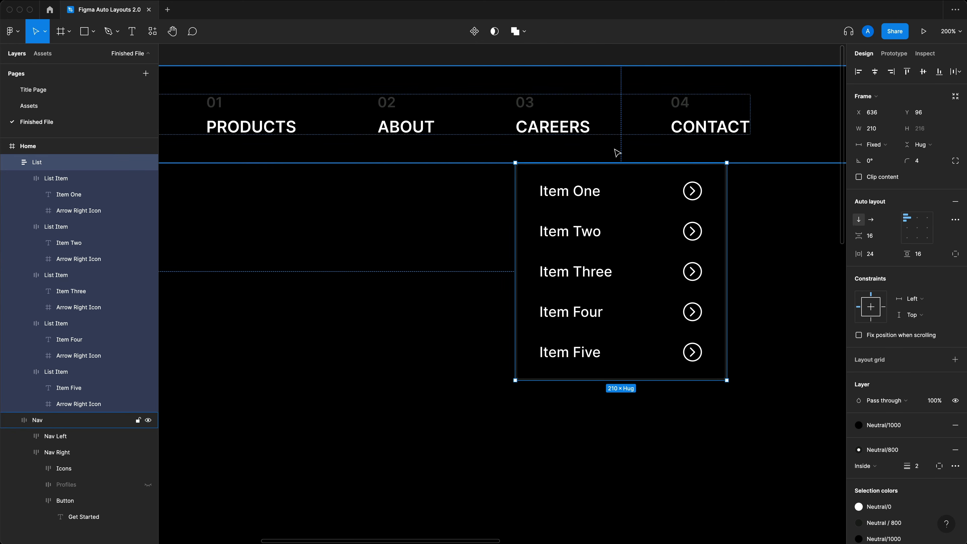
click(440, 305)
scroll(428, 328, left, 5)
scroll(429, 327, down, 3)
drag(742, 191, 481, 337)
click(718, 309)
scroll(597, 266, right, 1)
Step: Try switching the List's auto layout direction to horizontal
click(596, 266)
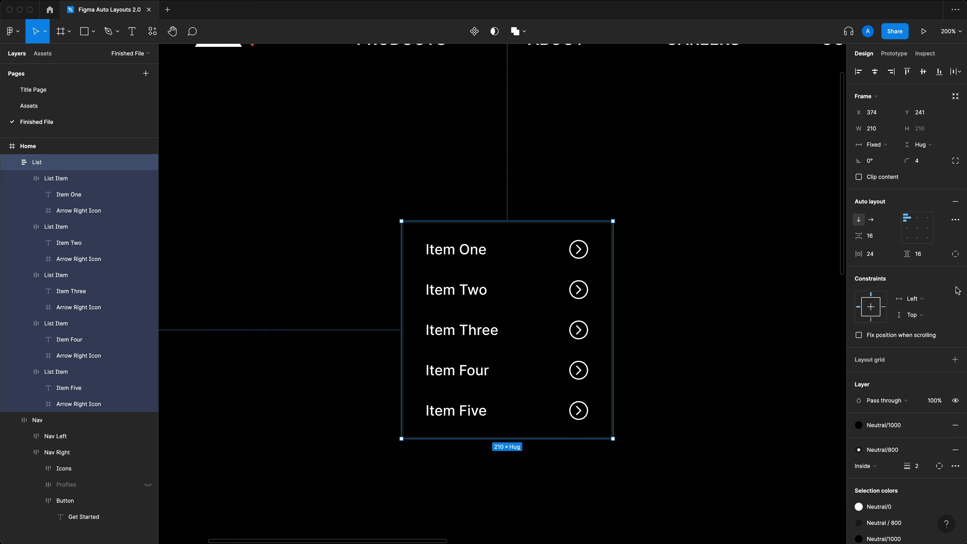
click(871, 220)
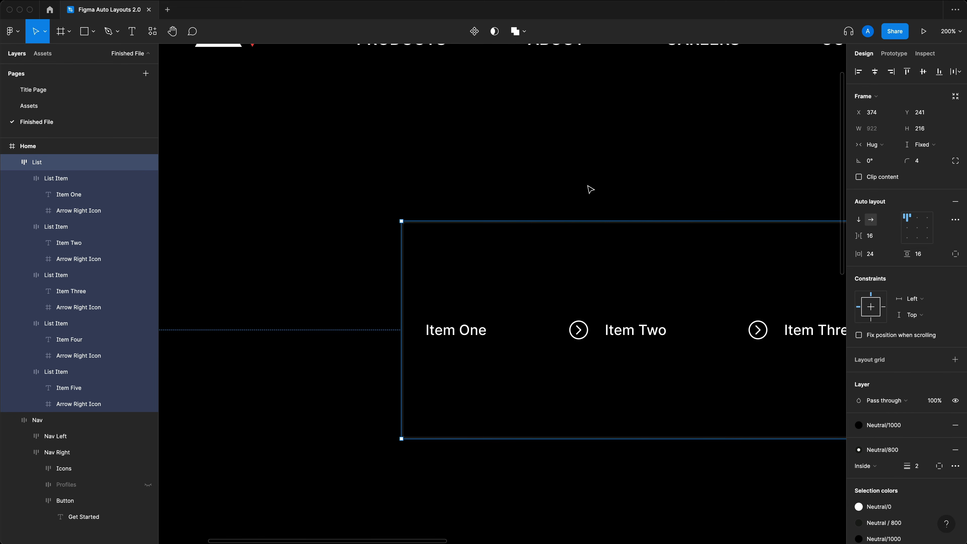
click(645, 165)
drag(652, 166, 468, 175)
key(super+minus)
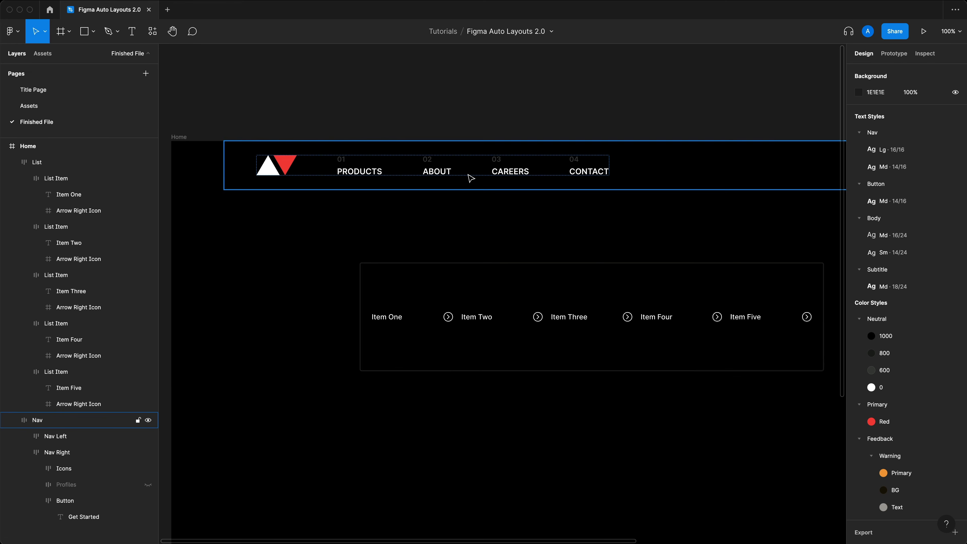
drag(636, 223, 551, 233)
click(551, 293)
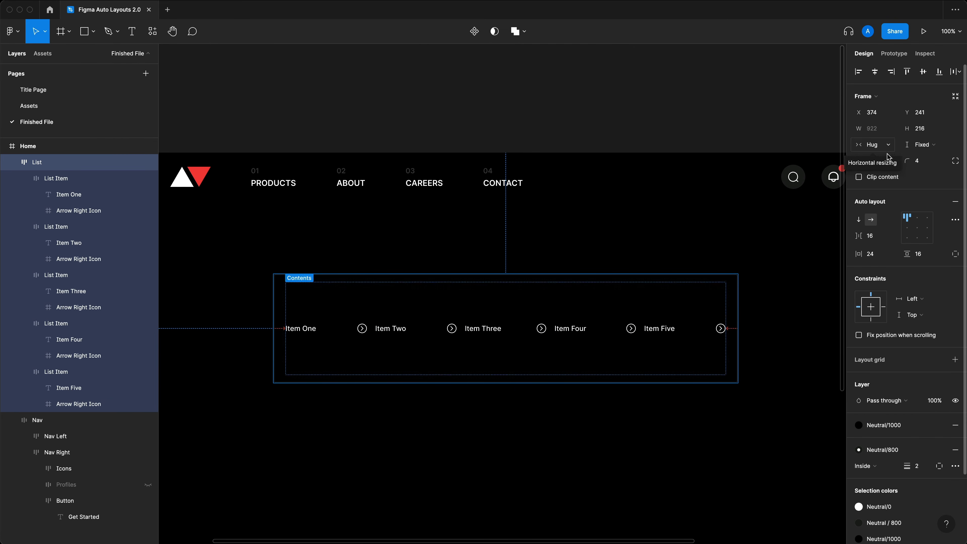
Step: Try a fixed width and hugging height on the horizontal List, and return it to the vertical layout
click(874, 144)
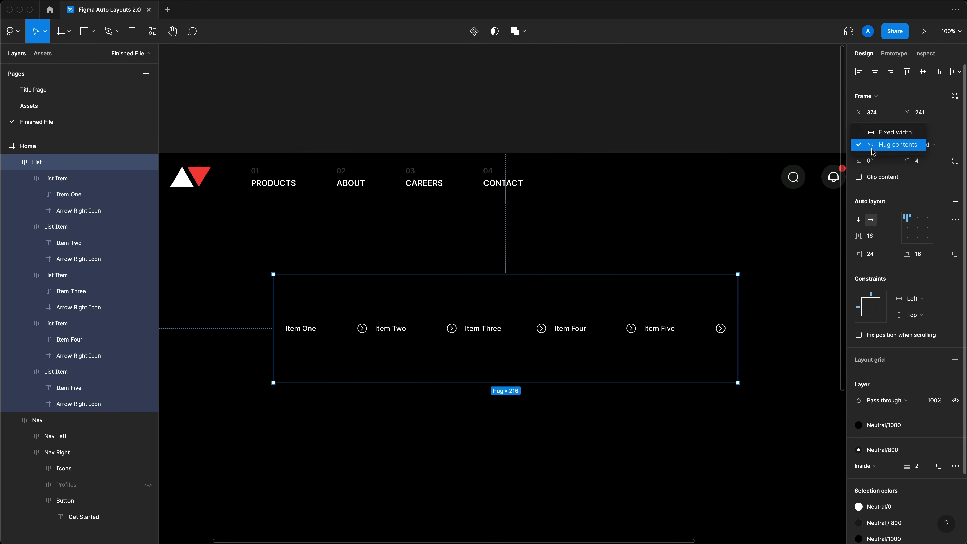
click(886, 132)
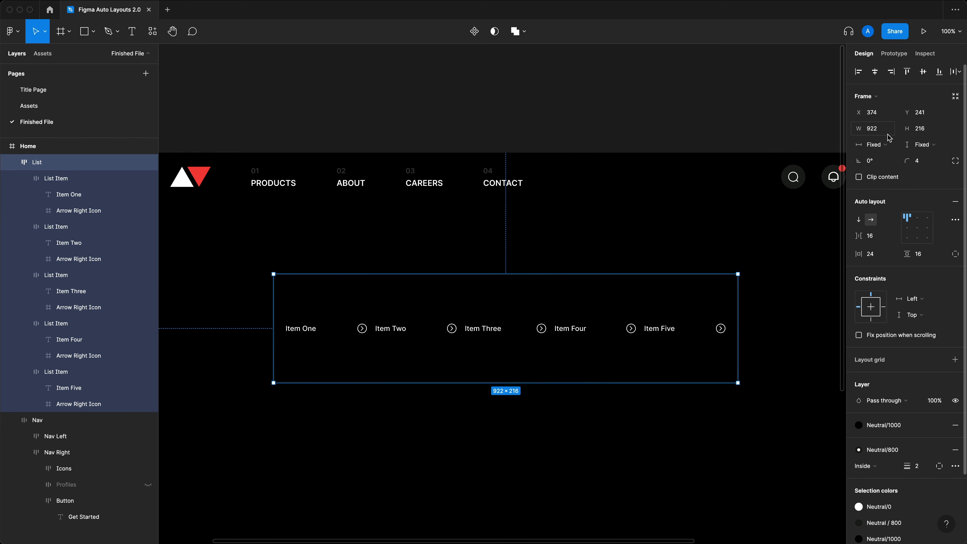
click(922, 144)
click(925, 159)
click(477, 343)
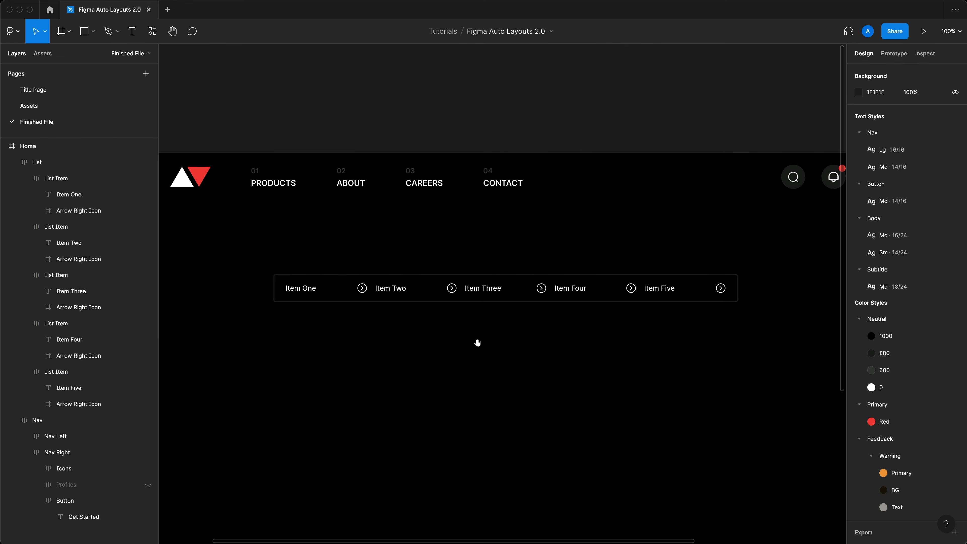
drag(763, 328, 263, 274)
click(304, 295)
scroll(585, 389, left, 2)
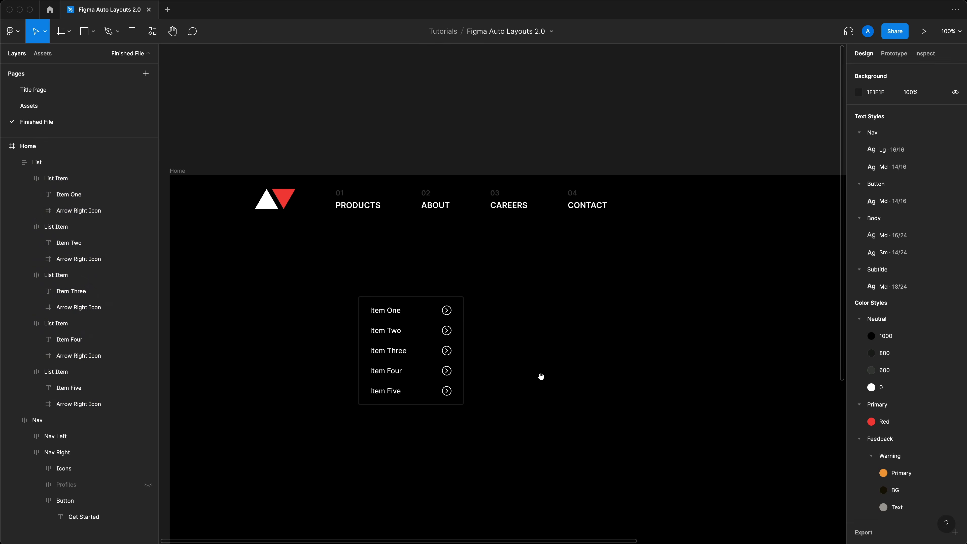
Step: Move the List beneath the navigation bar, aligned with the left edge of the logo
click(432, 339)
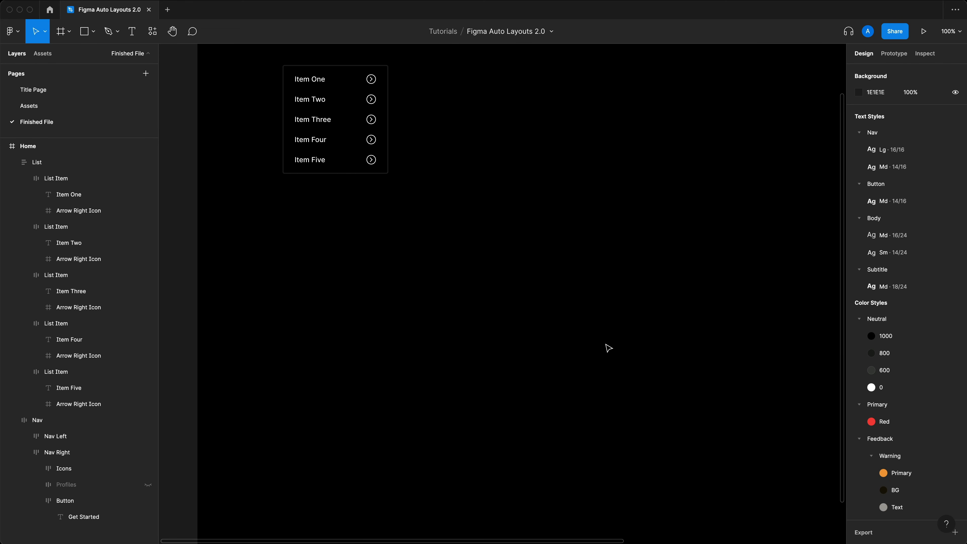
drag(528, 280, 510, 355)
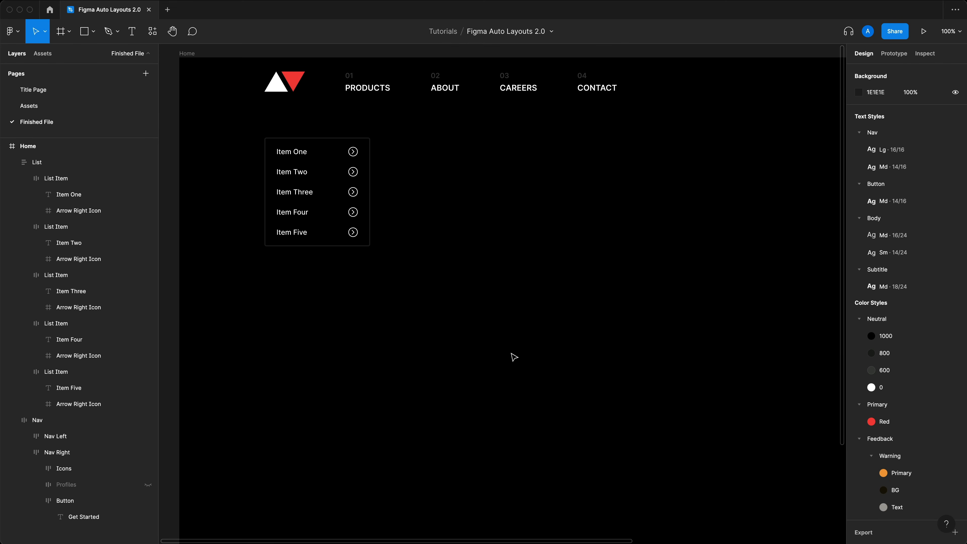
Step: Copy the Warning Icon from the Assets page into the Home frame on the Finished File page
click(30, 105)
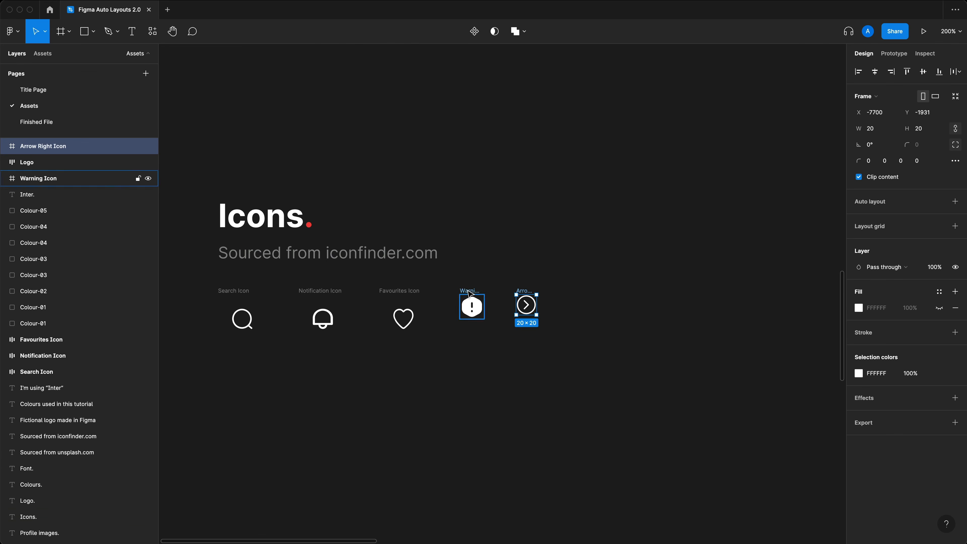
click(472, 306)
click(37, 121)
key(ctrl+v)
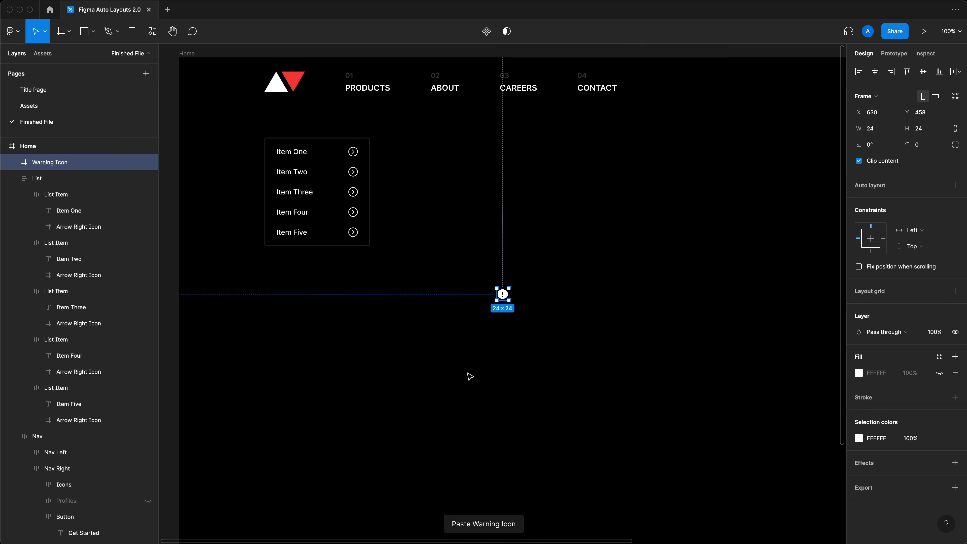
Step: Add a text layer reading Heading to the right of the warning icon
click(498, 365)
key(ctrl+plus)
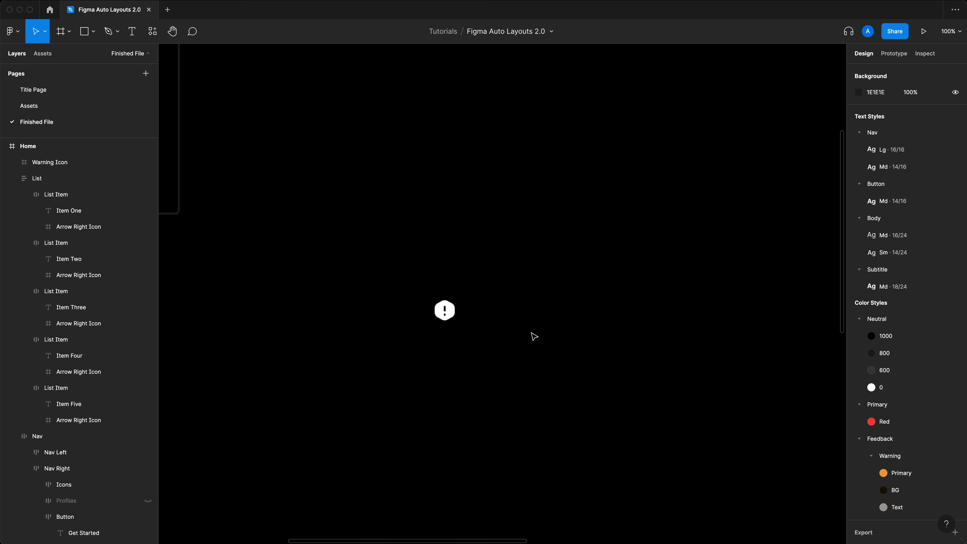
drag(532, 334, 452, 287)
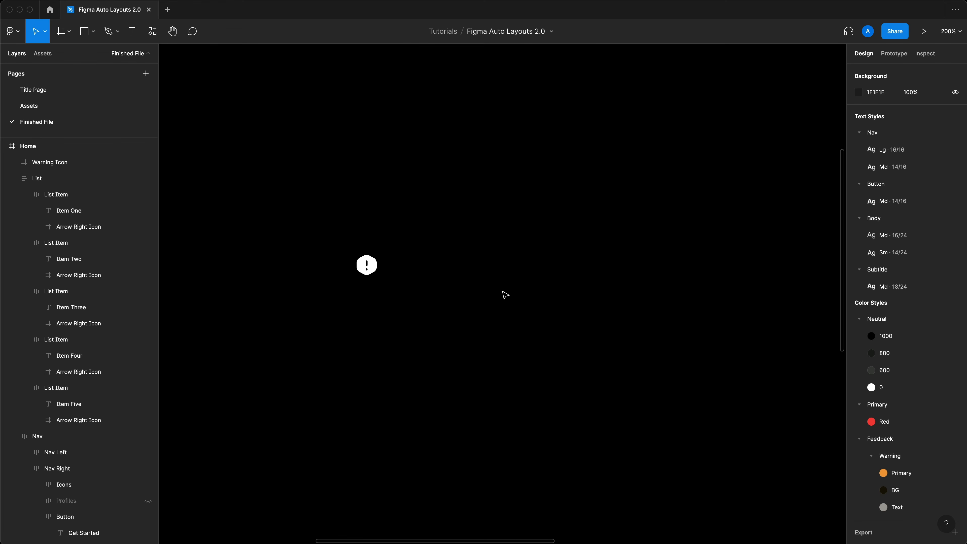
key(t)
click(436, 266)
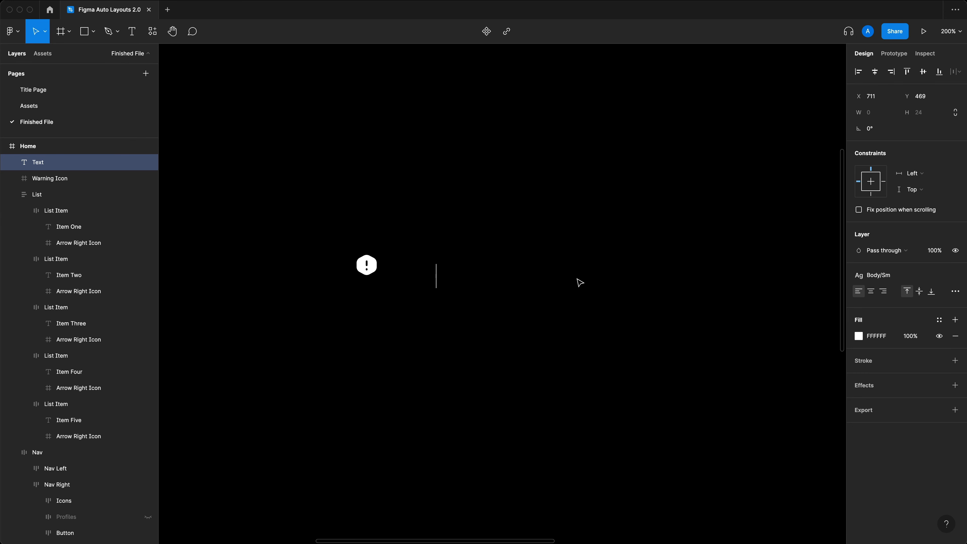
text(Heading)
key(Escape)
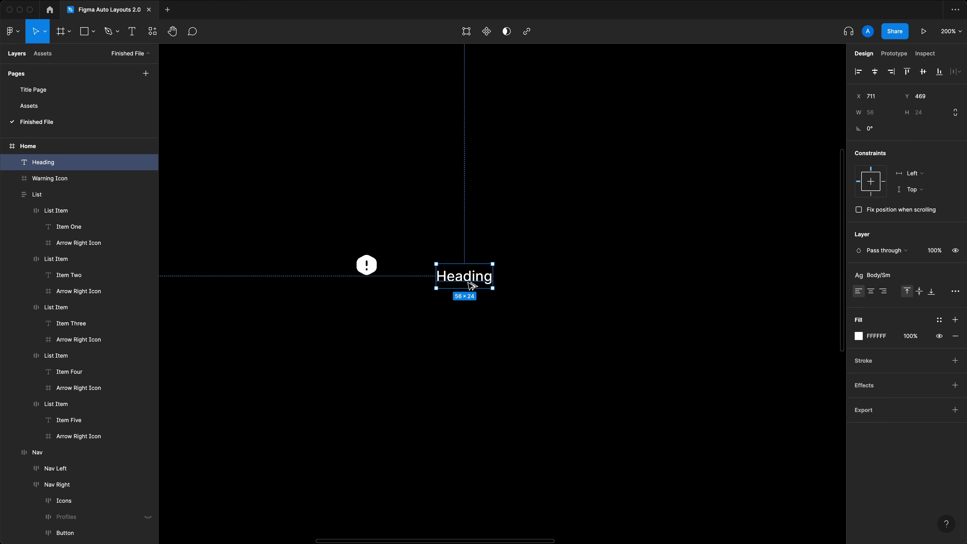
Step: Duplicate the Heading text just below itself and change the copy's text to Body
drag(467, 281, 466, 315)
double_click(466, 315)
text(Body)
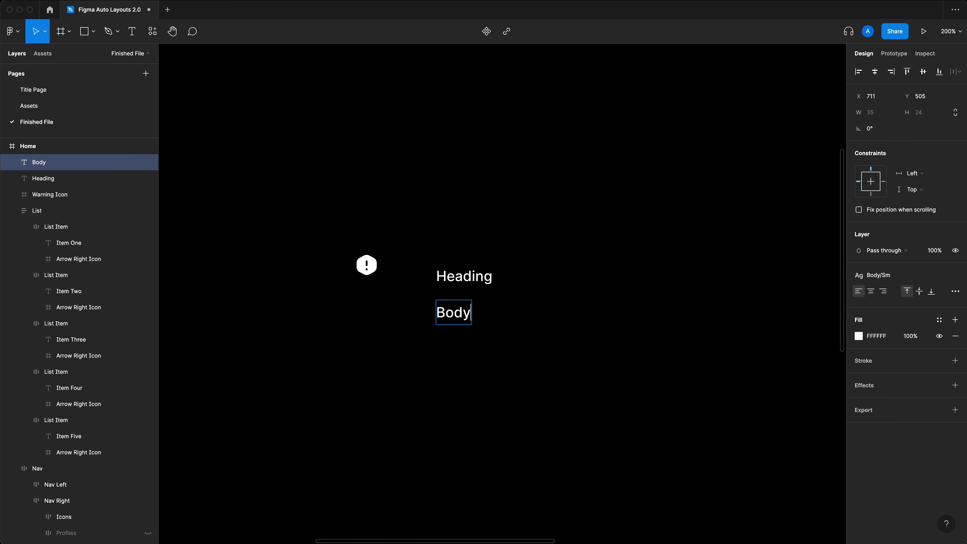
Step: Apply the Subtitle Md 18/24 text style to Heading and the Body Md 16/24 text style to Body
click(464, 276)
click(880, 275)
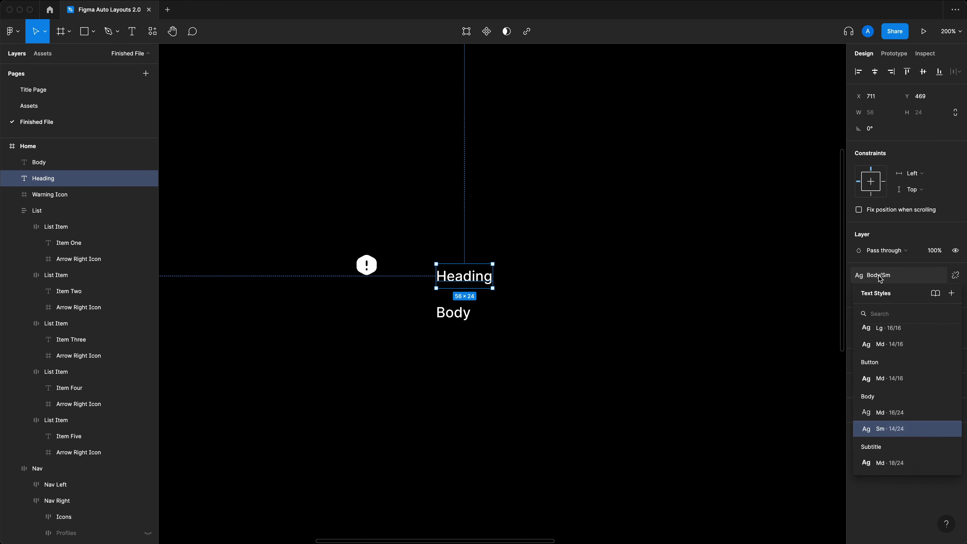
click(890, 462)
click(492, 345)
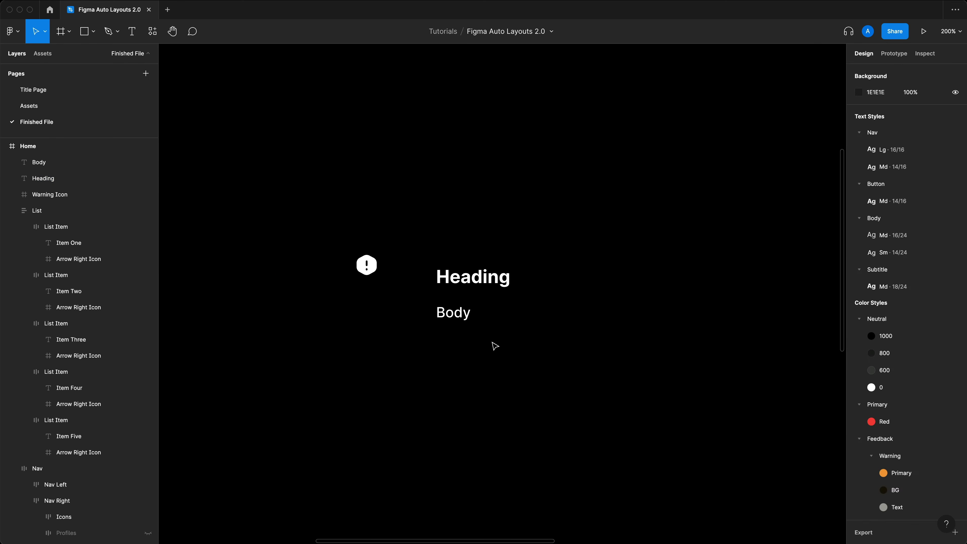
click(455, 313)
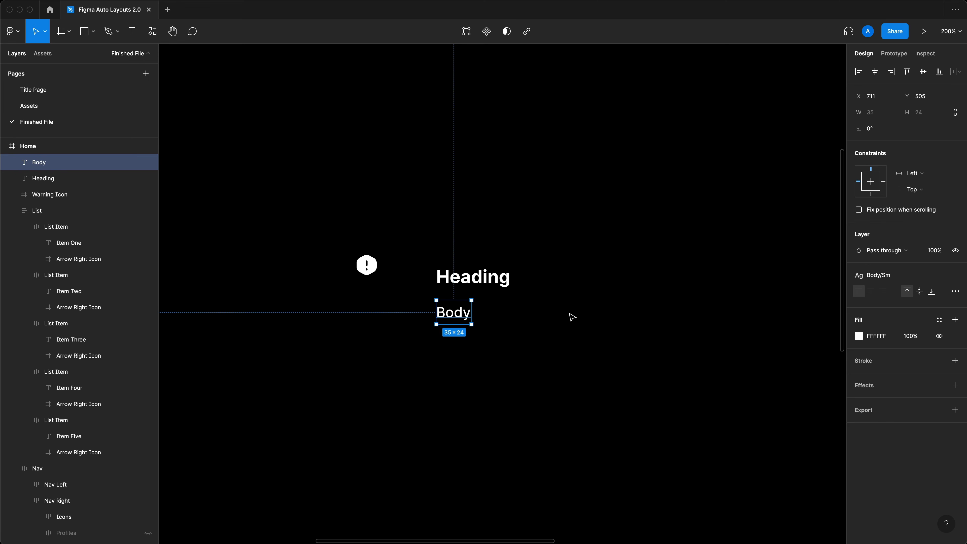
click(896, 278)
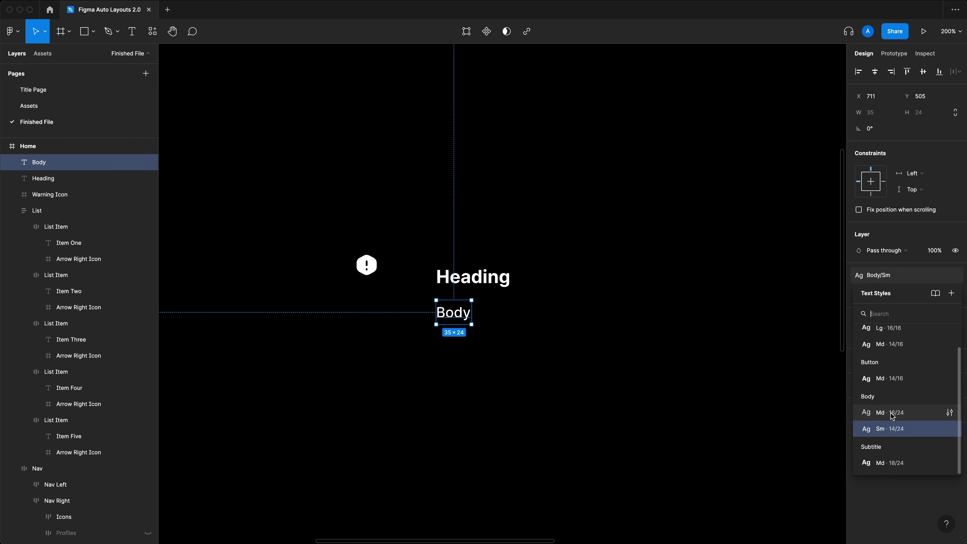
click(893, 414)
Step: Replace the Body text with the copied Lorem ipsum placeholder sentence
double_click(461, 314)
key(super+a)
key(super+v)
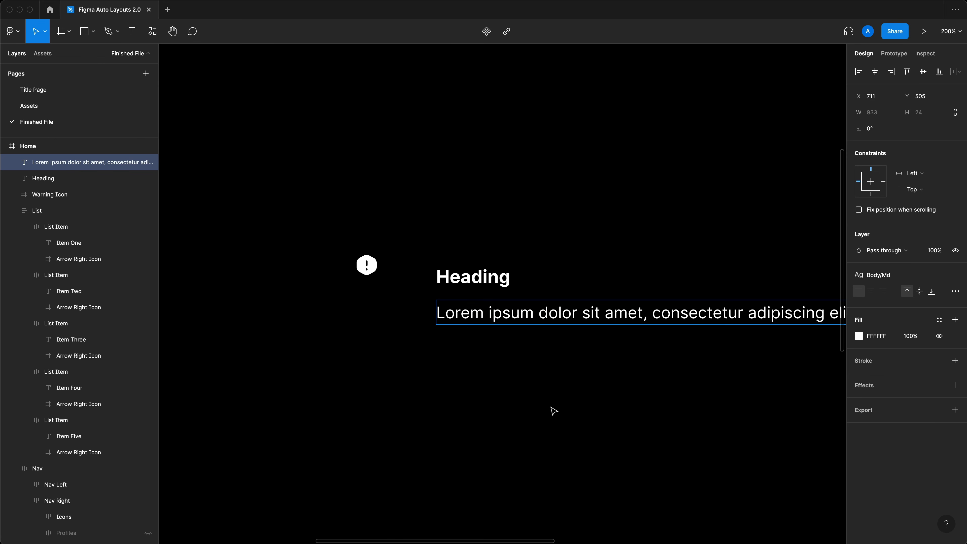
click(553, 411)
click(553, 411)
Step: Apply the Feedback/Warning Text colour style to the Lorem ipsum text's fill
drag(645, 371, 599, 310)
click(938, 320)
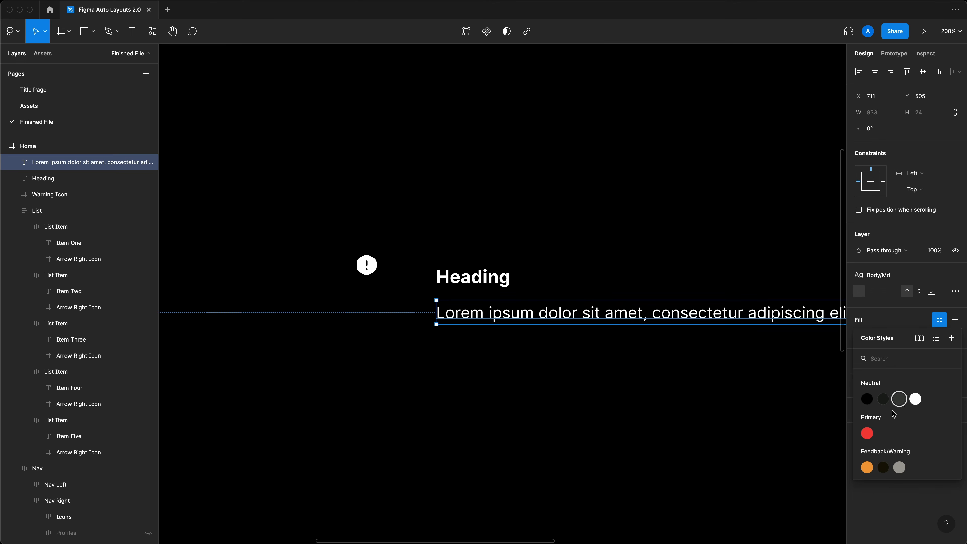
click(899, 467)
Step: Apply the Neutral/0 colour style to the Heading text's fill
click(503, 281)
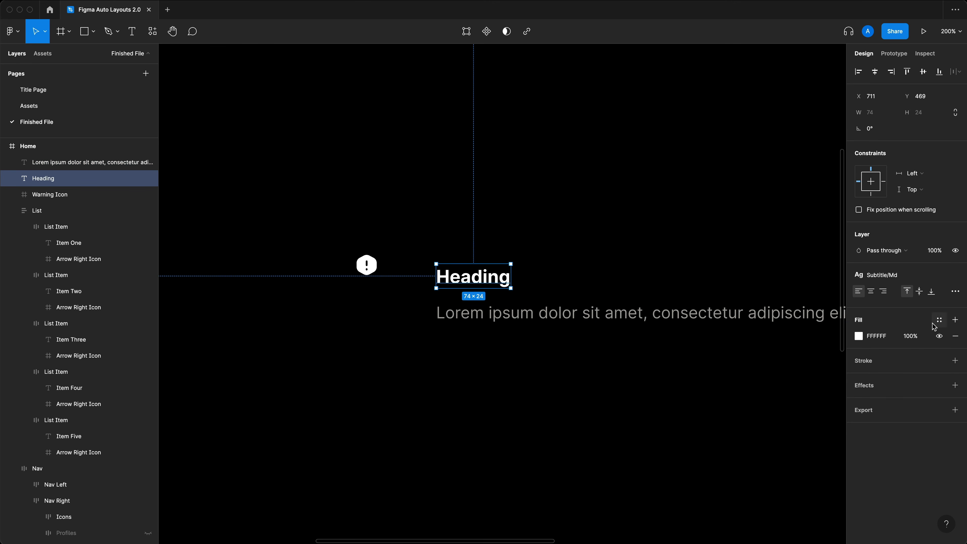
click(938, 319)
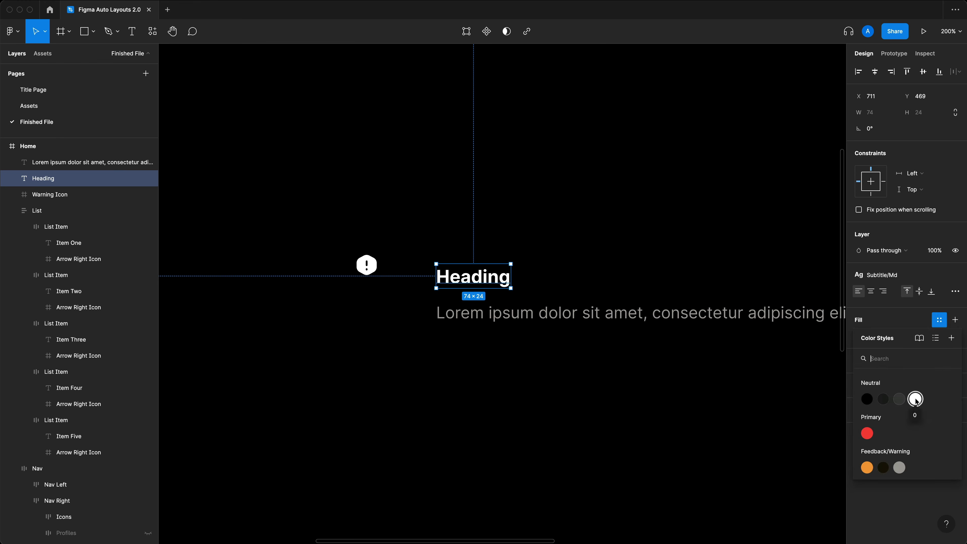
click(496, 361)
Step: Move the Heading and Lorem ipsum texts together closer to the warning icon, to X 689
scroll(496, 362, right, 3)
key(super+minus)
scroll(495, 360, right, 3)
drag(423, 359, 305, 257)
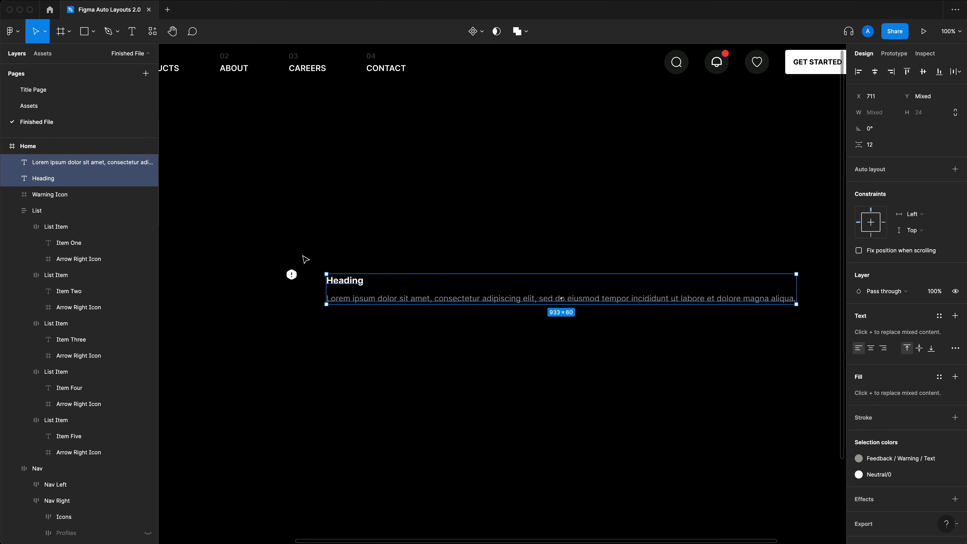
click(292, 274)
drag(369, 249, 316, 324)
drag(363, 294, 356, 288)
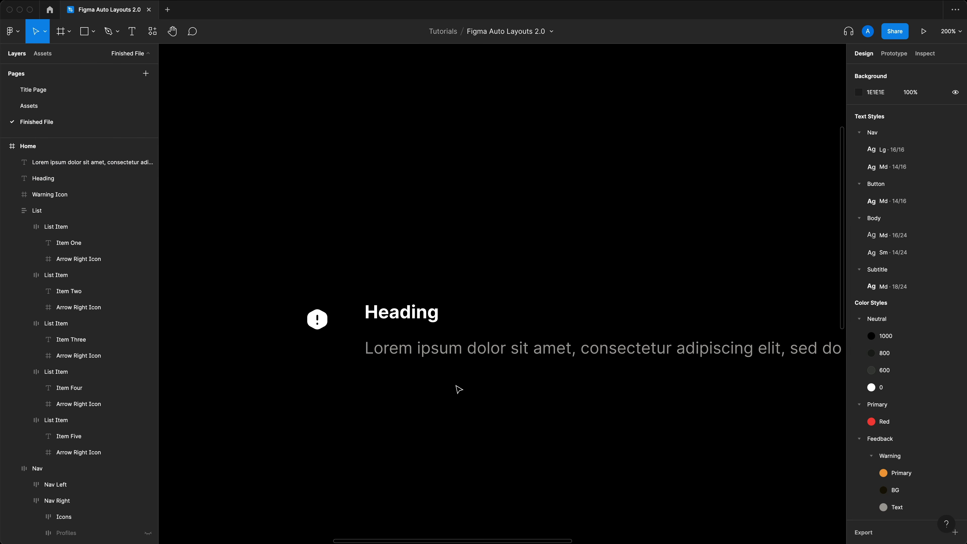
Step: Wrap Heading and the Lorem ipsum text in an auto layout frame named Content, and change the heading's text to Title of the goes here
drag(462, 412, 404, 296)
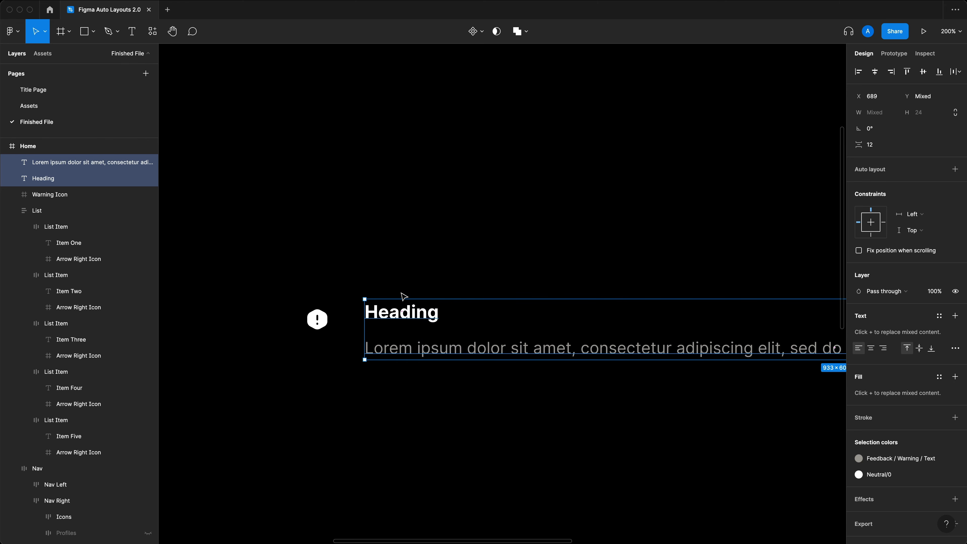
key(shift+a)
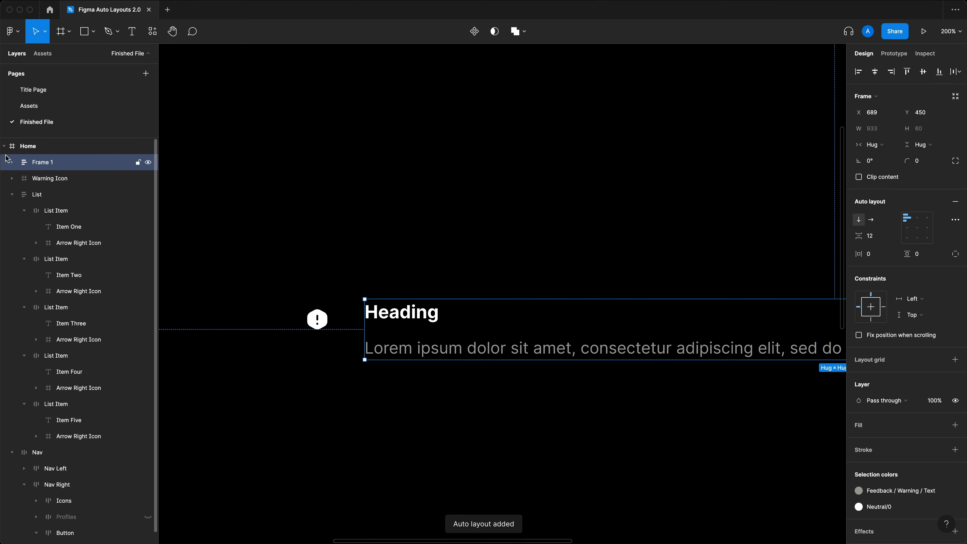
double_click(44, 163)
text(Content)
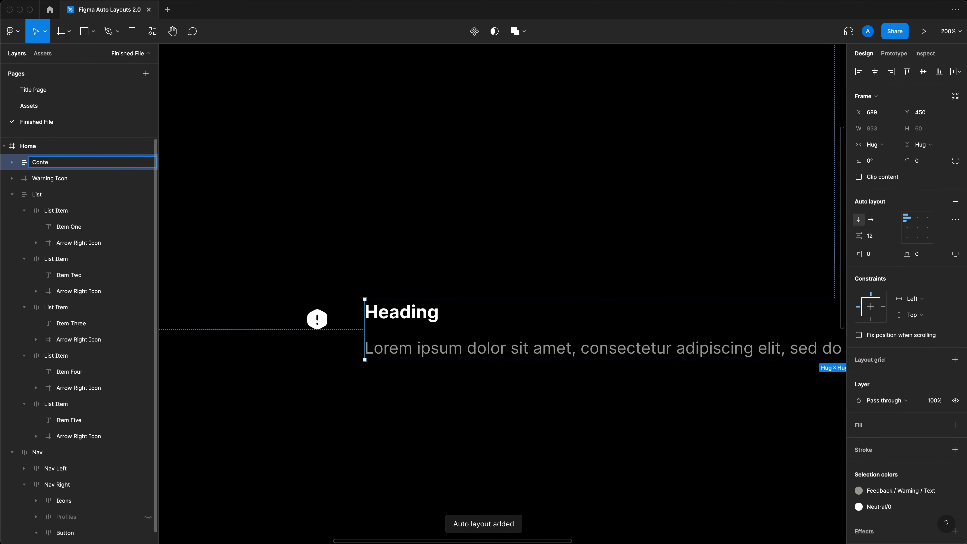
key(Return)
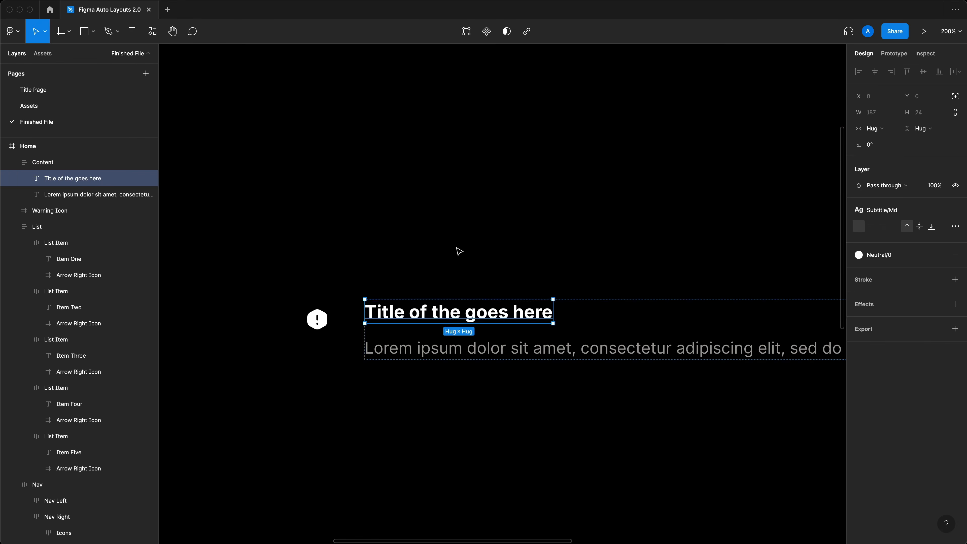
click(457, 248)
scroll(472, 279, right, 1)
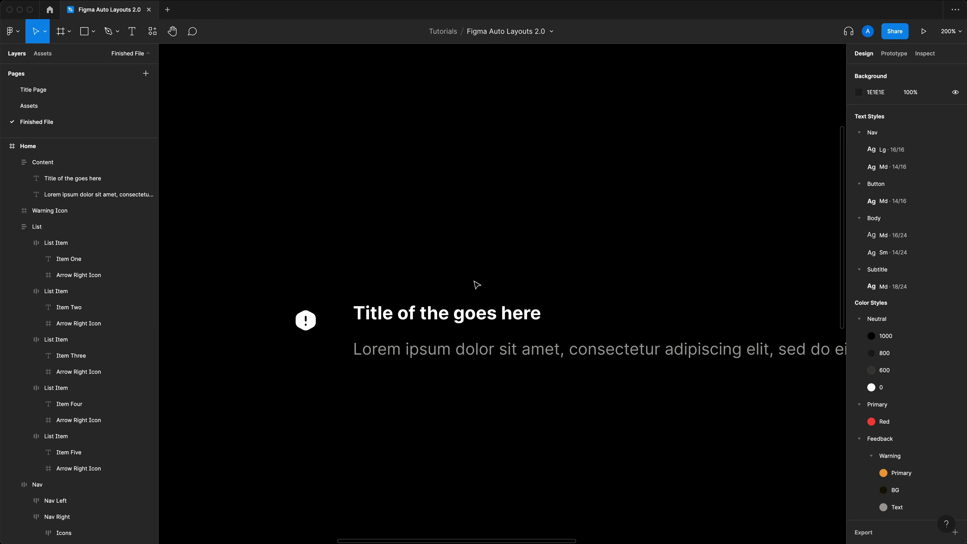
Step: Set the Content frame's horizontal resizing to Fixed width and narrow the frame to about 490
click(630, 354)
key(super+minus)
click(879, 144)
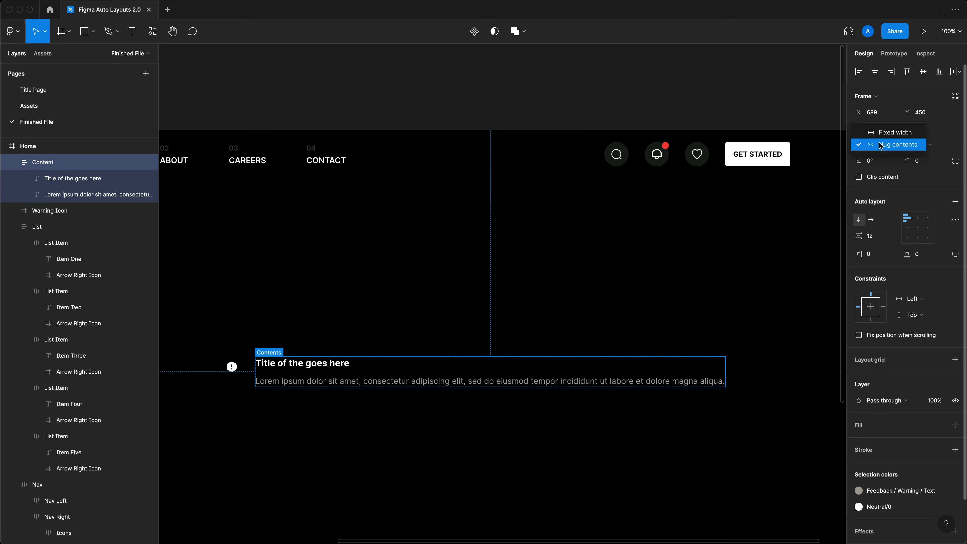
click(888, 179)
click(882, 146)
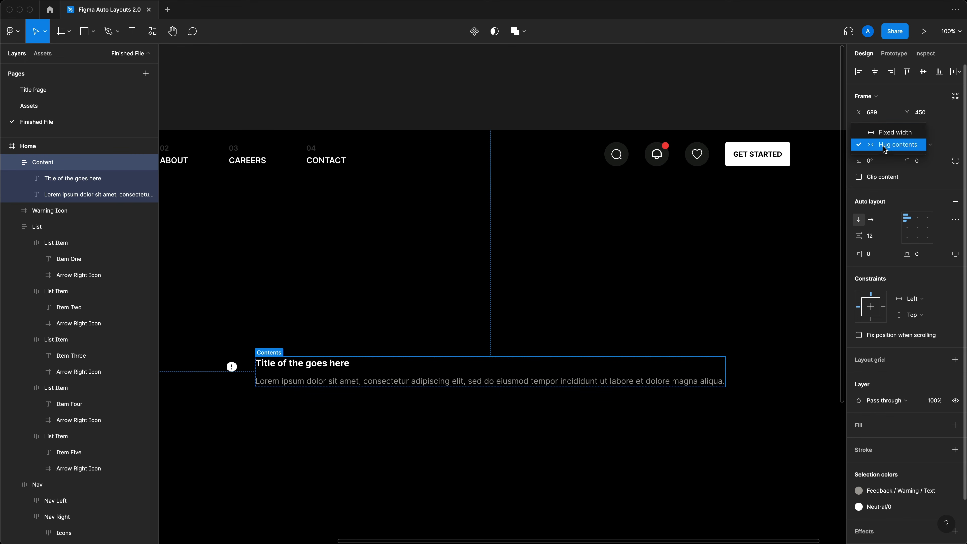
click(895, 133)
drag(724, 368, 504, 367)
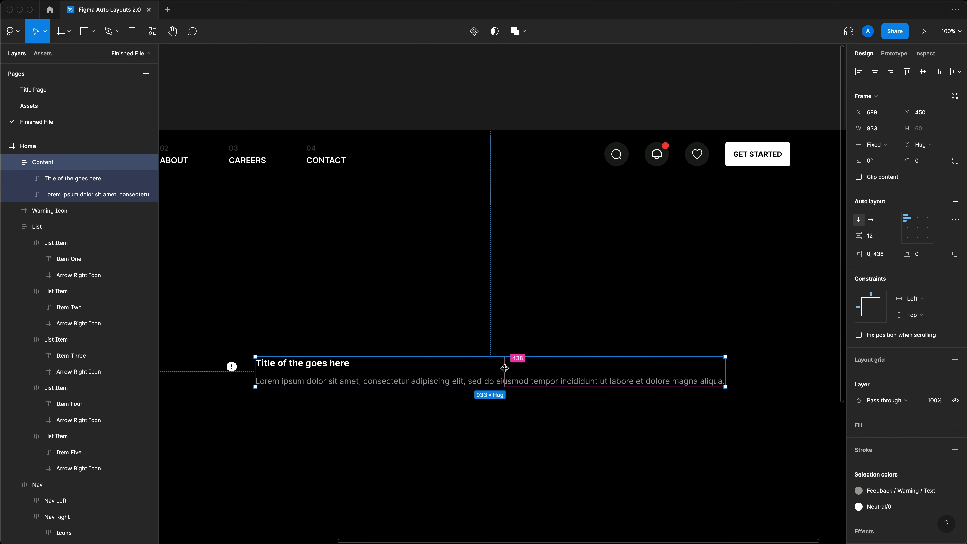
drag(725, 371, 503, 372)
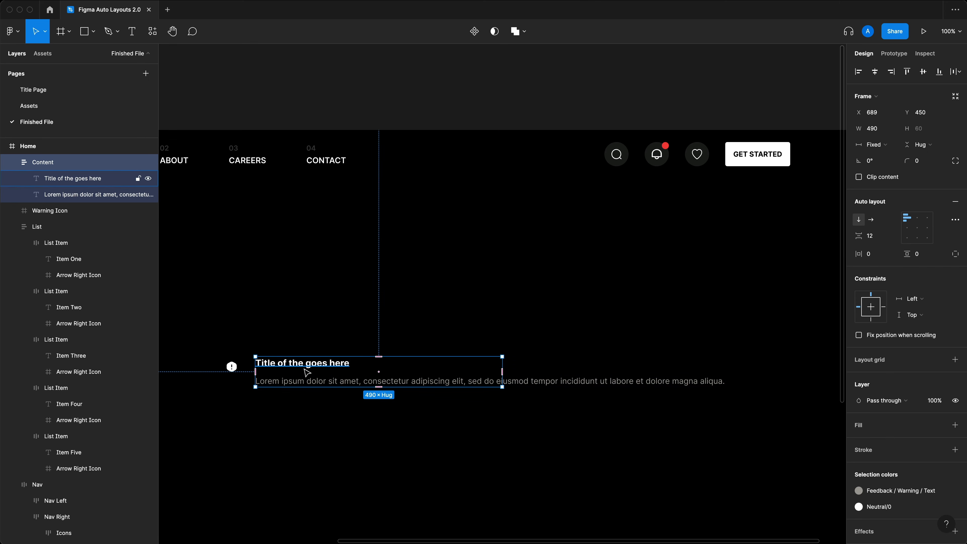
Step: Set the Lorem ipsum text's horizontal resizing to Fill container within the Content frame
click(307, 368)
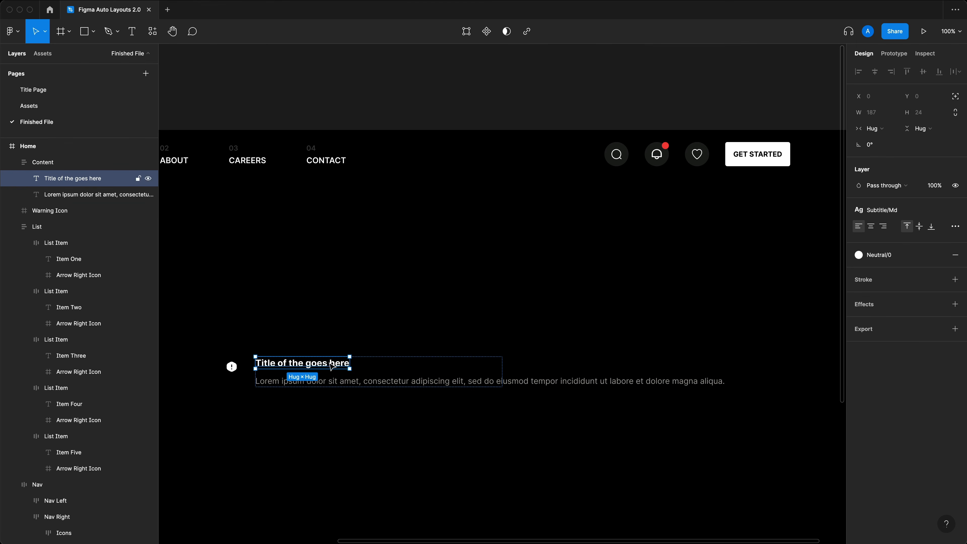
click(434, 384)
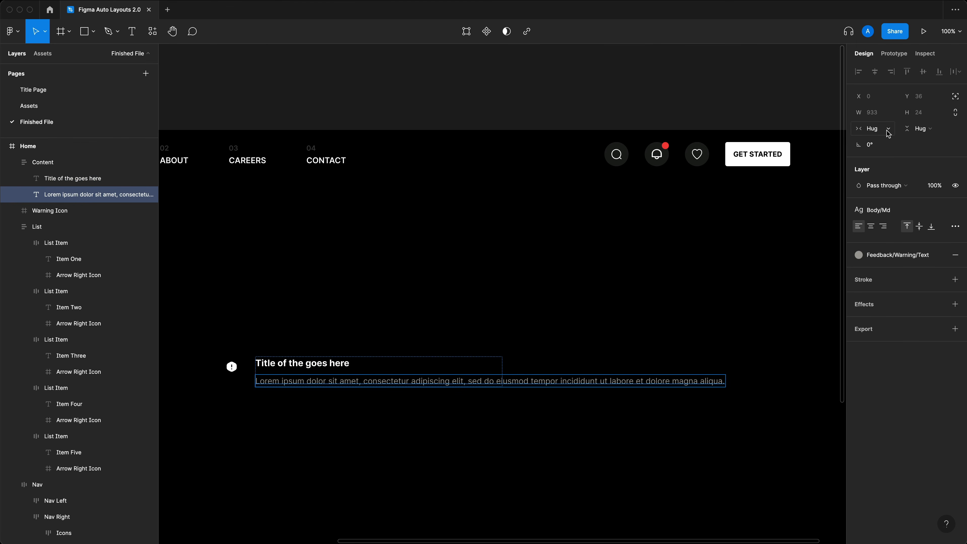
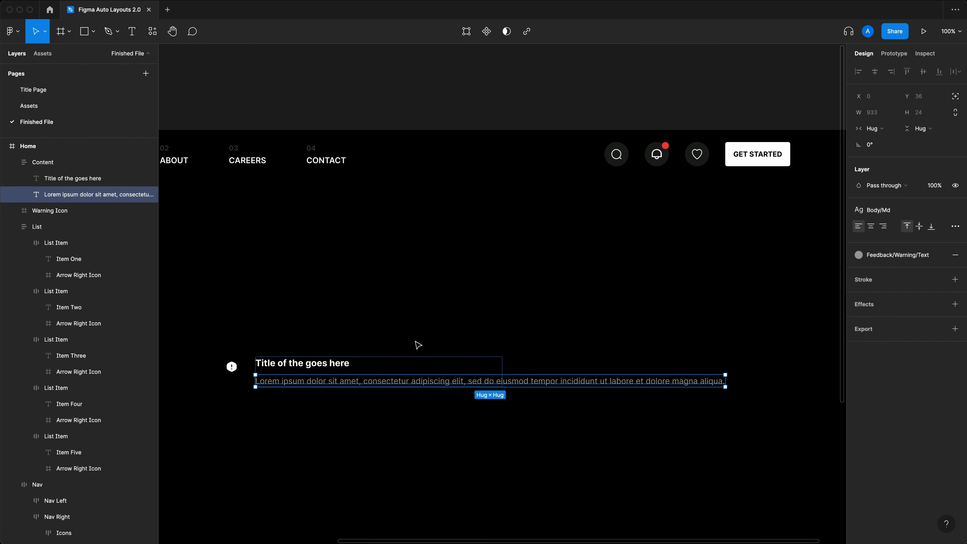
click(881, 131)
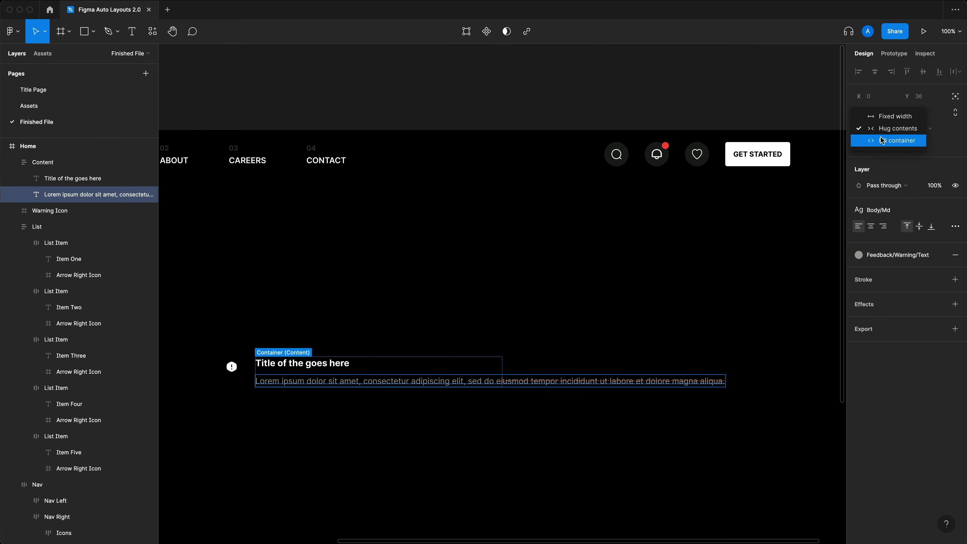
click(881, 140)
click(581, 363)
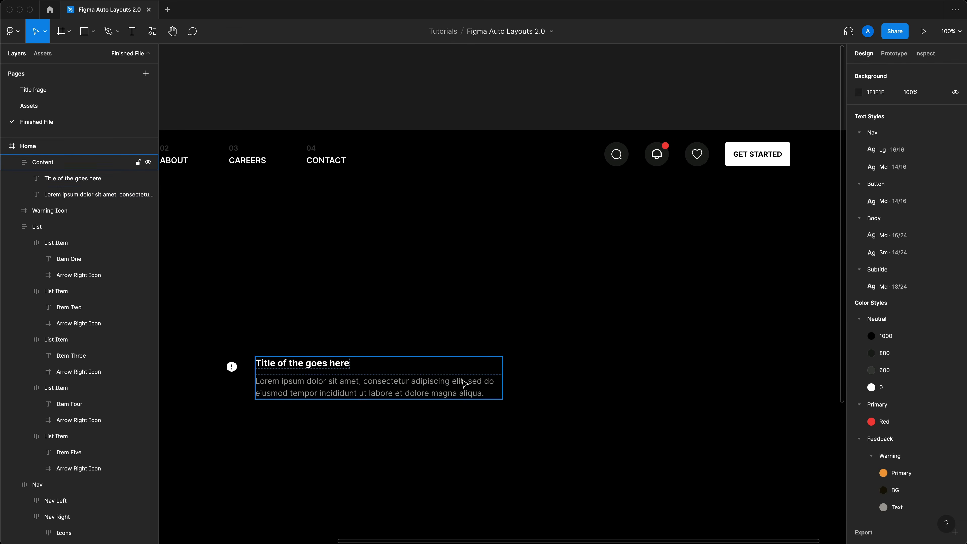
Step: Narrow the Content frame to about 446 and set the title's horizontal resizing to Fill container
click(464, 383)
drag(502, 368, 480, 372)
click(72, 178)
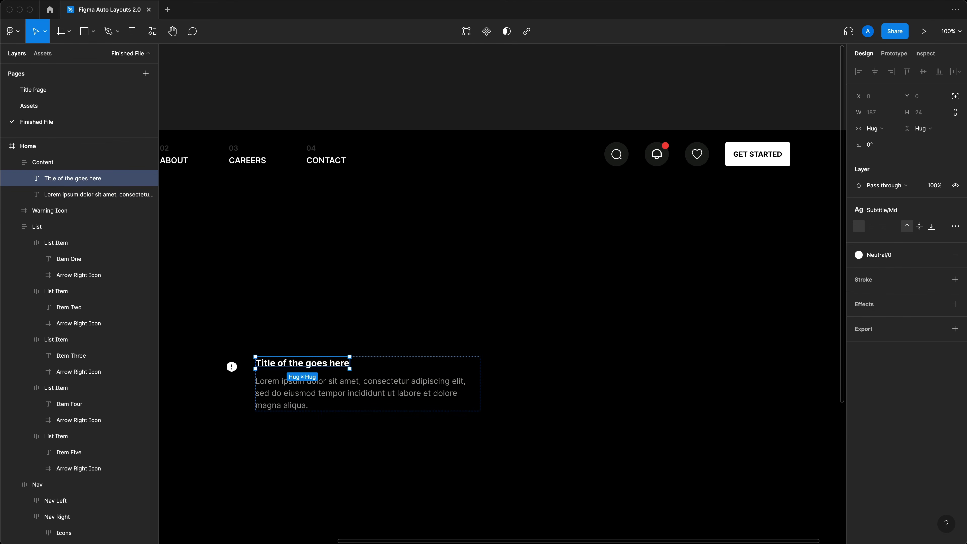
click(882, 129)
click(897, 144)
click(619, 375)
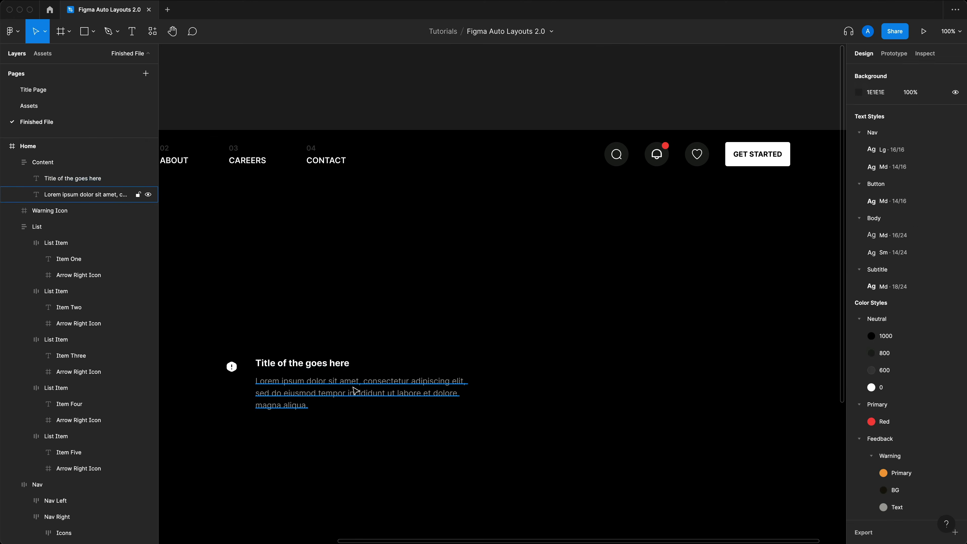
Step: Widen the Content frame to about 570
click(354, 394)
click(329, 365)
key(Escape)
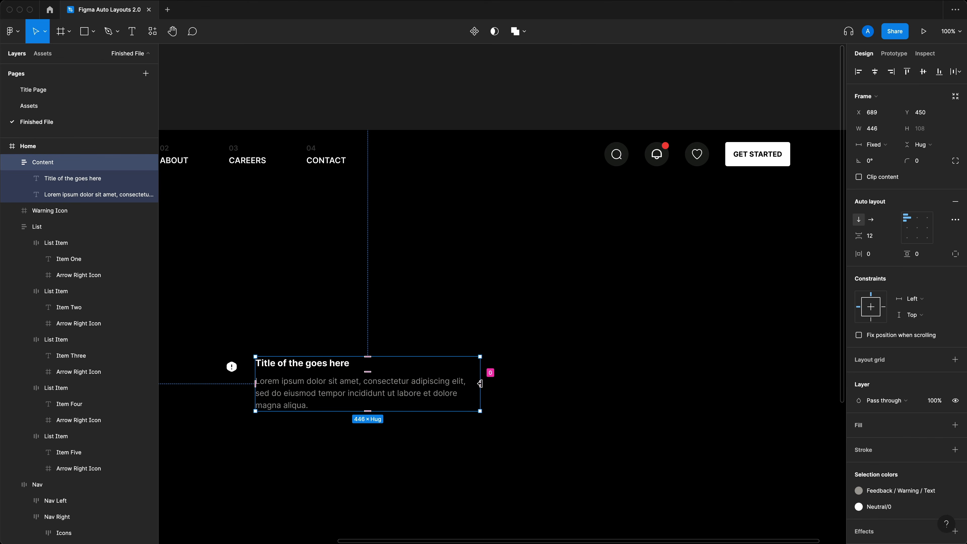
drag(480, 399, 543, 404)
click(473, 457)
Step: Align the warning icon with the top of Content, and wrap both in a horizontal auto layout frame named Top
scroll(471, 455, left, 2)
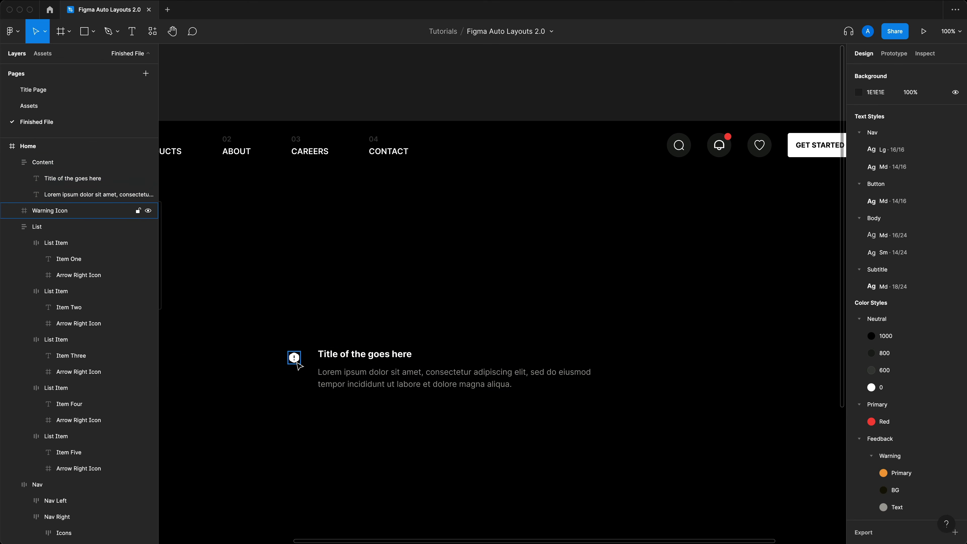
drag(296, 361, 303, 358)
drag(385, 416, 289, 326)
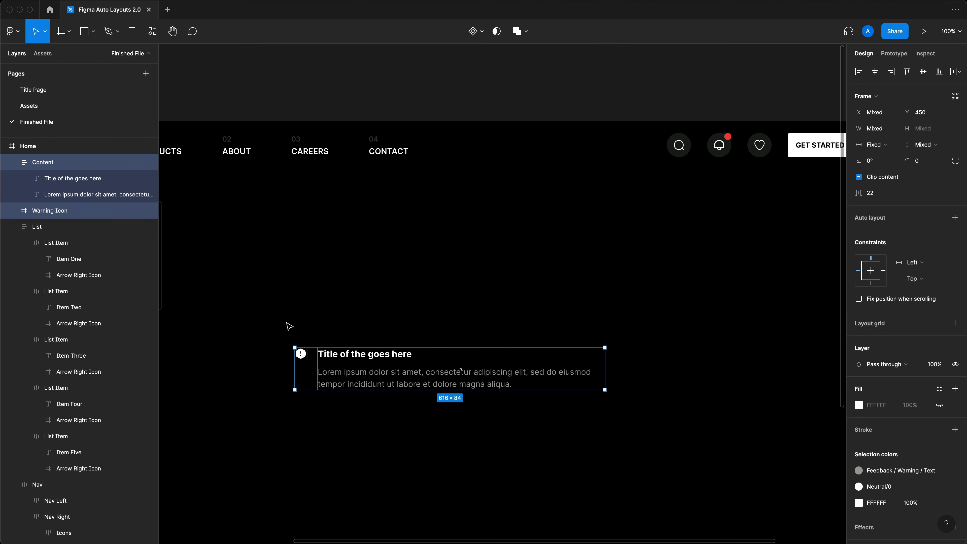
key(shift+a)
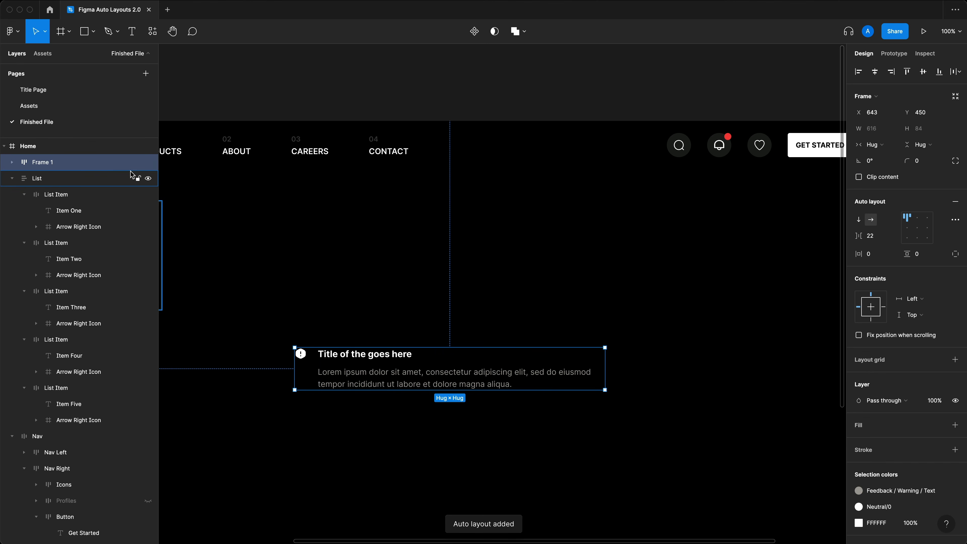
key(super+r)
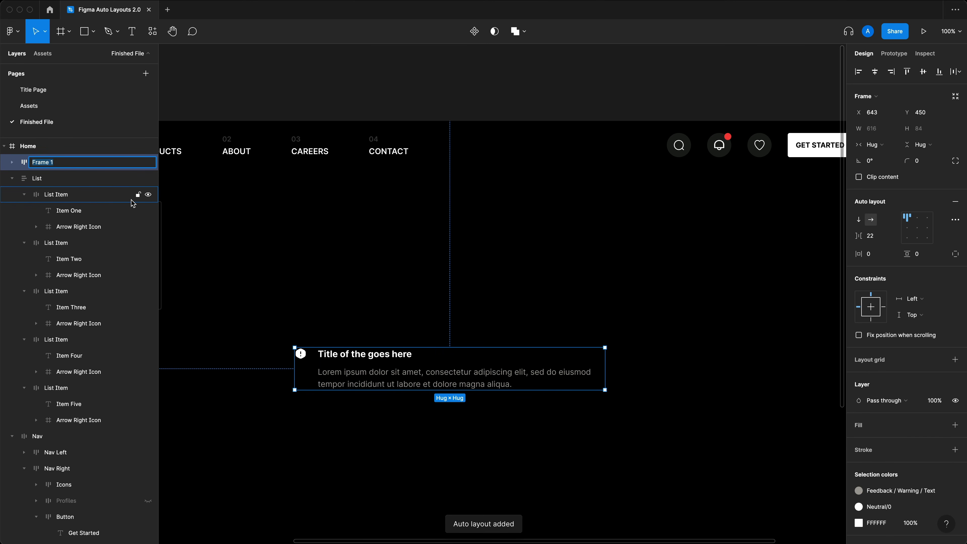
text(Top)
key(Return)
Step: Set the spacing between the warning icon and Content in the Top frame to 16
click(300, 354)
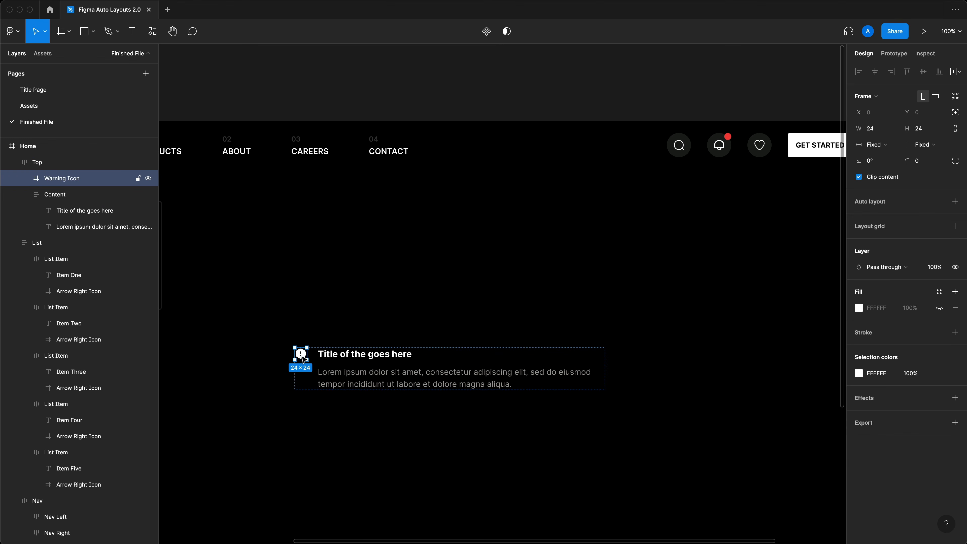
key(Escape)
click(416, 382)
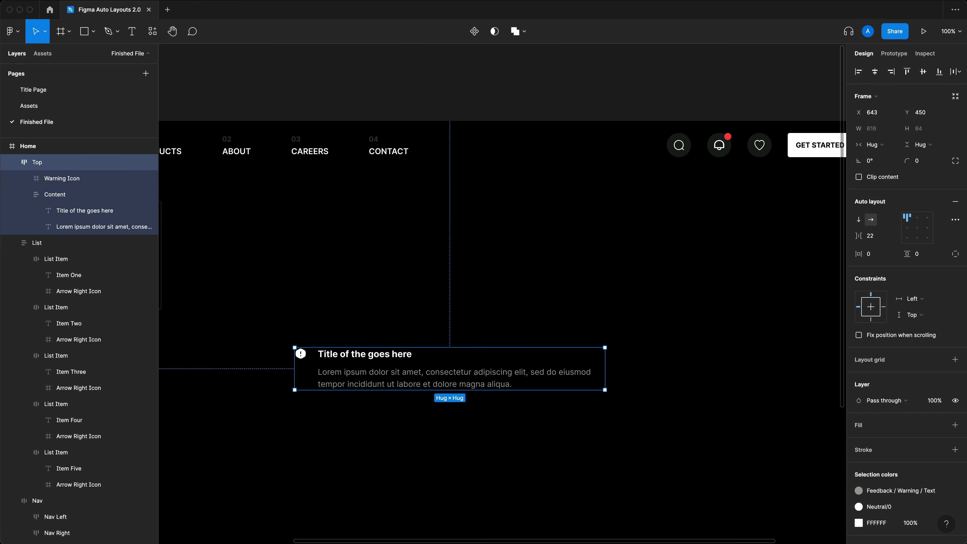
click(877, 238)
text(16)
key(Return)
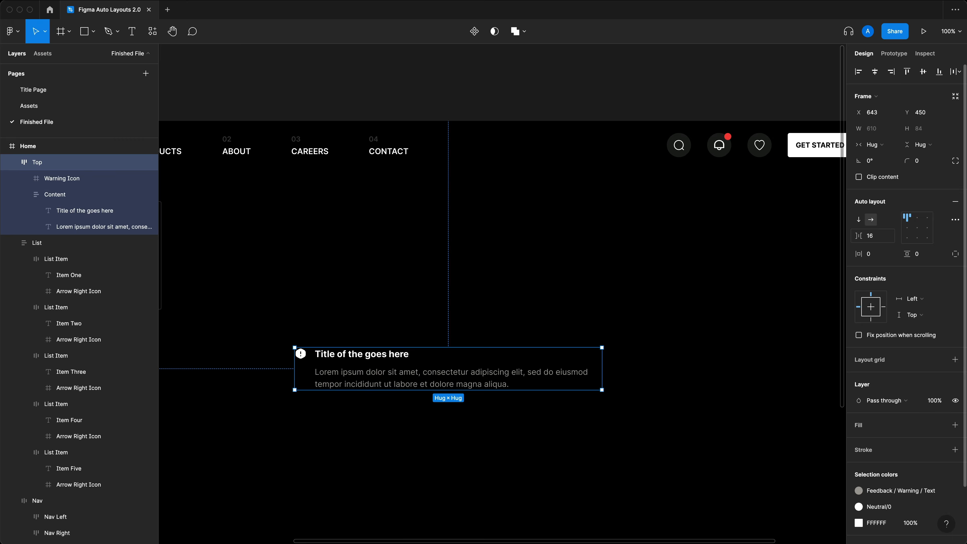
key(Escape)
Step: Apply the Feedback/Warning/Primary colour style to the warning icon
double_click(300, 356)
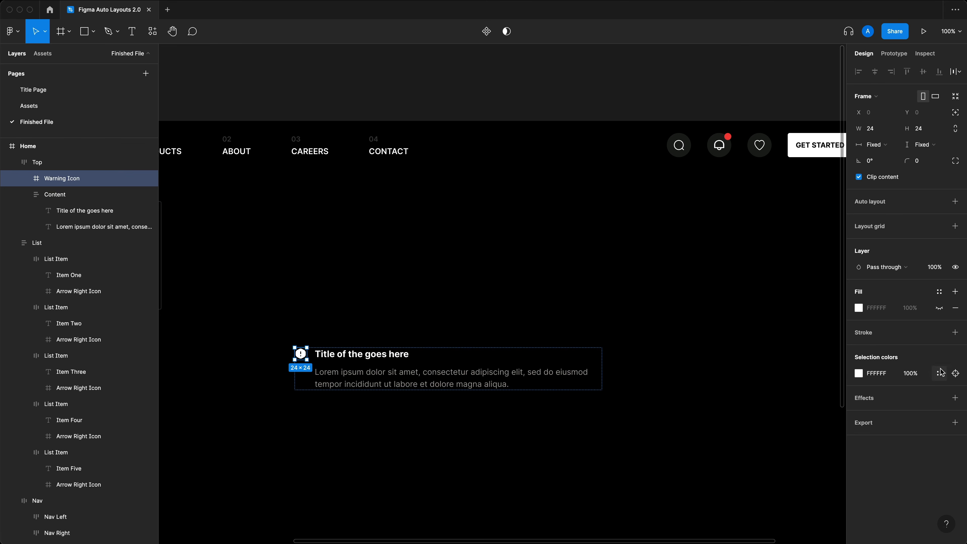
click(954, 373)
click(752, 502)
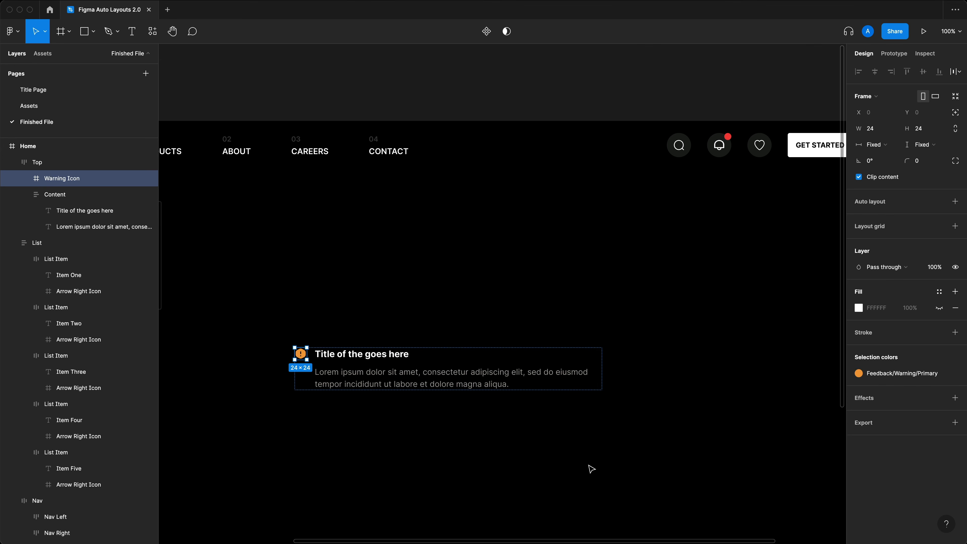
key(Escape)
Step: Set the spacing between the title and body text in the Content frame to 8
scroll(472, 375, left, 3)
click(472, 375)
key(Escape)
mouse_move(427, 326)
mouse_down()
mouse_move(429, 315)
mouse_move(409, 328)
mouse_up()
drag(538, 386, 544, 354)
key(Escape)
double_click(544, 353)
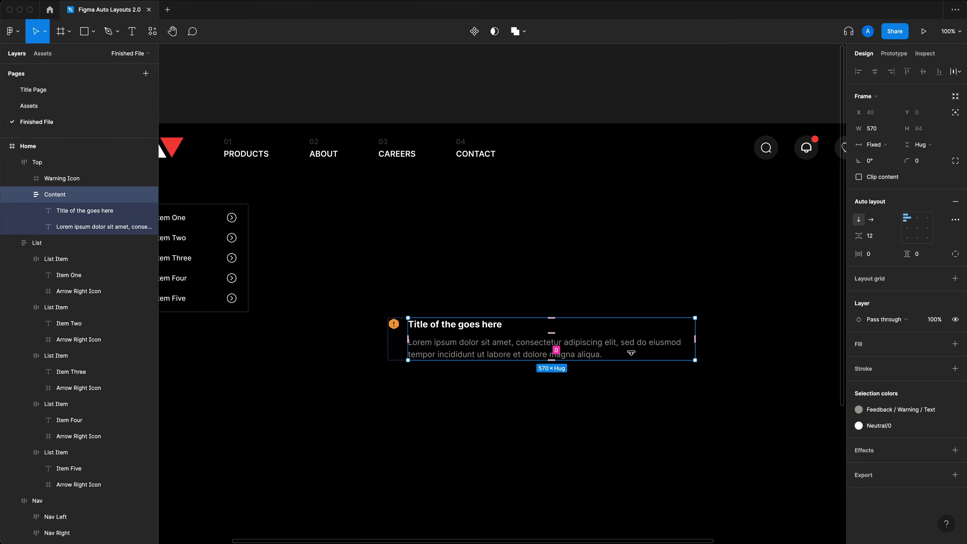
click(879, 242)
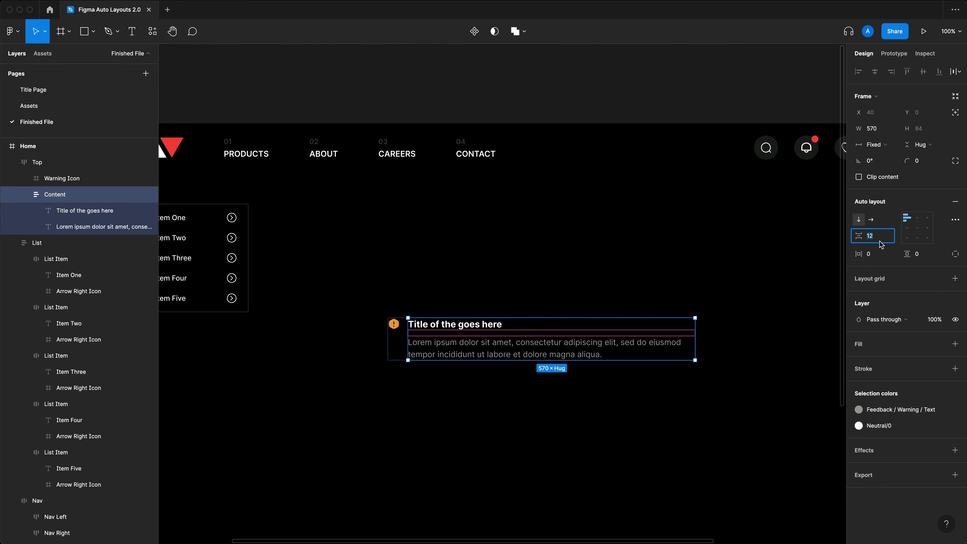
text(8)
key(Return)
click(589, 389)
Step: Add a text layer reading Accept below the warning message's body text
scroll(589, 389, right, 1)
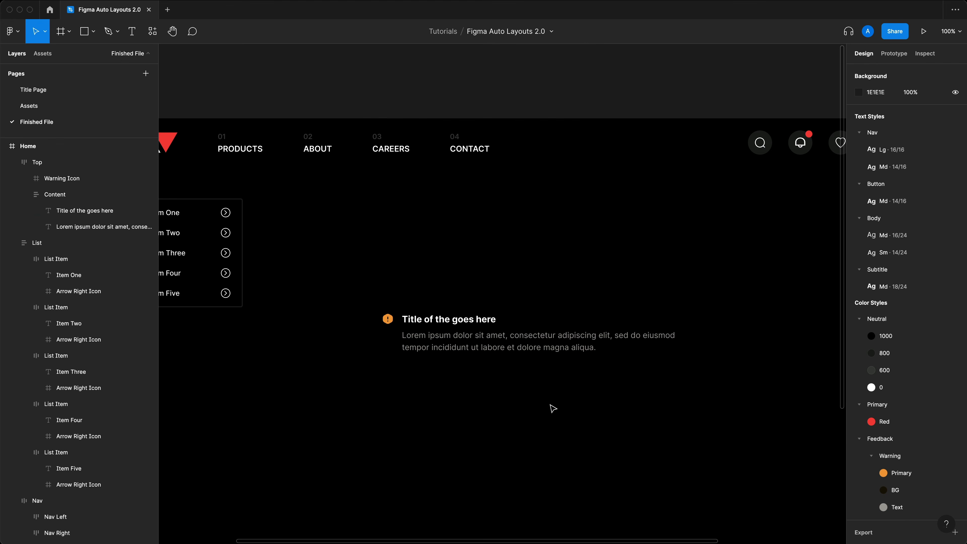
key(t)
click(568, 405)
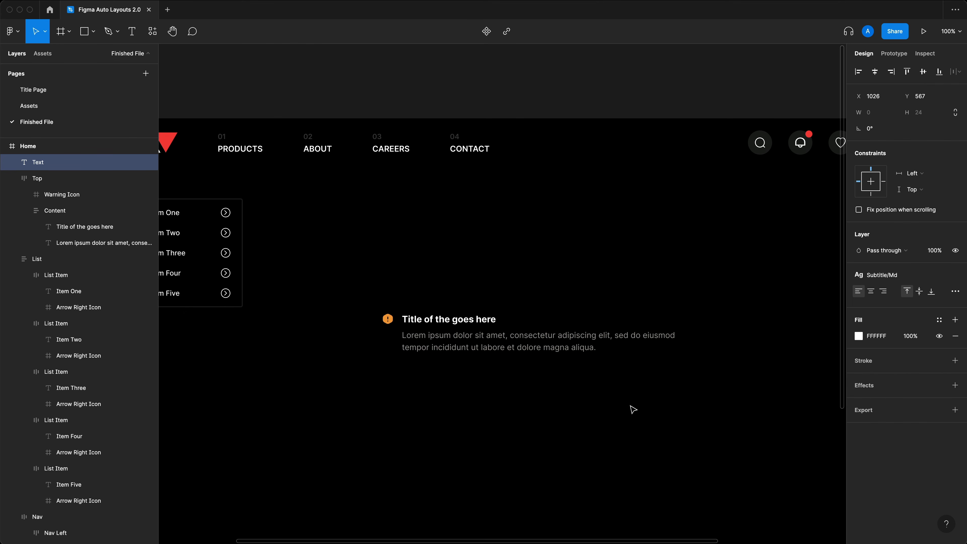
text(Accept)
key(Escape)
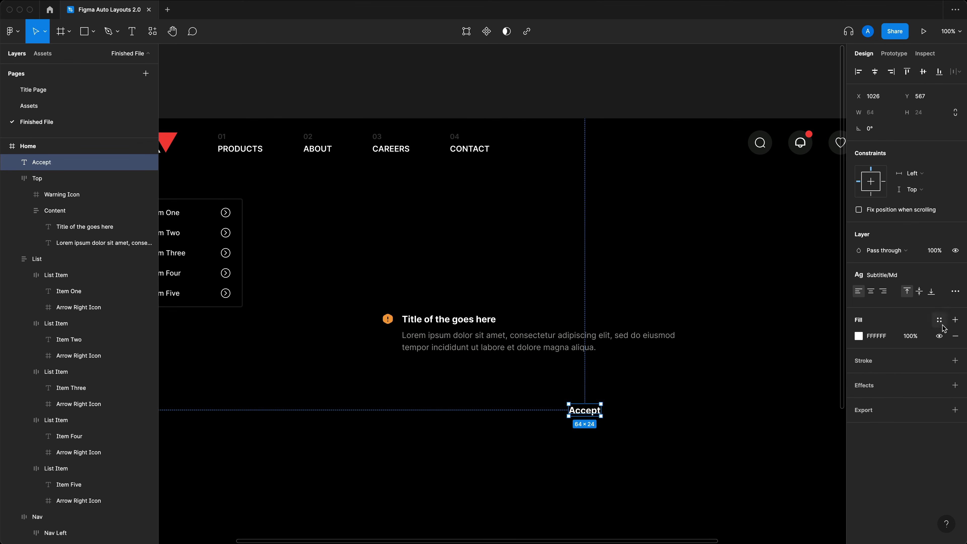
Step: Apply the Button/Md text style to the Accept text
click(939, 320)
click(943, 322)
click(909, 274)
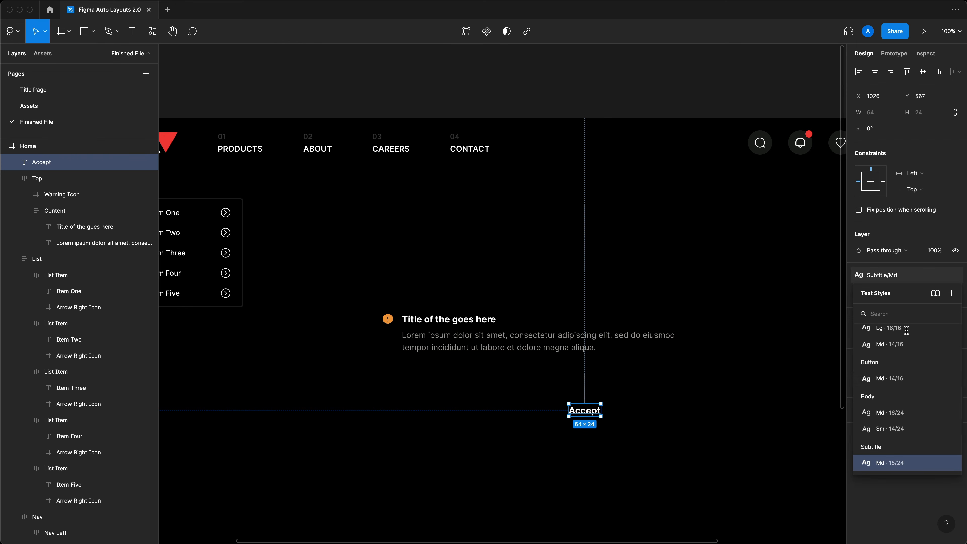
click(907, 379)
Step: Wrap the Accept text in an auto layout frame and apply the Neutral/1000 colour style to the text
drag(716, 431, 477, 398)
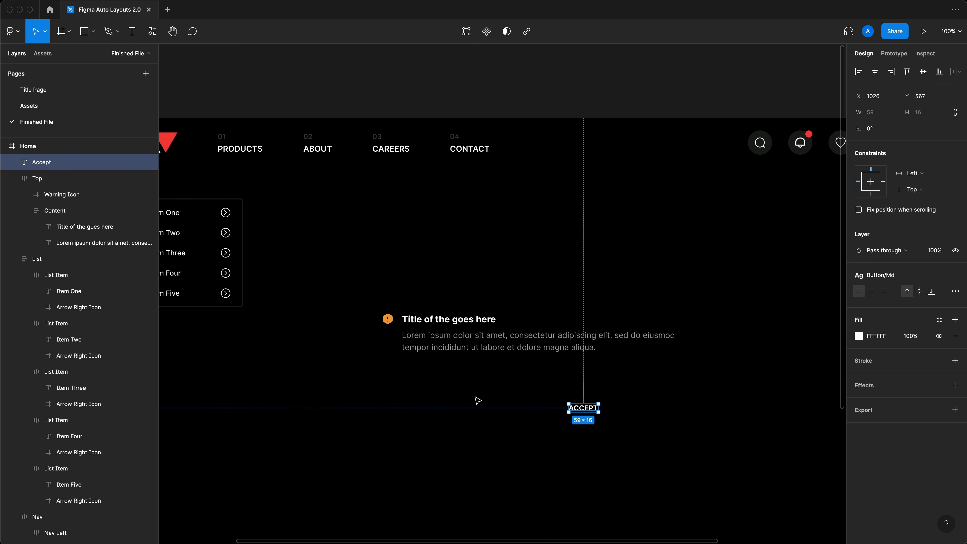
key(shift+a)
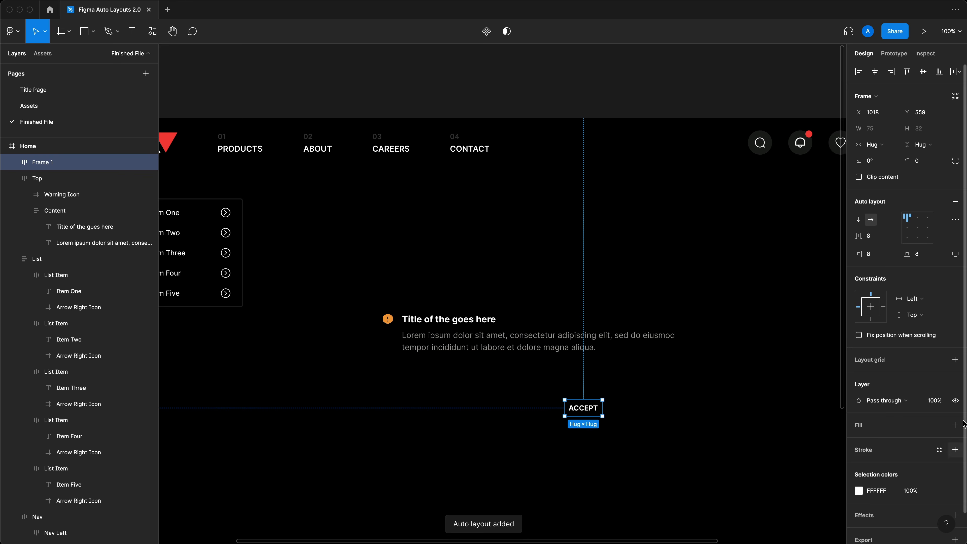
click(939, 491)
click(751, 456)
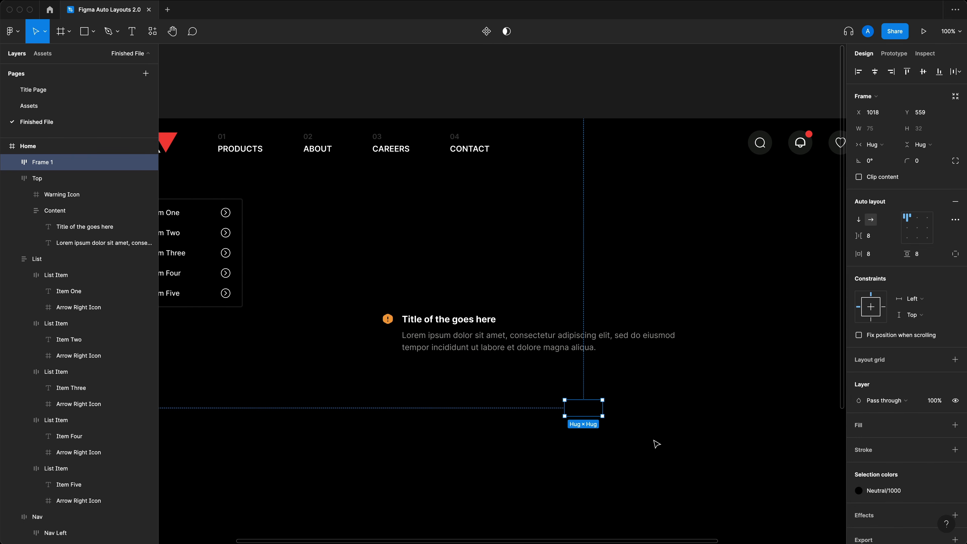
Step: Fill the Accept button frame with the Feedback/Warning/Primary colour style
click(954, 425)
click(940, 425)
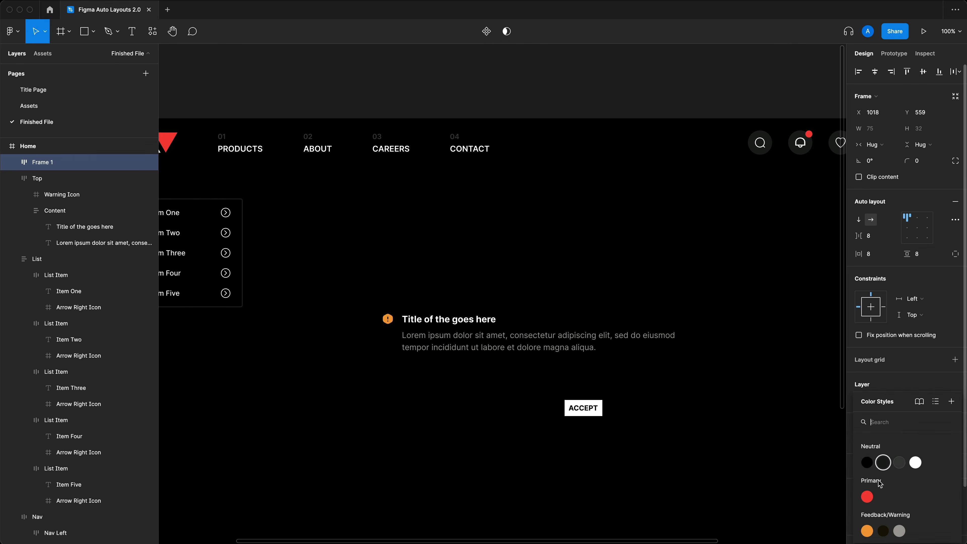
click(866, 529)
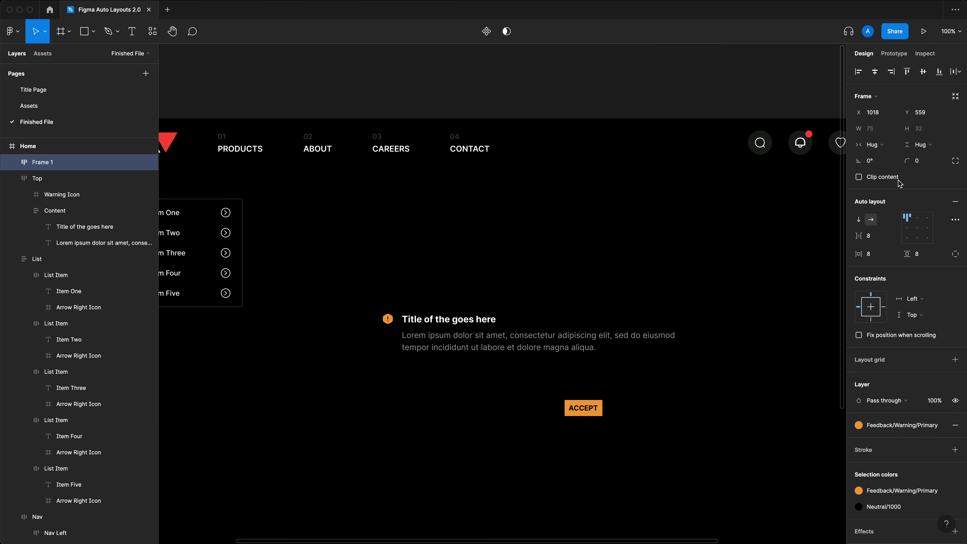
Step: Set the Accept button's corner radius to 4 and its horizontal padding to 16
click(919, 164)
text(4)
key(Return)
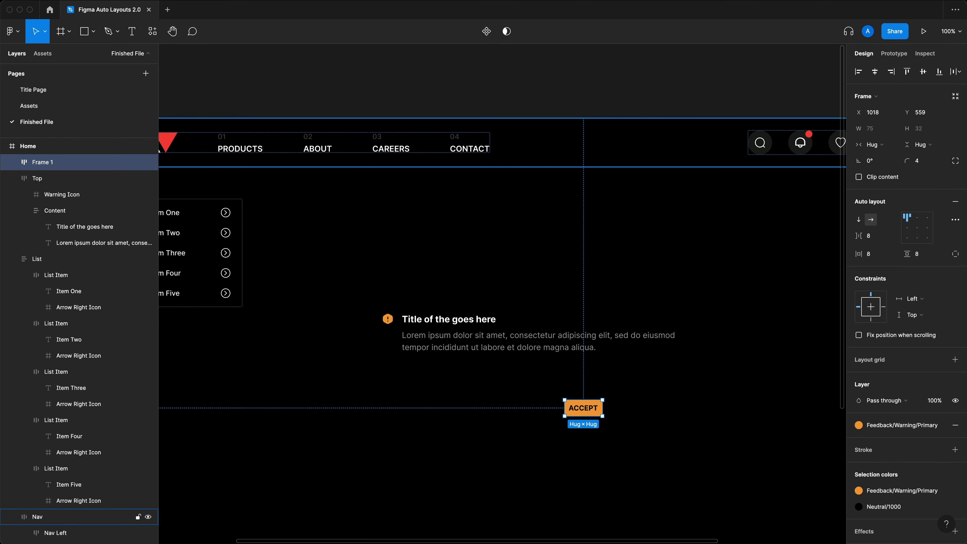
click(875, 255)
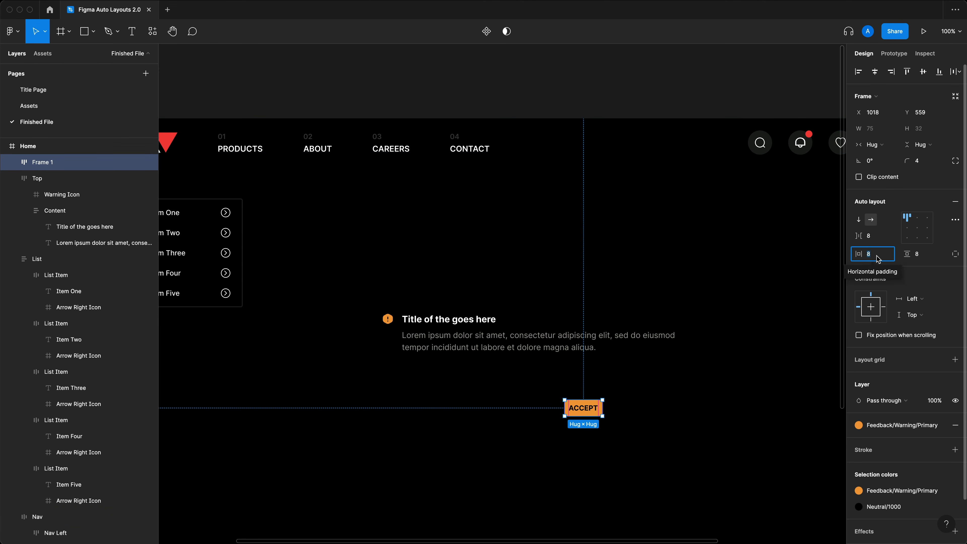
text(16)
key(Return)
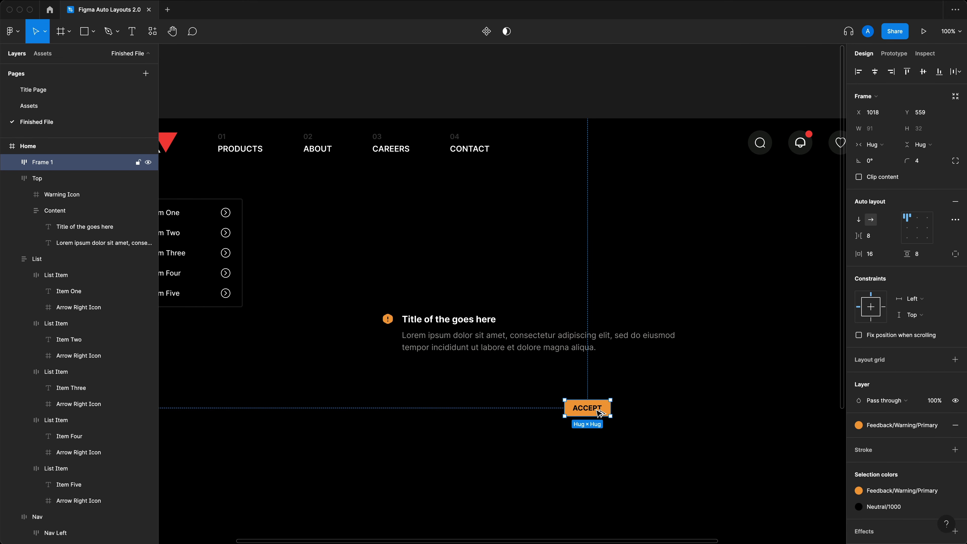
Step: Duplicate the Accept button to its left and give the copy a Feedback/Warning/Primary stroke instead of its fill
drag(599, 413, 543, 414)
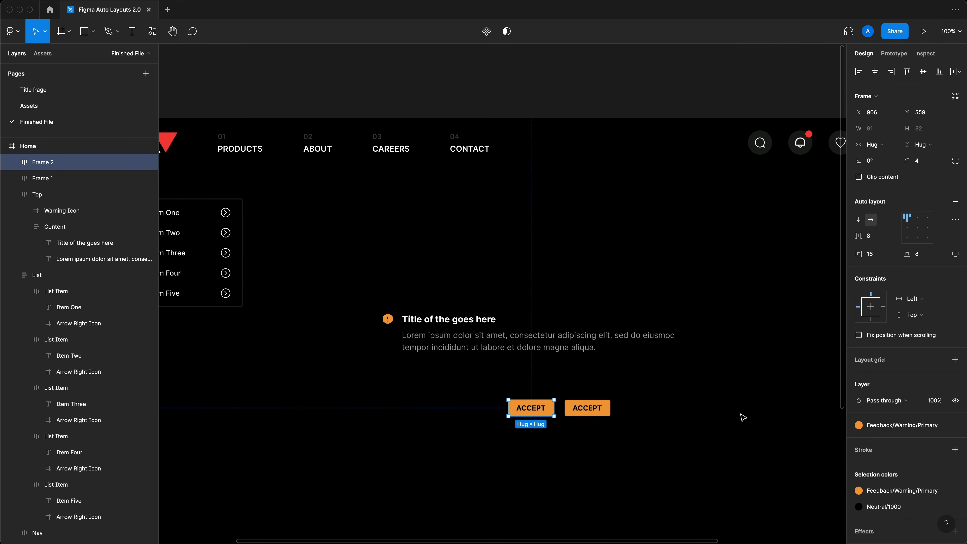
click(954, 449)
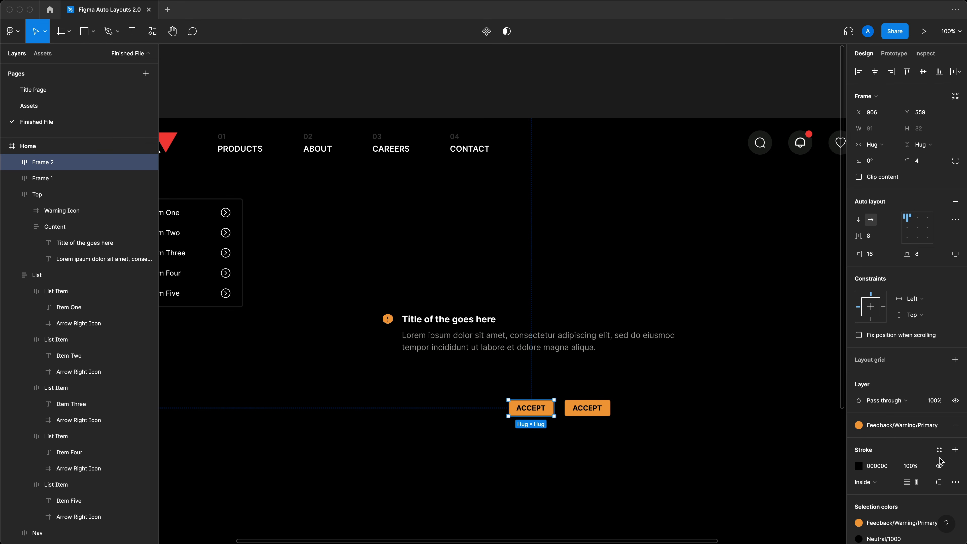
click(938, 450)
click(867, 530)
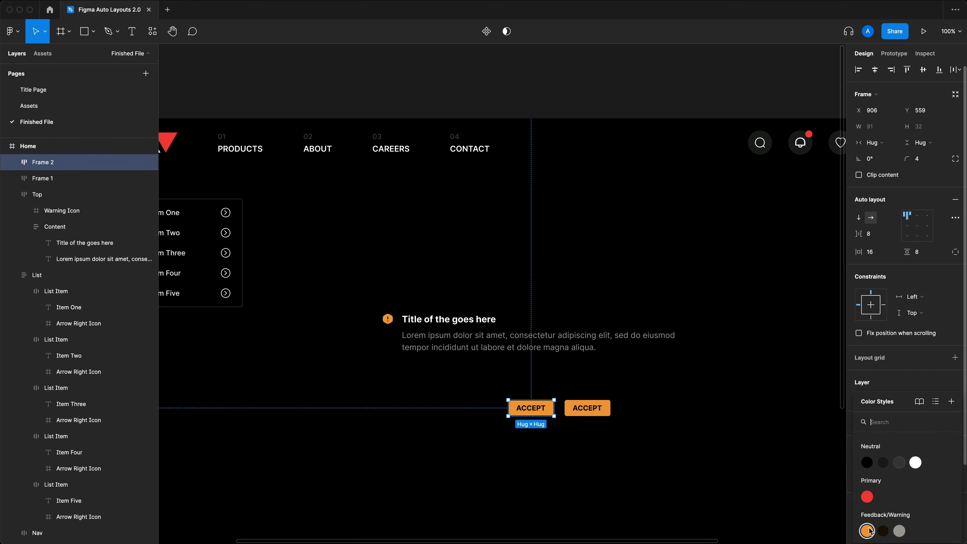
click(869, 529)
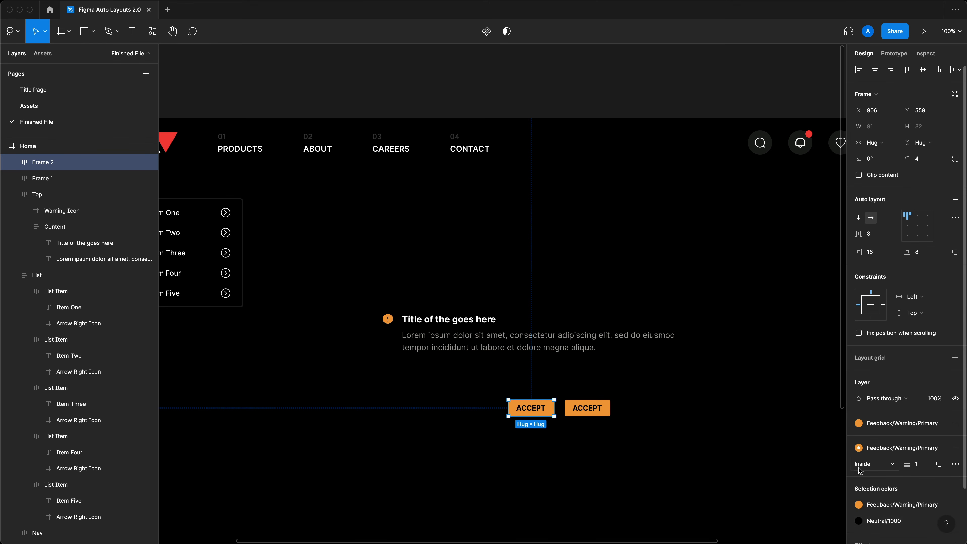
click(955, 426)
Step: Apply the Feedback/Warning/Primary colour style to the outlined button's text and change the text to Cancel
double_click(530, 406)
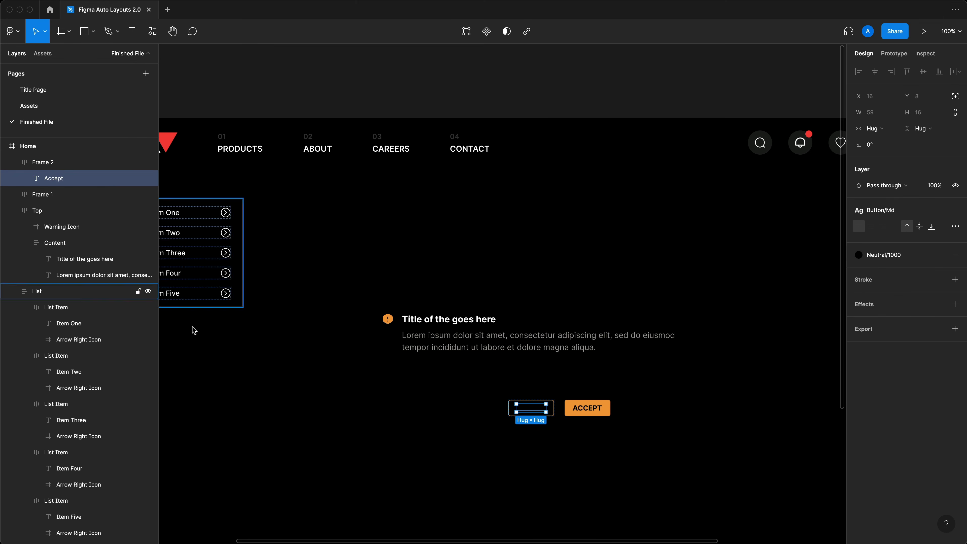
click(890, 255)
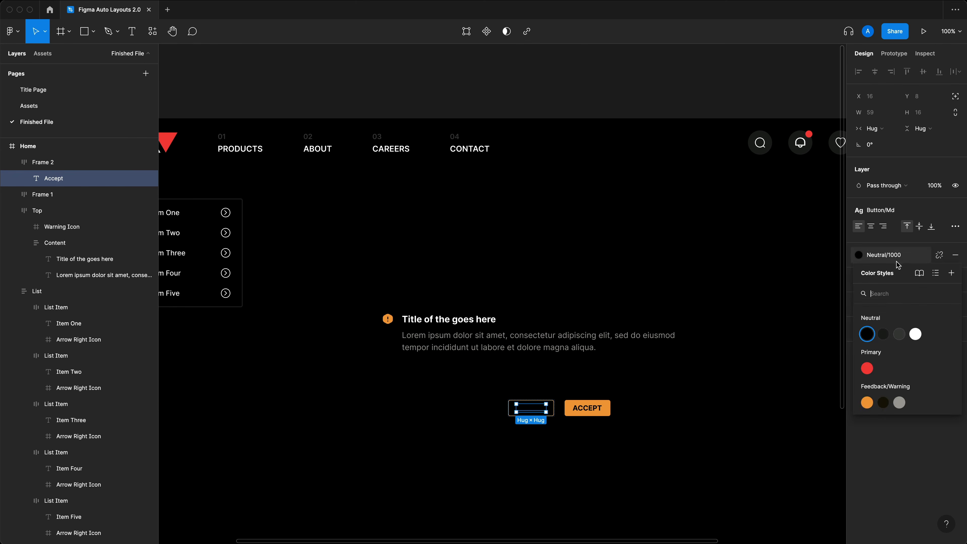
click(864, 403)
click(657, 449)
drag(689, 453, 398, 397)
click(398, 397)
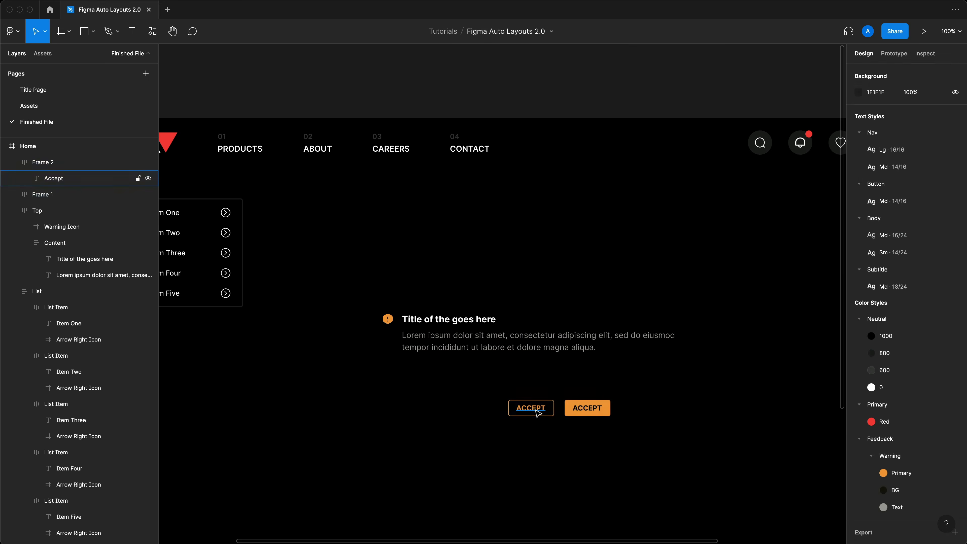
double_click(536, 410)
text(Cancel)
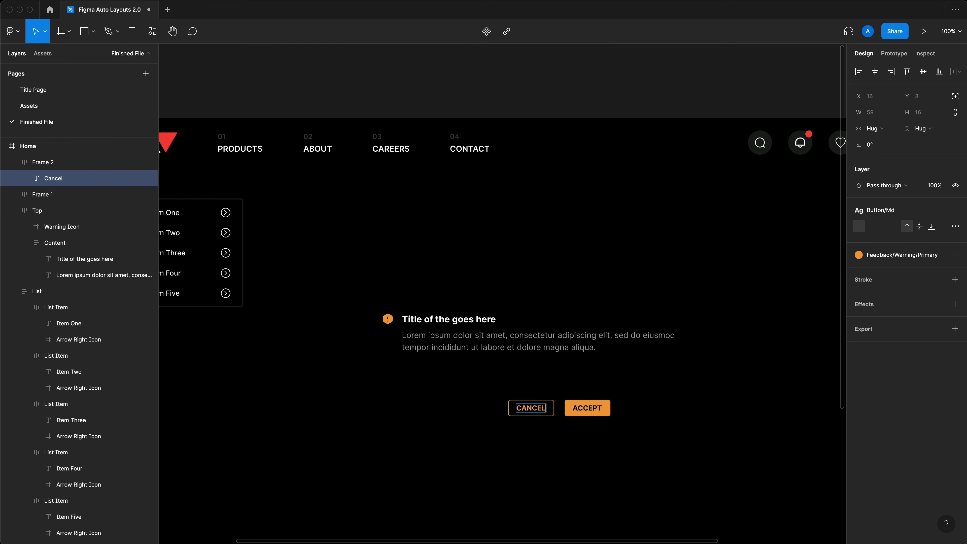
Step: Rename both the outlined and the filled button frames as Button
drag(637, 452, 445, 398)
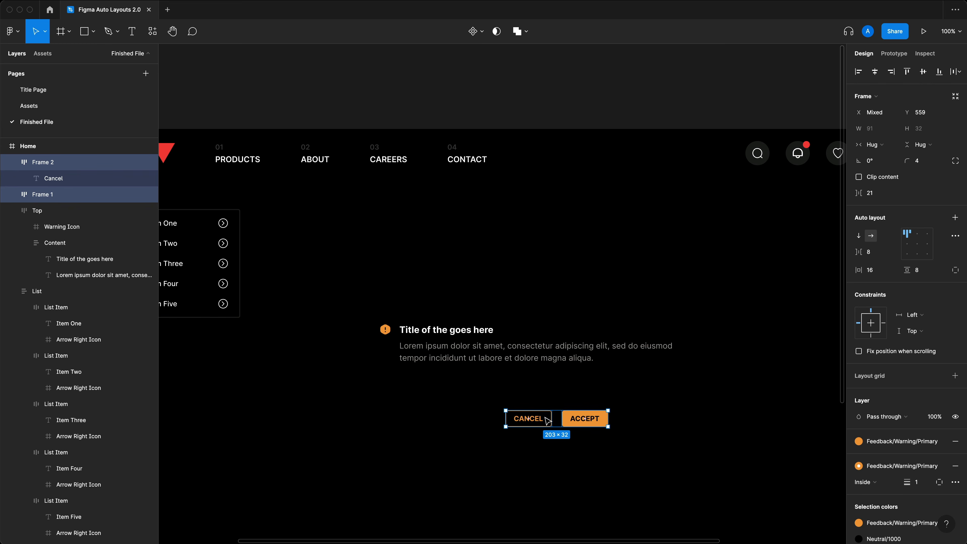
key(super+r)
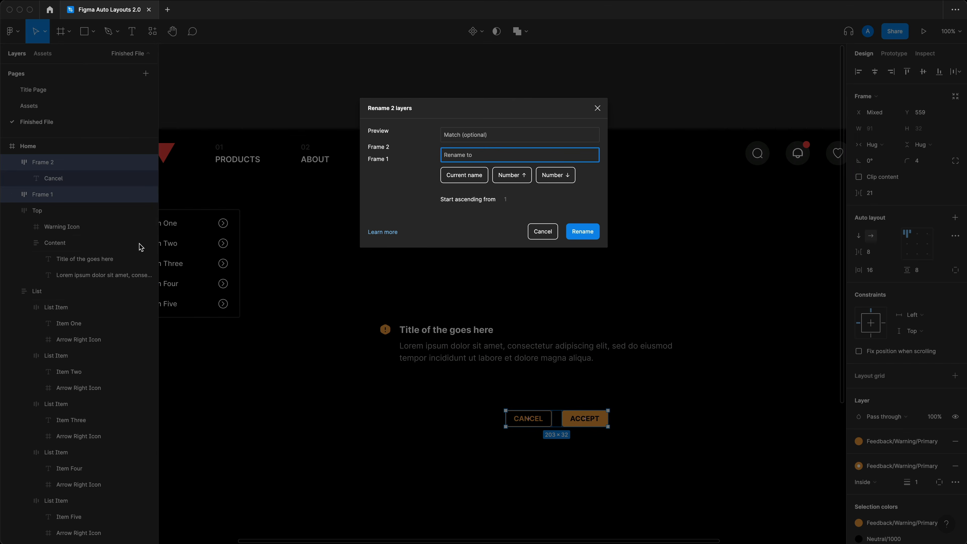
text(Button)
key(Return)
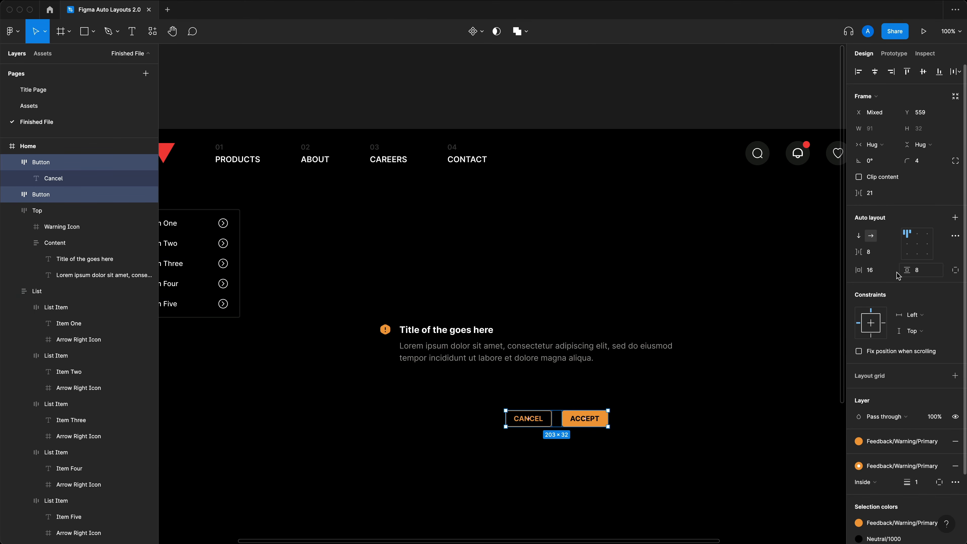
Step: Wrap the two buttons in a horizontal auto layout frame with 16 spacing between them
key(shift+a)
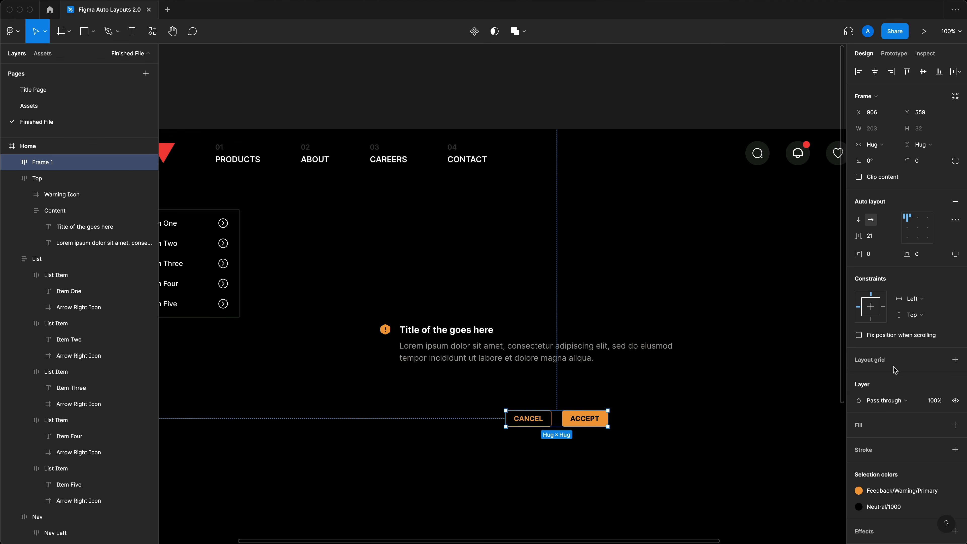
click(882, 239)
text(16)
key(Return)
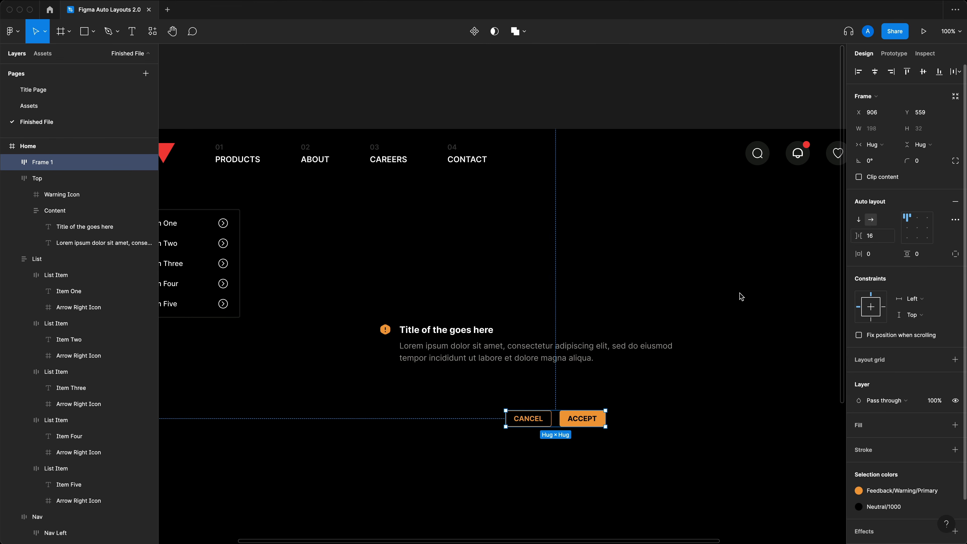
Step: Combine the Top frame and the button group in a vertical auto layout frame with top right alignment
scroll(576, 464, up, 3)
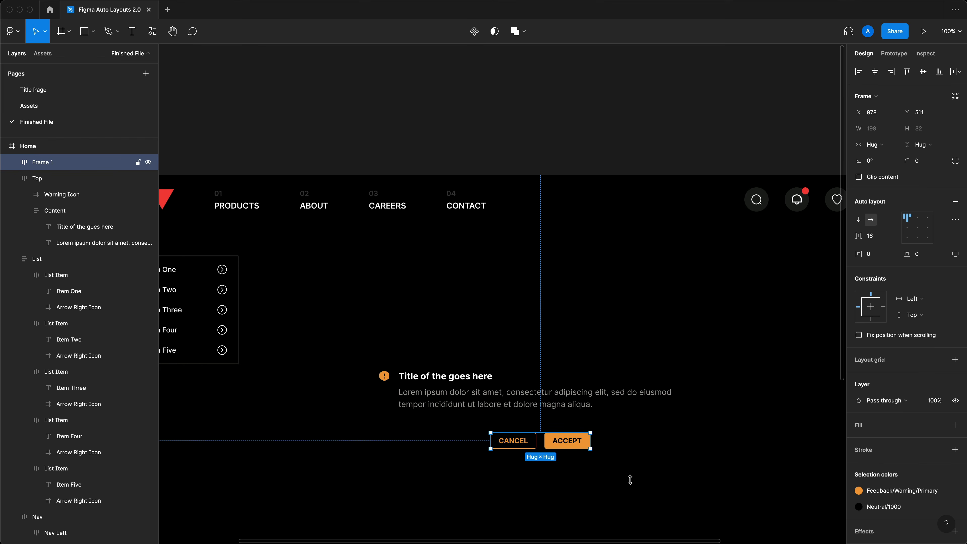
drag(712, 485, 371, 352)
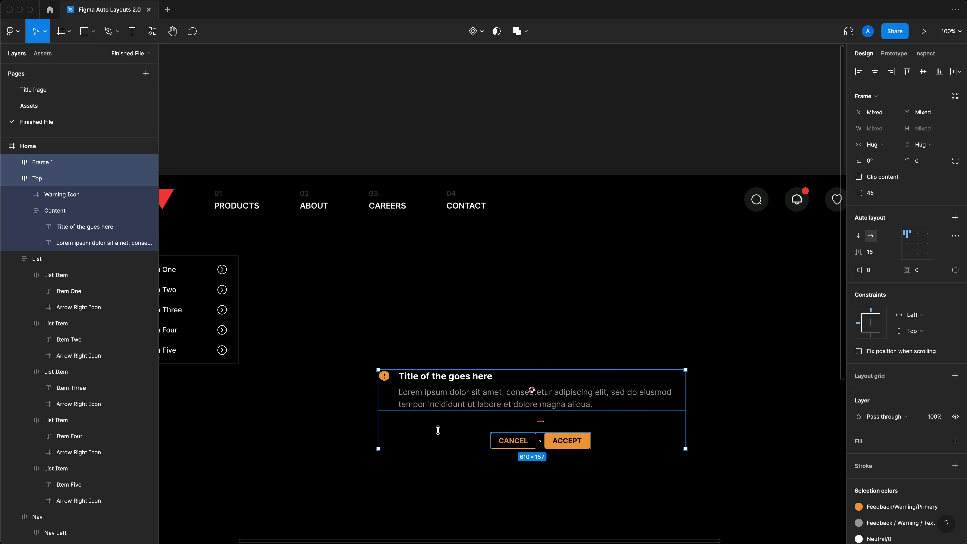
click(790, 480)
drag(714, 475, 253, 318)
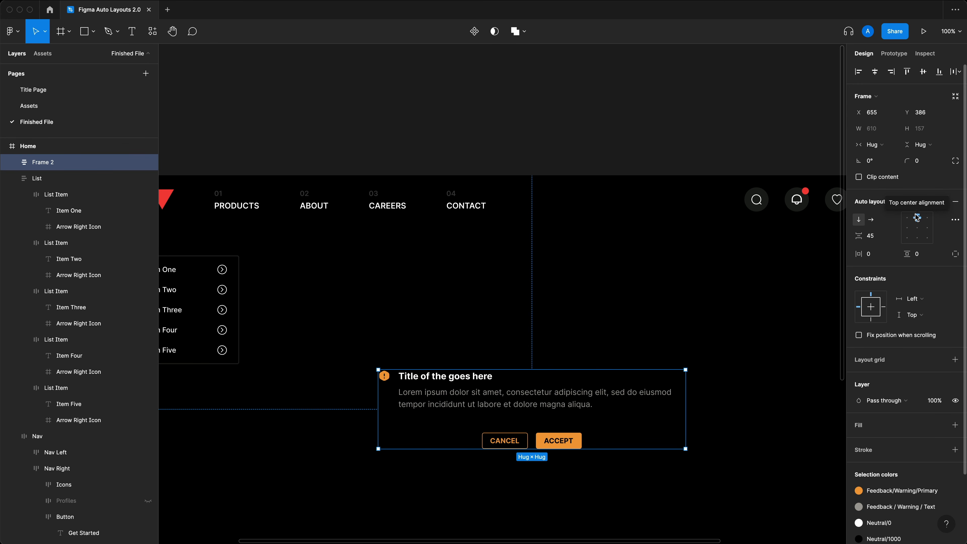
click(926, 218)
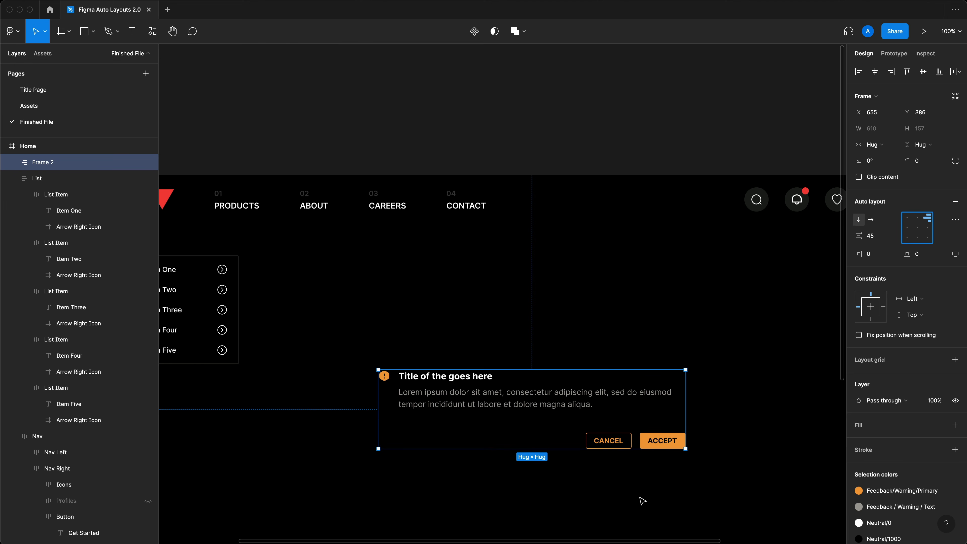
Step: Rename the auto layout frame holding the warning message and buttons as Dialog
click(748, 429)
drag(733, 486, 356, 348)
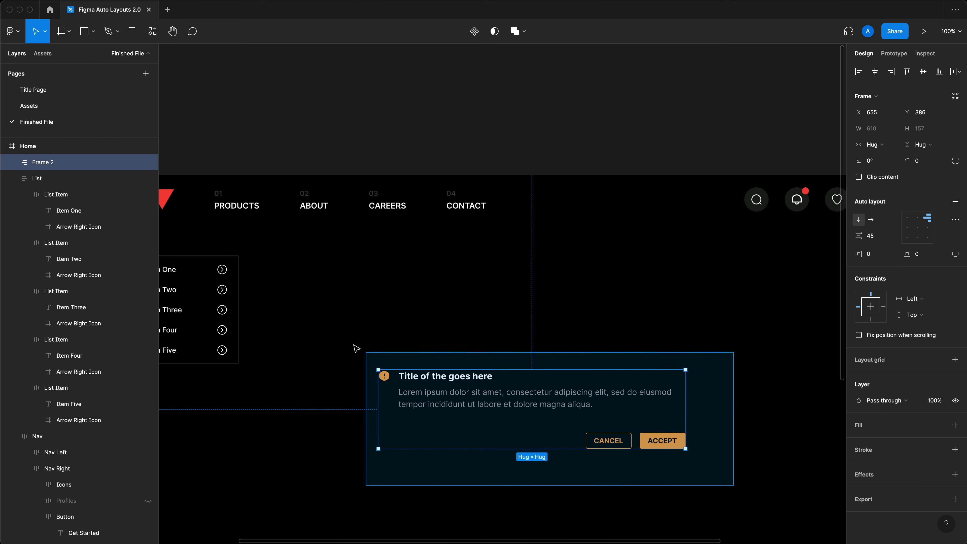
double_click(52, 162)
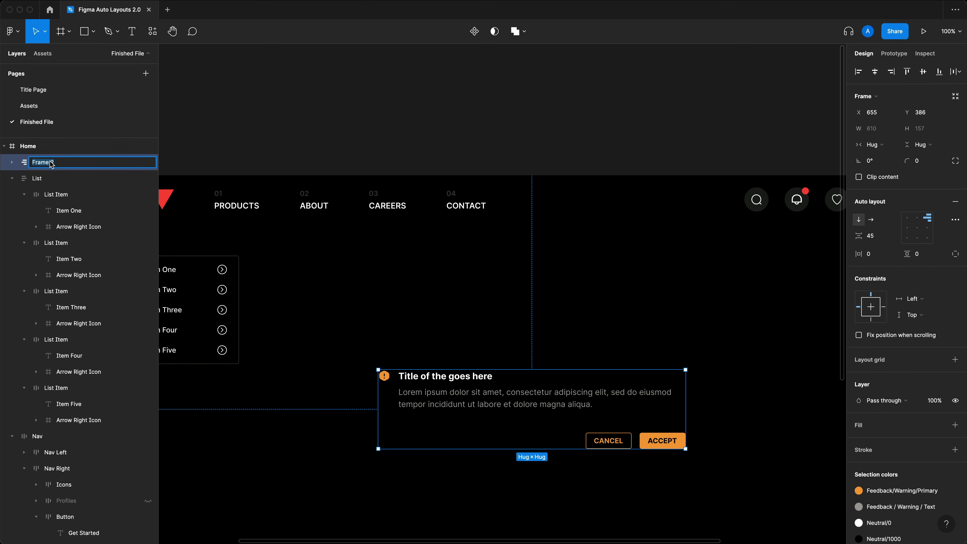
text(Dialog)
key(Return)
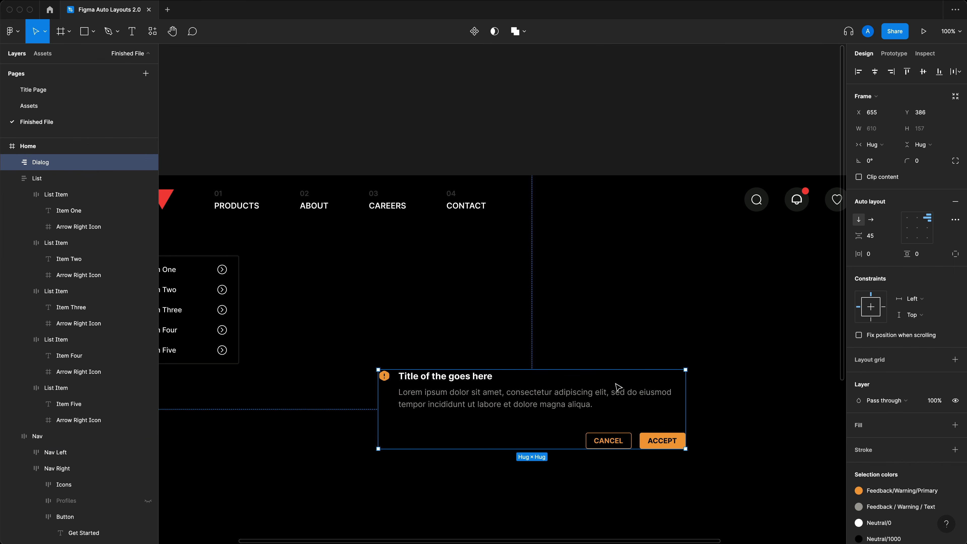
Step: Rename the frame holding the Cancel and Accept buttons as CTAs
click(753, 418)
double_click(662, 436)
key(super+r)
text(C)
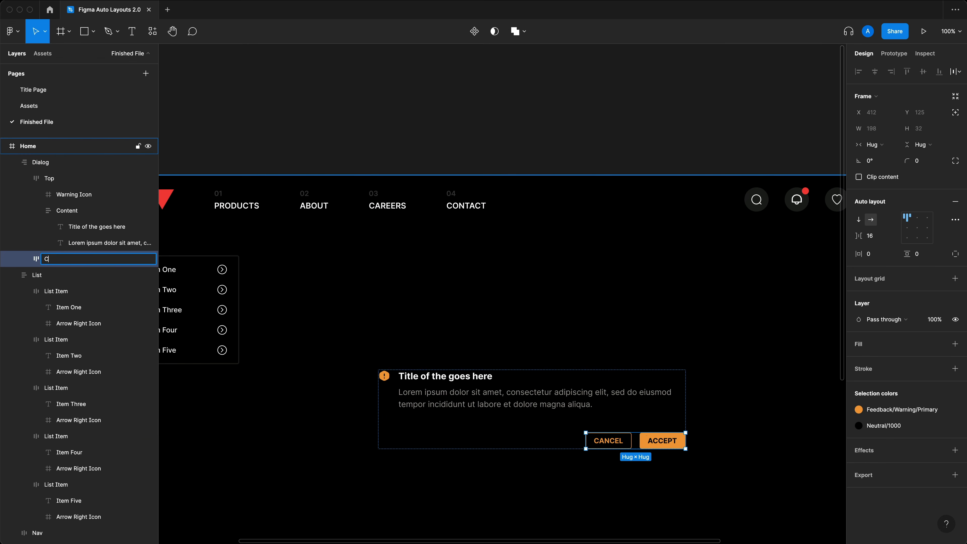
key(Return)
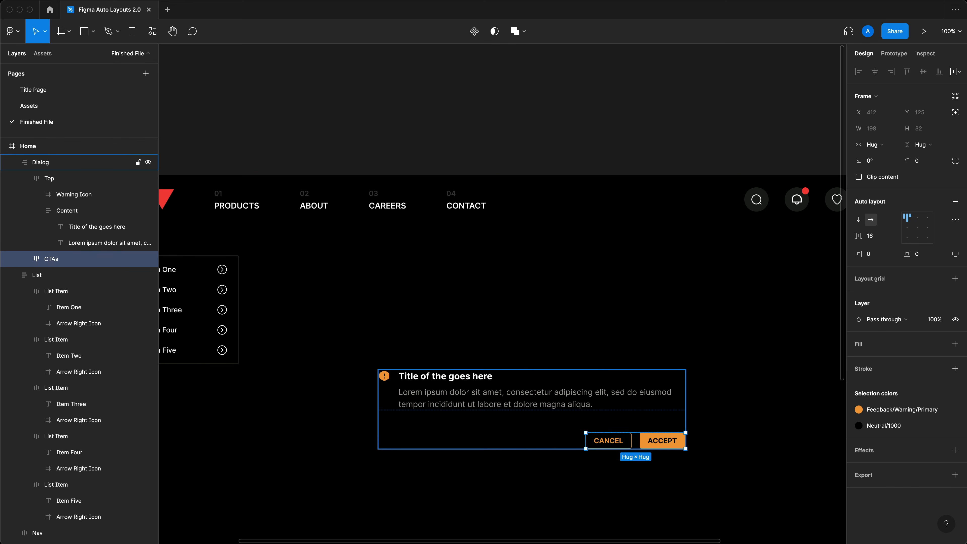
Step: Fill the Dialog frame with the Feedback/Warning/BG colour style
click(634, 505)
click(643, 423)
click(955, 424)
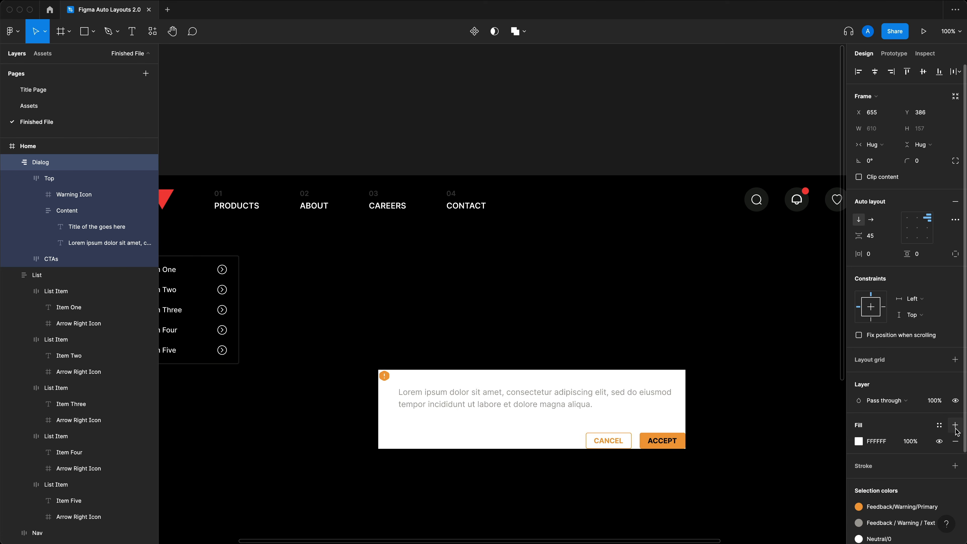
click(939, 425)
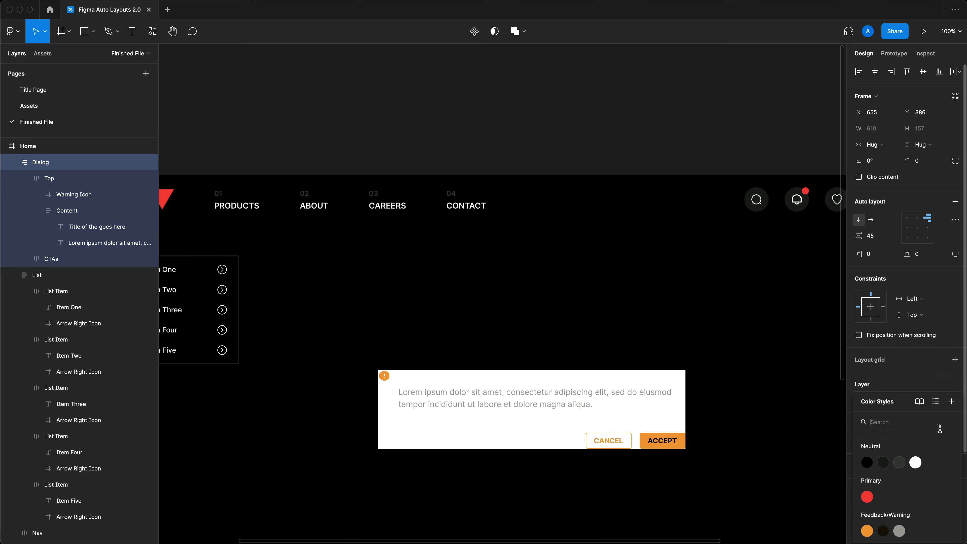
click(881, 531)
scroll(621, 459, down, 2)
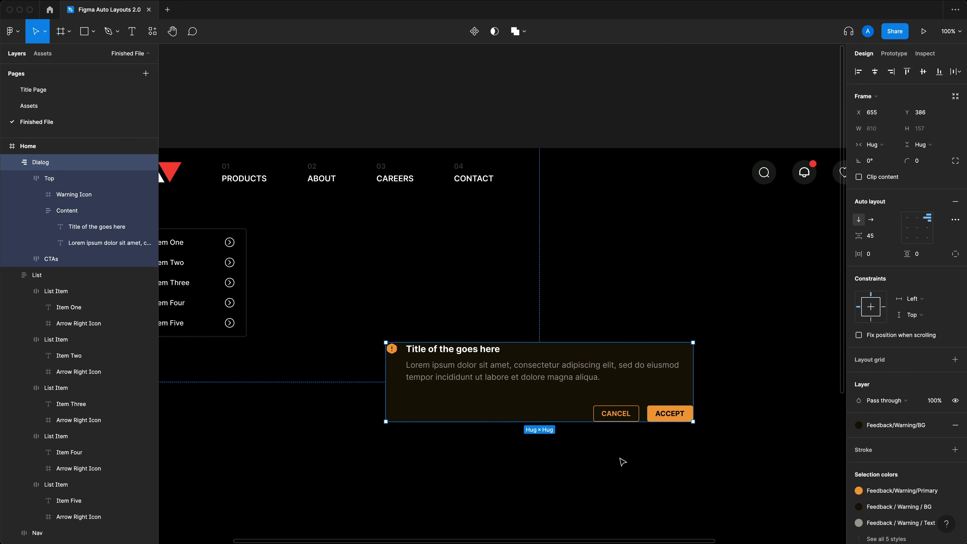
key(plus)
click(552, 339)
drag(546, 343, 484, 271)
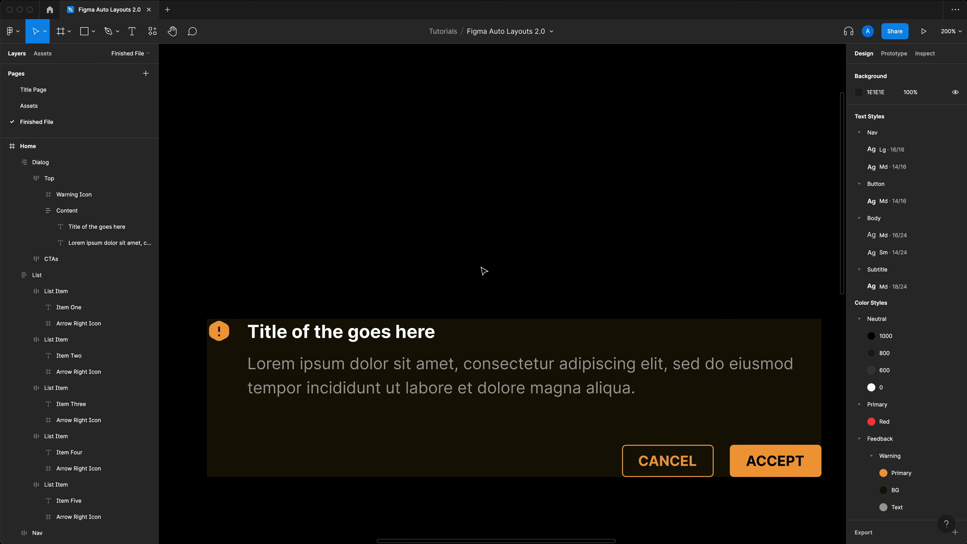
Step: Set the auto layout padding on all sides of the Dialog frame to 24
key(shift+0)
click(425, 312)
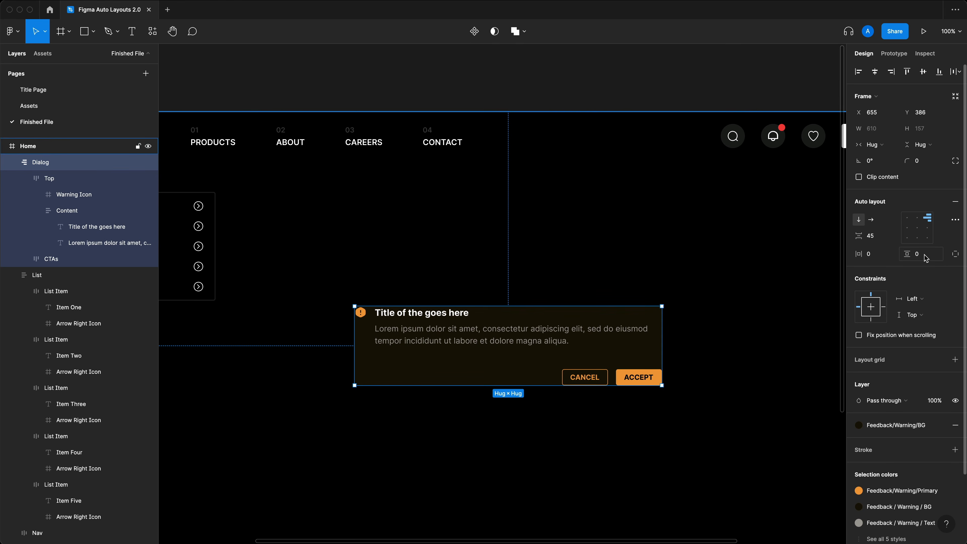
click(919, 259)
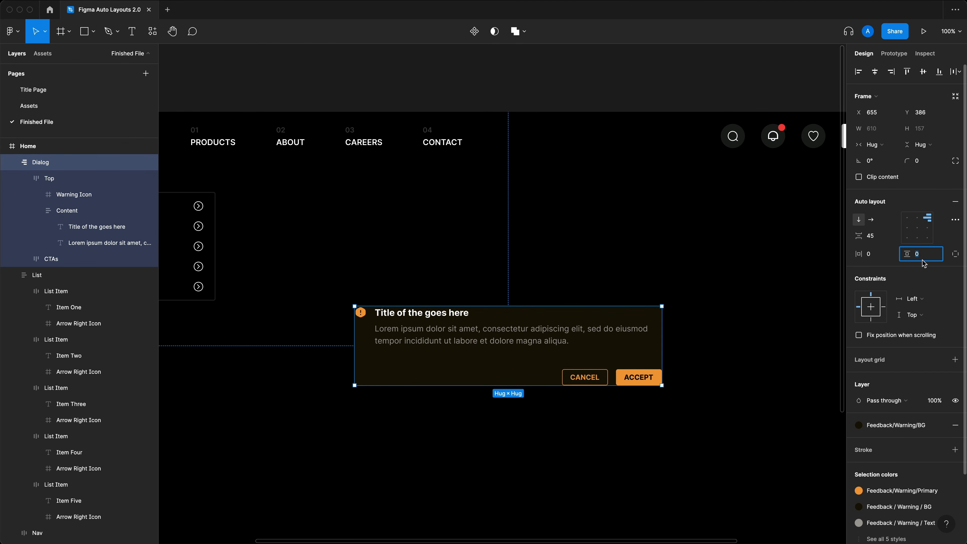
super+click(923, 254)
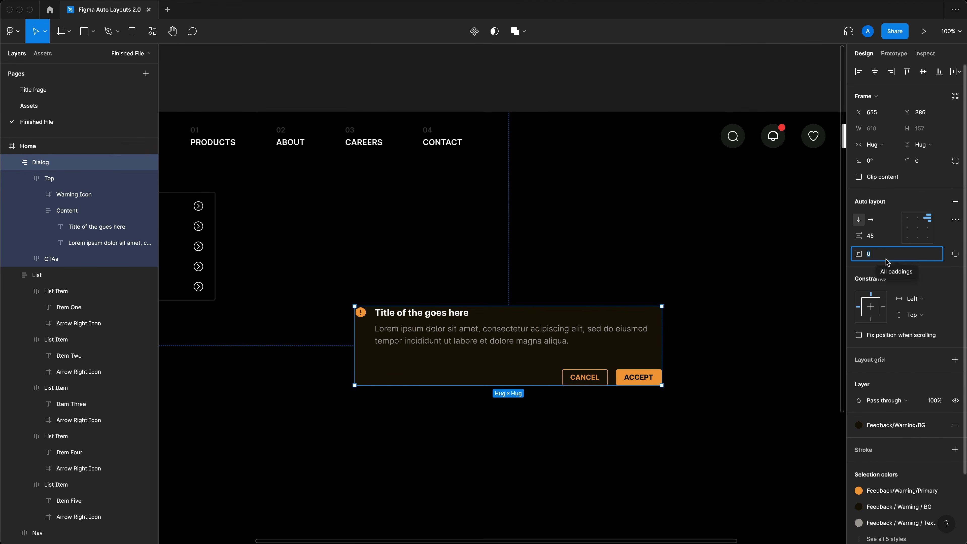
text(24)
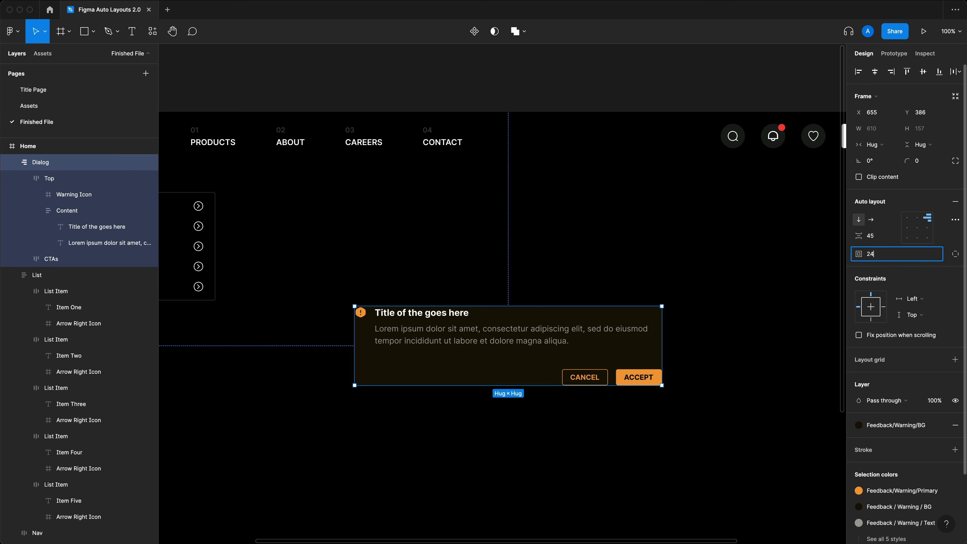
key(Return)
key(Escape)
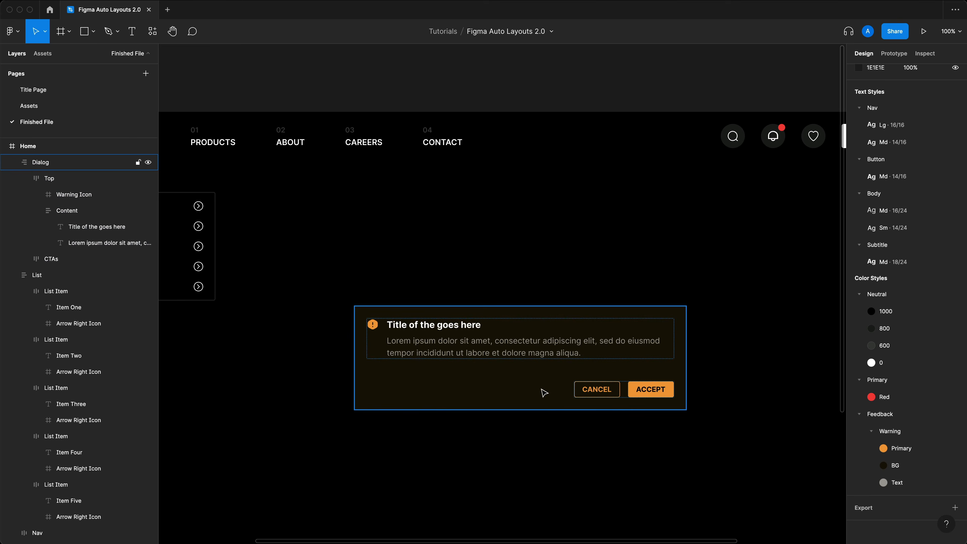
Step: Give the Dialog frame a Feedback/Warning/Primary stroke and a corner radius of 4
click(542, 390)
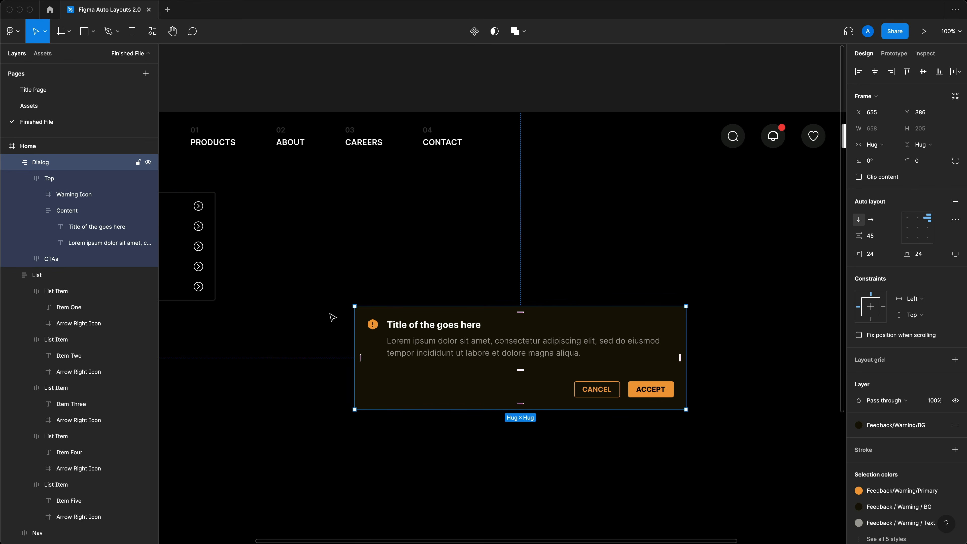
click(954, 449)
click(938, 453)
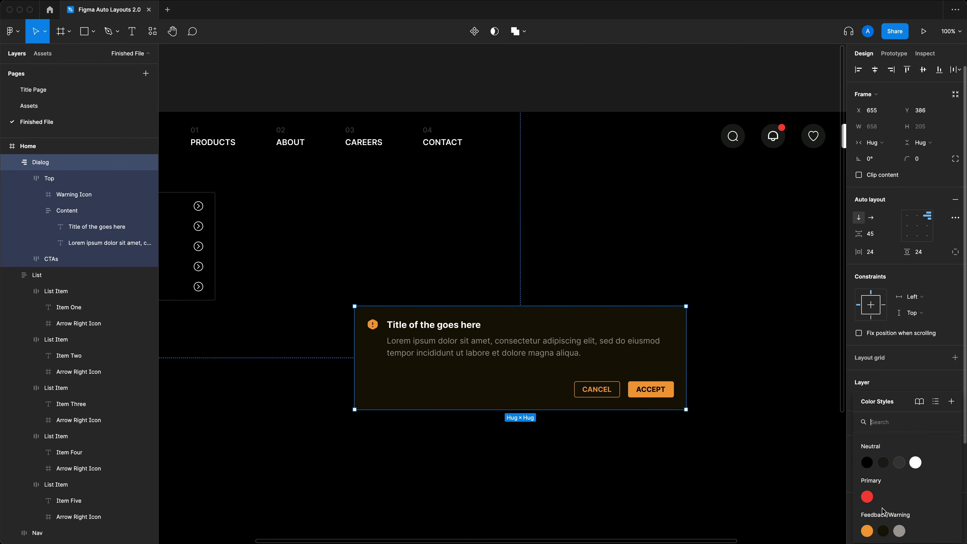
click(867, 530)
click(926, 163)
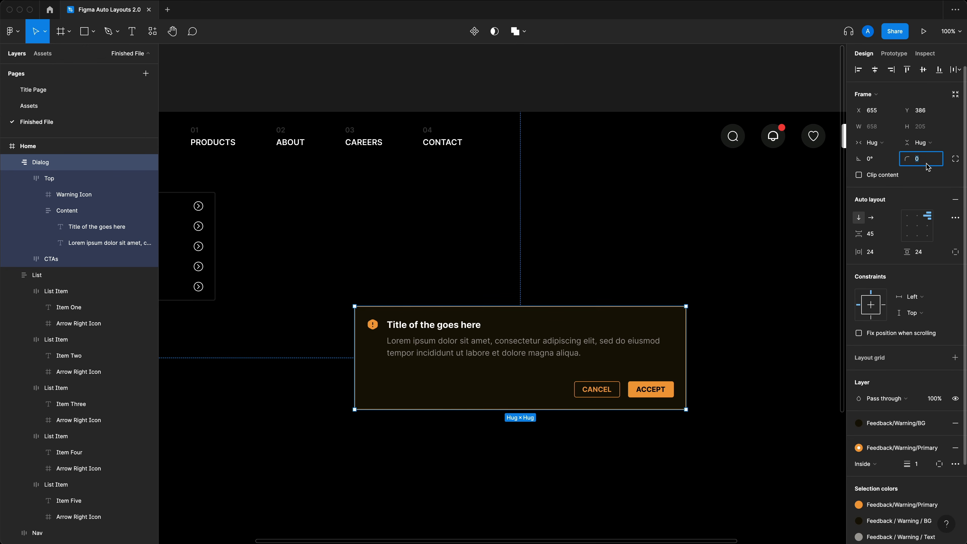
text(4)
key(Return)
Step: Move the dialog within the Home frame to about X 588, Y 359
drag(495, 382, 458, 366)
drag(438, 430, 468, 452)
click(491, 429)
Step: Try to narrow the Dialog frame from its right edge, and undo the resize
click(654, 390)
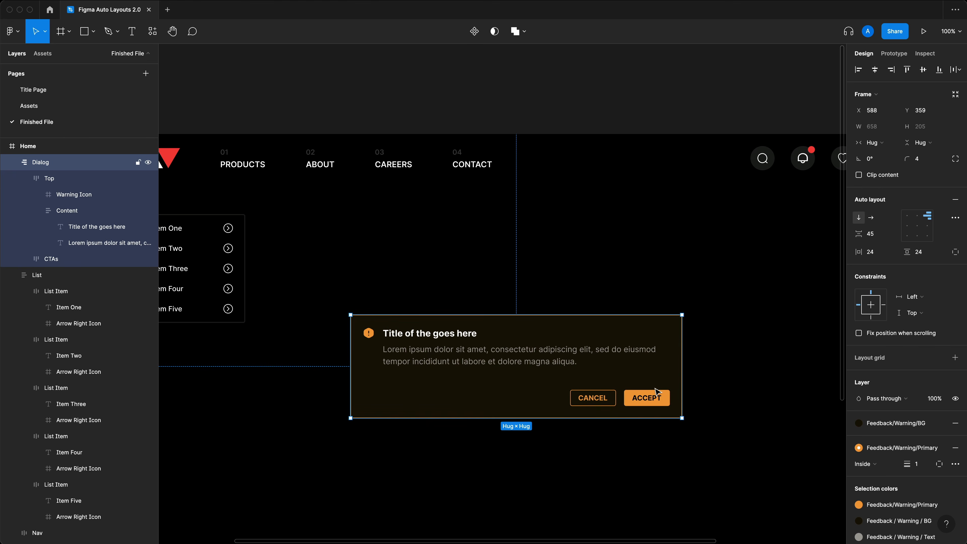
drag(682, 379, 494, 379)
key(super+z)
Step: Place a copy of the Top frame outside the dialog and check its horizontal resizing options
click(545, 354)
drag(416, 352, 416, 270)
click(723, 251)
click(647, 266)
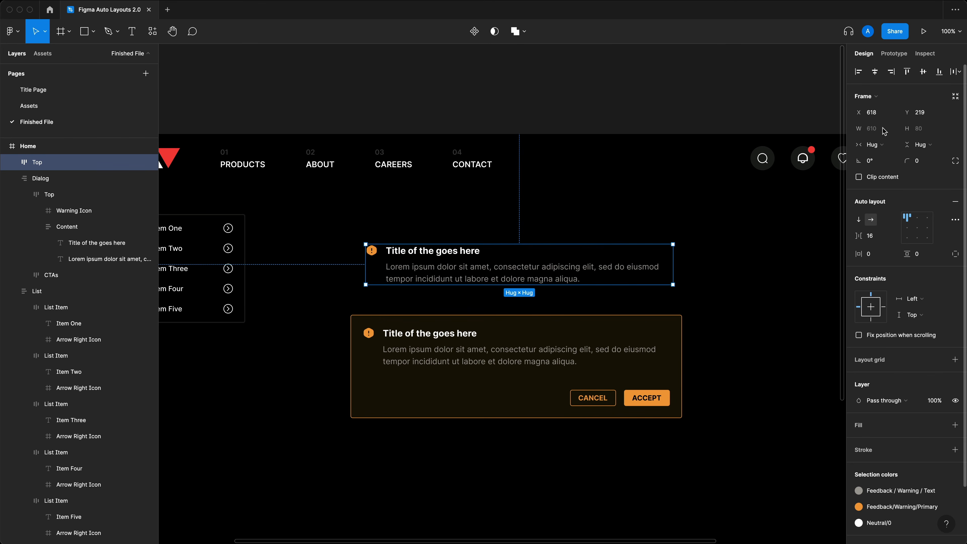
click(874, 145)
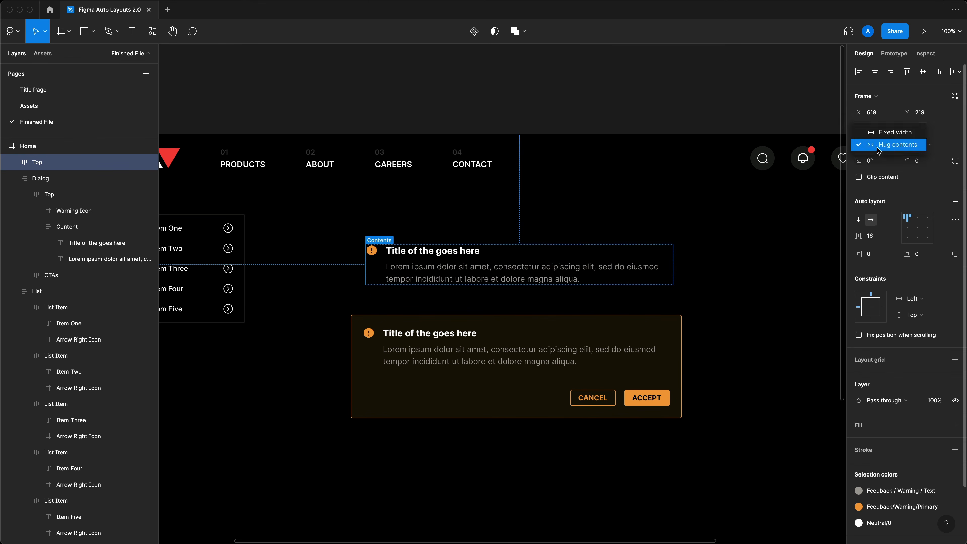
click(901, 134)
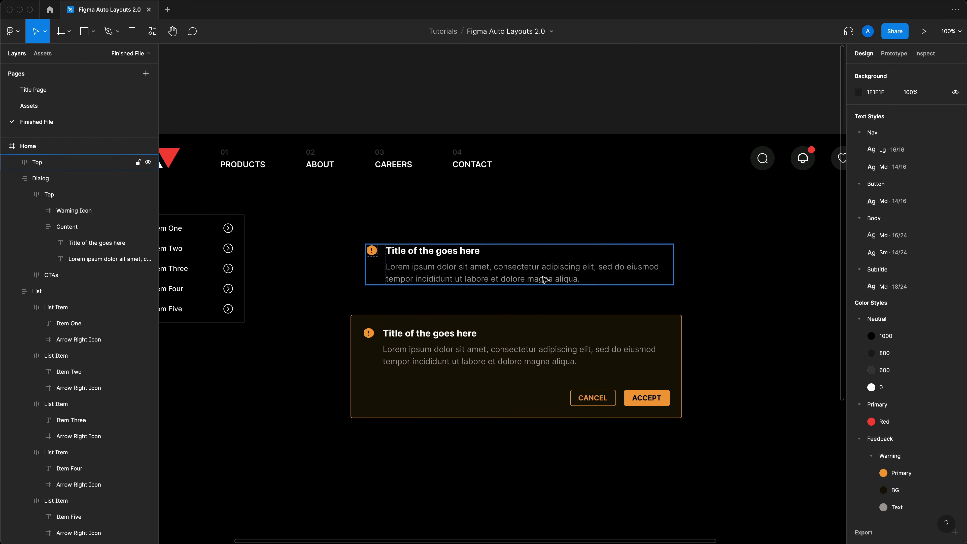
click(875, 145)
click(885, 157)
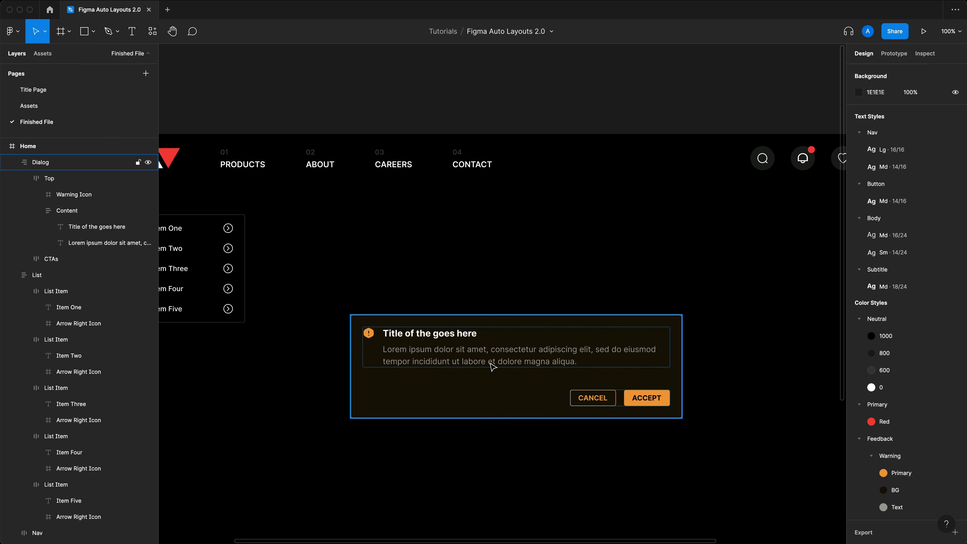
Step: Set the horizontal resizing of the Top frame inside the dialog to Fill container
double_click(493, 364)
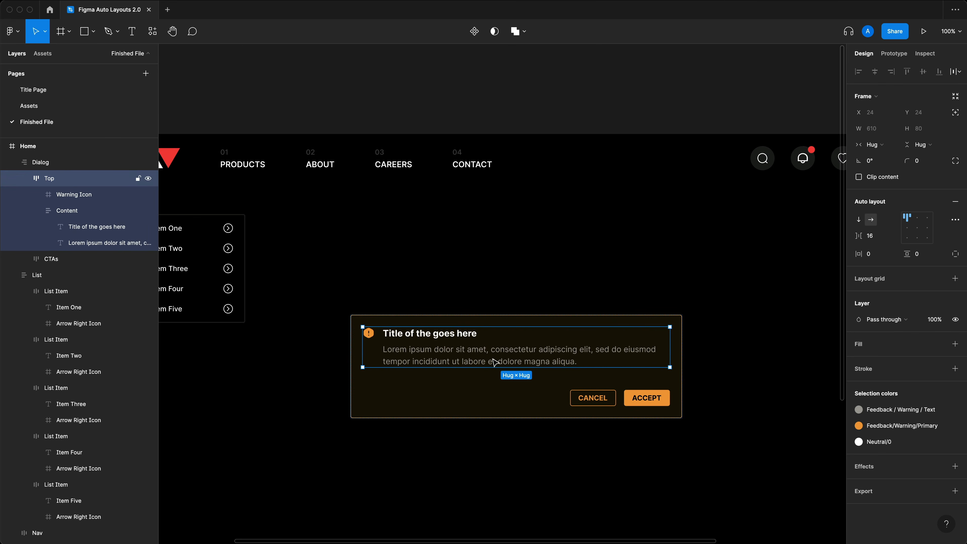
click(882, 146)
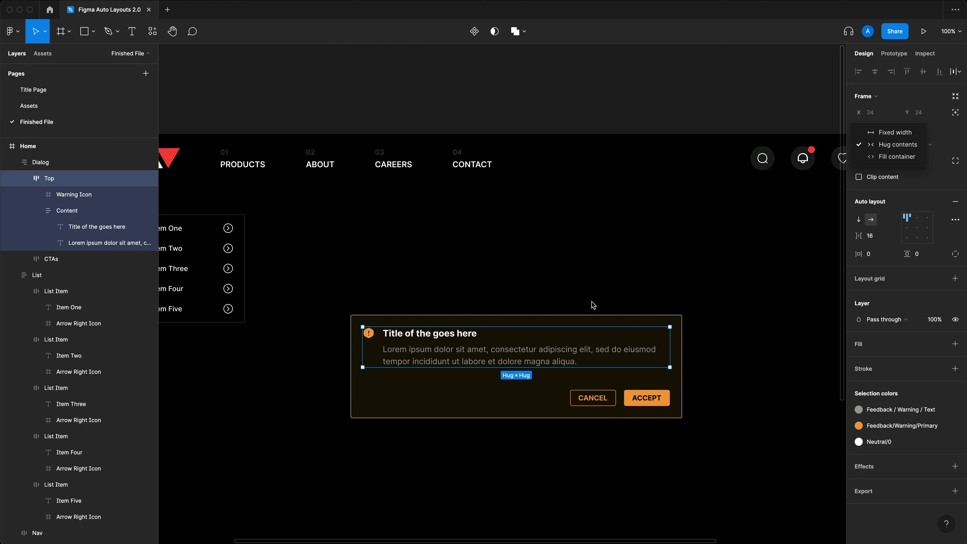
click(893, 157)
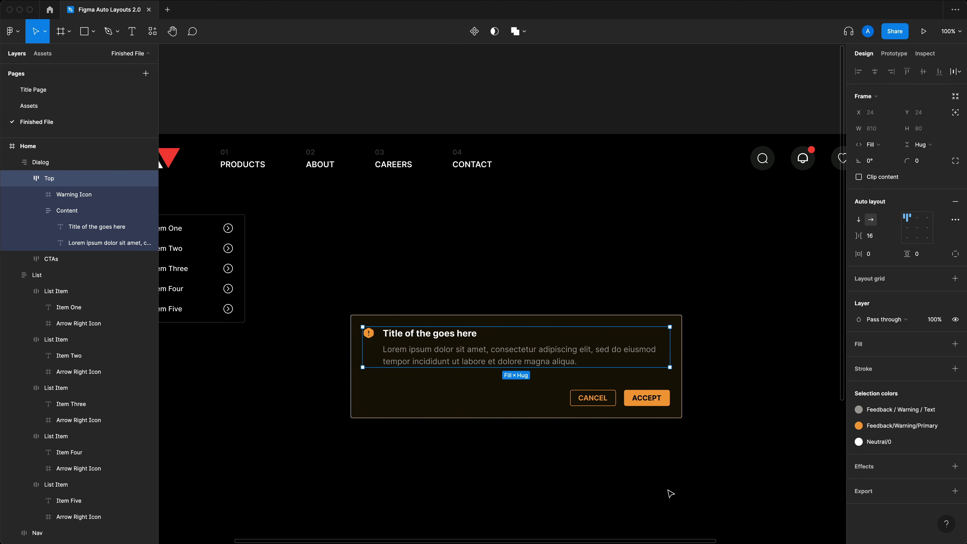
Step: Try narrowing the Dialog frame to about 396 wide, and undo the resize
key(Escape)
drag(682, 380, 549, 380)
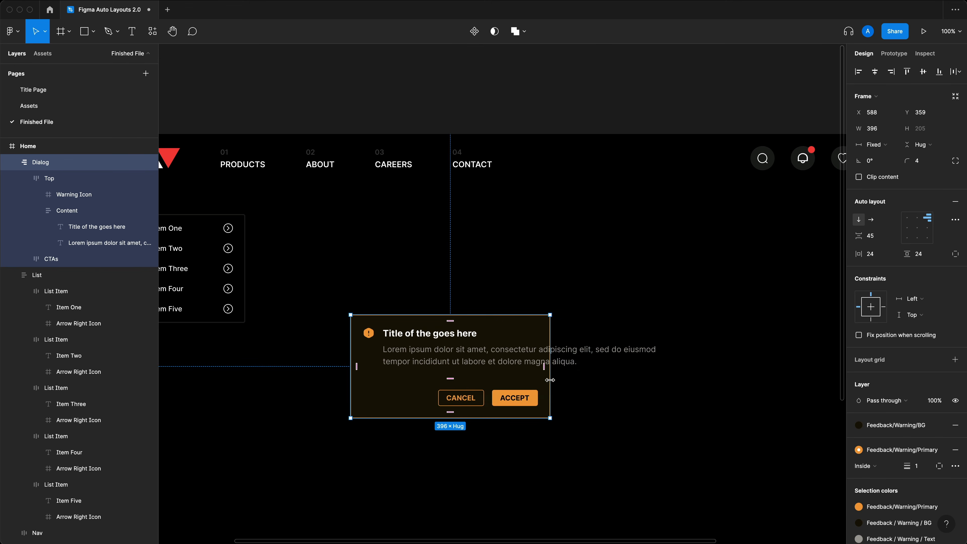
key(ctrl+z)
Step: Set the horizontal resizing of the Content frame inside Top to Fill container
click(548, 357)
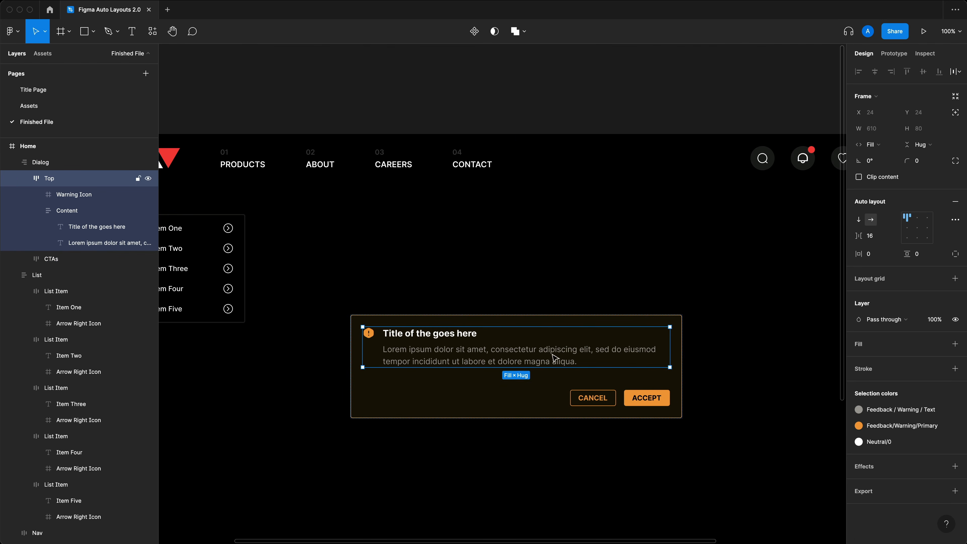
double_click(454, 359)
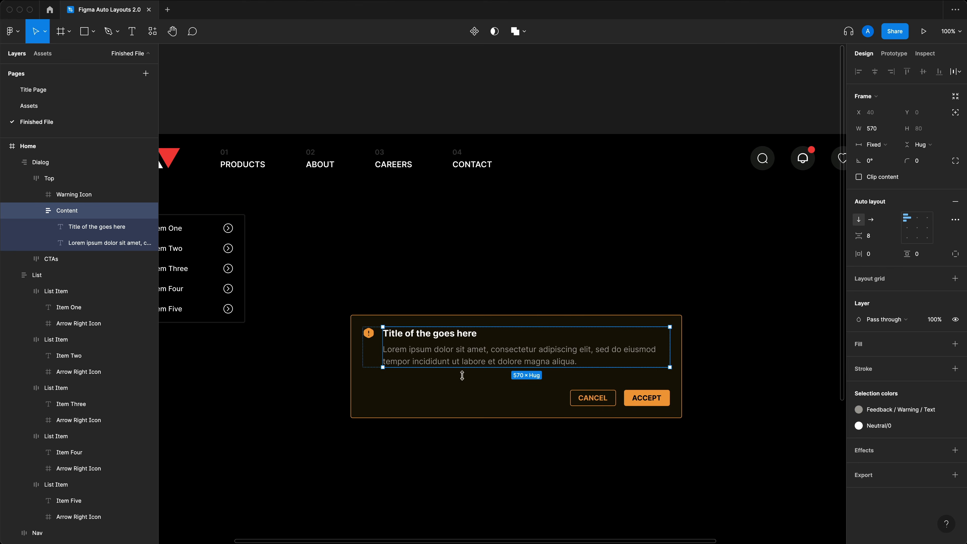
click(884, 148)
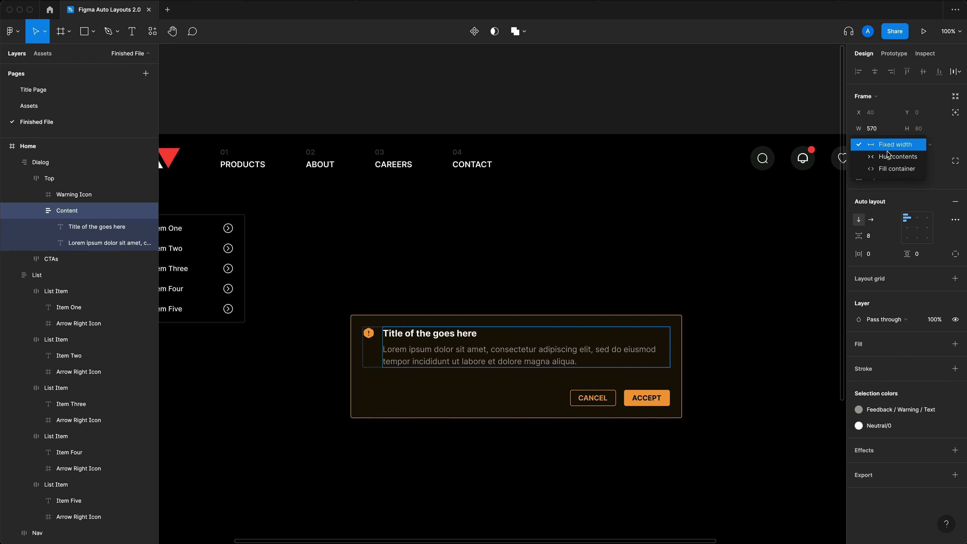
click(888, 169)
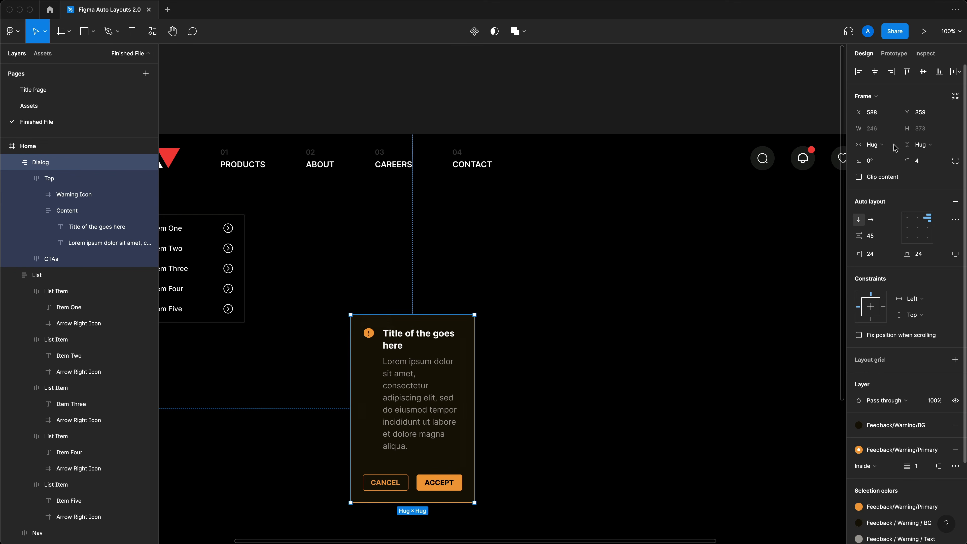
Step: Switch the Dialog frame to Fixed width and resize it to about 512 wide
click(594, 297)
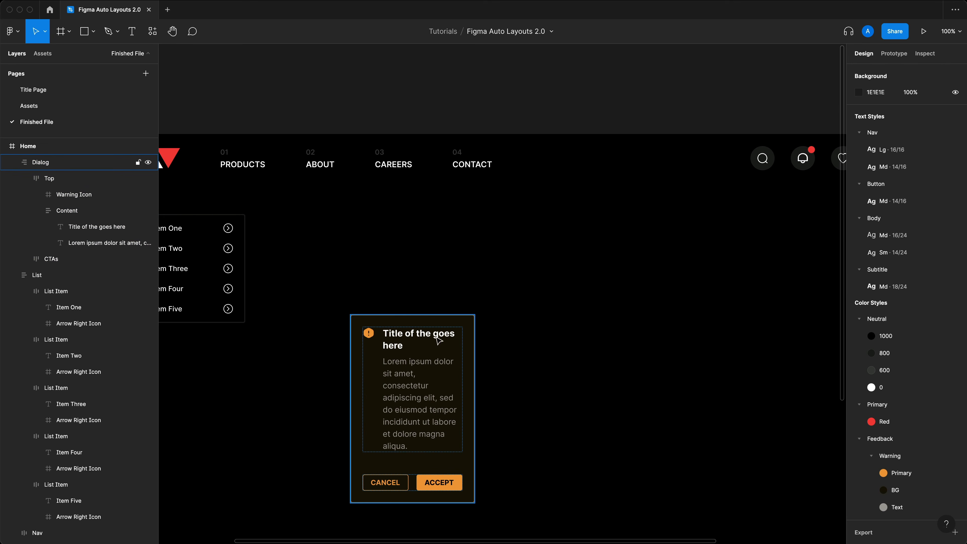
click(432, 322)
click(875, 144)
click(896, 139)
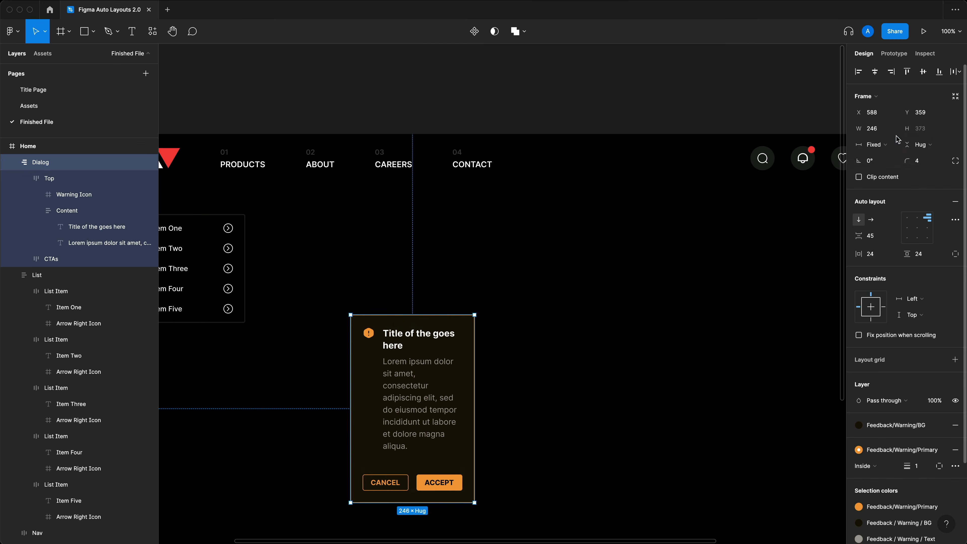
drag(474, 377, 637, 373)
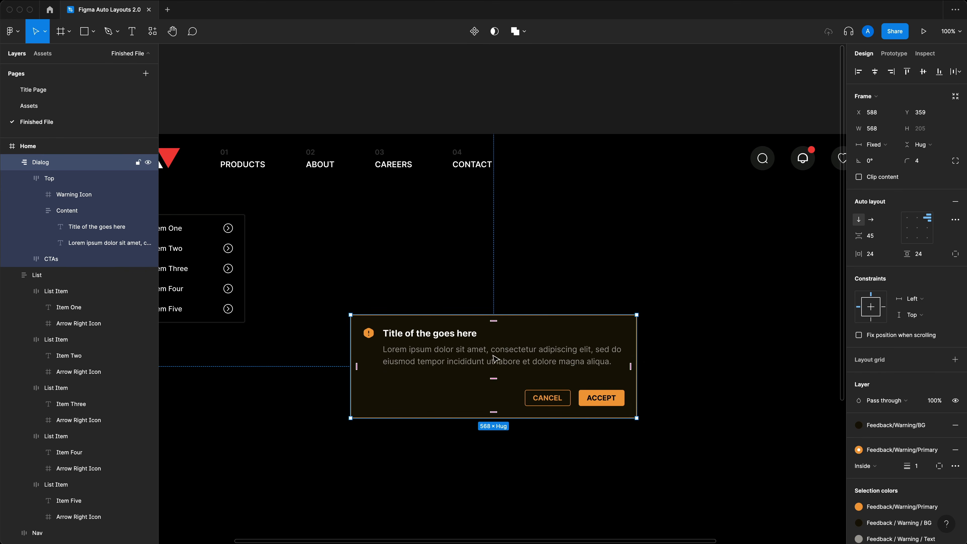
super+click(504, 361)
drag(636, 376, 609, 377)
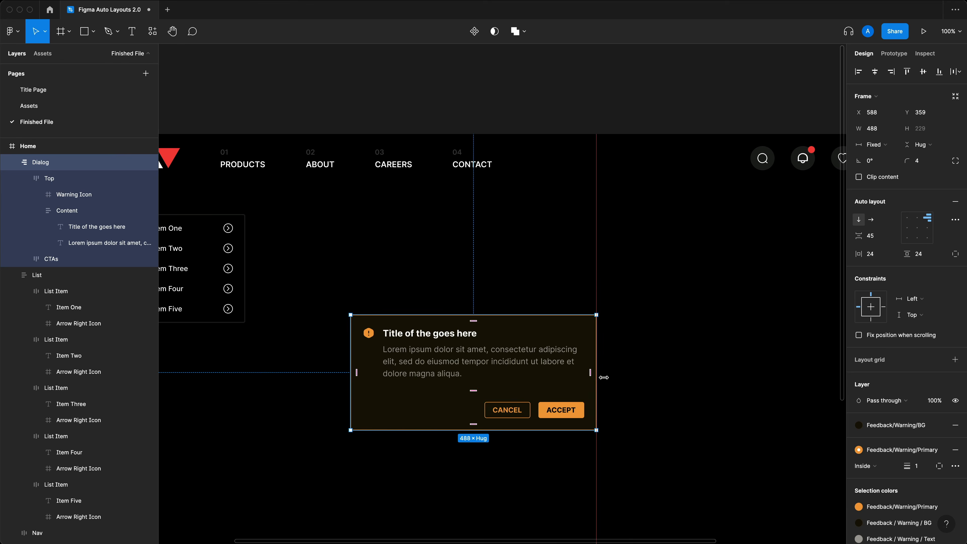
key(Escape)
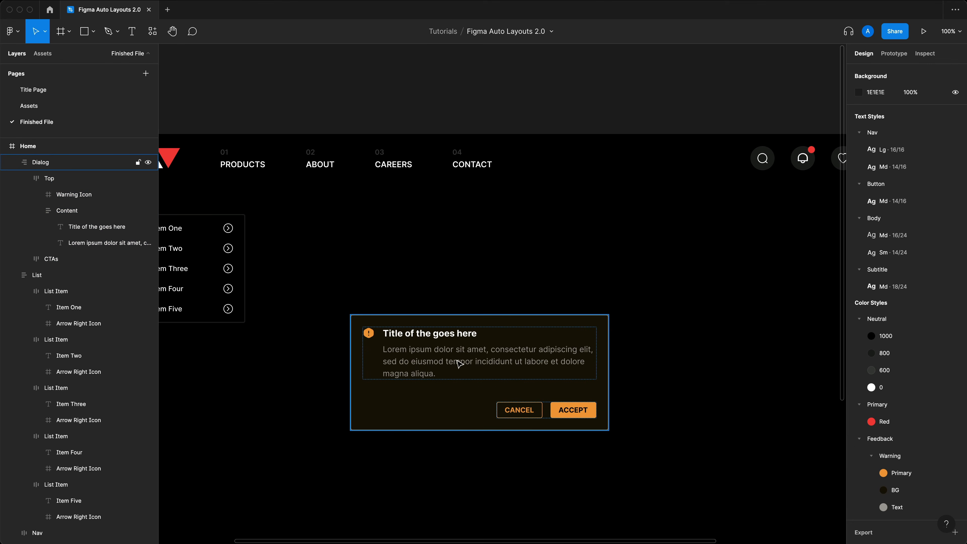
Step: Check the resizing settings of the Top frame, the Content frame and the texts inside it
double_click(460, 364)
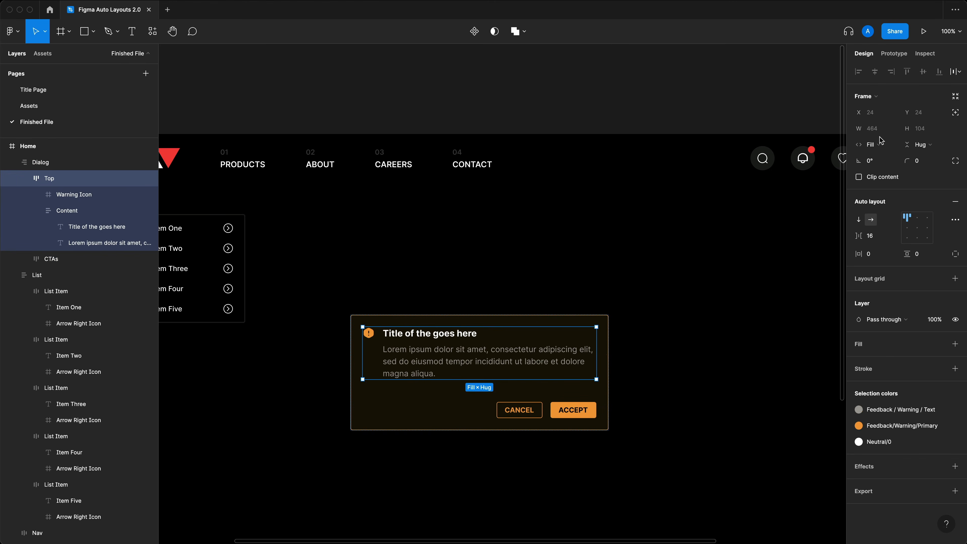
double_click(526, 351)
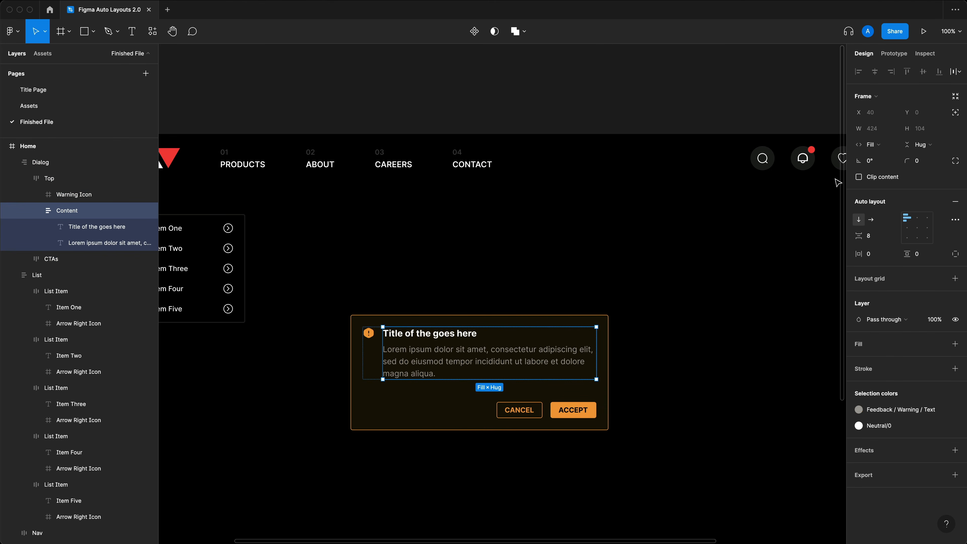
double_click(434, 366)
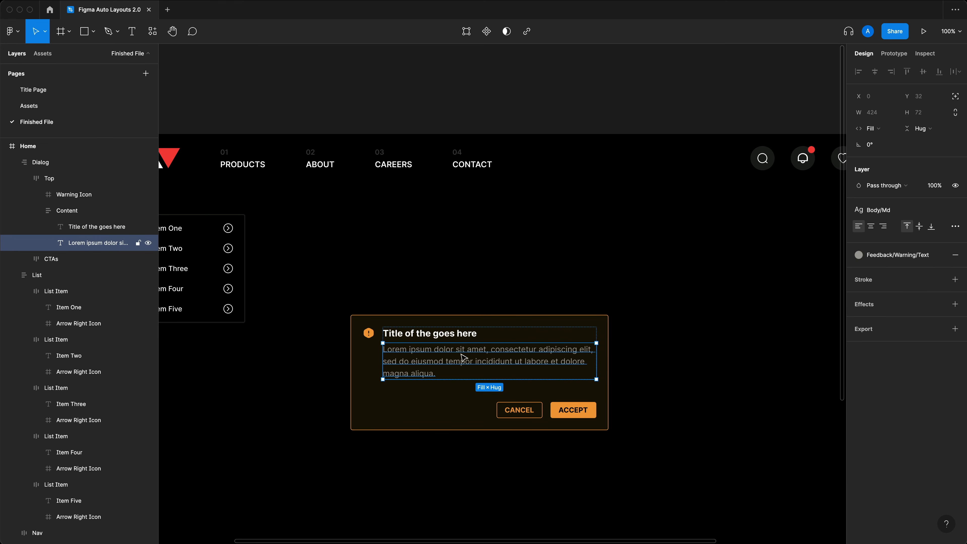
click(462, 334)
click(643, 414)
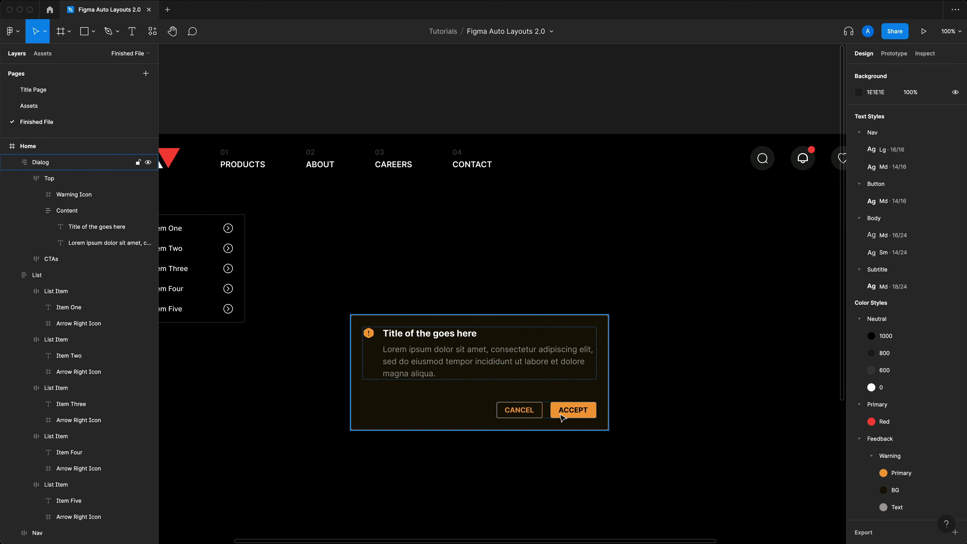
Step: Duplicate the Accept button inside the CTAs frame, and delete the duplicate
double_click(560, 415)
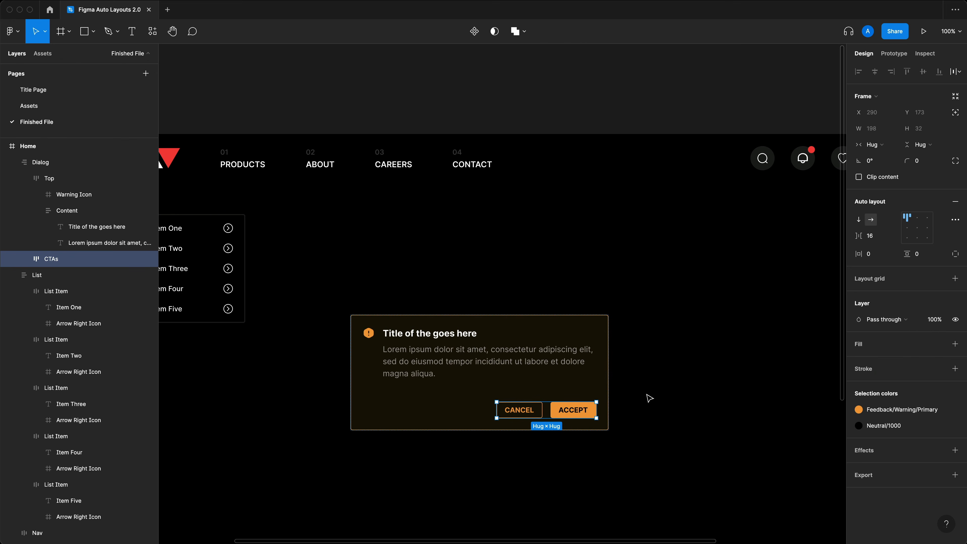
click(579, 413)
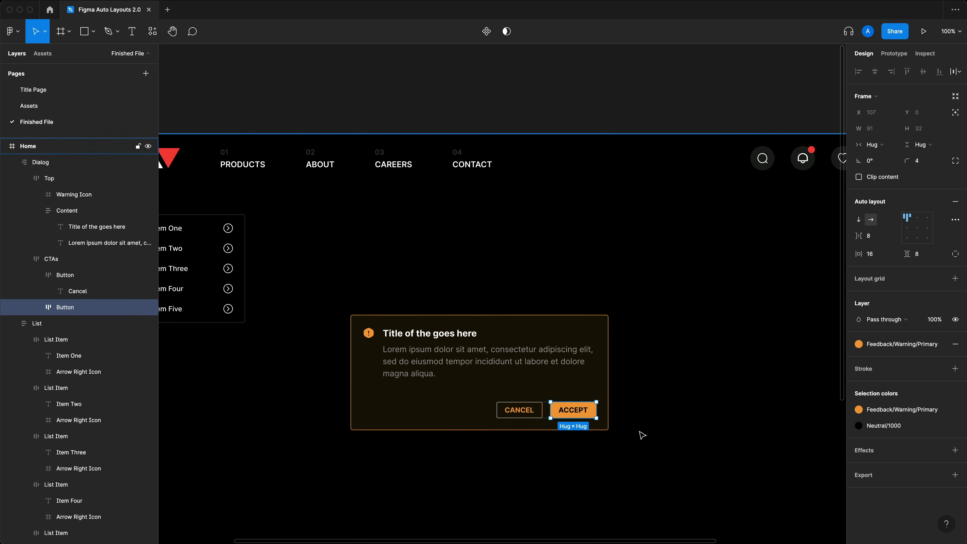
key(super+d)
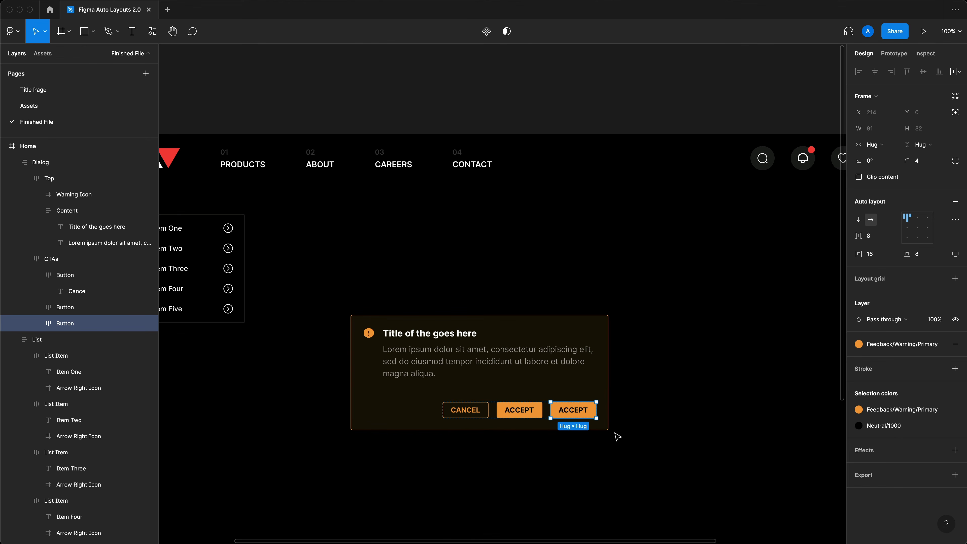
key(BackSpace)
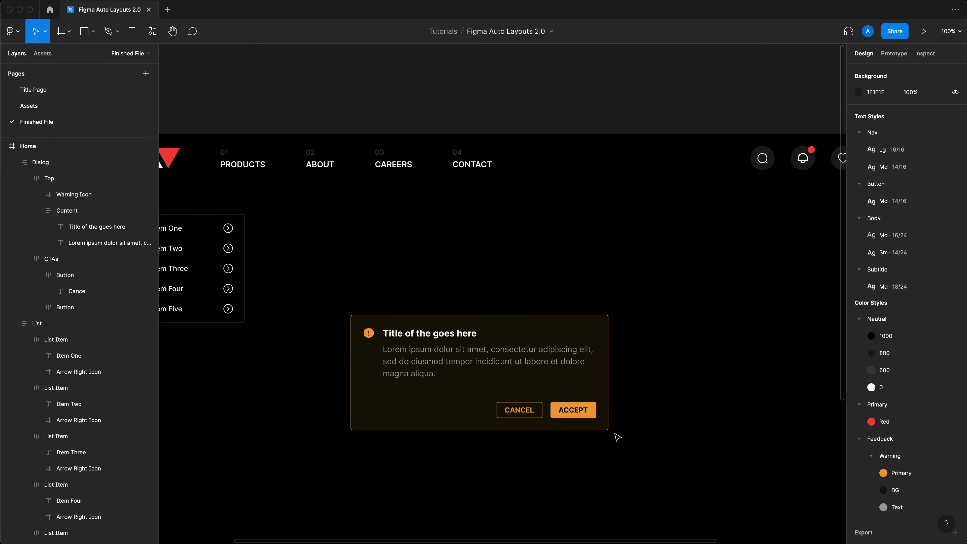
Step: Set the Dialog frame's width to 420
click(578, 367)
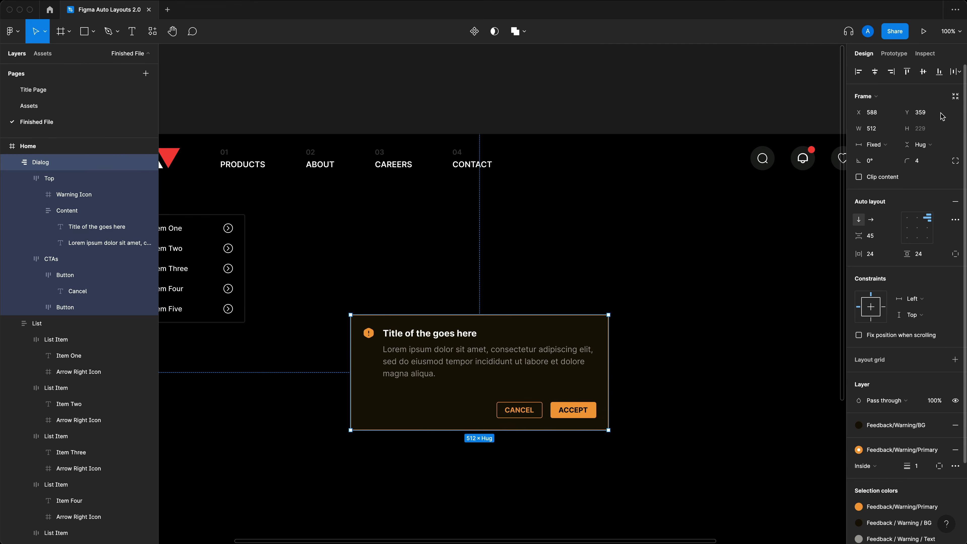
click(877, 132)
text(420)
key(Return)
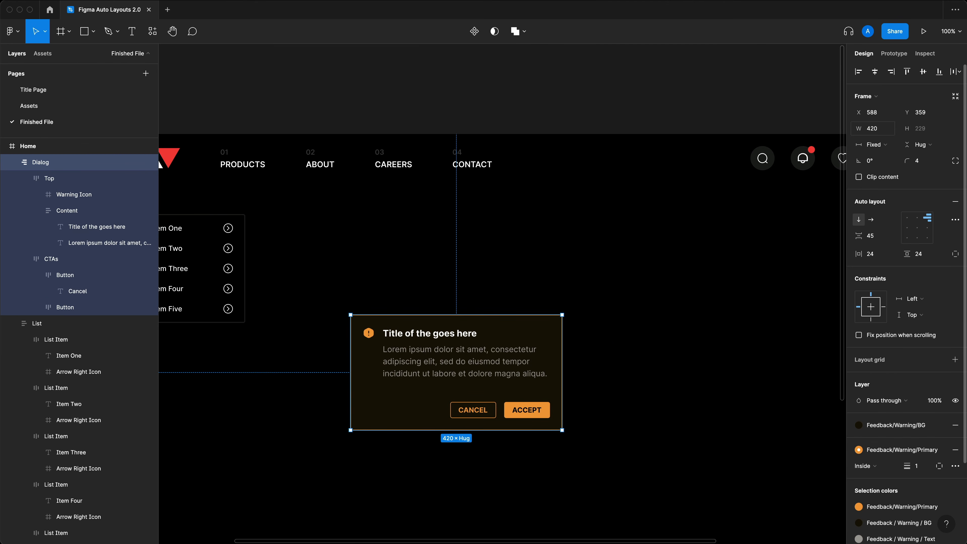
click(657, 347)
Step: Move the dialog next to the list's right side, level with the list's top edge
drag(653, 353, 697, 345)
click(450, 400)
drag(426, 404, 350, 304)
click(388, 392)
drag(395, 395, 397, 439)
drag(575, 430, 509, 419)
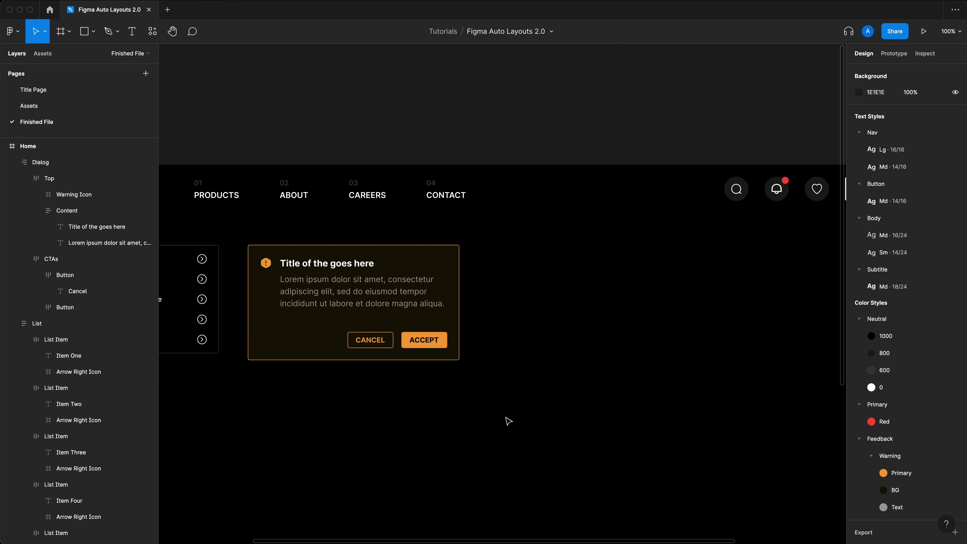